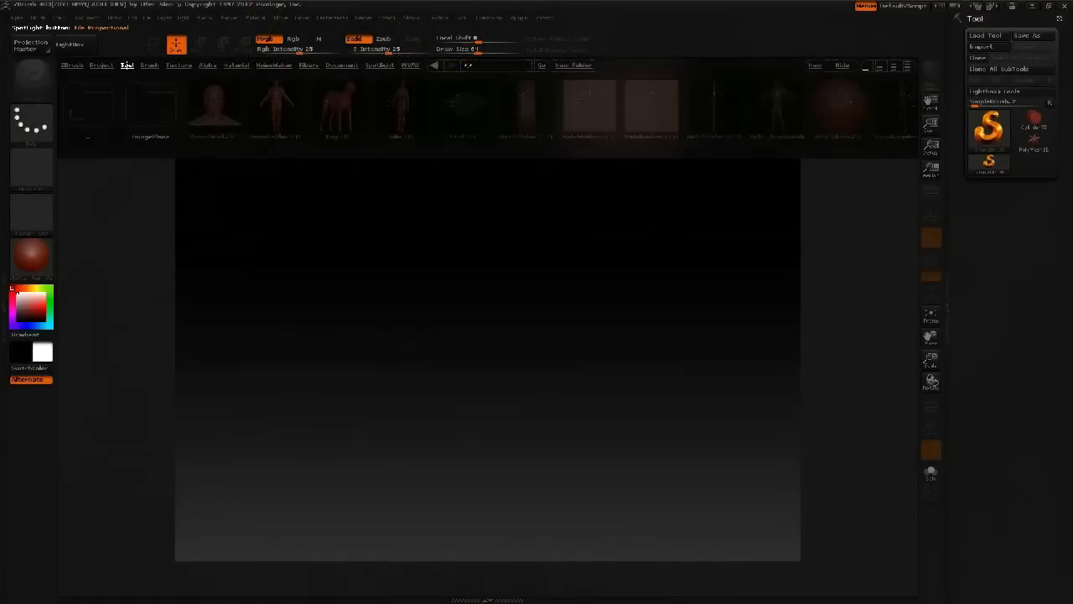
Step: Load the PolySphere tool, draw it on the canvas and make it editable
{"action": "double_click", "coordinate": [846, 118]}
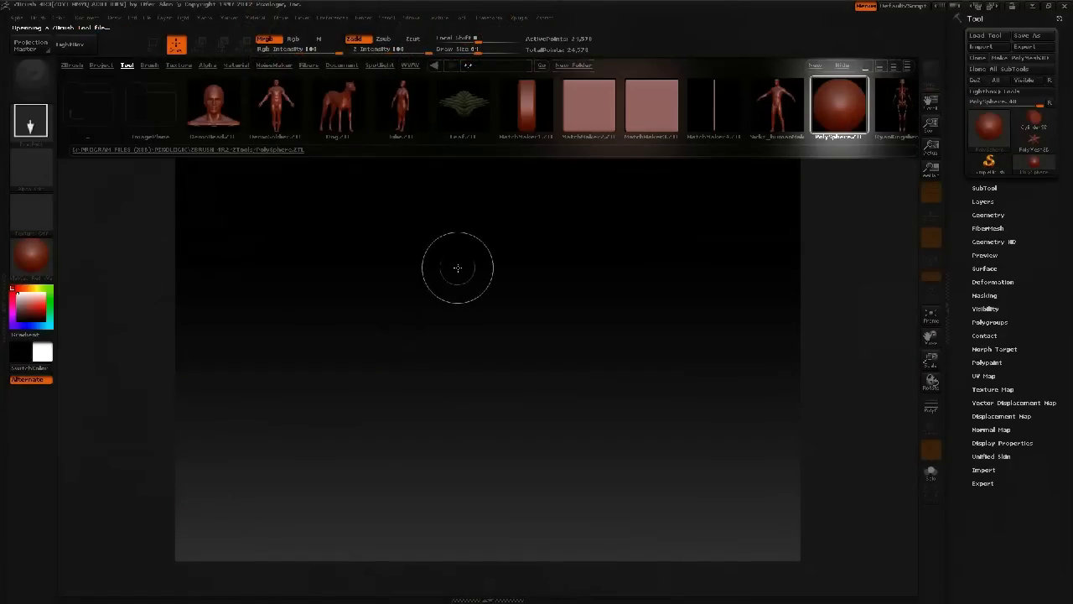
{"action": "left_click_drag", "start_coordinate": [458, 266], "coordinate": [501, 349]}
{"action": "key", "text": "t"}
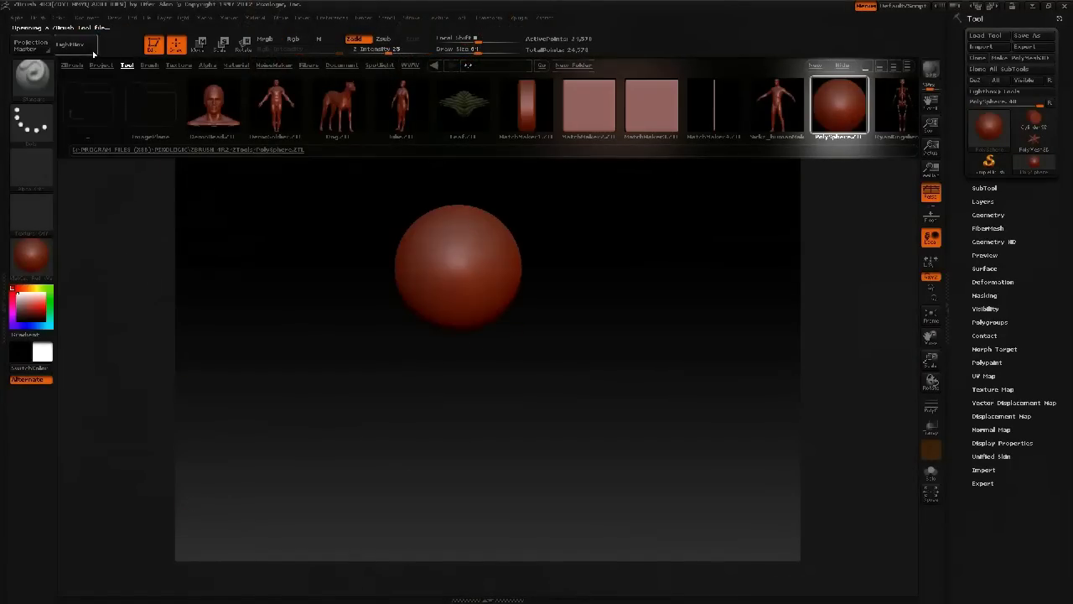
Step: Hide LightBox and assign a grey basic standard material to the sphere
{"action": "left_click", "coordinate": [69, 43]}
{"action": "left_click", "coordinate": [29, 259]}
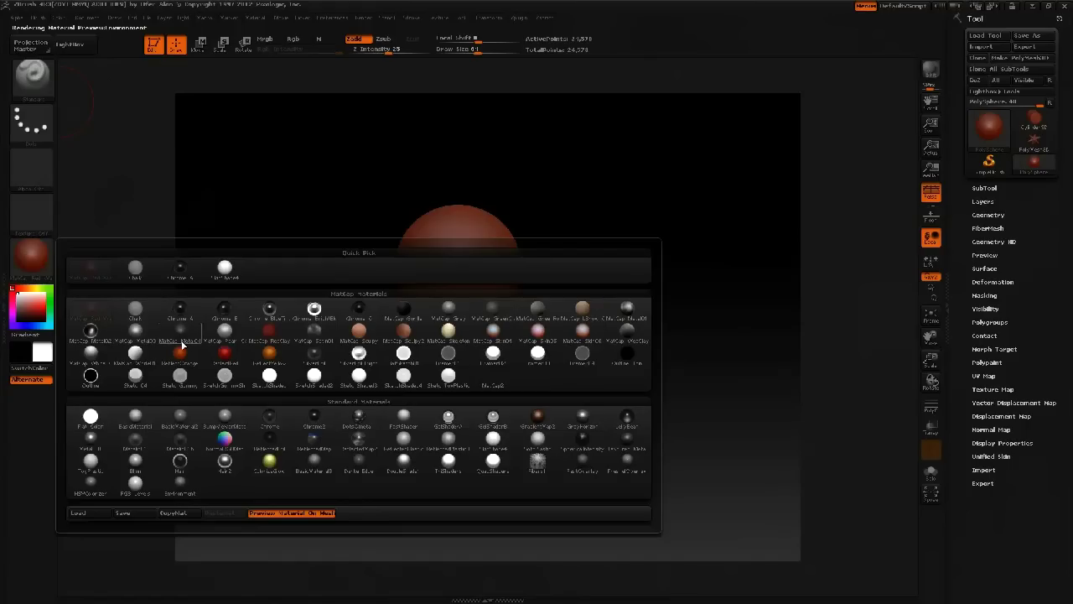
{"action": "left_click", "coordinate": [190, 424]}
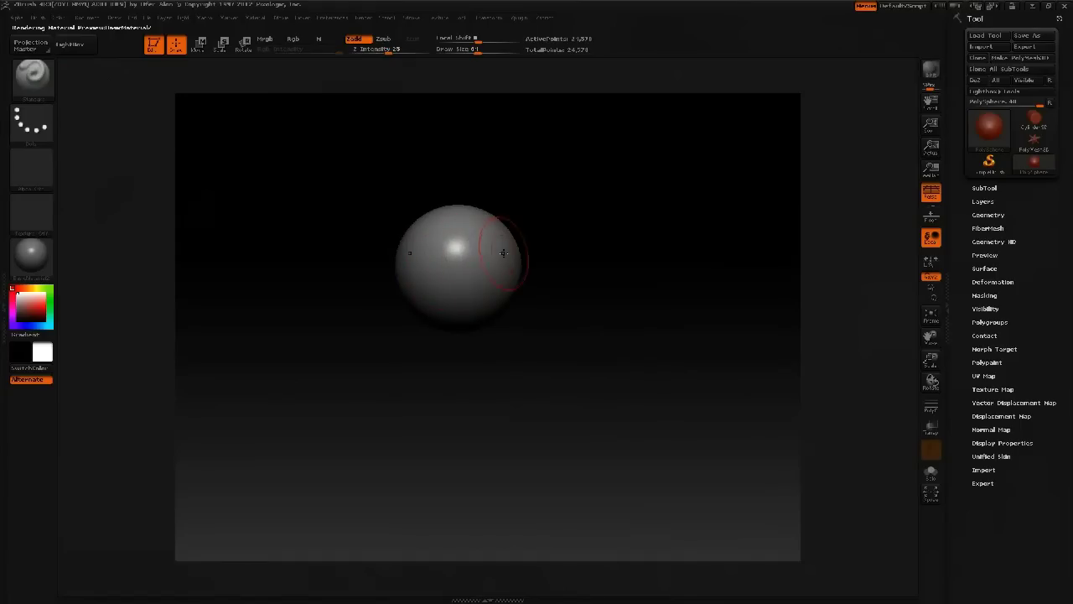
Step: Lower the sphere's subdivision level to 2 and convert it to a DynaMesh at resolution 128 without freezing subdivision levels, checking the wireframe
{"action": "left_click_drag", "start_coordinate": [587, 309], "coordinate": [649, 359], "text": "alt"}
{"action": "key", "text": "shift+d"}
{"action": "key", "text": "shift+d"}
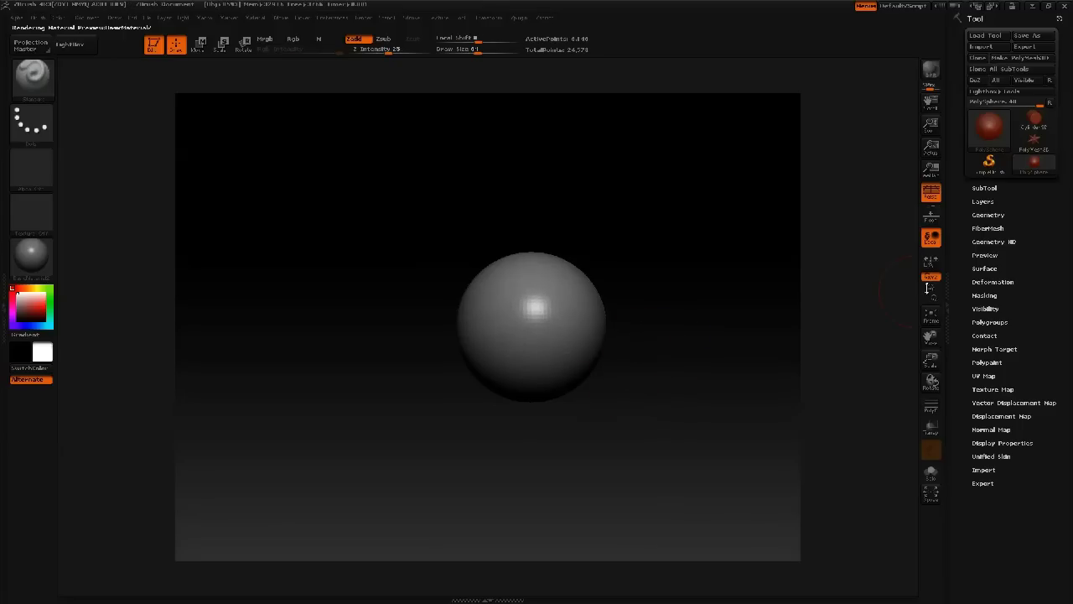
{"action": "left_click", "coordinate": [987, 216]}
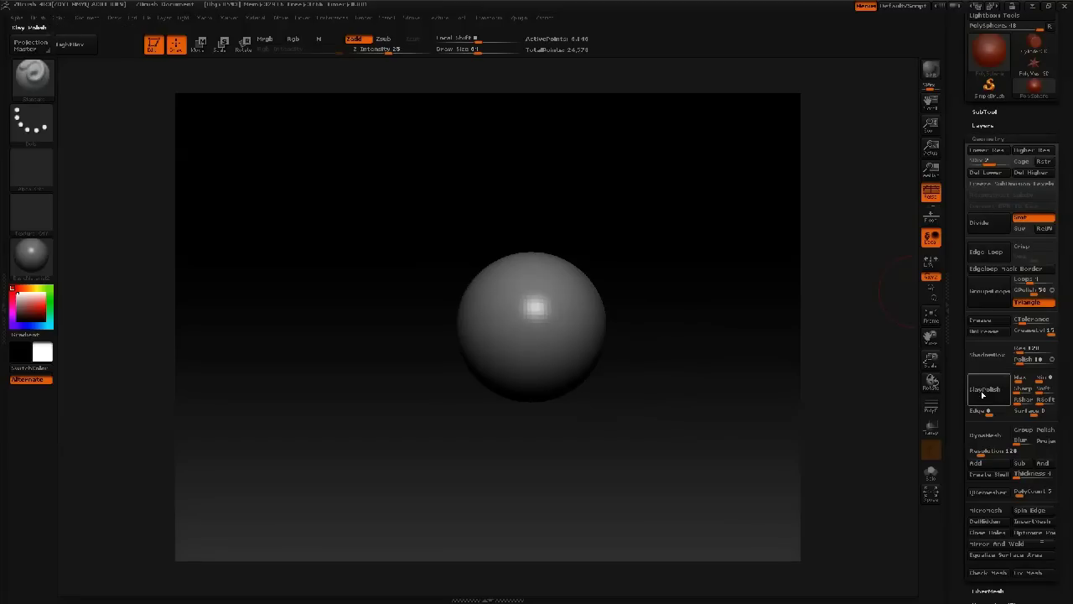
{"action": "left_click", "coordinate": [986, 436]}
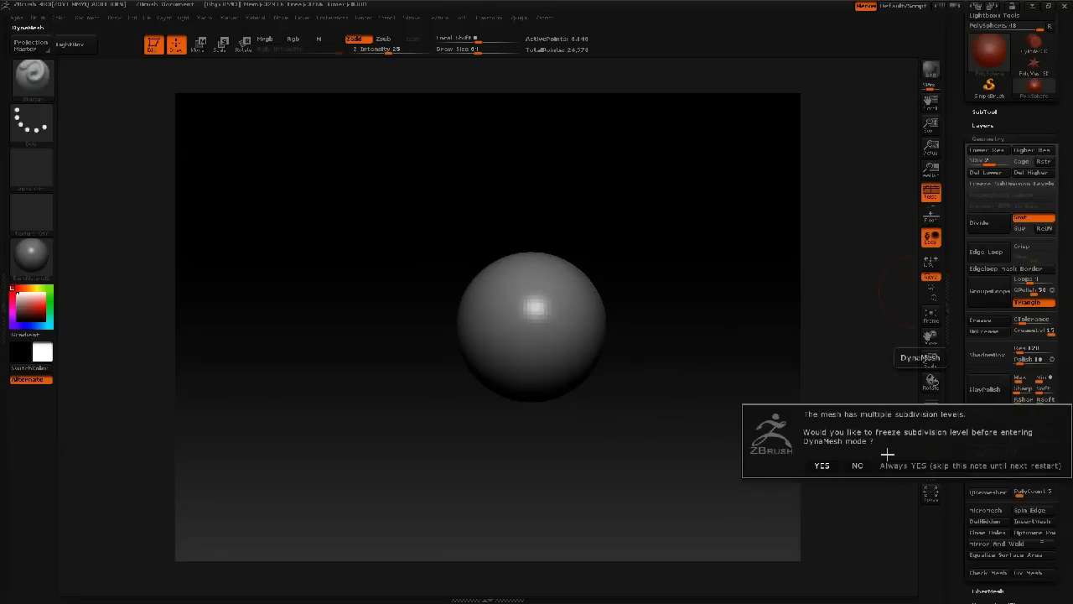
{"action": "left_click", "coordinate": [857, 465]}
{"action": "key", "text": "shift+f"}
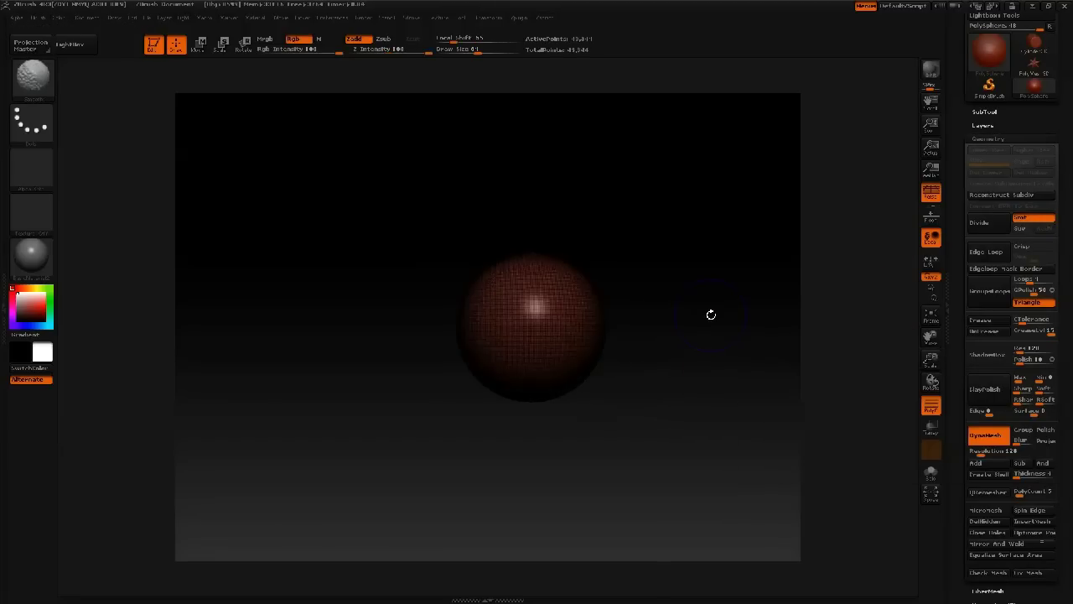
{"action": "key", "text": "shift+f"}
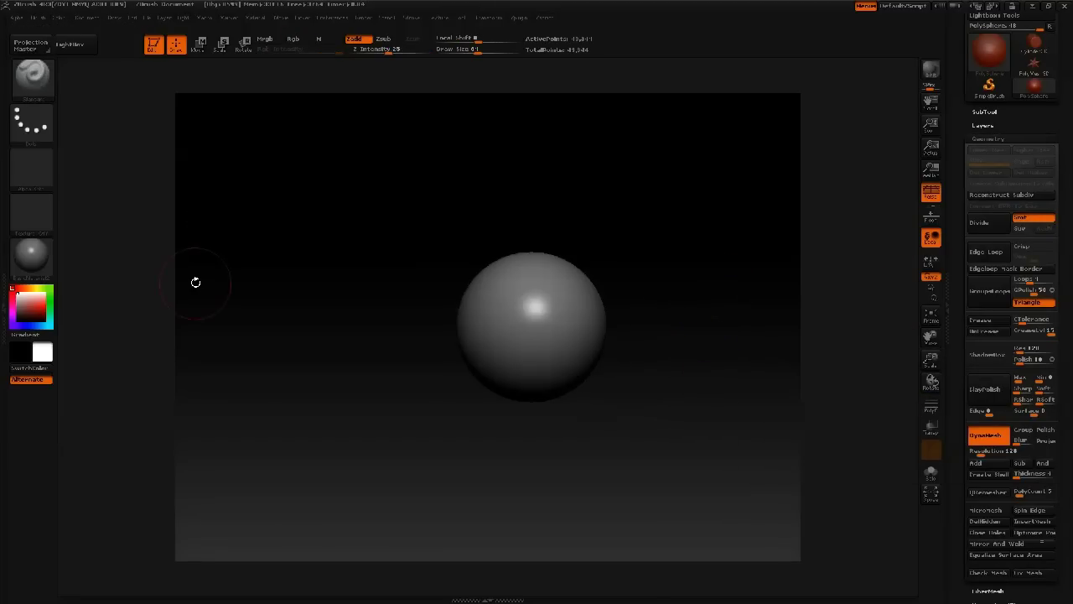
Step: Use the Move brush to stretch the sphere upward and downward into an elongated, leaning egg shape
{"action": "key", "text": "b"}
{"action": "key", "text": "m"}
{"action": "key", "text": "v"}
{"action": "key", "text": "space"}
{"action": "mouse_move", "coordinate": [463, 277]}
{"action": "left_mouse_down"}
{"action": "mouse_move", "coordinate": [515, 242]}
{"action": "mouse_move", "coordinate": [515, 221]}
{"action": "left_mouse_up"}
{"action": "left_click_drag", "start_coordinate": [495, 327], "coordinate": [496, 399]}
{"action": "left_click_drag", "start_coordinate": [471, 348], "coordinate": [480, 349]}
{"action": "left_click_drag", "start_coordinate": [466, 310], "coordinate": [475, 309]}
{"action": "left_click_drag", "start_coordinate": [566, 192], "coordinate": [503, 196]}
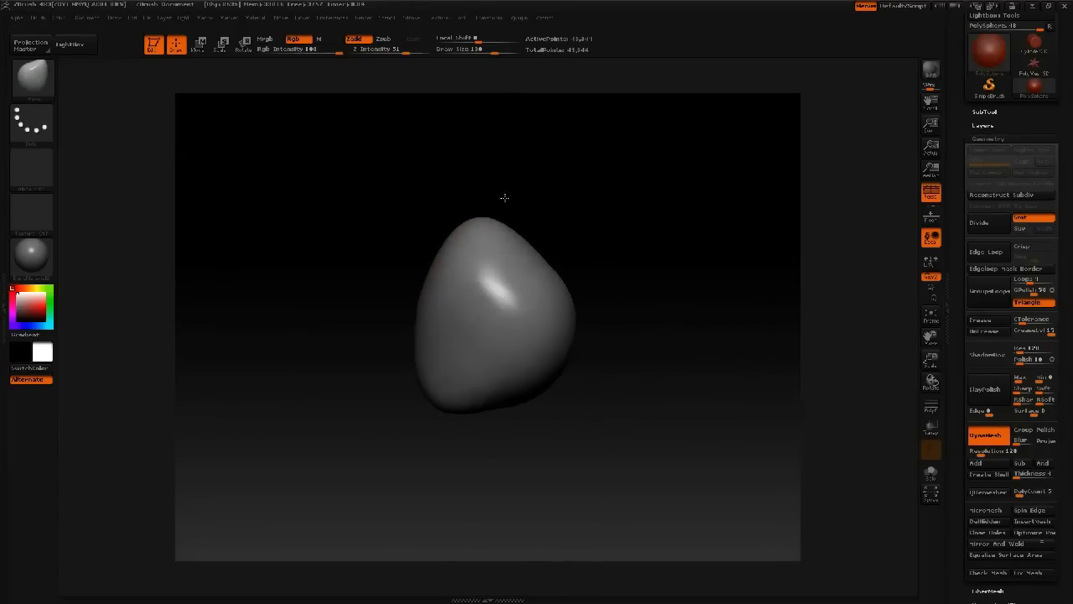
Step: Refine the egg's profile with a larger Move brush, shifting the crown backward and rounding the lower sides from the front
{"action": "key", "text": "space"}
{"action": "left_click_drag", "start_coordinate": [468, 232], "coordinate": [549, 241]}
{"action": "key", "text": "space"}
{"action": "left_click_drag", "start_coordinate": [577, 302], "coordinate": [569, 302]}
{"action": "left_click_drag", "start_coordinate": [508, 395], "coordinate": [505, 411]}
{"action": "left_click_drag", "start_coordinate": [467, 410], "coordinate": [461, 421]}
{"action": "left_click_drag", "start_coordinate": [424, 374], "coordinate": [416, 374]}
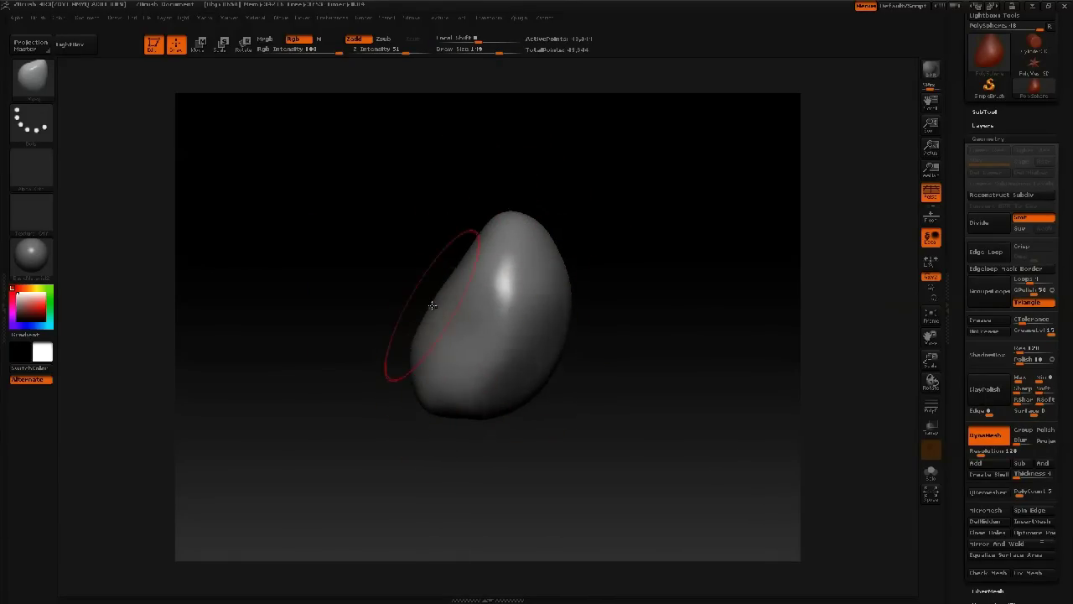
{"action": "left_click_drag", "start_coordinate": [496, 214], "coordinate": [511, 229]}
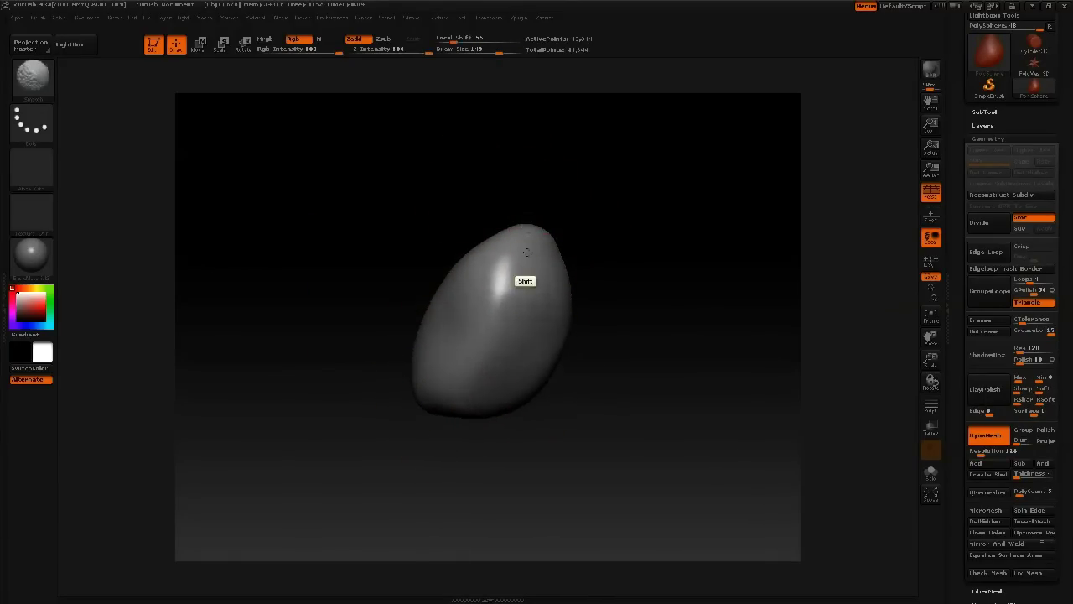
{"action": "left_click_drag", "start_coordinate": [300, 259], "coordinate": [382, 254]}
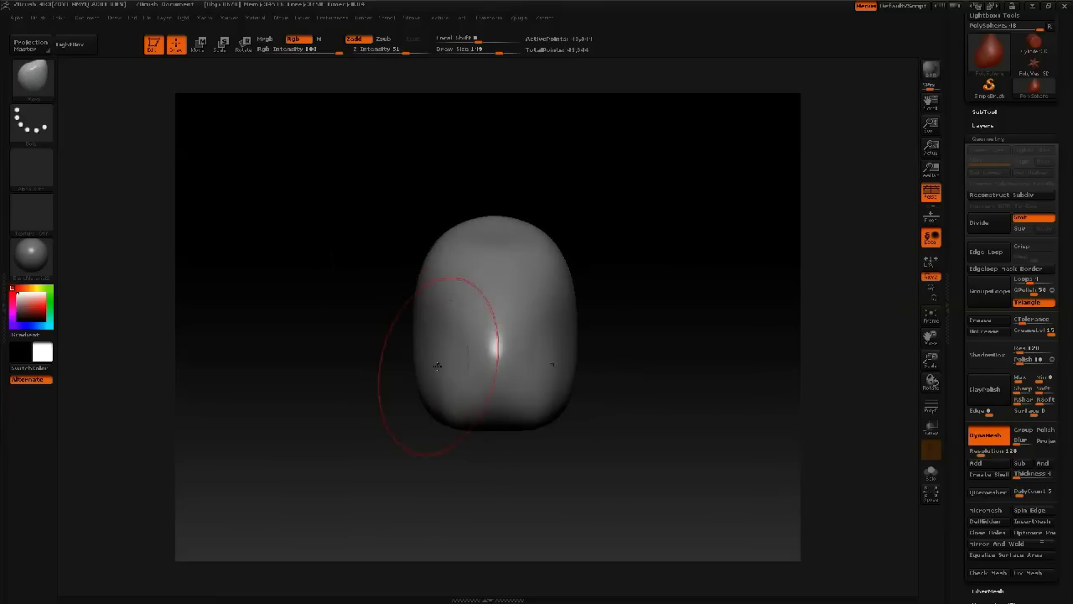
{"action": "mouse_move", "coordinate": [445, 402]}
{"action": "left_mouse_down"}
{"action": "mouse_move", "coordinate": [419, 365]}
{"action": "mouse_move", "coordinate": [438, 397]}
{"action": "mouse_move", "coordinate": [432, 379]}
{"action": "left_mouse_up"}
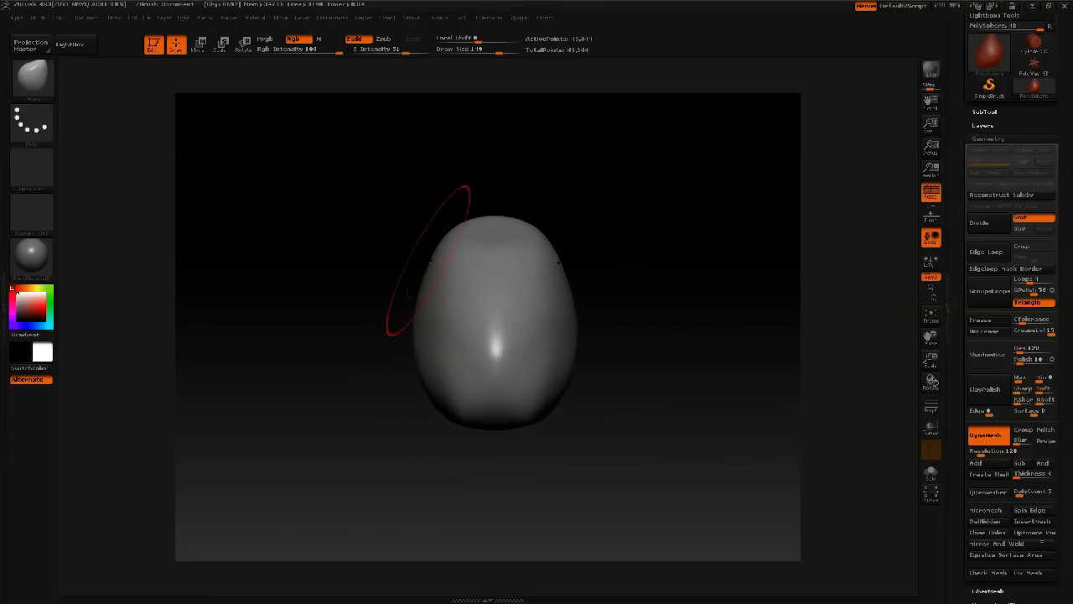
Step: Try a Standard brush stroke across the lower front of the egg form
{"action": "key", "text": "b"}
{"action": "key", "text": "s"}
{"action": "key", "text": "t"}
{"action": "key", "text": "space"}
{"action": "mouse_move", "coordinate": [498, 347]}
{"action": "left_mouse_down"}
{"action": "mouse_move", "coordinate": [479, 352]}
{"action": "mouse_move", "coordinate": [485, 414]}
{"action": "mouse_move", "coordinate": [500, 364]}
{"action": "mouse_move", "coordinate": [456, 383]}
{"action": "left_mouse_up"}
Step: Pull the egg's lower front outward with the Move brush and reshape its underside and back
{"action": "key", "text": "b"}
{"action": "key", "text": "m"}
{"action": "key", "text": "v"}
{"action": "key", "text": "space"}
{"action": "left_click_drag", "start_coordinate": [437, 418], "coordinate": [369, 433]}
{"action": "mouse_move", "coordinate": [406, 377]}
{"action": "left_mouse_down"}
{"action": "mouse_move", "coordinate": [374, 391]}
{"action": "mouse_move", "coordinate": [376, 364]}
{"action": "left_mouse_up"}
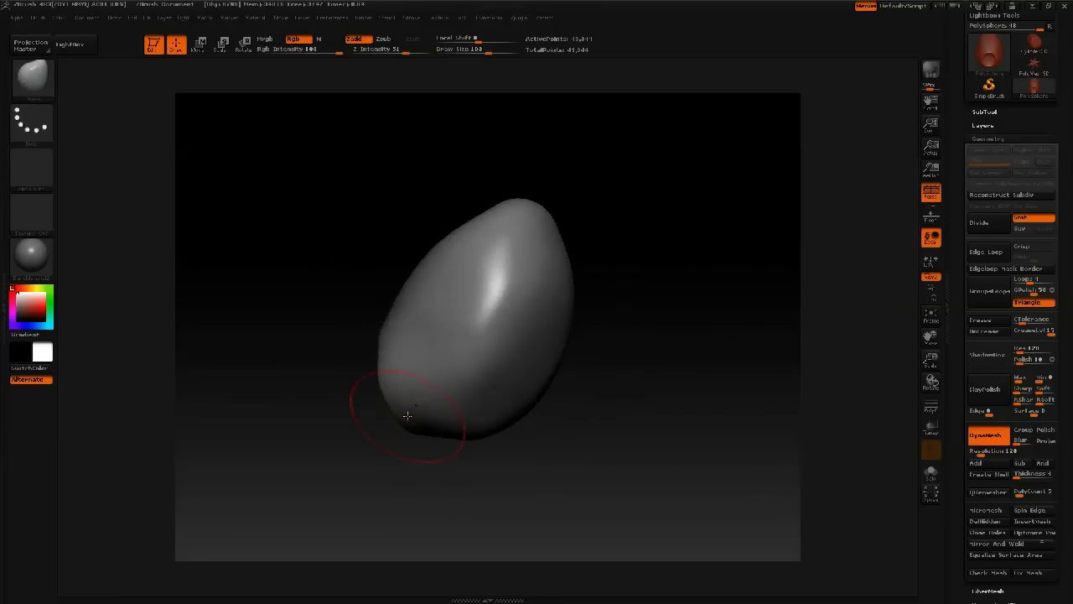
{"action": "mouse_move", "coordinate": [479, 438]}
{"action": "left_mouse_down"}
{"action": "mouse_move", "coordinate": [477, 424]}
{"action": "mouse_move", "coordinate": [505, 410]}
{"action": "mouse_move", "coordinate": [522, 381]}
{"action": "left_mouse_up"}
{"action": "key", "text": "space"}
{"action": "left_click_drag", "start_coordinate": [568, 295], "coordinate": [552, 289]}
{"action": "left_click_drag", "start_coordinate": [638, 277], "coordinate": [593, 237], "text": "shift"}
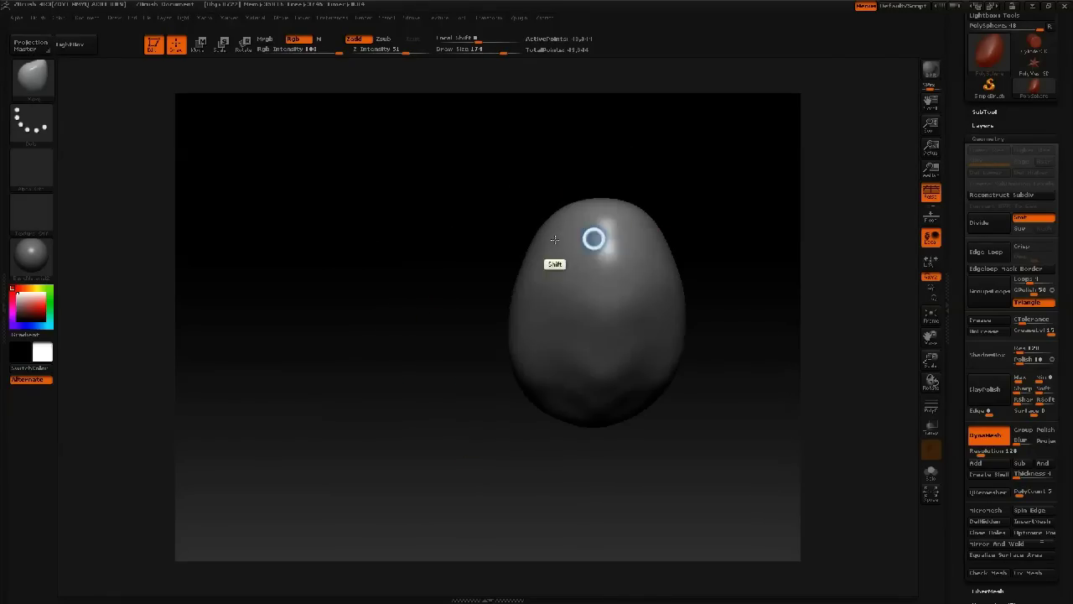
Step: Carve a deep hollow down the lower middle of the egg with inward Standard brush strokes
{"action": "key", "text": "b"}
{"action": "key", "text": "s"}
{"action": "key", "text": "t"}
{"action": "key", "text": "space"}
{"action": "left_click_drag", "start_coordinate": [543, 265], "coordinate": [520, 265]}
{"action": "left_click_drag", "start_coordinate": [535, 205], "coordinate": [460, 213], "text": "alt"}
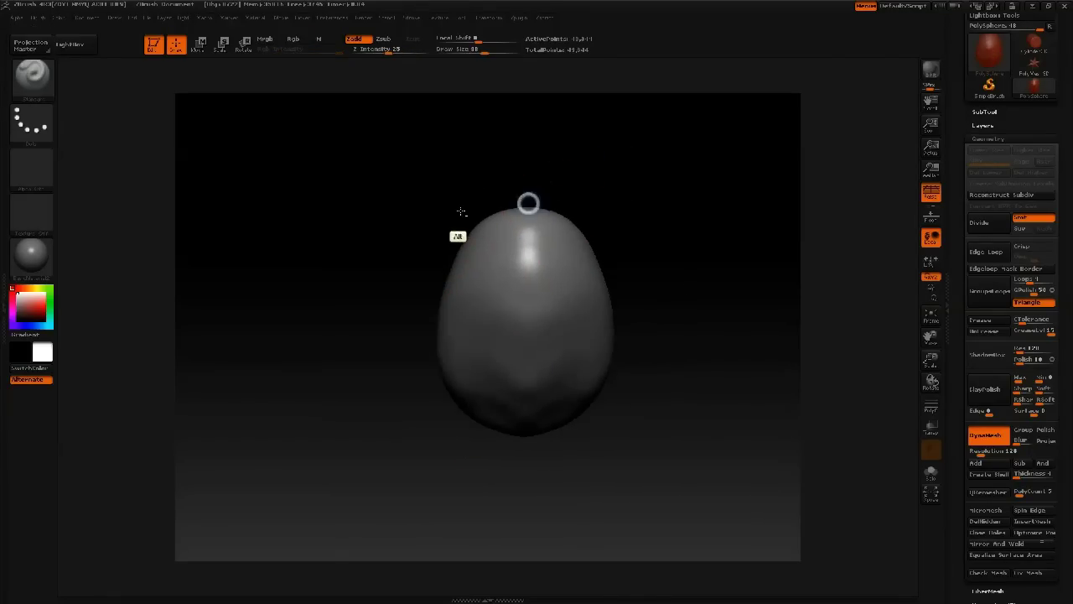
{"action": "left_click_drag", "start_coordinate": [530, 220], "coordinate": [540, 397], "text": "alt"}
{"action": "left_click_drag", "start_coordinate": [533, 244], "coordinate": [534, 381], "text": "alt"}
{"action": "key", "text": "space"}
{"action": "left_click_drag", "start_coordinate": [539, 297], "coordinate": [529, 297]}
{"action": "left_click_drag", "start_coordinate": [531, 225], "coordinate": [532, 400], "text": "alt"}
{"action": "mouse_move", "coordinate": [528, 327]}
{"action": "left_mouse_down", "text": "alt"}
{"action": "mouse_move", "coordinate": [501, 422]}
{"action": "mouse_move", "coordinate": [515, 435]}
{"action": "mouse_move", "coordinate": [536, 422]}
{"action": "mouse_move", "coordinate": [526, 419]}
{"action": "left_mouse_up", "text": "alt"}
Step: Push the hollow's bottom edge upward into an arched notch with the Move brush and smooth the surrounding surface
{"action": "key", "text": "b"}
{"action": "key", "text": "m"}
{"action": "key", "text": "v"}
{"action": "key", "text": "space"}
{"action": "left_click_drag", "start_coordinate": [525, 436], "coordinate": [526, 406]}
{"action": "left_click_drag", "start_coordinate": [526, 423], "coordinate": [500, 421]}
{"action": "left_click_drag", "start_coordinate": [504, 416], "coordinate": [507, 403]}
{"action": "key", "text": "shift"}
{"action": "mouse_move", "coordinate": [495, 286]}
{"action": "left_mouse_down", "text": "shift"}
{"action": "mouse_move", "coordinate": [532, 329]}
{"action": "mouse_move", "coordinate": [514, 261]}
{"action": "left_mouse_up", "text": "shift"}
{"action": "right_click_drag", "start_coordinate": [529, 200], "coordinate": [454, 225]}
{"action": "mouse_move", "coordinate": [505, 312]}
{"action": "left_mouse_down", "text": "shift"}
{"action": "mouse_move", "coordinate": [554, 333]}
{"action": "mouse_move", "coordinate": [572, 377]}
{"action": "left_mouse_up", "text": "shift"}
Step: Adjust the walls beside the arched hollow and the egg's outer sides with the Move brush
{"action": "key", "text": "space"}
{"action": "mouse_move", "coordinate": [635, 351]}
{"action": "left_mouse_down"}
{"action": "mouse_move", "coordinate": [625, 355]}
{"action": "mouse_move", "coordinate": [624, 338]}
{"action": "left_mouse_up"}
{"action": "mouse_move", "coordinate": [633, 332]}
{"action": "right_mouse_down"}
{"action": "mouse_move", "coordinate": [597, 285]}
{"action": "mouse_move", "coordinate": [577, 297]}
{"action": "right_mouse_up"}
{"action": "right_click_drag", "start_coordinate": [577, 297], "coordinate": [541, 306], "text": "alt"}
{"action": "left_click_drag", "start_coordinate": [547, 374], "coordinate": [526, 355]}
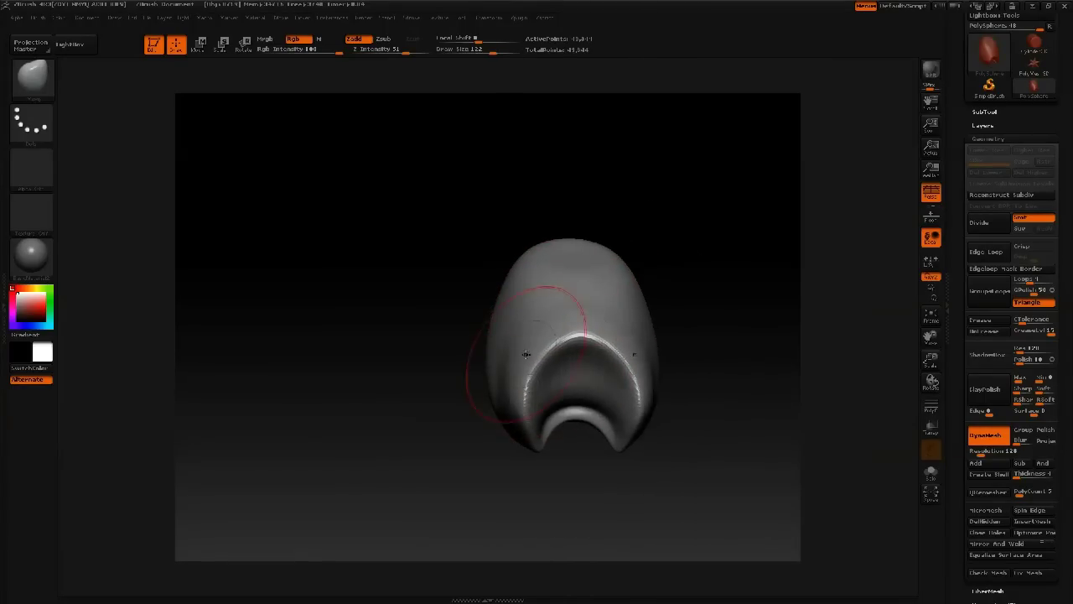
{"action": "left_click_drag", "start_coordinate": [513, 295], "coordinate": [508, 282]}
{"action": "right_click_drag", "start_coordinate": [520, 263], "coordinate": [475, 237]}
Step: Carve grooves along the egg's side with inward Standard brush strokes, then remesh the DynaMesh
{"action": "key", "text": "b"}
{"action": "key", "text": "s"}
{"action": "key", "text": "t"}
{"action": "key", "text": "space"}
{"action": "mouse_move", "coordinate": [514, 333]}
{"action": "left_mouse_down"}
{"action": "mouse_move", "coordinate": [495, 333]}
{"action": "mouse_move", "coordinate": [560, 396]}
{"action": "left_mouse_up"}
{"action": "left_click_drag", "start_coordinate": [513, 330], "coordinate": [554, 371], "text": "alt"}
{"action": "left_click_drag", "start_coordinate": [541, 314], "coordinate": [588, 340], "text": "alt"}
{"action": "right_click_drag", "start_coordinate": [578, 306], "coordinate": [612, 267]}
{"action": "left_click_drag", "start_coordinate": [626, 233], "coordinate": [647, 317], "text": "ctrl"}
Step: Select the InsertSphere brush for adding a second volume to the sculpt
{"action": "right_click_drag", "start_coordinate": [565, 263], "coordinate": [603, 203], "text": "alt"}
{"action": "right_click_drag", "start_coordinate": [452, 395], "coordinate": [493, 322], "text": "alt"}
{"action": "right_click_drag", "start_coordinate": [437, 430], "coordinate": [444, 454]}
{"action": "right_click_drag", "start_coordinate": [436, 402], "coordinate": [423, 457], "text": "alt"}
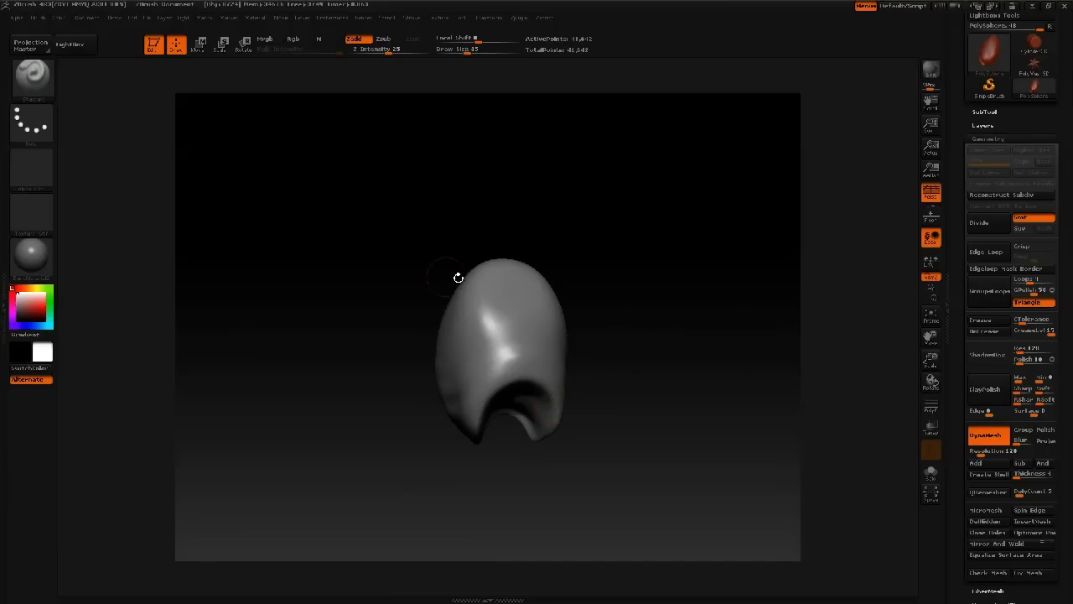
{"action": "key", "text": "b"}
{"action": "key", "text": "i"}
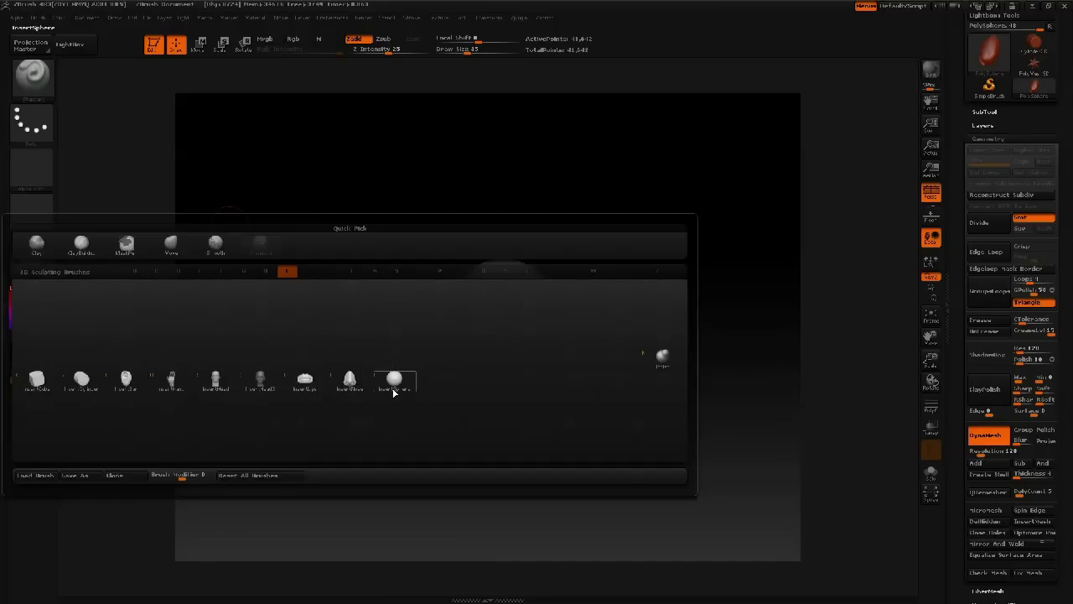
{"action": "left_click", "coordinate": [394, 392]}
Step: Try inserting a small sphere at the top of the egg form
{"action": "right_click_drag", "start_coordinate": [523, 230], "coordinate": [566, 230]}
{"action": "left_click_drag", "start_coordinate": [520, 259], "coordinate": [550, 262]}
{"action": "mouse_move", "coordinate": [647, 241]}
{"action": "left_mouse_down"}
{"action": "mouse_move", "coordinate": [660, 234]}
{"action": "mouse_move", "coordinate": [652, 220]}
{"action": "mouse_move", "coordinate": [709, 226]}
{"action": "left_mouse_up"}
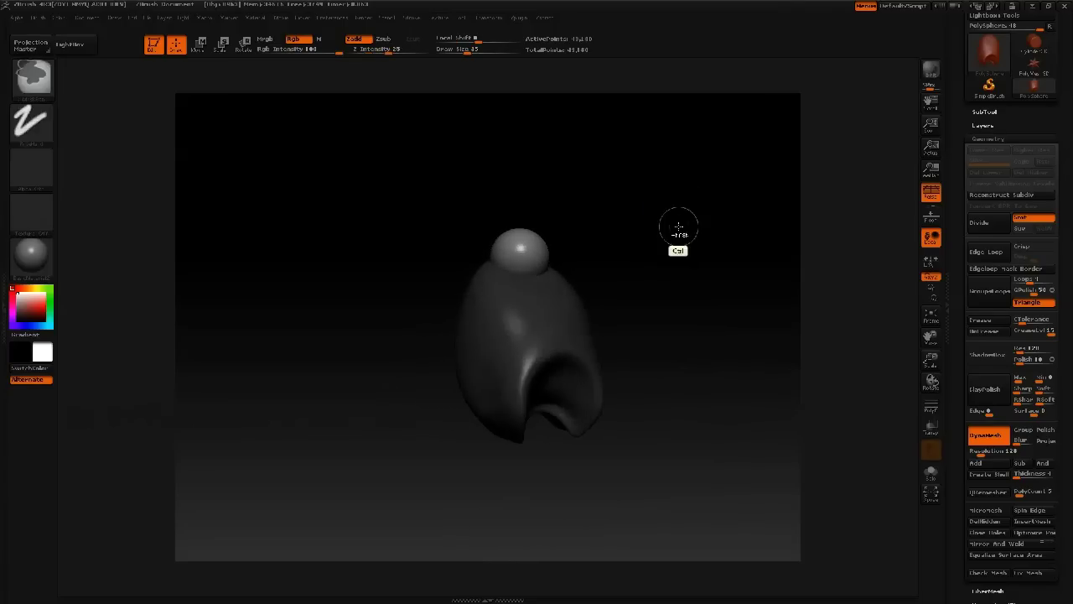
{"action": "key", "text": "ctrl+z"}
Step: Insert a sphere into the arched hollow at the lower front of the form
{"action": "mouse_move", "coordinate": [627, 260]}
{"action": "left_mouse_down", "text": "alt"}
{"action": "mouse_move", "coordinate": [619, 203]}
{"action": "mouse_move", "coordinate": [638, 238]}
{"action": "left_mouse_up", "text": "alt"}
{"action": "left_click_drag", "start_coordinate": [513, 316], "coordinate": [537, 359]}
{"action": "key", "text": "ctrl+space"}
{"action": "mouse_move", "coordinate": [575, 316]}
{"action": "left_mouse_down", "text": "ctrl"}
{"action": "mouse_move", "coordinate": [593, 316]}
{"action": "mouse_move", "coordinate": [523, 335]}
{"action": "mouse_move", "coordinate": [522, 458]}
{"action": "left_mouse_up", "text": "ctrl"}
Step: Stretch the inserted sphere downward out of the hollow with the Move brush and widen its lower end
{"action": "key", "text": "b"}
{"action": "key", "text": "m"}
{"action": "key", "text": "v"}
{"action": "key", "text": "space"}
{"action": "mouse_move", "coordinate": [589, 396]}
{"action": "left_mouse_down"}
{"action": "mouse_move", "coordinate": [592, 307]}
{"action": "mouse_move", "coordinate": [498, 310]}
{"action": "mouse_move", "coordinate": [536, 309]}
{"action": "mouse_move", "coordinate": [524, 291]}
{"action": "left_mouse_up"}
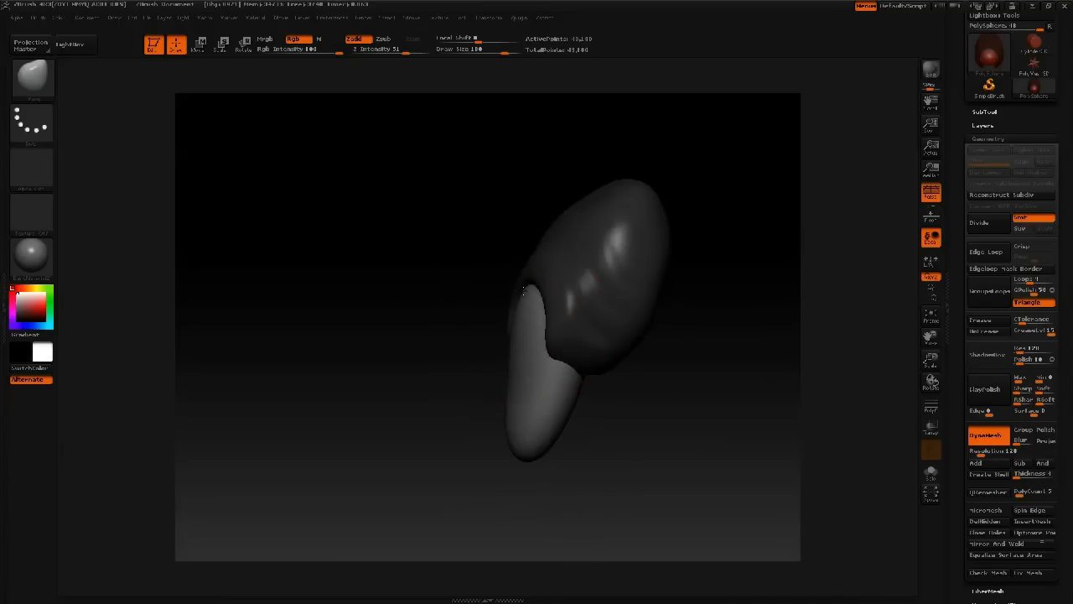
{"action": "left_click_drag", "start_coordinate": [577, 377], "coordinate": [502, 379]}
{"action": "left_click_drag", "start_coordinate": [588, 398], "coordinate": [623, 434]}
{"action": "mouse_move", "coordinate": [497, 371]}
{"action": "left_mouse_down"}
{"action": "mouse_move", "coordinate": [549, 379]}
{"action": "mouse_move", "coordinate": [532, 402]}
{"action": "mouse_move", "coordinate": [543, 421]}
{"action": "left_mouse_up"}
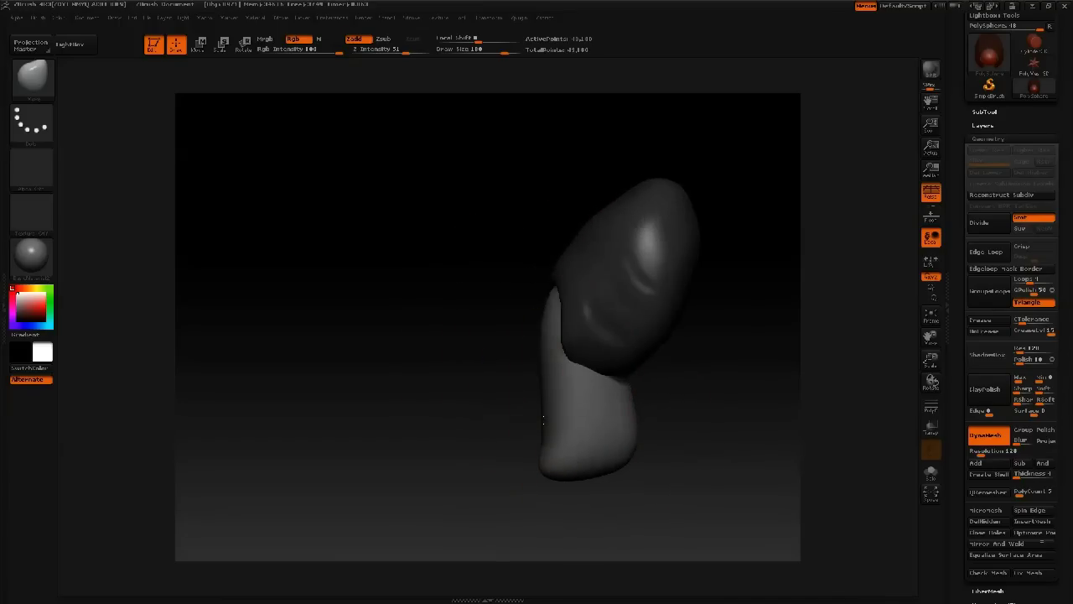
Step: Pull the lower end of the inserted piece into a narrow downward taper with the Move brush
{"action": "left_click_drag", "start_coordinate": [542, 467], "coordinate": [555, 501]}
{"action": "left_click_drag", "start_coordinate": [602, 472], "coordinate": [588, 448]}
{"action": "left_click_drag", "start_coordinate": [485, 415], "coordinate": [551, 408]}
{"action": "mouse_move", "coordinate": [513, 453]}
{"action": "left_mouse_down", "text": "alt"}
{"action": "mouse_move", "coordinate": [453, 397]}
{"action": "mouse_move", "coordinate": [464, 399]}
{"action": "left_mouse_up", "text": "alt"}
{"action": "left_click_drag", "start_coordinate": [557, 383], "coordinate": [576, 358]}
{"action": "left_click_drag", "start_coordinate": [621, 457], "coordinate": [616, 461]}
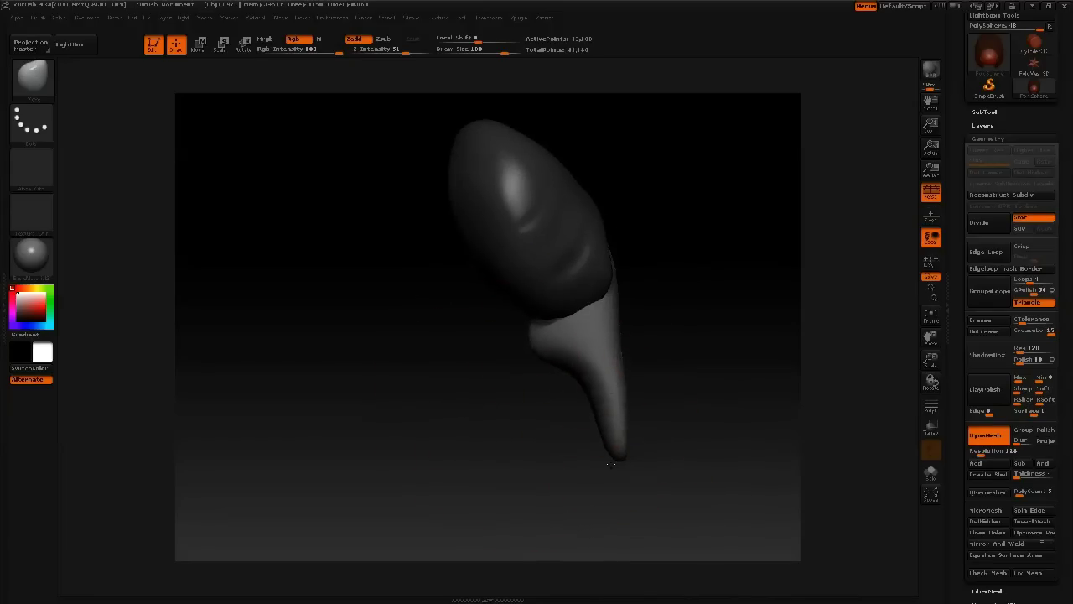
Step: Invert the mask, rotate the egg-shaped upper form about its joint with Transpose, and restore the mask for sculpting
{"action": "left_click", "coordinate": [654, 388], "text": "ctrl"}
{"action": "key", "text": "r"}
{"action": "mouse_move", "coordinate": [590, 301]}
{"action": "left_mouse_down"}
{"action": "mouse_move", "coordinate": [436, 136]}
{"action": "mouse_move", "coordinate": [436, 123]}
{"action": "mouse_move", "coordinate": [475, 103]}
{"action": "left_mouse_up"}
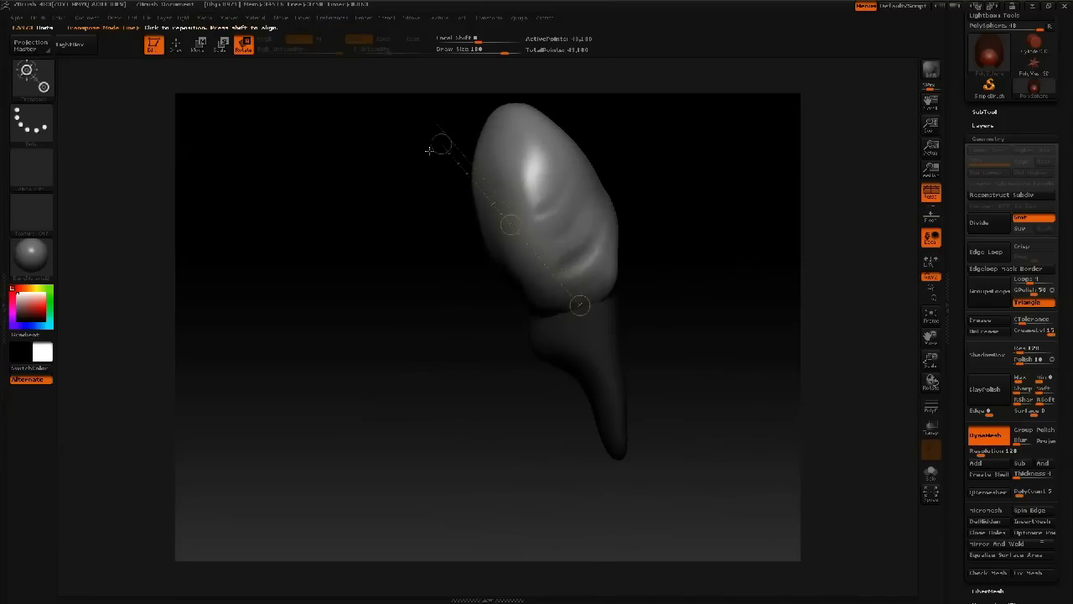
{"action": "left_click", "coordinate": [425, 258], "text": "ctrl"}
{"action": "key", "text": "q"}
Step: Even out the tapered lower piece and its rounded tip from several angles with the Move brush
{"action": "left_click_drag", "start_coordinate": [671, 293], "coordinate": [567, 309]}
{"action": "mouse_move", "coordinate": [635, 254]}
{"action": "left_mouse_down"}
{"action": "mouse_move", "coordinate": [642, 229]}
{"action": "mouse_move", "coordinate": [644, 345]}
{"action": "left_mouse_up"}
{"action": "left_click_drag", "start_coordinate": [508, 356], "coordinate": [460, 424]}
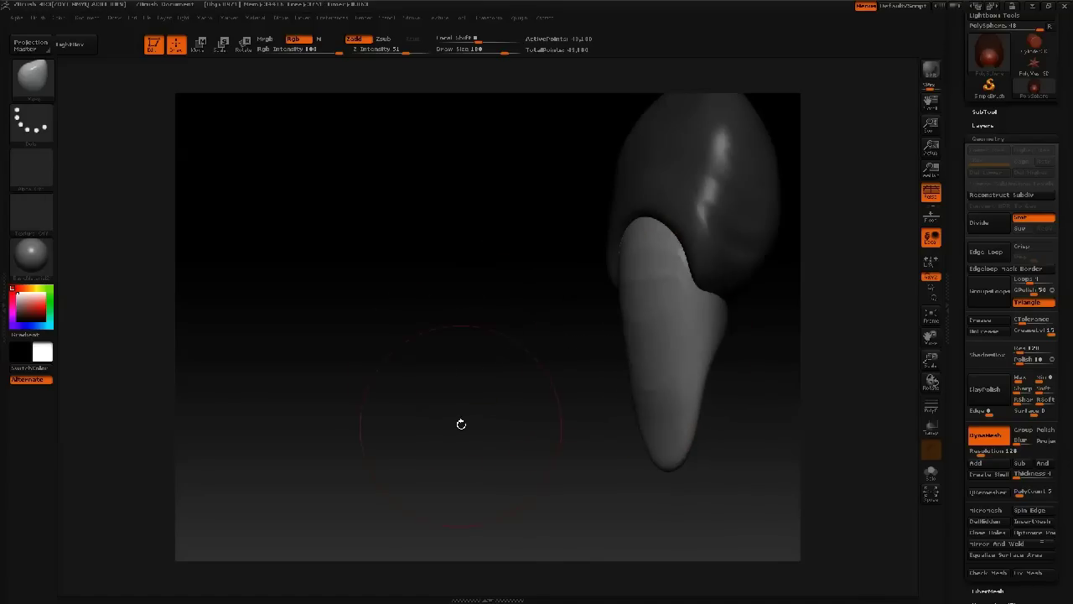
{"action": "left_click_drag", "start_coordinate": [579, 422], "coordinate": [543, 425]}
{"action": "left_click_drag", "start_coordinate": [650, 421], "coordinate": [639, 425]}
{"action": "left_click_drag", "start_coordinate": [666, 468], "coordinate": [653, 476]}
Step: Pull the sides of the lower piece outward into two flared protrusions with a smaller Move brush
{"action": "key", "text": "space"}
{"action": "left_click_drag", "start_coordinate": [710, 399], "coordinate": [692, 397]}
{"action": "left_click_drag", "start_coordinate": [514, 379], "coordinate": [553, 382], "text": "shift"}
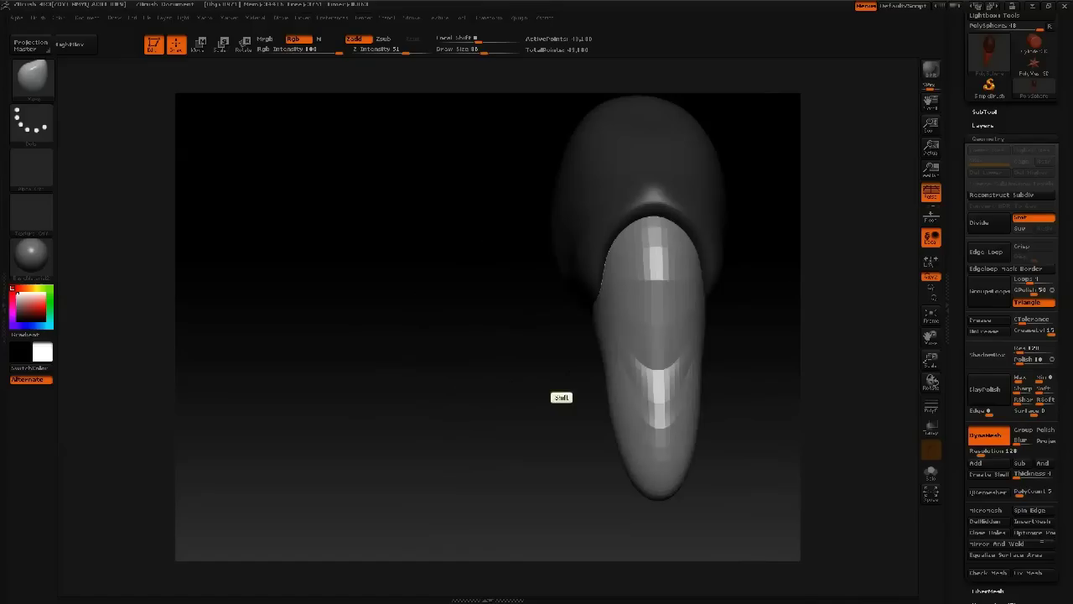
{"action": "mouse_move", "coordinate": [603, 357]}
{"action": "left_mouse_down"}
{"action": "mouse_move", "coordinate": [580, 372]}
{"action": "mouse_move", "coordinate": [618, 390]}
{"action": "left_mouse_up"}
Step: Clear the mask, remesh both pieces into a single DynaMesh and display its wireframe
{"action": "left_click_drag", "start_coordinate": [500, 404], "coordinate": [554, 481], "text": "ctrl"}
{"action": "left_click_drag", "start_coordinate": [463, 394], "coordinate": [500, 470], "text": "ctrl"}
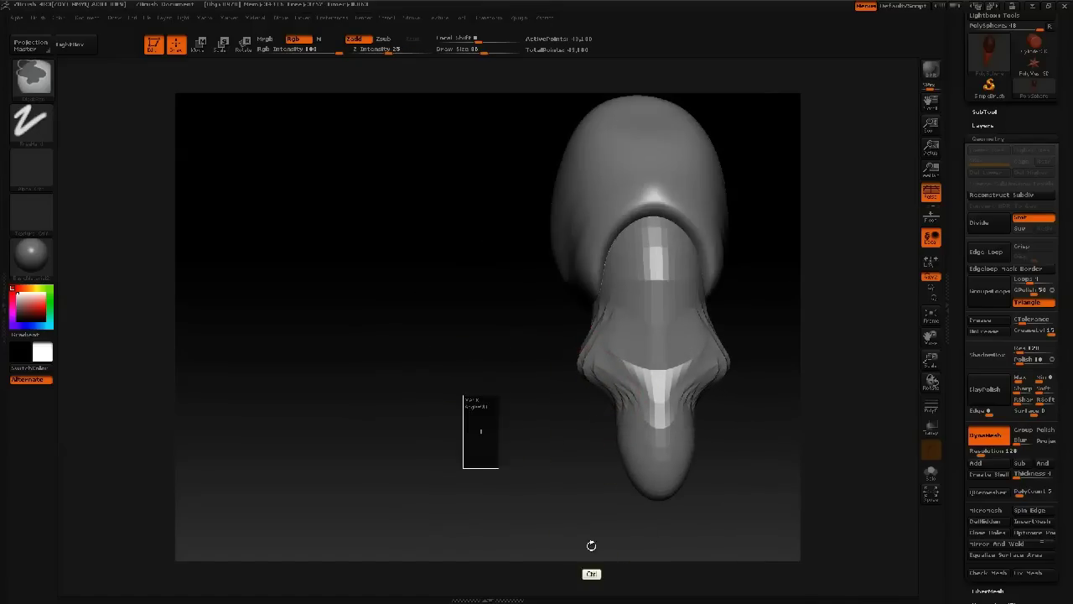
{"action": "key", "text": "shift+f"}
{"action": "left_click_drag", "start_coordinate": [535, 336], "coordinate": [357, 417]}
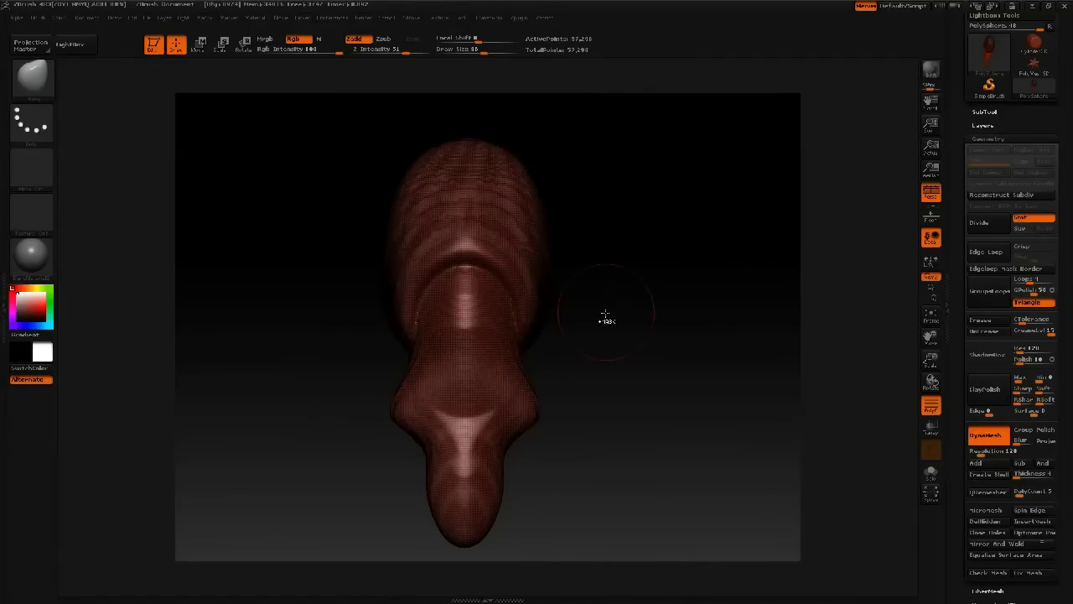
Step: Save the ZTool as scorpio_001 in a new ztools folder inside the desktop folder 3dWorld_dynamesh
{"action": "key", "text": "ctrl+s"}
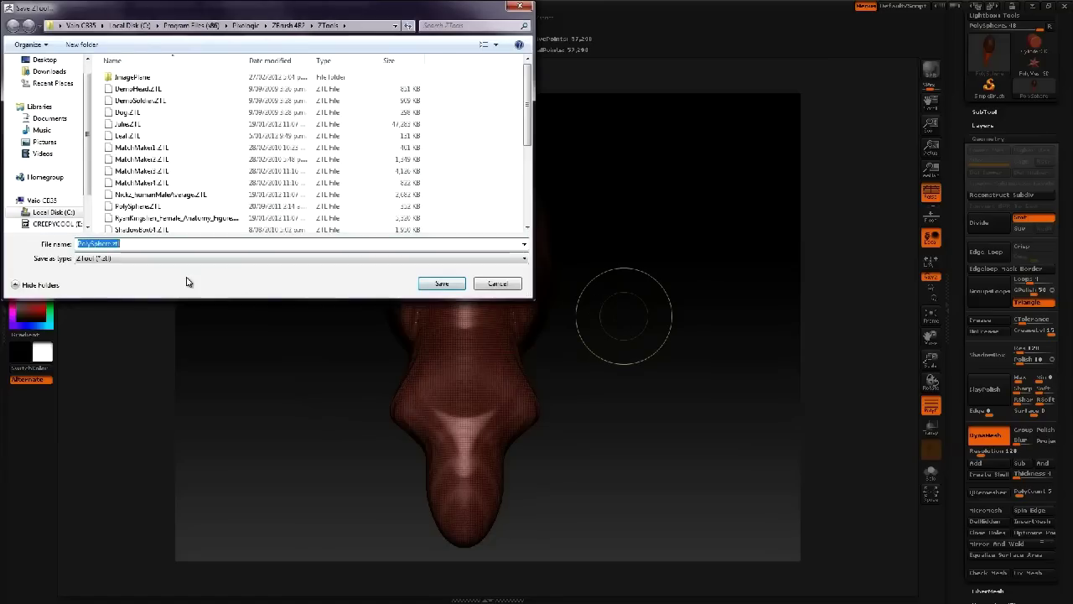
{"action": "left_click", "coordinate": [40, 59]}
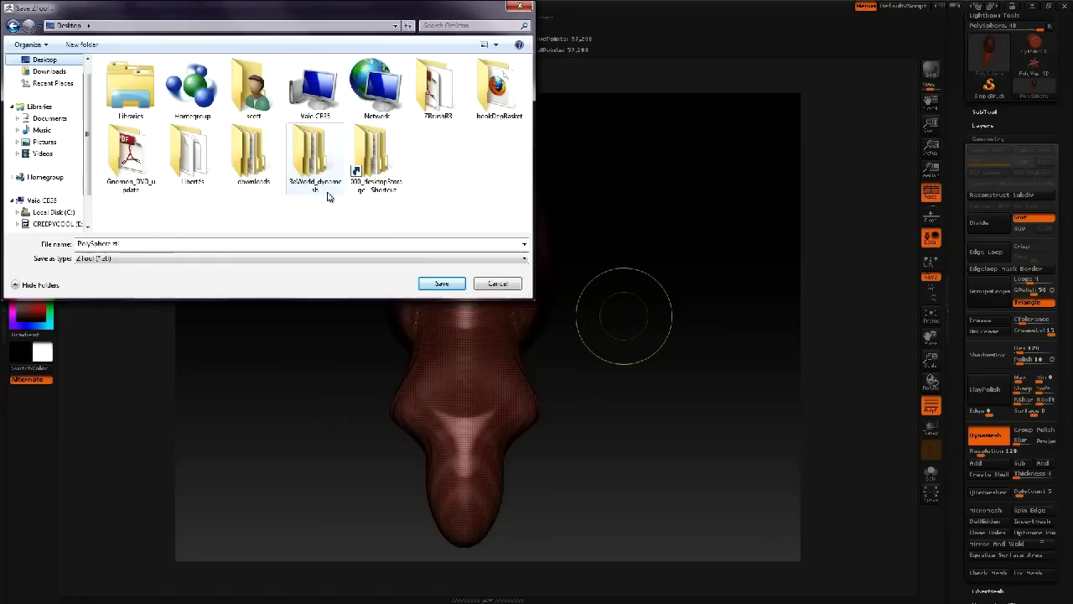
{"action": "double_click", "coordinate": [312, 159]}
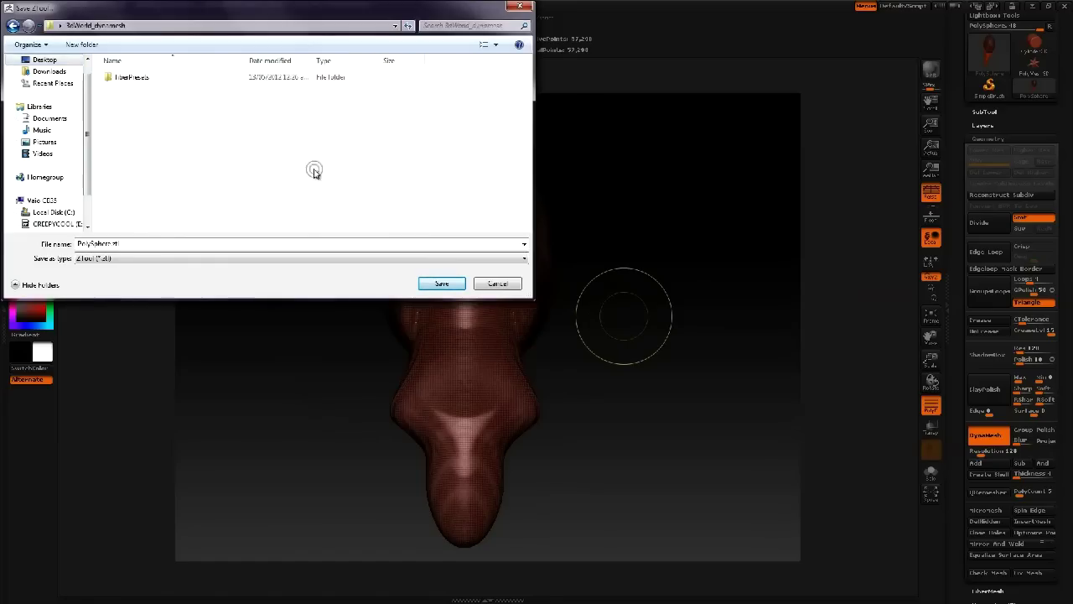
{"action": "left_click", "coordinate": [104, 47]}
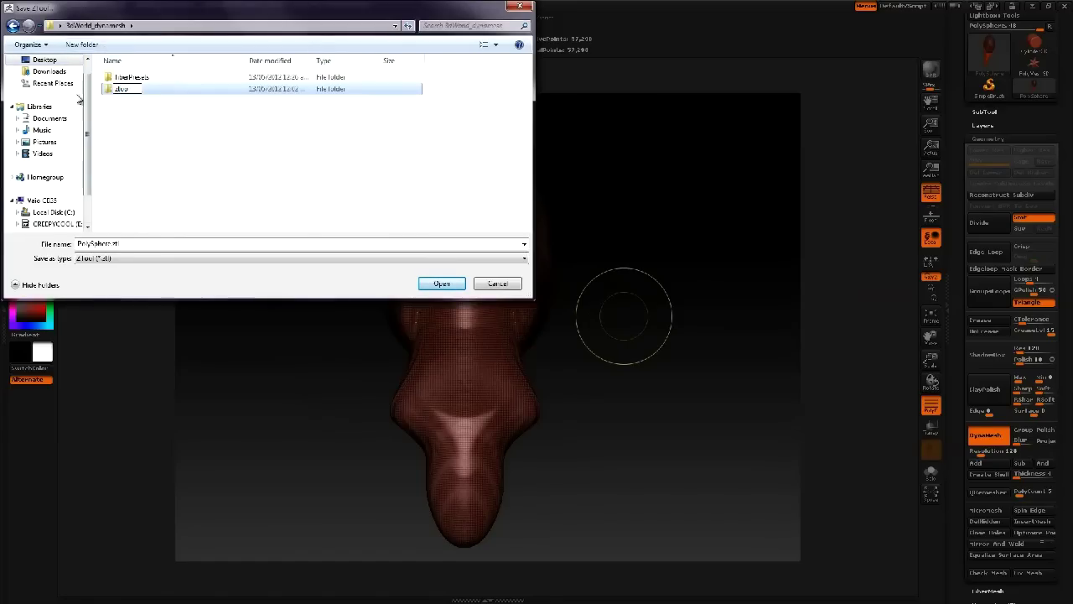
{"action": "key", "text": "Return"}
{"action": "key", "text": "Return"}
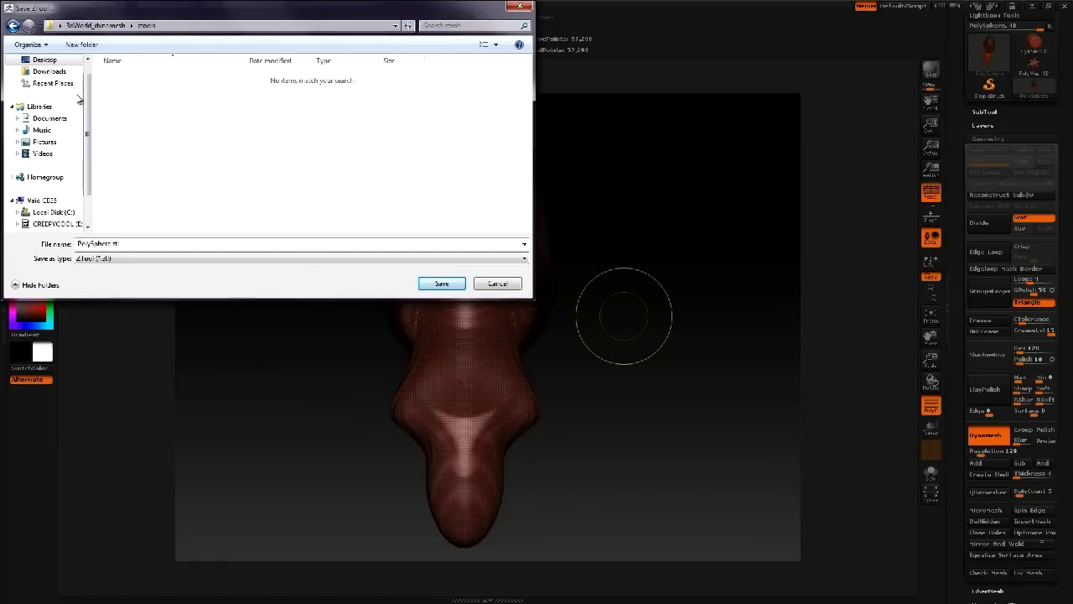
{"action": "double_click", "coordinate": [121, 243]}
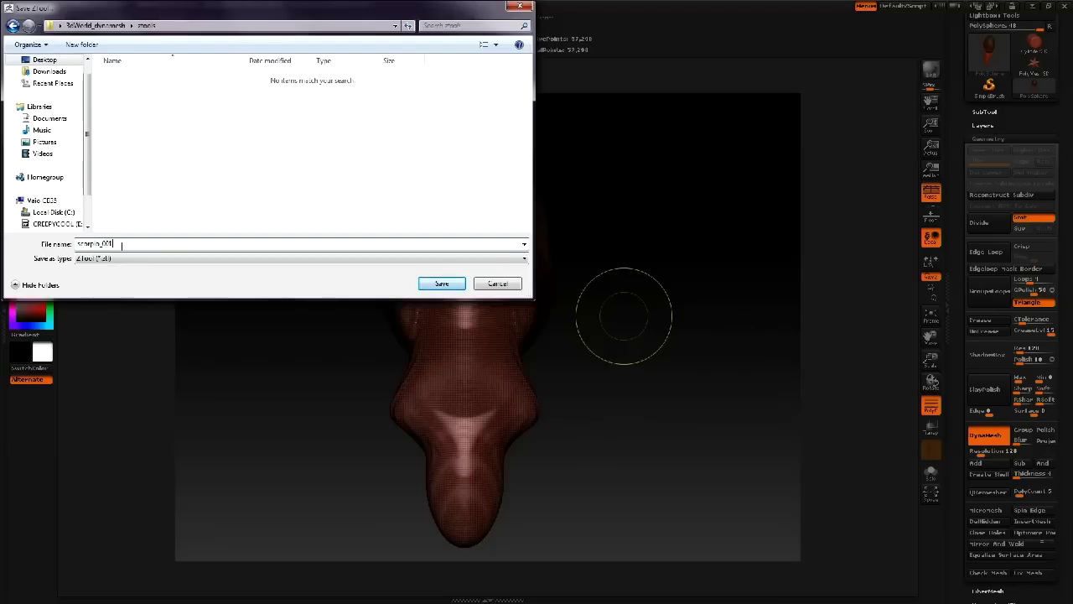
{"action": "key", "text": "Return"}
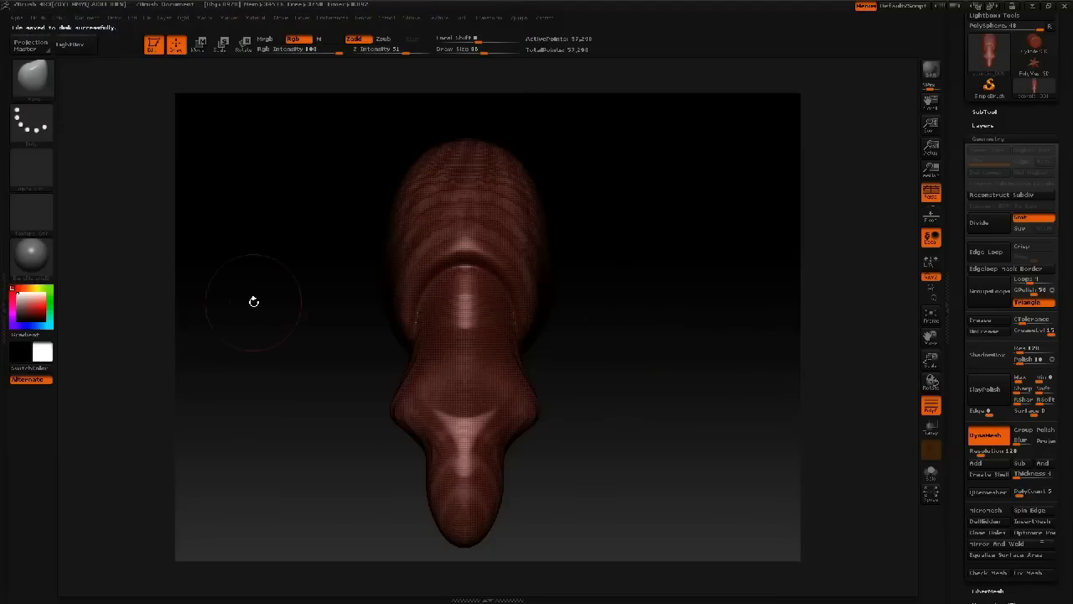
Step: Hide the wireframe and insert a mirrored pair of spheres at the back of the lower piece with the InsertSphere brush
{"action": "key", "text": "shift+f"}
{"action": "left_click_drag", "start_coordinate": [309, 297], "coordinate": [303, 256]}
{"action": "left_click_drag", "start_coordinate": [297, 323], "coordinate": [380, 323]}
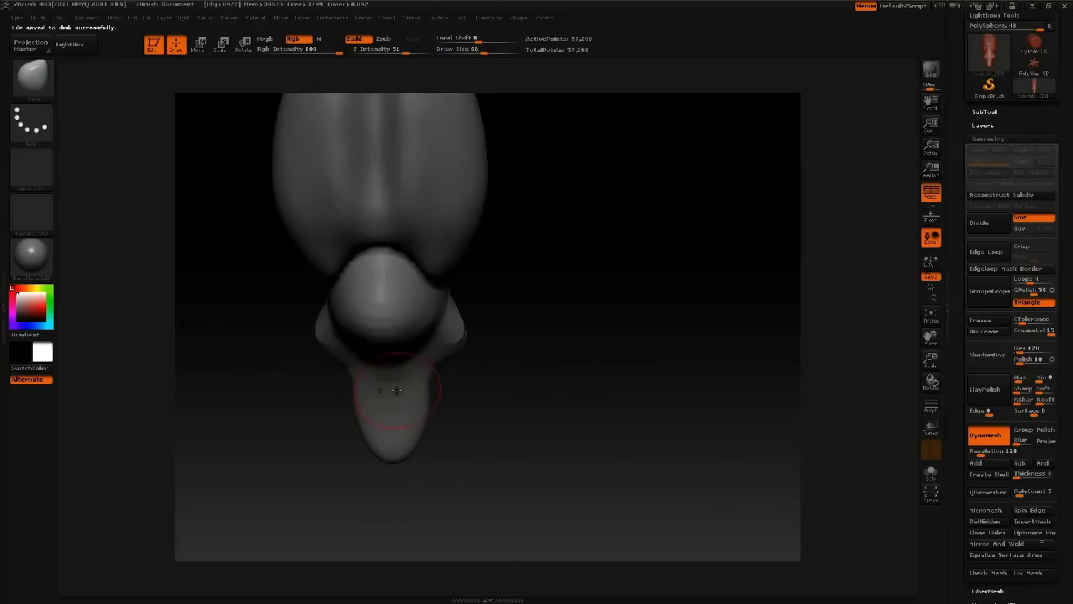
{"action": "key", "text": "b"}
{"action": "key", "text": "i"}
{"action": "left_click", "coordinate": [440, 483]}
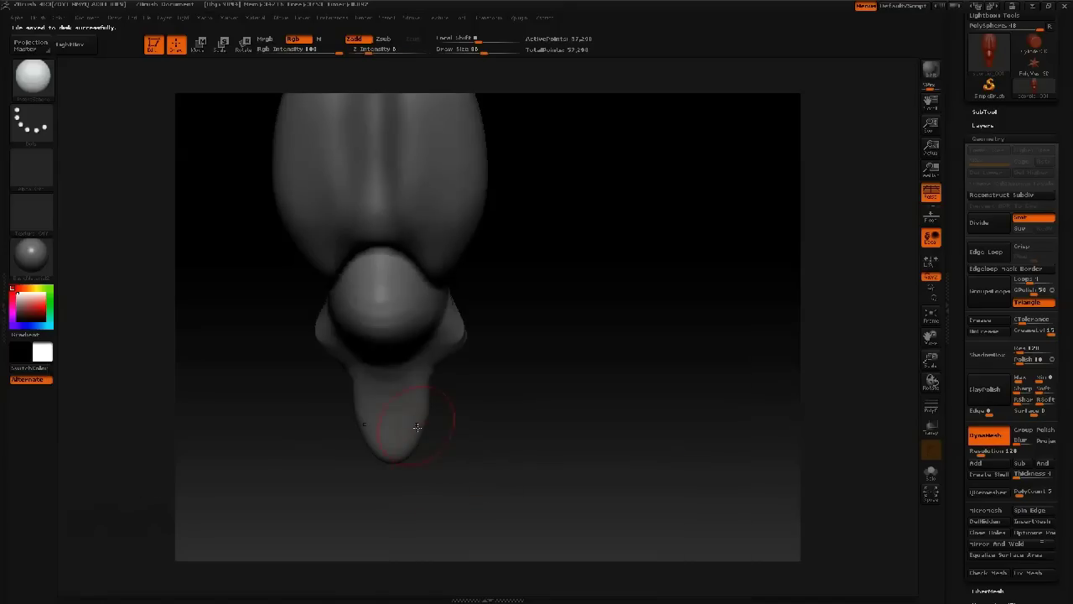
{"action": "left_click_drag", "start_coordinate": [422, 365], "coordinate": [478, 406]}
{"action": "mouse_move", "coordinate": [571, 406]}
{"action": "left_mouse_down"}
{"action": "mouse_move", "coordinate": [503, 403]}
{"action": "mouse_move", "coordinate": [490, 332]}
{"action": "left_mouse_up"}
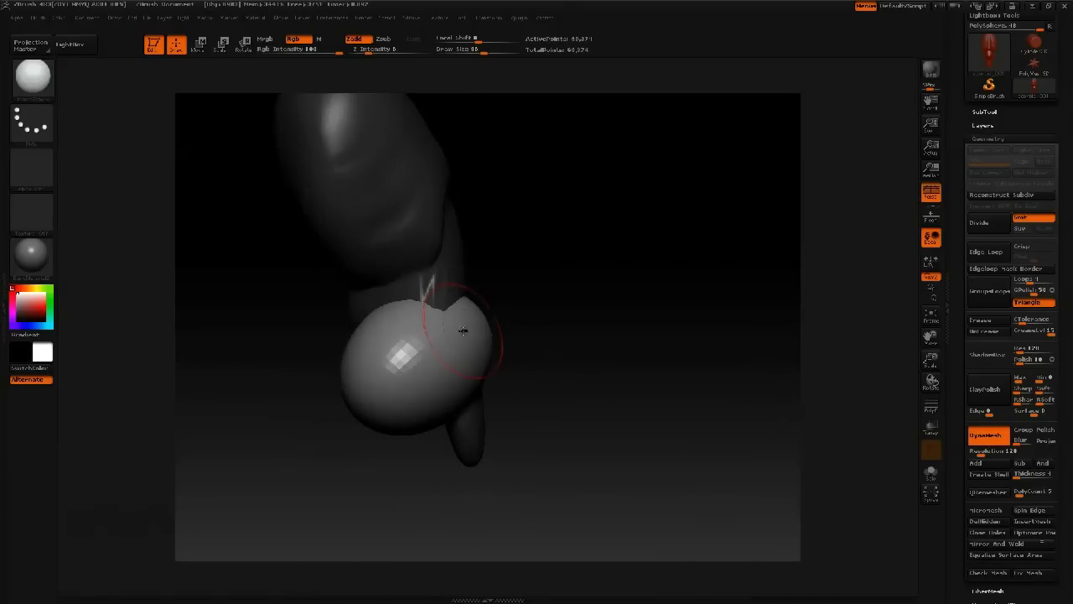
Step: Stretch the inserted spheres down and around the lower piece with a large Move brush
{"action": "left_click_drag", "start_coordinate": [599, 318], "coordinate": [553, 327], "text": "shift"}
{"action": "key", "text": "b"}
{"action": "key", "text": "m"}
{"action": "key", "text": "v"}
{"action": "key", "text": "space"}
{"action": "left_click", "coordinate": [421, 335]}
{"action": "left_click_drag", "start_coordinate": [422, 334], "coordinate": [434, 447]}
{"action": "left_click_drag", "start_coordinate": [563, 473], "coordinate": [486, 477]}
{"action": "left_click_drag", "start_coordinate": [482, 339], "coordinate": [499, 355]}
{"action": "mouse_move", "coordinate": [524, 315]}
{"action": "left_mouse_down"}
{"action": "mouse_move", "coordinate": [531, 327]}
{"action": "mouse_move", "coordinate": [549, 311]}
{"action": "left_mouse_up"}
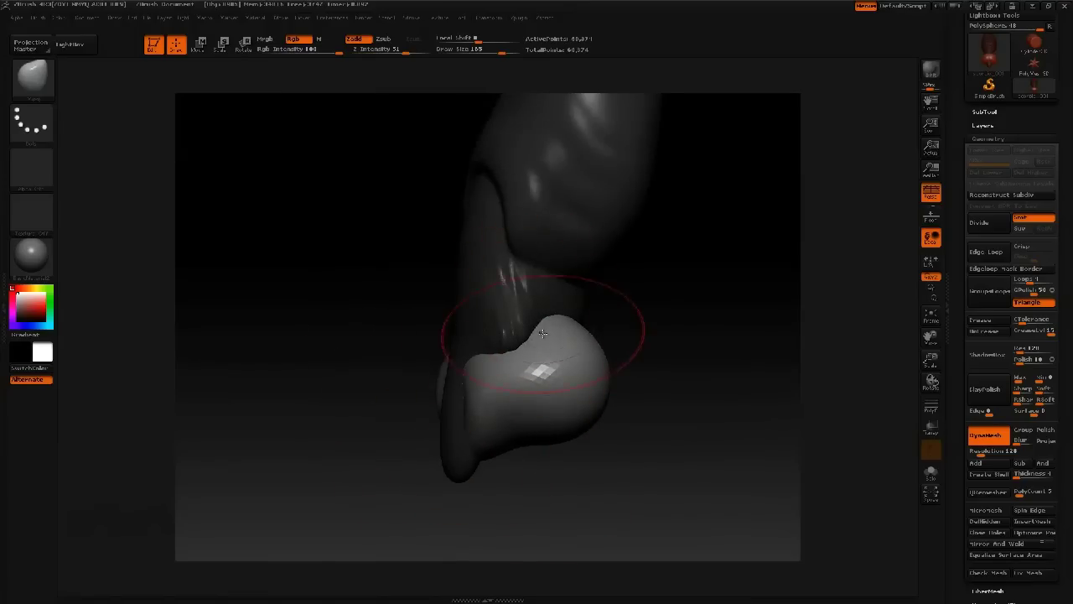
Step: Flatten the spheres and draw their outer corners up into two short stubs with a smaller Move brush
{"action": "key", "text": "space"}
{"action": "left_click", "coordinate": [546, 334]}
{"action": "mouse_move", "coordinate": [533, 314]}
{"action": "left_mouse_down"}
{"action": "mouse_move", "coordinate": [556, 329]}
{"action": "mouse_move", "coordinate": [525, 331]}
{"action": "left_mouse_up"}
{"action": "mouse_move", "coordinate": [658, 399]}
{"action": "left_mouse_down"}
{"action": "mouse_move", "coordinate": [617, 390]}
{"action": "mouse_move", "coordinate": [625, 325]}
{"action": "mouse_move", "coordinate": [688, 265]}
{"action": "left_mouse_up"}
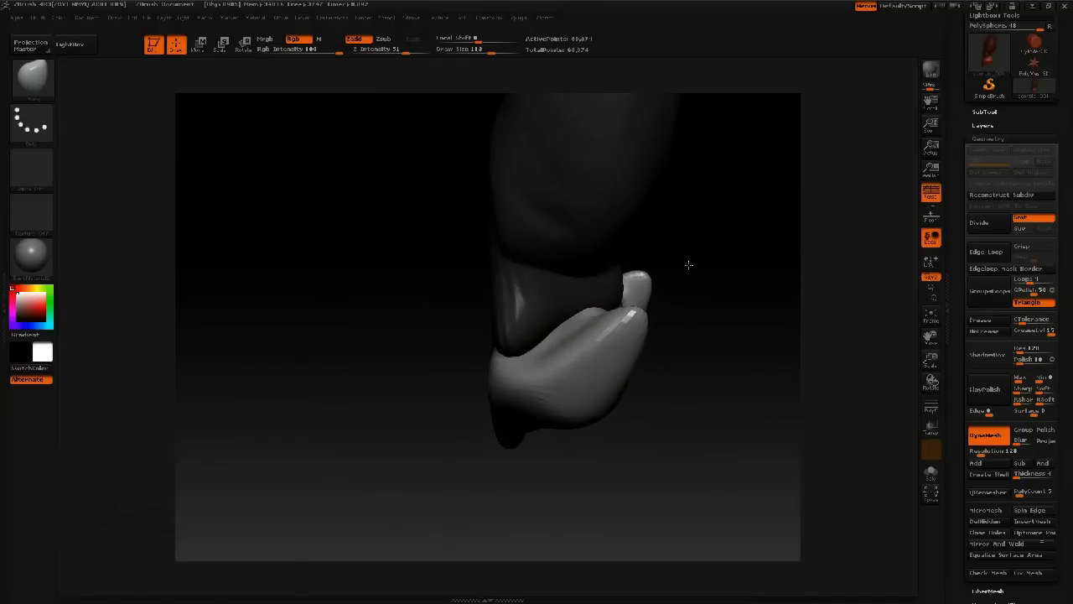
{"action": "left_click_drag", "start_coordinate": [685, 343], "coordinate": [596, 322], "text": "shift"}
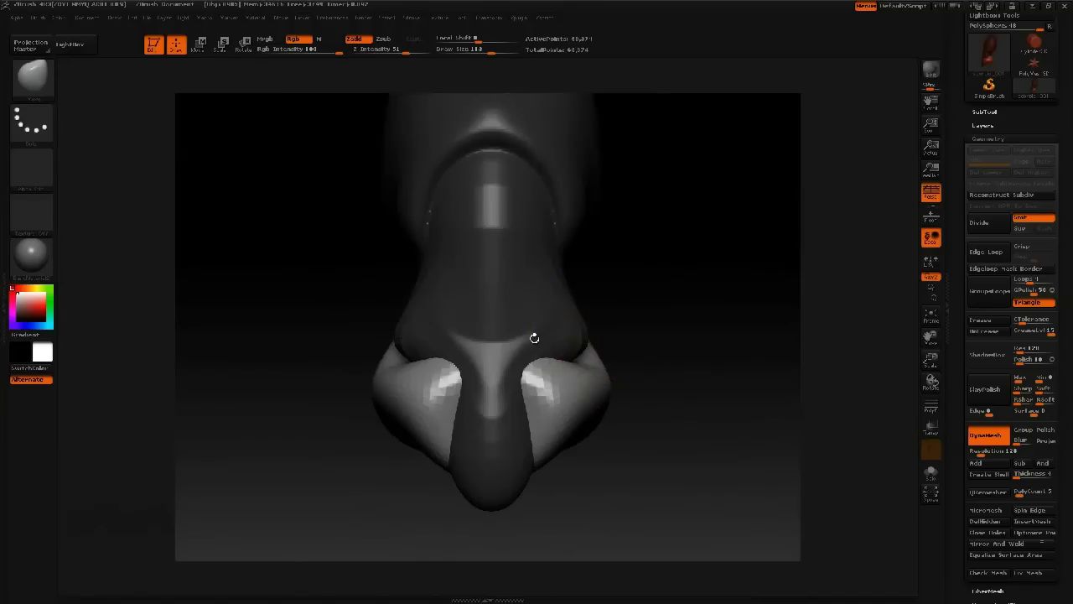
{"action": "left_click_drag", "start_coordinate": [534, 338], "coordinate": [545, 337], "text": "shift"}
Step: Pull the stubs up into thin horn-like arms on both sides and smooth their bases
{"action": "key", "text": "space"}
{"action": "left_click_drag", "start_coordinate": [609, 350], "coordinate": [606, 343]}
{"action": "mouse_move", "coordinate": [616, 345]}
{"action": "left_mouse_down"}
{"action": "mouse_move", "coordinate": [566, 315]}
{"action": "mouse_move", "coordinate": [580, 335]}
{"action": "mouse_move", "coordinate": [608, 329]}
{"action": "left_mouse_up"}
{"action": "key", "text": "space"}
{"action": "key", "text": "space"}
{"action": "mouse_move", "coordinate": [605, 328]}
{"action": "left_mouse_down"}
{"action": "mouse_move", "coordinate": [591, 328]}
{"action": "mouse_move", "coordinate": [645, 337]}
{"action": "mouse_move", "coordinate": [629, 363]}
{"action": "left_mouse_up"}
{"action": "mouse_move", "coordinate": [581, 396]}
{"action": "left_mouse_down"}
{"action": "mouse_move", "coordinate": [592, 400]}
{"action": "mouse_move", "coordinate": [574, 376]}
{"action": "left_mouse_up"}
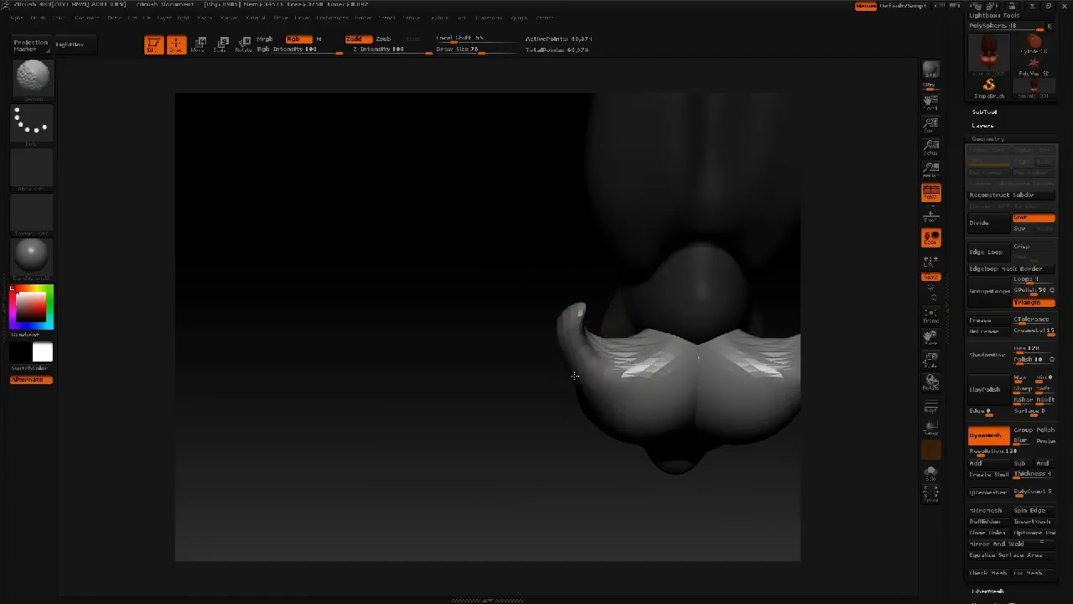
{"action": "mouse_move", "coordinate": [585, 319]}
{"action": "left_mouse_down"}
{"action": "mouse_move", "coordinate": [613, 289]}
{"action": "mouse_move", "coordinate": [704, 298]}
{"action": "mouse_move", "coordinate": [554, 351]}
{"action": "mouse_move", "coordinate": [594, 382]}
{"action": "mouse_move", "coordinate": [570, 435]}
{"action": "left_mouse_up"}
Step: Lengthen the horn-like arms and sweep them backward with the Move brush
{"action": "key", "text": "s"}
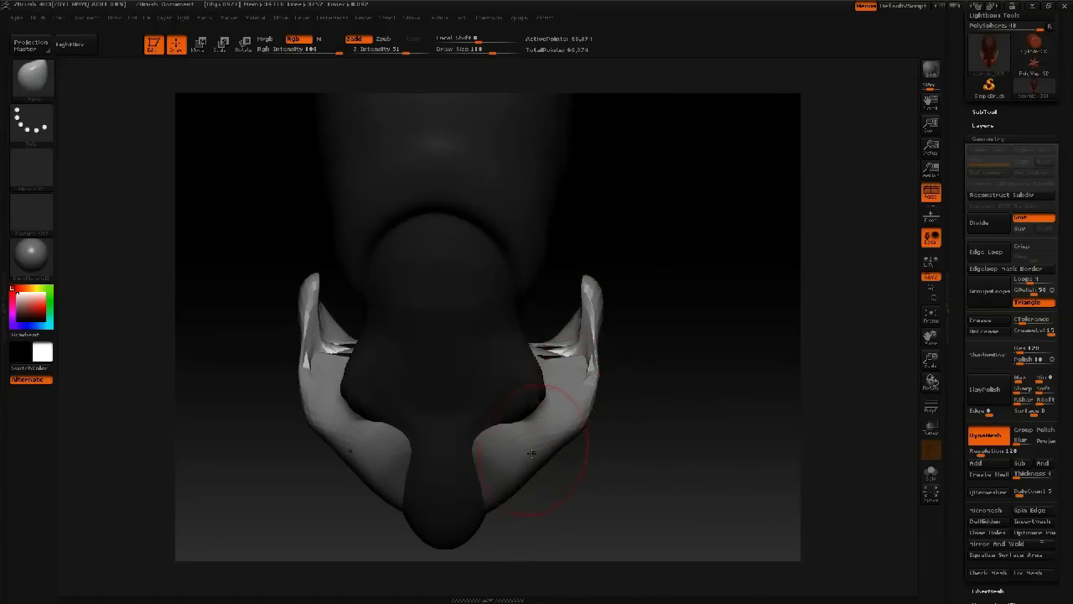
{"action": "left_click_drag", "start_coordinate": [605, 393], "coordinate": [607, 378]}
{"action": "mouse_move", "coordinate": [582, 328]}
{"action": "left_mouse_down"}
{"action": "mouse_move", "coordinate": [590, 320]}
{"action": "mouse_move", "coordinate": [573, 279]}
{"action": "mouse_move", "coordinate": [592, 267]}
{"action": "mouse_move", "coordinate": [566, 291]}
{"action": "left_mouse_up"}
{"action": "key", "text": "space"}
{"action": "mouse_move", "coordinate": [623, 270]}
{"action": "left_mouse_down"}
{"action": "mouse_move", "coordinate": [563, 283]}
{"action": "mouse_move", "coordinate": [631, 281]}
{"action": "mouse_move", "coordinate": [618, 299]}
{"action": "mouse_move", "coordinate": [605, 294]}
{"action": "mouse_move", "coordinate": [593, 324]}
{"action": "left_mouse_up"}
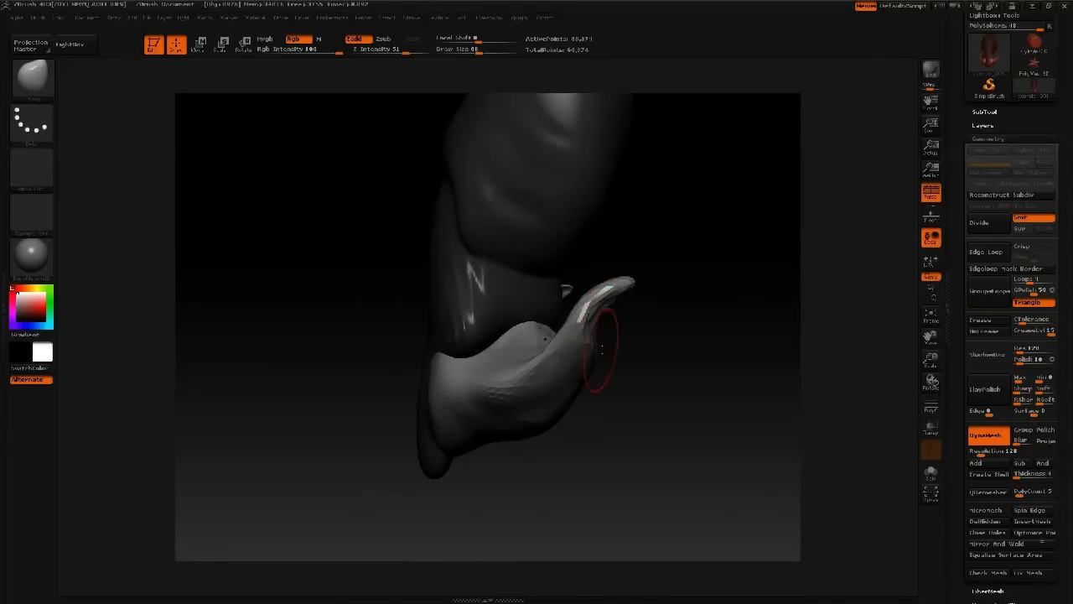
{"action": "right_click_drag", "start_coordinate": [569, 356], "coordinate": [575, 324], "text": "ctrl"}
{"action": "right_click_drag", "start_coordinate": [574, 324], "coordinate": [544, 324], "text": "alt"}
Step: Bend the tips of the horn-like arms outward into hooks, adjusting the Move brush size for each area
{"action": "key", "text": "space"}
{"action": "mouse_move", "coordinate": [401, 328]}
{"action": "left_mouse_down"}
{"action": "mouse_move", "coordinate": [415, 327]}
{"action": "mouse_move", "coordinate": [395, 314]}
{"action": "mouse_move", "coordinate": [409, 313]}
{"action": "left_mouse_up"}
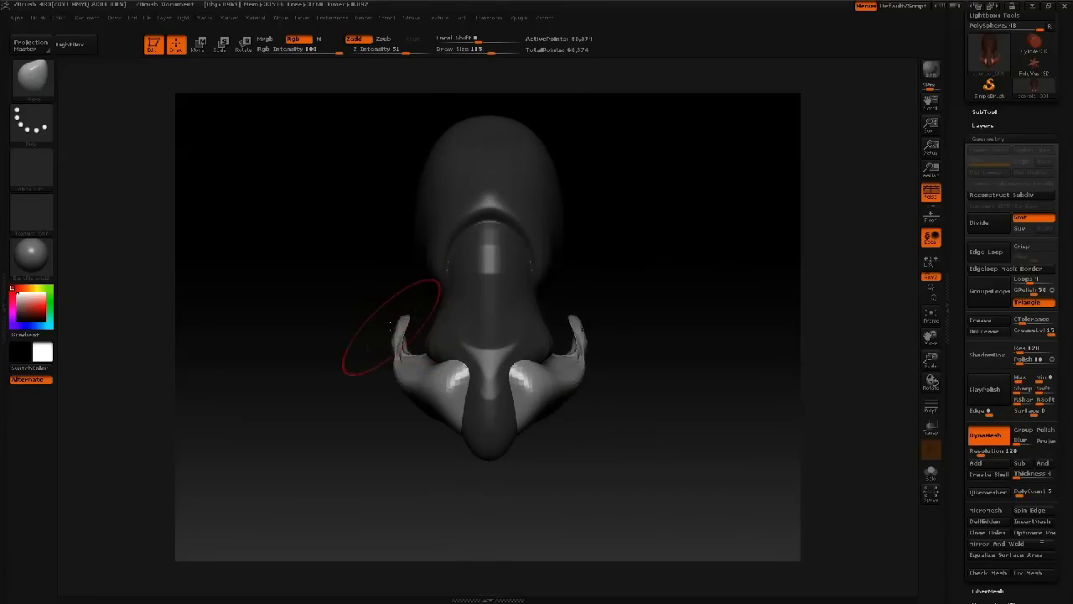
{"action": "right_click_drag", "start_coordinate": [390, 328], "coordinate": [408, 321]}
{"action": "key", "text": "space"}
{"action": "left_click_drag", "start_coordinate": [409, 321], "coordinate": [398, 322]}
{"action": "left_click_drag", "start_coordinate": [397, 325], "coordinate": [408, 325]}
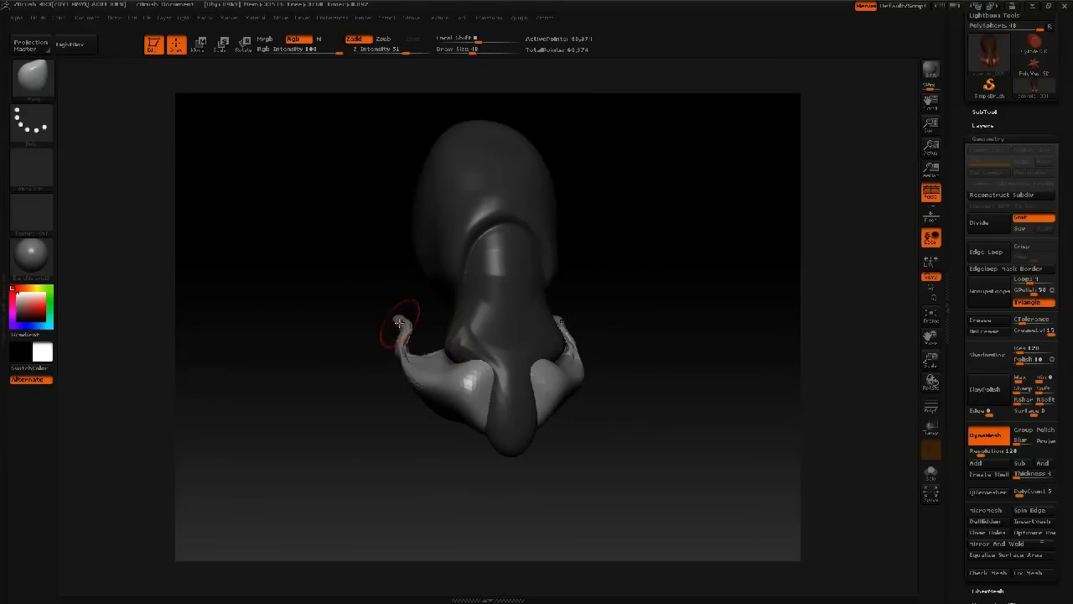
{"action": "right_click_drag", "start_coordinate": [401, 307], "coordinate": [405, 308], "text": "shift"}
{"action": "left_click_drag", "start_coordinate": [406, 319], "coordinate": [408, 322]}
{"action": "mouse_move", "coordinate": [406, 326]}
{"action": "right_mouse_down"}
{"action": "mouse_move", "coordinate": [425, 387]}
{"action": "mouse_move", "coordinate": [443, 392]}
{"action": "right_mouse_up"}
{"action": "key", "text": "space"}
{"action": "mouse_move", "coordinate": [443, 391]}
{"action": "left_mouse_down"}
{"action": "mouse_move", "coordinate": [413, 395]}
{"action": "mouse_move", "coordinate": [427, 383]}
{"action": "left_mouse_up"}
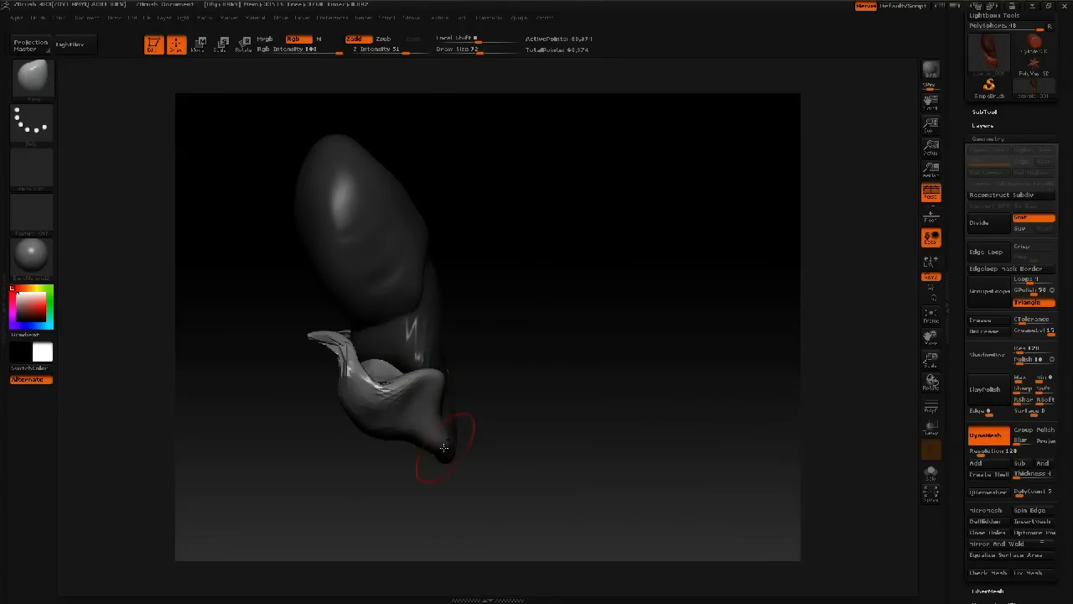
Step: Reshape the back of the inserted mass into a narrower form with a central crease, using the Move brush
{"action": "right_click_drag", "start_coordinate": [405, 431], "coordinate": [445, 419]}
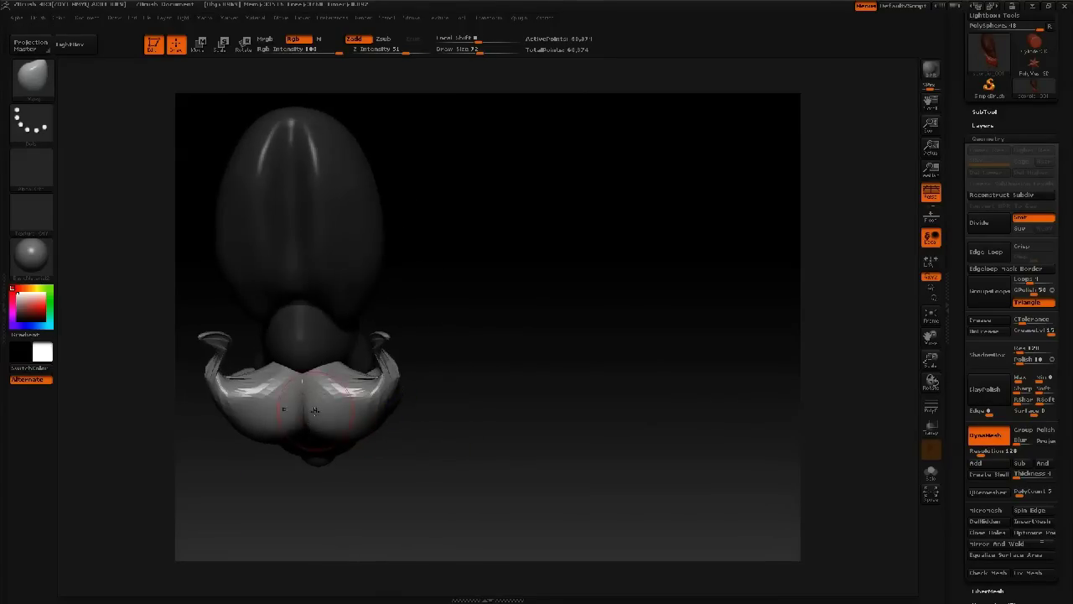
{"action": "left_click_drag", "start_coordinate": [308, 423], "coordinate": [302, 405]}
{"action": "left_click_drag", "start_coordinate": [261, 434], "coordinate": [251, 390]}
{"action": "right_click_drag", "start_coordinate": [250, 385], "coordinate": [295, 364]}
{"action": "left_click_drag", "start_coordinate": [298, 366], "coordinate": [332, 346]}
{"action": "right_click_drag", "start_coordinate": [332, 346], "coordinate": [354, 348]}
{"action": "right_click", "coordinate": [344, 378]}
Step: Adjust and smooth the bends of the hooked arms with a smaller brush
{"action": "right_click_drag", "start_coordinate": [431, 307], "coordinate": [454, 298]}
{"action": "mouse_move", "coordinate": [520, 283]}
{"action": "right_mouse_down"}
{"action": "mouse_move", "coordinate": [508, 285]}
{"action": "mouse_move", "coordinate": [611, 248]}
{"action": "mouse_move", "coordinate": [525, 269]}
{"action": "mouse_move", "coordinate": [537, 284]}
{"action": "right_mouse_up"}
{"action": "left_click_drag", "start_coordinate": [515, 362], "coordinate": [505, 359]}
{"action": "key", "text": "space"}
{"action": "mouse_move", "coordinate": [508, 360]}
{"action": "left_mouse_down", "text": "shift"}
{"action": "mouse_move", "coordinate": [518, 349]}
{"action": "mouse_move", "coordinate": [507, 366]}
{"action": "left_mouse_up", "text": "shift"}
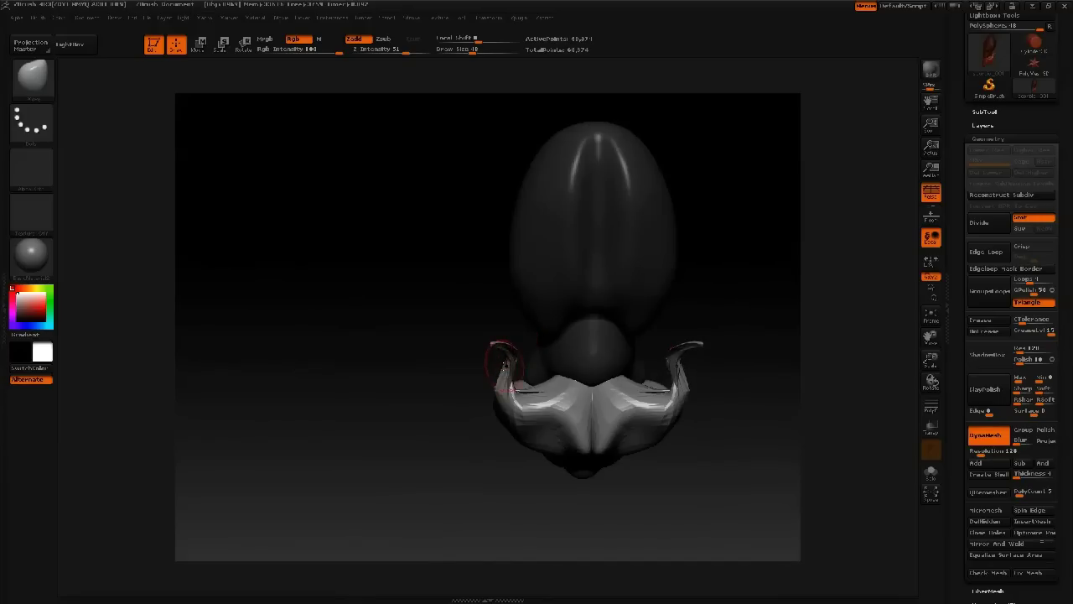
Step: Clear the mask, remesh all pieces into one DynaMesh and smooth the joints of the hooked arms
{"action": "left_click_drag", "start_coordinate": [407, 332], "coordinate": [445, 433], "text": "ctrl"}
{"action": "left_click_drag", "start_coordinate": [371, 320], "coordinate": [607, 323], "text": "ctrl"}
{"action": "mouse_move", "coordinate": [472, 310]}
{"action": "left_mouse_down"}
{"action": "mouse_move", "coordinate": [491, 336]}
{"action": "mouse_move", "coordinate": [482, 331]}
{"action": "left_mouse_up"}
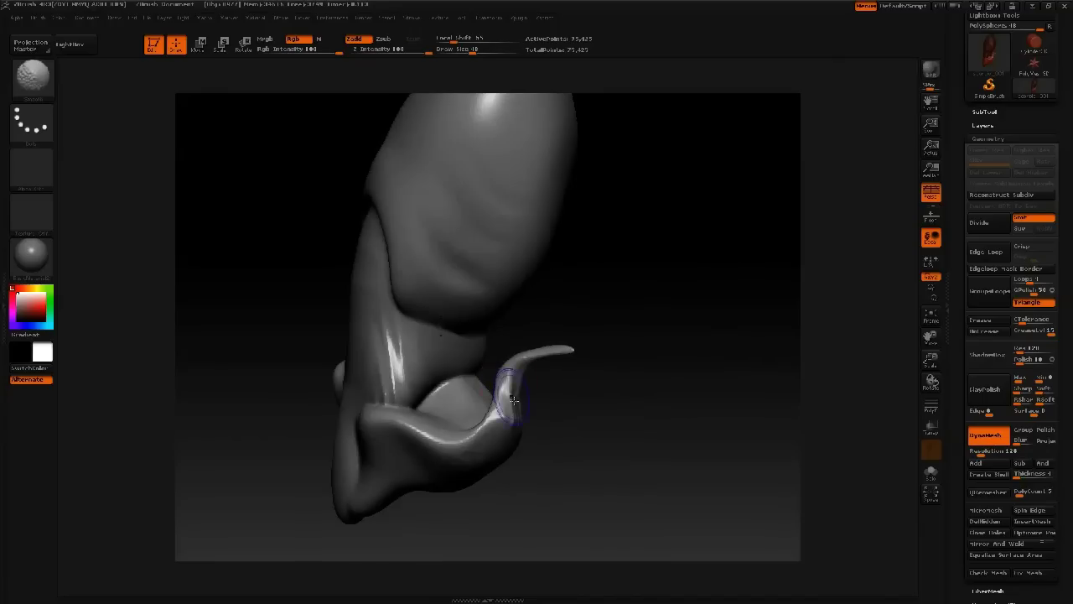
{"action": "mouse_move", "coordinate": [487, 344]}
{"action": "left_mouse_down"}
{"action": "mouse_move", "coordinate": [503, 328]}
{"action": "mouse_move", "coordinate": [510, 362]}
{"action": "mouse_move", "coordinate": [551, 301]}
{"action": "mouse_move", "coordinate": [539, 287]}
{"action": "left_mouse_up"}
Step: Draw a centre line and horizontal segment lines across the front and side of the neck piece with a small Standard brush
{"action": "key", "text": "space"}
{"action": "left_click_drag", "start_coordinate": [428, 335], "coordinate": [415, 336]}
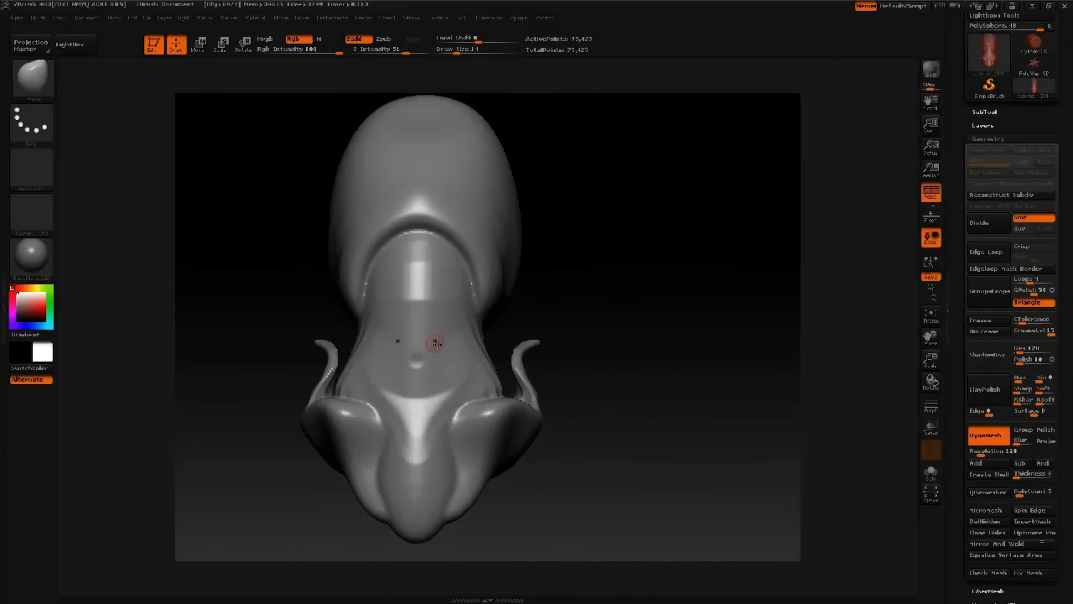
{"action": "key", "text": "b"}
{"action": "key", "text": "s"}
{"action": "key", "text": "t"}
{"action": "key", "text": "space"}
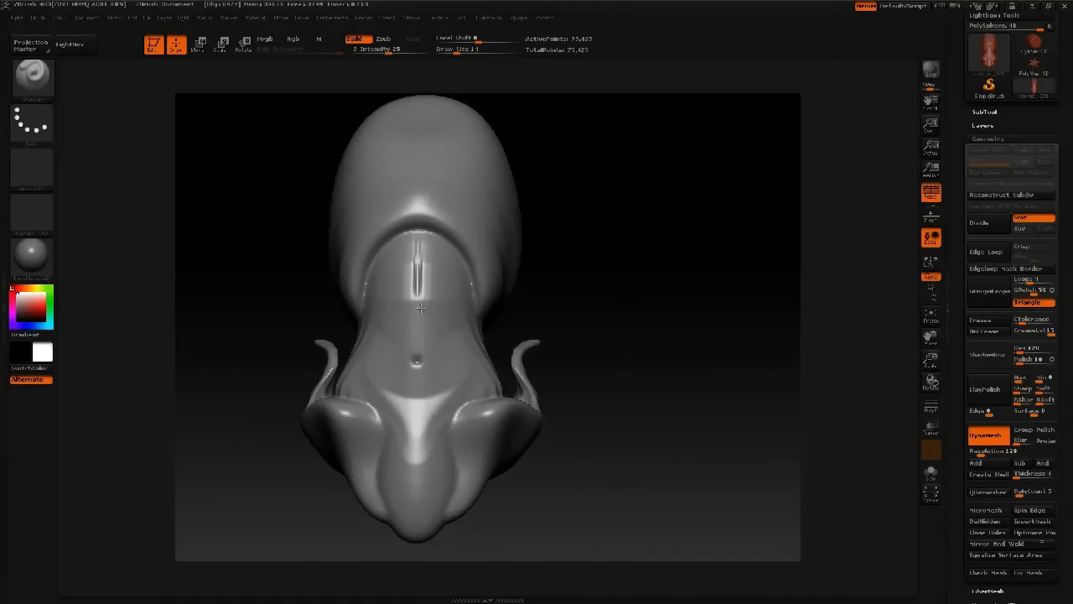
{"action": "mouse_move", "coordinate": [419, 399]}
{"action": "left_mouse_down"}
{"action": "mouse_move", "coordinate": [422, 457]}
{"action": "mouse_move", "coordinate": [427, 430]}
{"action": "mouse_move", "coordinate": [440, 439]}
{"action": "left_mouse_up"}
{"action": "key", "text": "space"}
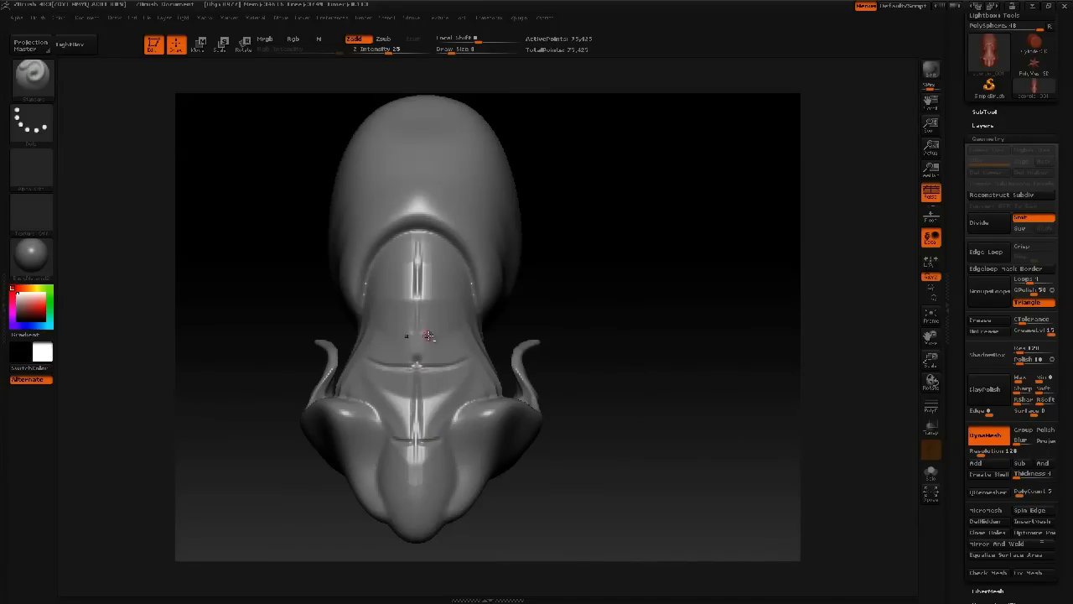
{"action": "left_click_drag", "start_coordinate": [579, 310], "coordinate": [457, 325]}
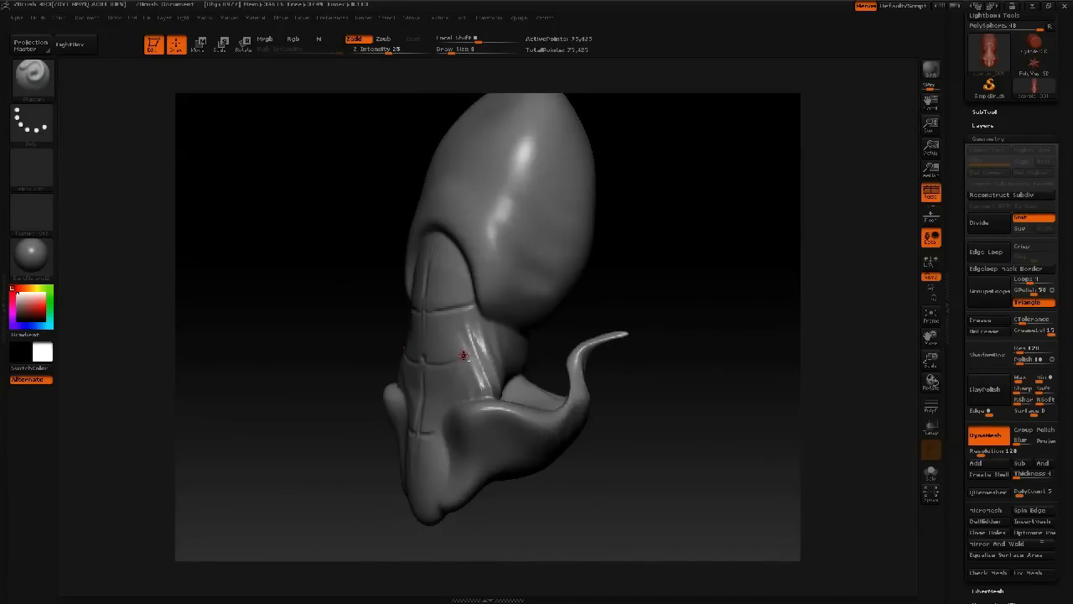
{"action": "right_click_drag", "start_coordinate": [482, 316], "coordinate": [545, 249], "text": "ctrl"}
{"action": "mouse_move", "coordinate": [545, 249]}
{"action": "right_mouse_down", "text": "alt"}
{"action": "mouse_move", "coordinate": [562, 276]}
{"action": "mouse_move", "coordinate": [496, 266]}
{"action": "mouse_move", "coordinate": [623, 268]}
{"action": "mouse_move", "coordinate": [556, 268]}
{"action": "mouse_move", "coordinate": [584, 261]}
{"action": "mouse_move", "coordinate": [565, 228]}
{"action": "mouse_move", "coordinate": [580, 271]}
{"action": "mouse_move", "coordinate": [640, 283]}
{"action": "mouse_move", "coordinate": [602, 302]}
{"action": "right_mouse_up", "text": "alt"}
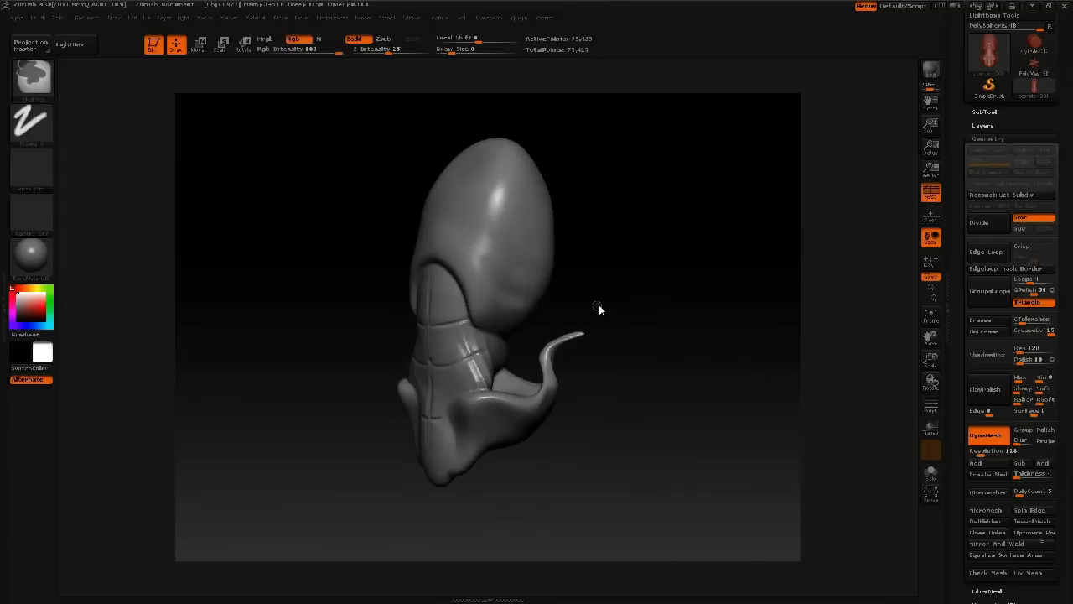
Step: Save the ZTool under the new name scorpio_002 in the ztools folder
{"action": "key", "text": "ctrl+shift+t"}
{"action": "left_click_drag", "start_coordinate": [110, 244], "coordinate": [180, 238]}
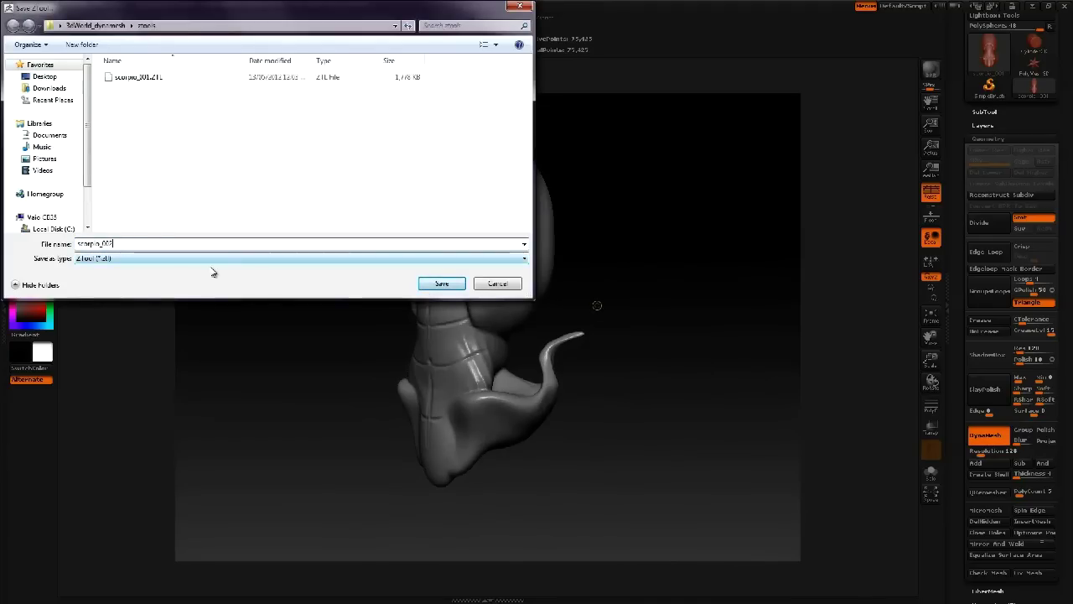
{"action": "key", "text": "Return"}
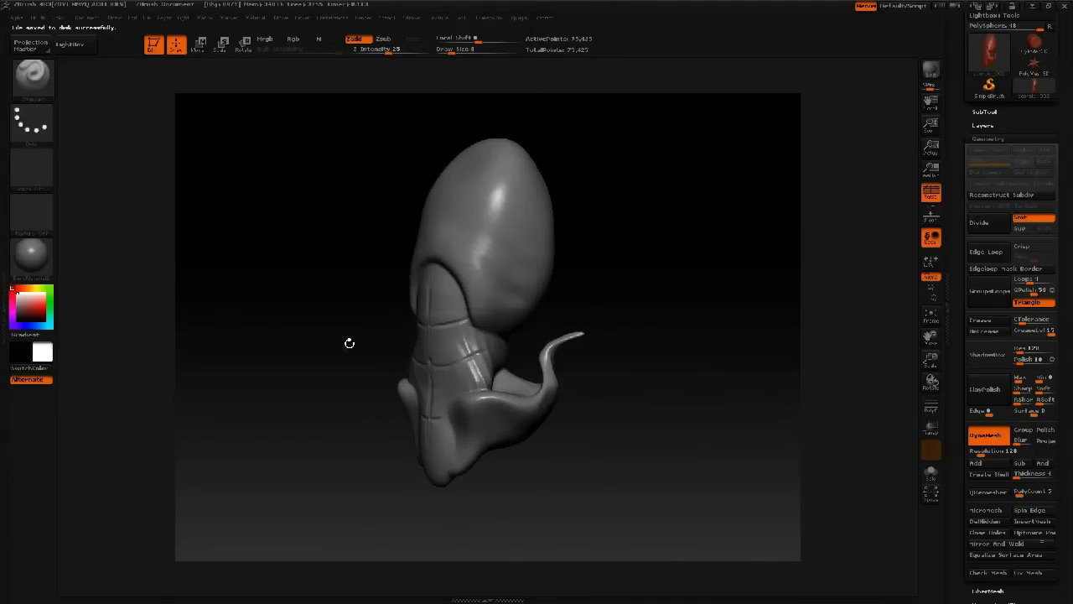
Step: Pull the front rim of the egg-shaped form around the neck opening with the Move brush
{"action": "left_click", "coordinate": [998, 545]}
{"action": "left_click_drag", "start_coordinate": [600, 225], "coordinate": [598, 260]}
{"action": "key", "text": "b"}
{"action": "key", "text": "m"}
{"action": "key", "text": "v"}
{"action": "key", "text": "space"}
{"action": "left_click_drag", "start_coordinate": [431, 280], "coordinate": [455, 256]}
{"action": "left_click_drag", "start_coordinate": [405, 303], "coordinate": [391, 309]}
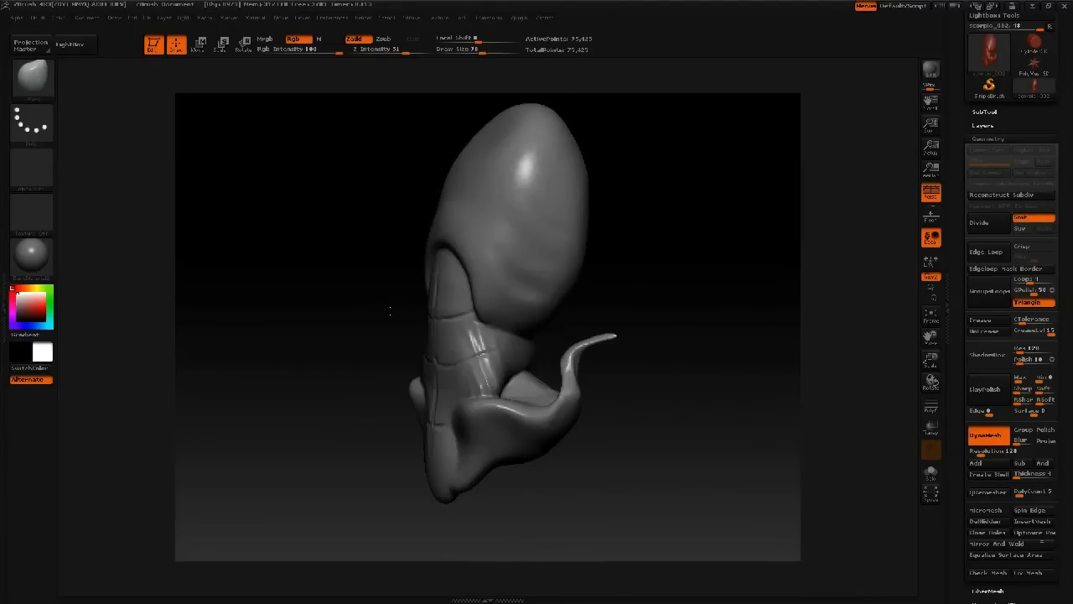
Step: Refine the lower side rim of the egg-shaped form where it overlaps the neck, using a smaller Move brush
{"action": "key", "text": "space"}
{"action": "left_click_drag", "start_coordinate": [486, 299], "coordinate": [464, 298]}
{"action": "left_click_drag", "start_coordinate": [468, 300], "coordinate": [459, 301]}
{"action": "mouse_move", "coordinate": [391, 308]}
{"action": "left_mouse_down"}
{"action": "mouse_move", "coordinate": [467, 299]}
{"action": "mouse_move", "coordinate": [384, 305]}
{"action": "left_mouse_up"}
{"action": "key", "text": "space"}
{"action": "left_click_drag", "start_coordinate": [474, 311], "coordinate": [484, 319]}
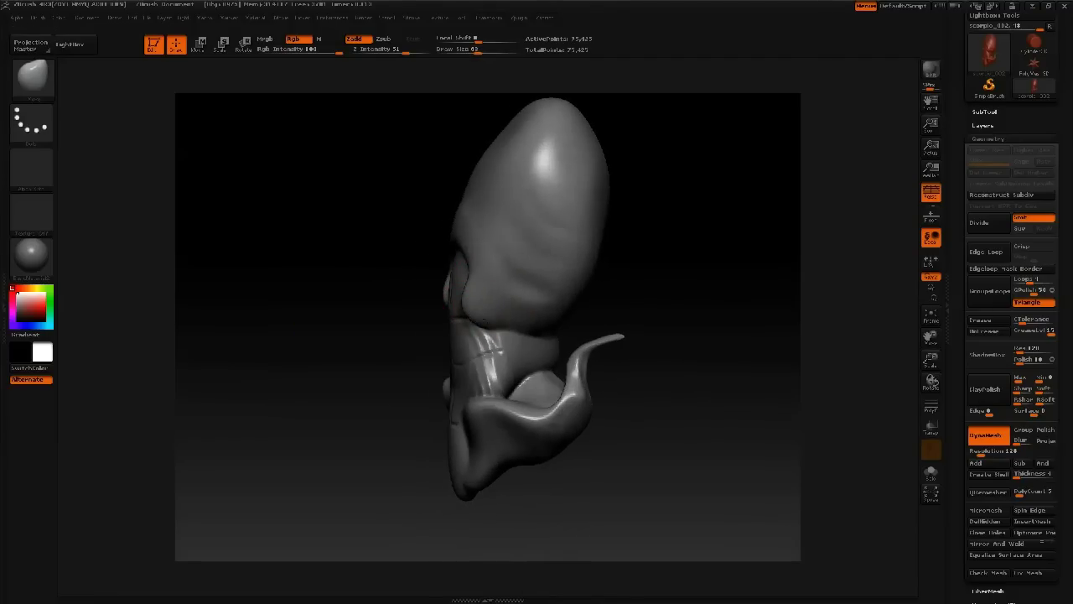
{"action": "key", "text": "space"}
{"action": "left_click_drag", "start_coordinate": [570, 317], "coordinate": [567, 316]}
Step: Enlarge the brush and mask the hooked arms and the lower piece on both sides
{"action": "key", "text": "space"}
{"action": "mouse_move", "coordinate": [638, 334]}
{"action": "left_mouse_down", "text": "ctrl"}
{"action": "mouse_move", "coordinate": [602, 357]}
{"action": "mouse_move", "coordinate": [562, 449]}
{"action": "left_mouse_up", "text": "ctrl"}
{"action": "left_click_drag", "start_coordinate": [635, 311], "coordinate": [566, 448], "text": "ctrl"}
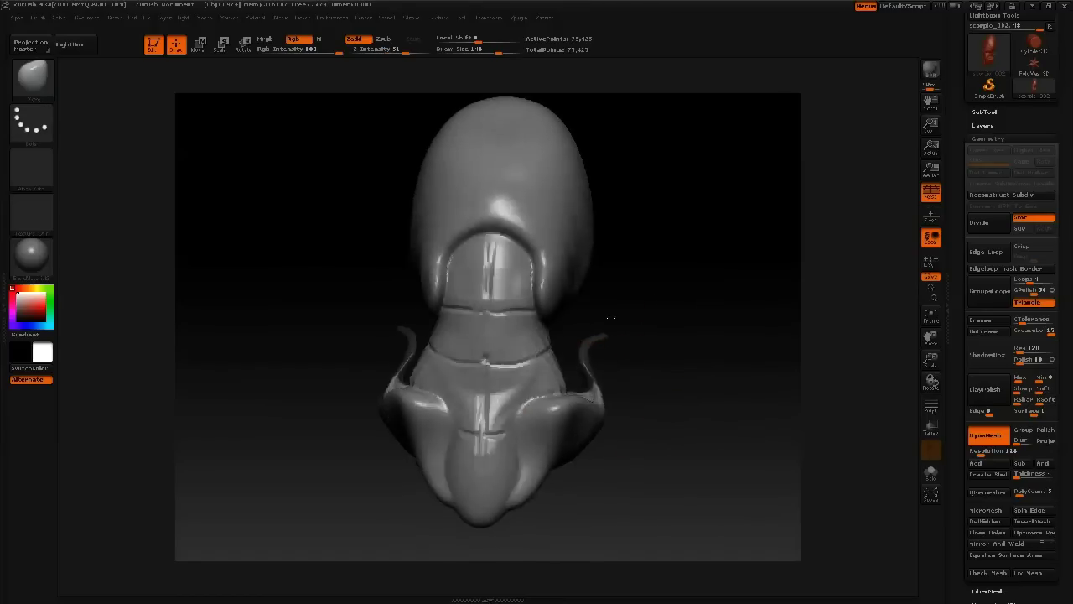
{"action": "left_click_drag", "start_coordinate": [610, 318], "coordinate": [455, 360]}
{"action": "mouse_move", "coordinate": [355, 345]}
{"action": "left_mouse_down", "text": "ctrl"}
{"action": "mouse_move", "coordinate": [452, 472]}
{"action": "mouse_move", "coordinate": [312, 463]}
{"action": "left_mouse_up", "text": "ctrl"}
{"action": "left_click_drag", "start_coordinate": [548, 315], "coordinate": [521, 345]}
Step: Reshape the back and underside of the egg-shaped form with a large Move brush of size 171, followed by a smaller one
{"action": "key", "text": "space"}
{"action": "left_click_drag", "start_coordinate": [592, 253], "coordinate": [601, 254]}
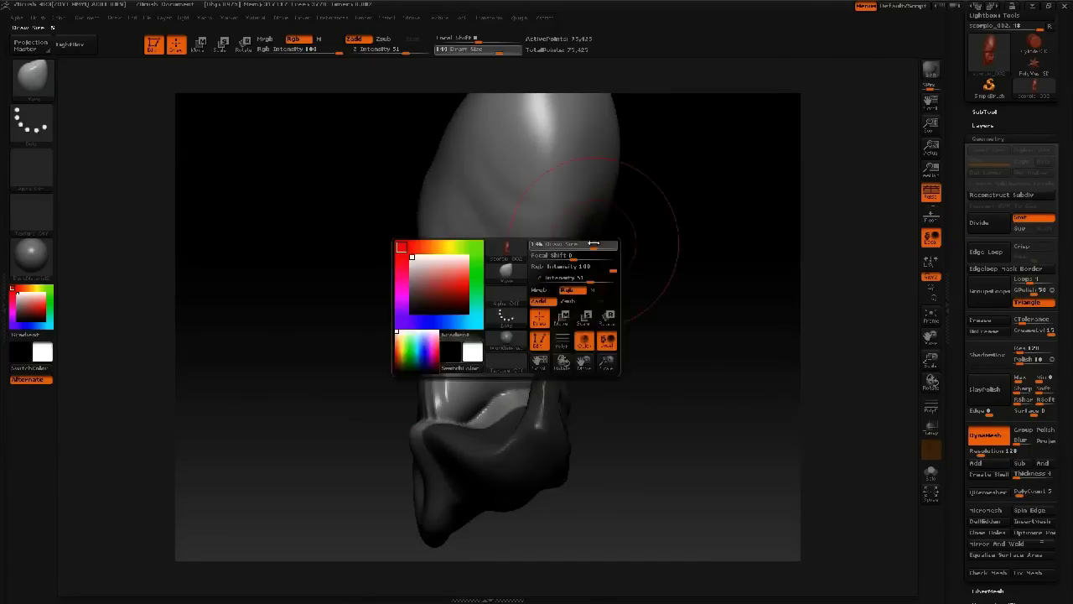
{"action": "left_click_drag", "start_coordinate": [611, 191], "coordinate": [602, 199]}
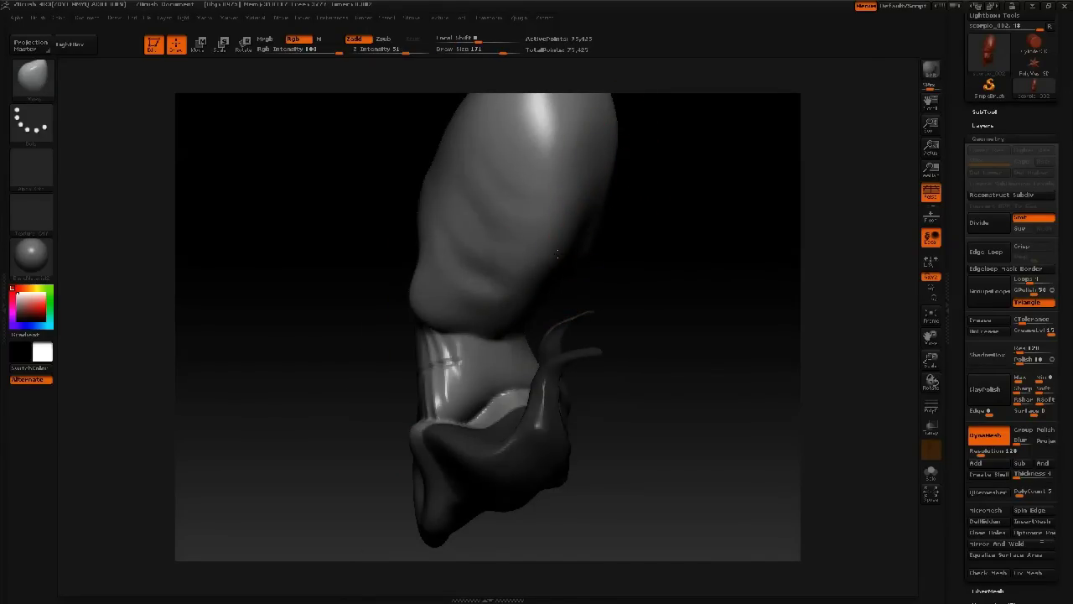
{"action": "left_click_drag", "start_coordinate": [627, 307], "coordinate": [671, 307]}
{"action": "key", "text": "space"}
{"action": "mouse_move", "coordinate": [520, 300]}
{"action": "left_mouse_down"}
{"action": "mouse_move", "coordinate": [503, 300]}
{"action": "mouse_move", "coordinate": [508, 283]}
{"action": "mouse_move", "coordinate": [545, 275]}
{"action": "left_mouse_up"}
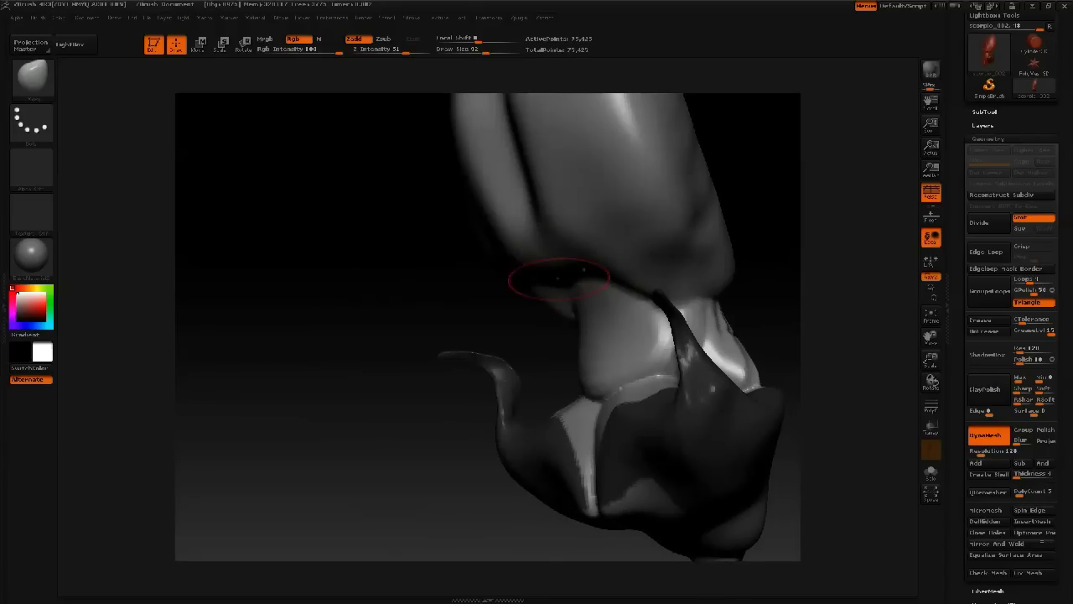
Step: Adjust the lower side of the egg-shaped form where it overlaps the neck, and smooth the surface
{"action": "mouse_move", "coordinate": [476, 266]}
{"action": "left_mouse_down"}
{"action": "mouse_move", "coordinate": [537, 238]}
{"action": "mouse_move", "coordinate": [574, 245]}
{"action": "left_mouse_up"}
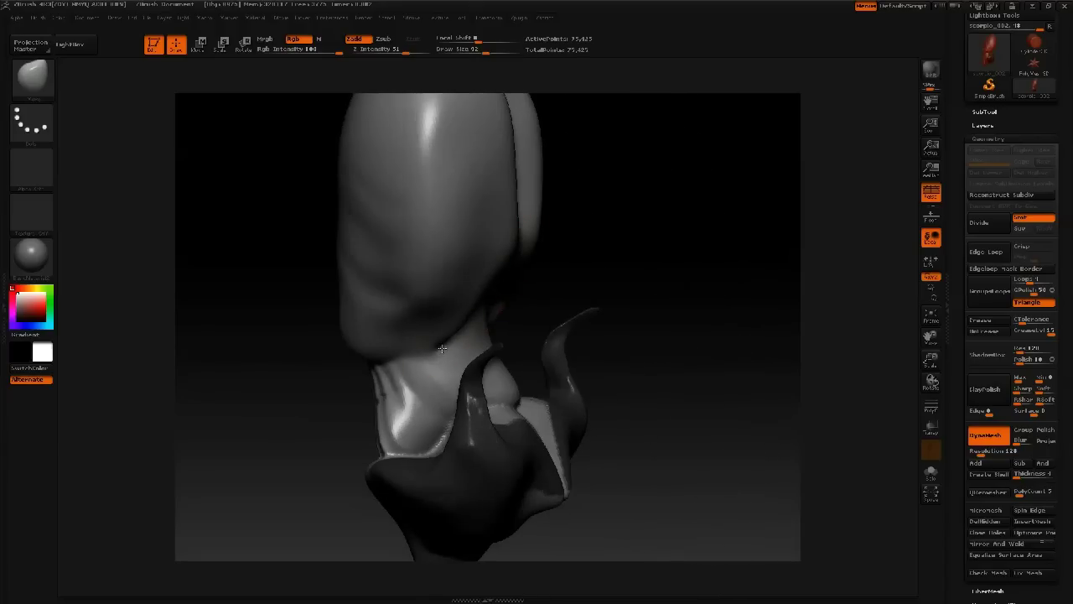
{"action": "mouse_move", "coordinate": [503, 280]}
{"action": "left_mouse_down"}
{"action": "mouse_move", "coordinate": [529, 247]}
{"action": "mouse_move", "coordinate": [521, 237]}
{"action": "left_mouse_up"}
{"action": "mouse_move", "coordinate": [487, 278]}
{"action": "right_mouse_down"}
{"action": "mouse_move", "coordinate": [491, 259]}
{"action": "mouse_move", "coordinate": [516, 275]}
{"action": "right_mouse_up"}
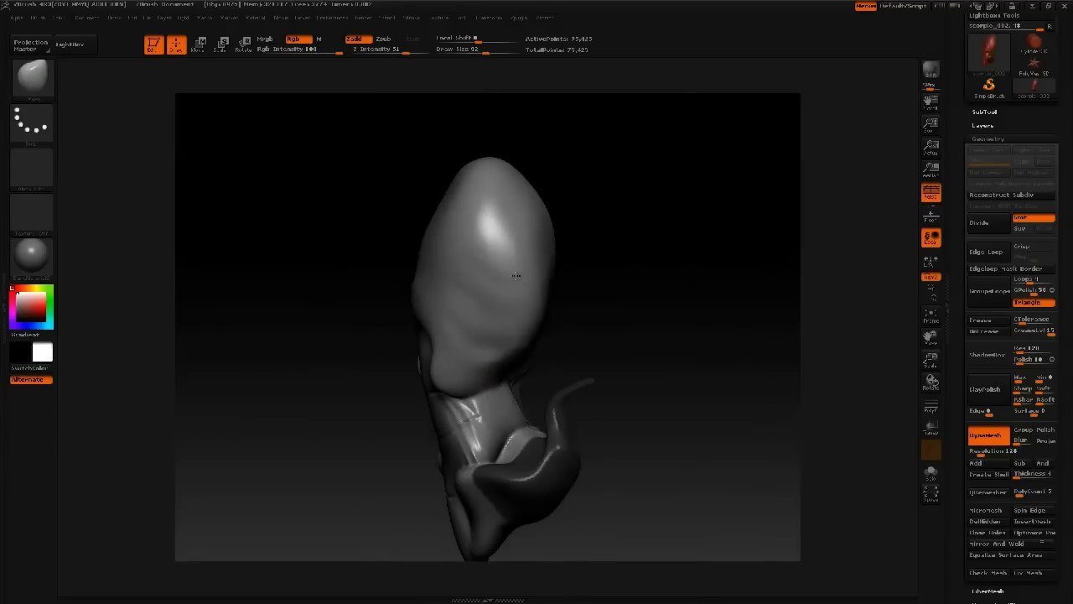
{"action": "key", "text": "shift"}
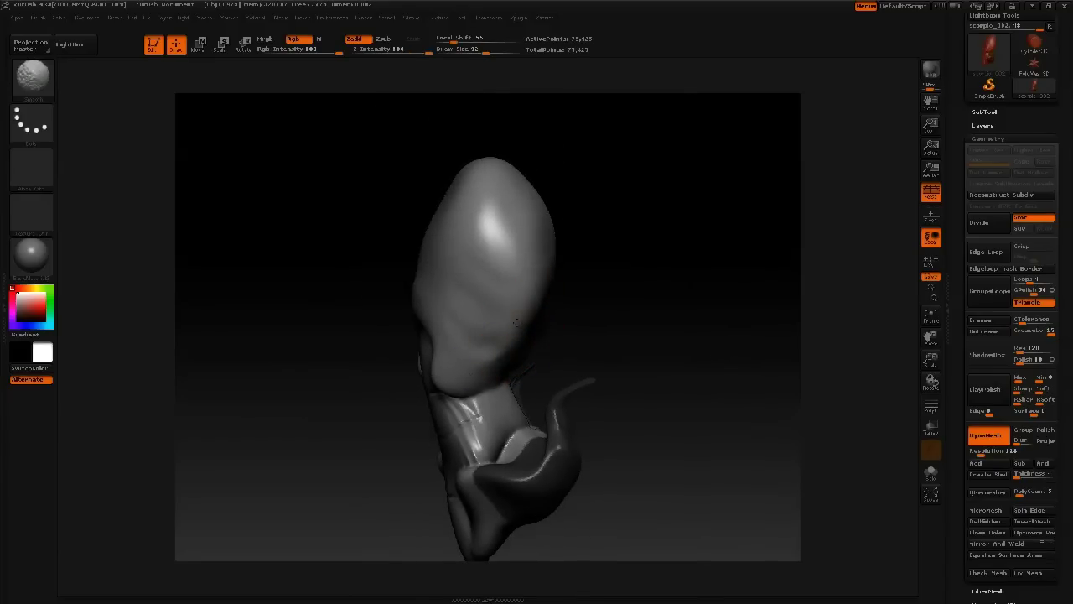
Step: Enlarge the Move brush and reshape the lower front and sides of the egg-shaped form around the central groove
{"action": "key", "text": "space"}
{"action": "left_click_drag", "start_coordinate": [541, 232], "coordinate": [540, 222]}
{"action": "right_click_drag", "start_coordinate": [488, 283], "coordinate": [578, 309]}
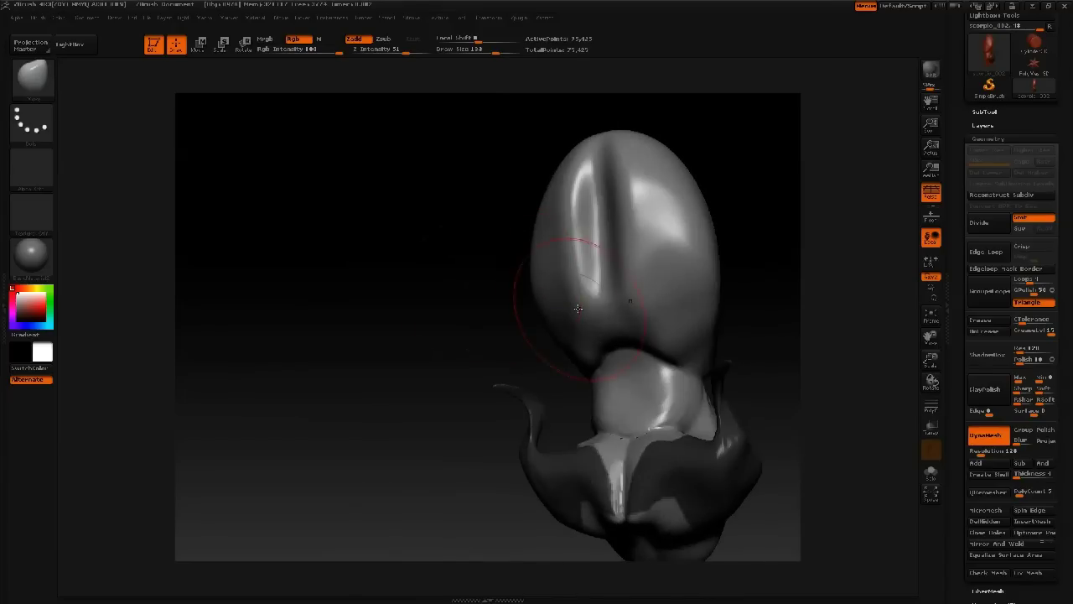
{"action": "right_click_drag", "start_coordinate": [585, 353], "coordinate": [638, 304]}
{"action": "left_click_drag", "start_coordinate": [609, 290], "coordinate": [623, 295]}
{"action": "right_click_drag", "start_coordinate": [627, 298], "coordinate": [503, 252]}
Step: Refine and smooth the lower rim of the egg-shaped form with a Move brush of size 67, and clear the mask
{"action": "key", "text": "space"}
{"action": "left_click_drag", "start_coordinate": [659, 304], "coordinate": [643, 304]}
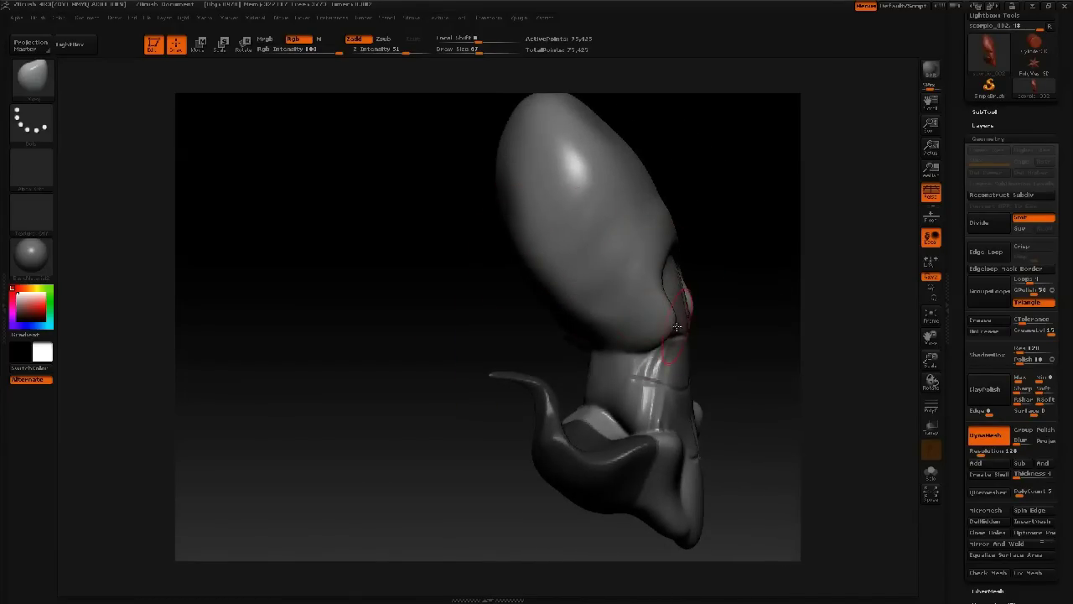
{"action": "key", "text": "shift"}
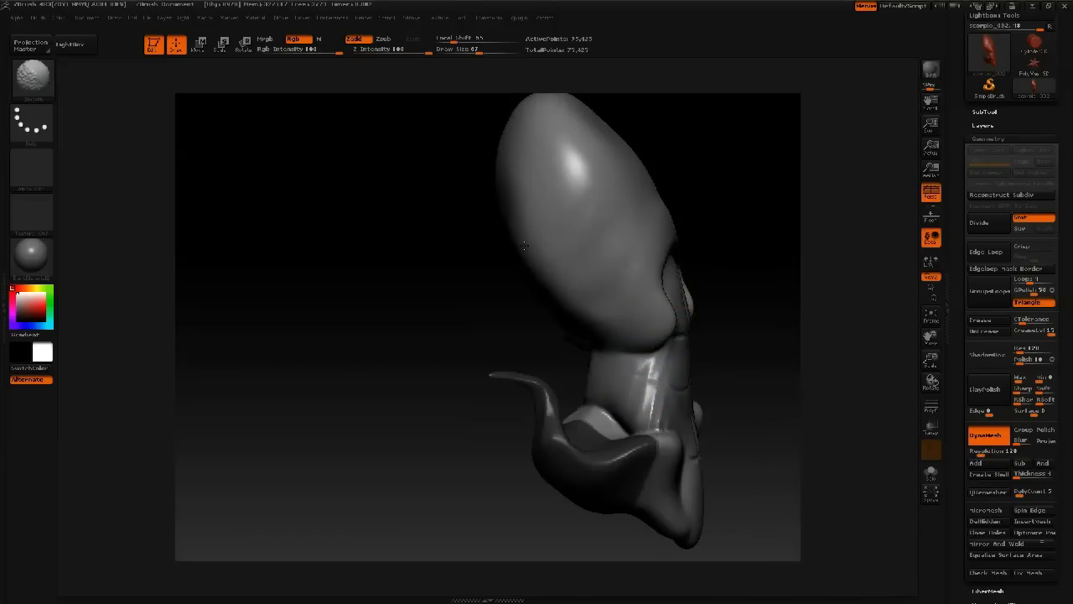
{"action": "mouse_move", "coordinate": [458, 180]}
{"action": "left_mouse_down"}
{"action": "mouse_move", "coordinate": [400, 268]}
{"action": "mouse_move", "coordinate": [259, 269]}
{"action": "mouse_move", "coordinate": [340, 243]}
{"action": "mouse_move", "coordinate": [264, 285]}
{"action": "left_mouse_up"}
{"action": "left_click_drag", "start_coordinate": [352, 318], "coordinate": [289, 310]}
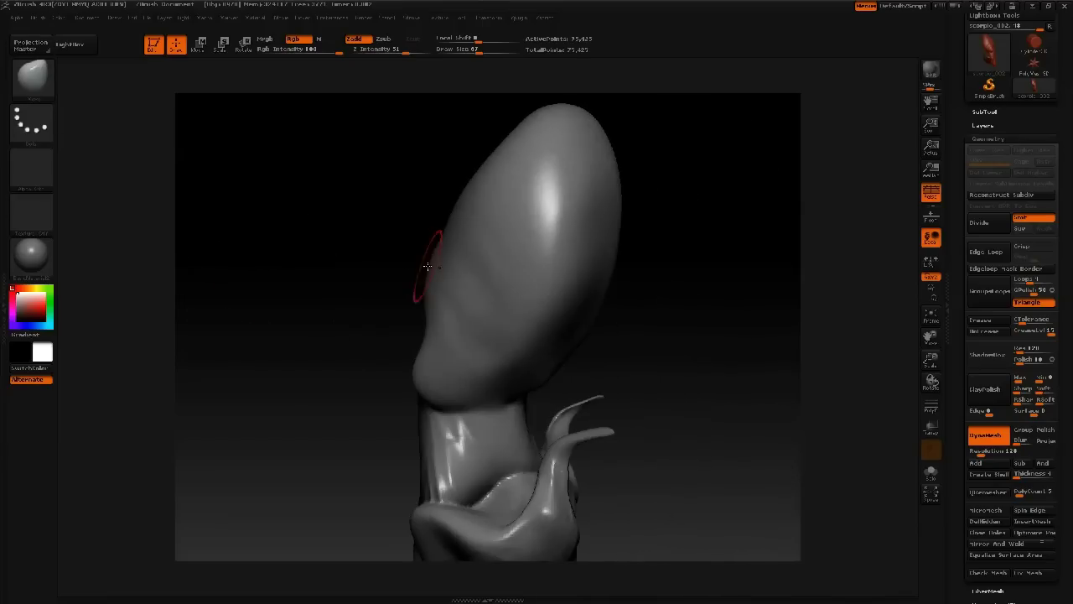
Step: Enlarge the Move brush to size 130 and pull out the upper side contour of the egg-shaped form
{"action": "right_click", "coordinate": [460, 284]}
{"action": "left_click_drag", "start_coordinate": [458, 288], "coordinate": [466, 288]}
{"action": "left_click_drag", "start_coordinate": [436, 250], "coordinate": [421, 241]}
{"action": "left_click_drag", "start_coordinate": [412, 188], "coordinate": [342, 239], "text": "alt"}
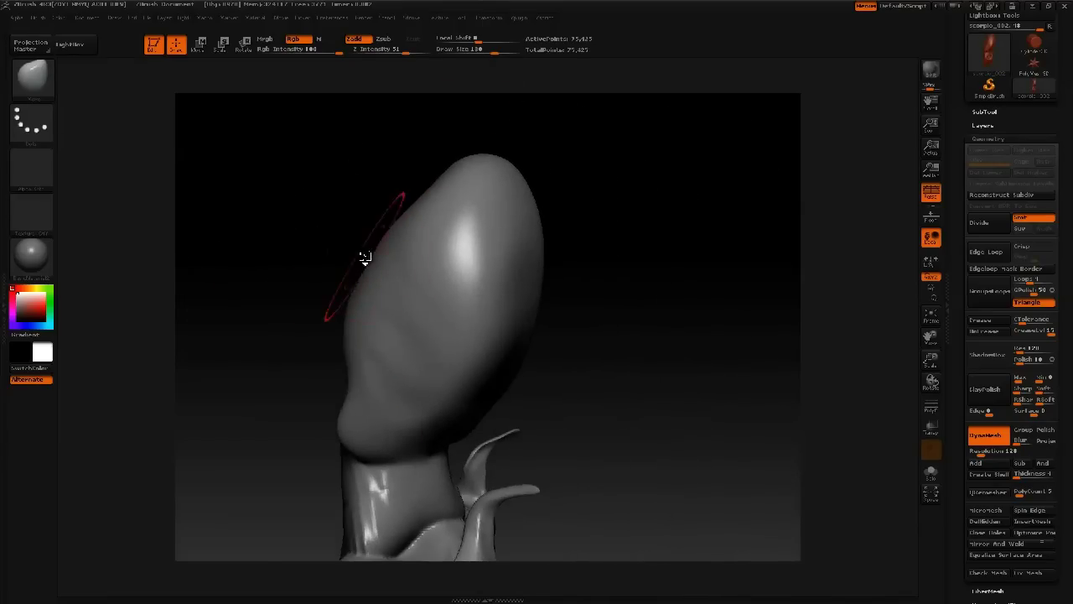
Step: Add mirrored spheres to the upper sides of the egg-shaped torso with the InsertSphere brush
{"action": "key", "text": "b"}
{"action": "key", "text": "i"}
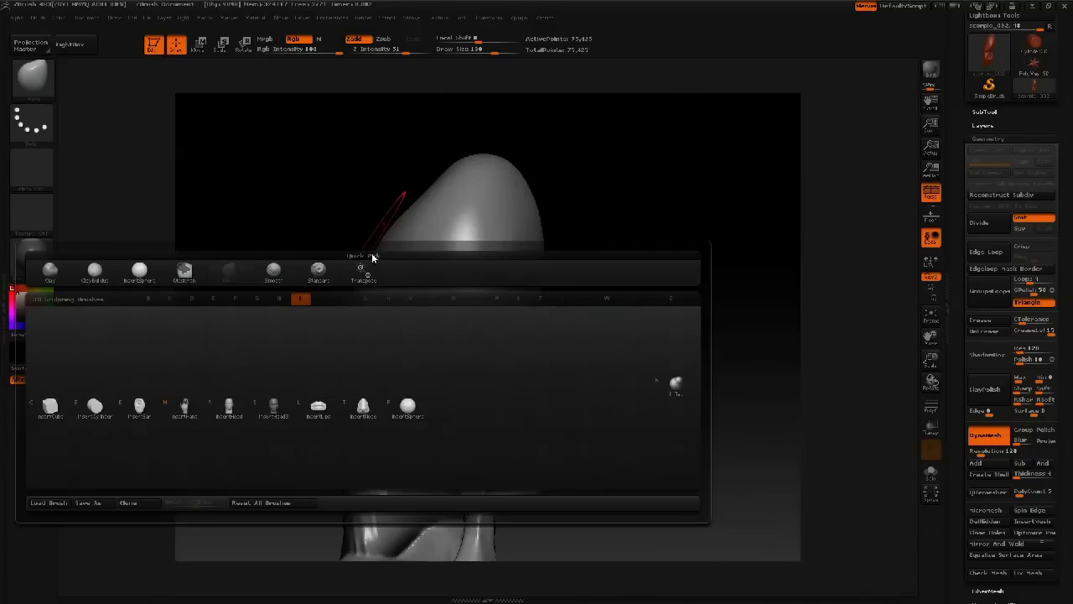
{"action": "key", "text": "p"}
{"action": "mouse_move", "coordinate": [422, 232]}
{"action": "left_mouse_down"}
{"action": "mouse_move", "coordinate": [543, 192]}
{"action": "mouse_move", "coordinate": [498, 227]}
{"action": "mouse_move", "coordinate": [531, 238]}
{"action": "left_mouse_up"}
Step: Begin shaping the inserted spheres into shoulder pieces with the Move brush, undoing the first stroke
{"action": "key", "text": "b"}
{"action": "key", "text": "m"}
{"action": "key", "text": "v"}
{"action": "right_click_drag", "start_coordinate": [460, 202], "coordinate": [500, 186]}
{"action": "mouse_move", "coordinate": [430, 180]}
{"action": "left_mouse_down"}
{"action": "mouse_move", "coordinate": [372, 183]}
{"action": "mouse_move", "coordinate": [445, 203]}
{"action": "mouse_move", "coordinate": [417, 188]}
{"action": "mouse_move", "coordinate": [429, 191]}
{"action": "left_mouse_up"}
{"action": "key", "text": "ctrl+z"}
{"action": "mouse_move", "coordinate": [527, 250]}
{"action": "left_mouse_down"}
{"action": "mouse_move", "coordinate": [453, 254]}
{"action": "mouse_move", "coordinate": [468, 238]}
{"action": "left_mouse_up"}
{"action": "mouse_move", "coordinate": [599, 262]}
{"action": "left_mouse_down"}
{"action": "mouse_move", "coordinate": [521, 253]}
{"action": "mouse_move", "coordinate": [475, 280]}
{"action": "mouse_move", "coordinate": [361, 306]}
{"action": "left_mouse_up"}
{"action": "left_click_drag", "start_coordinate": [440, 279], "coordinate": [451, 297]}
Step: Resize the Move brush and stretch the shoulder pieces along the upper torso
{"action": "key", "text": "space"}
{"action": "left_click_drag", "start_coordinate": [454, 299], "coordinate": [468, 299]}
{"action": "left_click_drag", "start_coordinate": [444, 287], "coordinate": [450, 312]}
{"action": "left_click_drag", "start_coordinate": [463, 275], "coordinate": [474, 276]}
{"action": "left_click_drag", "start_coordinate": [452, 225], "coordinate": [488, 218]}
Step: Form the shoulder pieces into tapered triangular lobes with a Move brush of size 72
{"action": "key", "text": "space"}
{"action": "left_click_drag", "start_coordinate": [495, 267], "coordinate": [490, 234]}
{"action": "left_click_drag", "start_coordinate": [495, 270], "coordinate": [471, 311]}
{"action": "mouse_move", "coordinate": [468, 190]}
{"action": "left_mouse_down"}
{"action": "mouse_move", "coordinate": [459, 207]}
{"action": "mouse_move", "coordinate": [470, 216]}
{"action": "mouse_move", "coordinate": [495, 202]}
{"action": "left_mouse_up"}
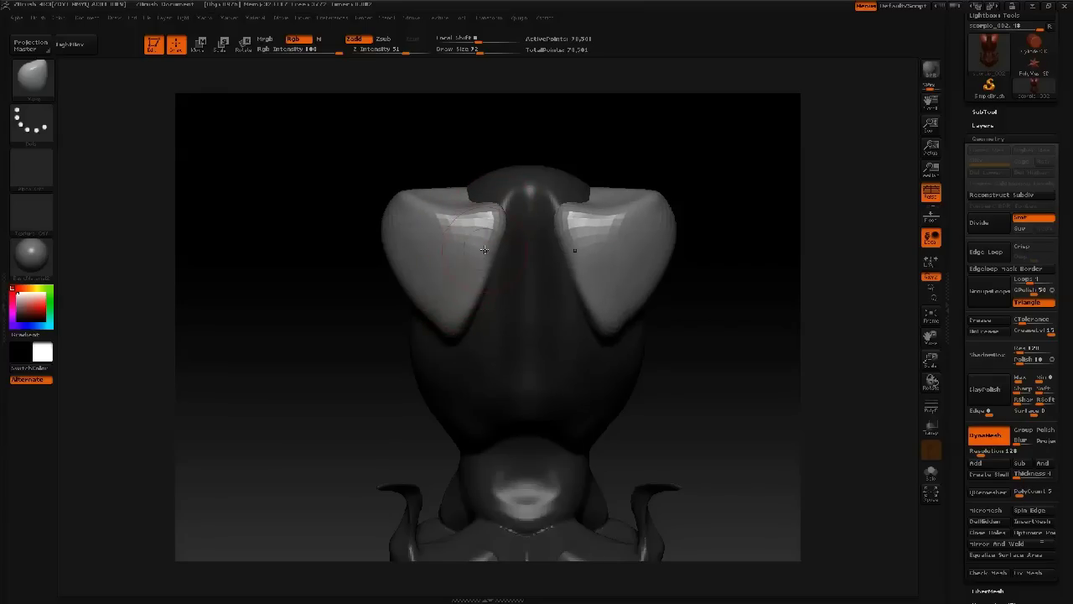
{"action": "left_click_drag", "start_coordinate": [472, 270], "coordinate": [481, 274]}
Step: Refine the outer contours of the triangular shoulder lobes from several angles
{"action": "mouse_move", "coordinate": [439, 293]}
{"action": "right_mouse_down"}
{"action": "mouse_move", "coordinate": [473, 290]}
{"action": "mouse_move", "coordinate": [467, 263]}
{"action": "mouse_move", "coordinate": [409, 236]}
{"action": "mouse_move", "coordinate": [428, 262]}
{"action": "right_mouse_up"}
{"action": "left_click_drag", "start_coordinate": [427, 262], "coordinate": [422, 248]}
{"action": "right_click_drag", "start_coordinate": [411, 251], "coordinate": [367, 244]}
{"action": "left_click_drag", "start_coordinate": [369, 244], "coordinate": [337, 250]}
{"action": "mouse_move", "coordinate": [369, 223]}
{"action": "left_mouse_down"}
{"action": "mouse_move", "coordinate": [379, 235]}
{"action": "mouse_move", "coordinate": [495, 208]}
{"action": "left_mouse_up"}
Step: Enlarge the Move brush to size 110 and pull the upper edge of the shoulder lobes into shape
{"action": "mouse_move", "coordinate": [495, 208]}
{"action": "right_mouse_down"}
{"action": "mouse_move", "coordinate": [501, 189]}
{"action": "mouse_move", "coordinate": [478, 199]}
{"action": "mouse_move", "coordinate": [470, 156]}
{"action": "mouse_move", "coordinate": [449, 201]}
{"action": "right_mouse_up"}
{"action": "key", "text": "space"}
{"action": "mouse_move", "coordinate": [457, 202]}
{"action": "left_mouse_down"}
{"action": "mouse_move", "coordinate": [512, 197]}
{"action": "mouse_move", "coordinate": [511, 223]}
{"action": "left_mouse_up"}
{"action": "right_click_drag", "start_coordinate": [513, 218], "coordinate": [399, 255]}
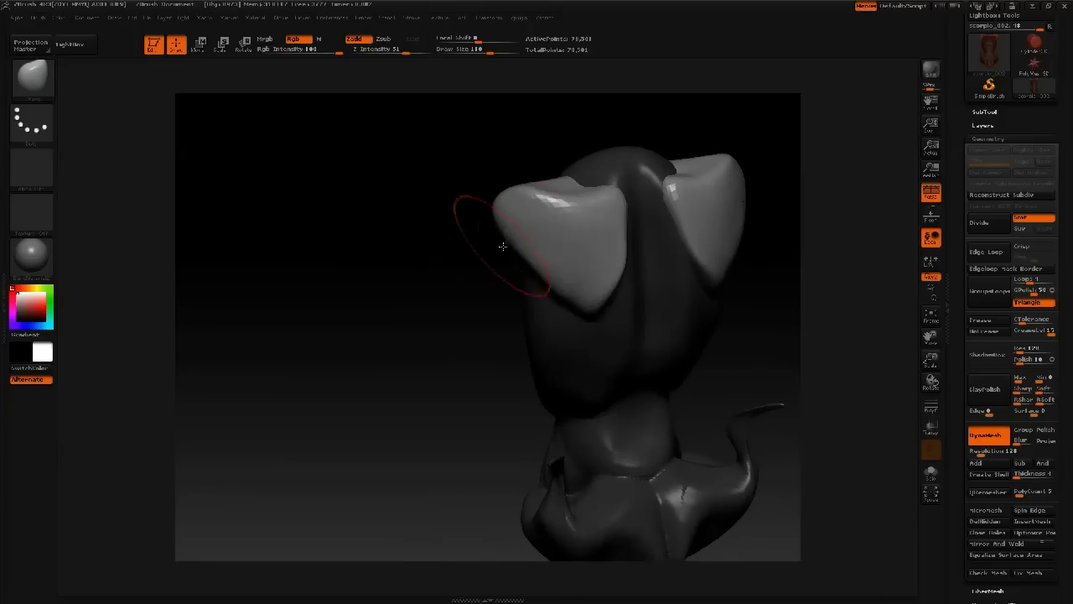
Step: Shape the inner edges and lower tips of the shoulder lobes in a straight back view
{"action": "right_click_drag", "start_coordinate": [539, 267], "coordinate": [413, 314], "text": "alt"}
{"action": "right_click_drag", "start_coordinate": [426, 241], "coordinate": [450, 254], "text": "shift"}
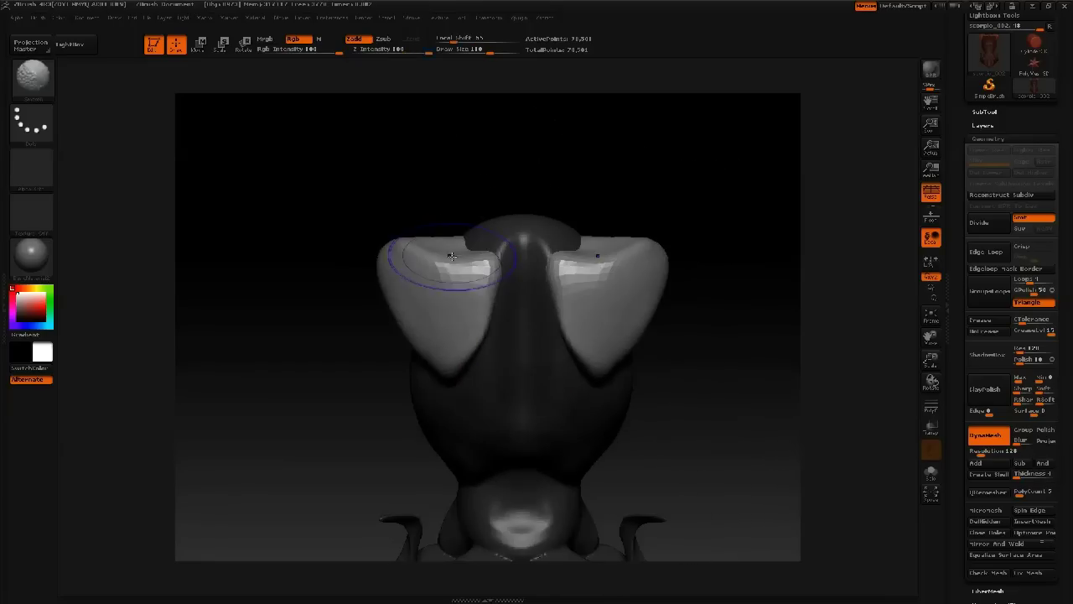
{"action": "left_click_drag", "start_coordinate": [479, 327], "coordinate": [469, 331]}
{"action": "left_click_drag", "start_coordinate": [448, 366], "coordinate": [446, 372]}
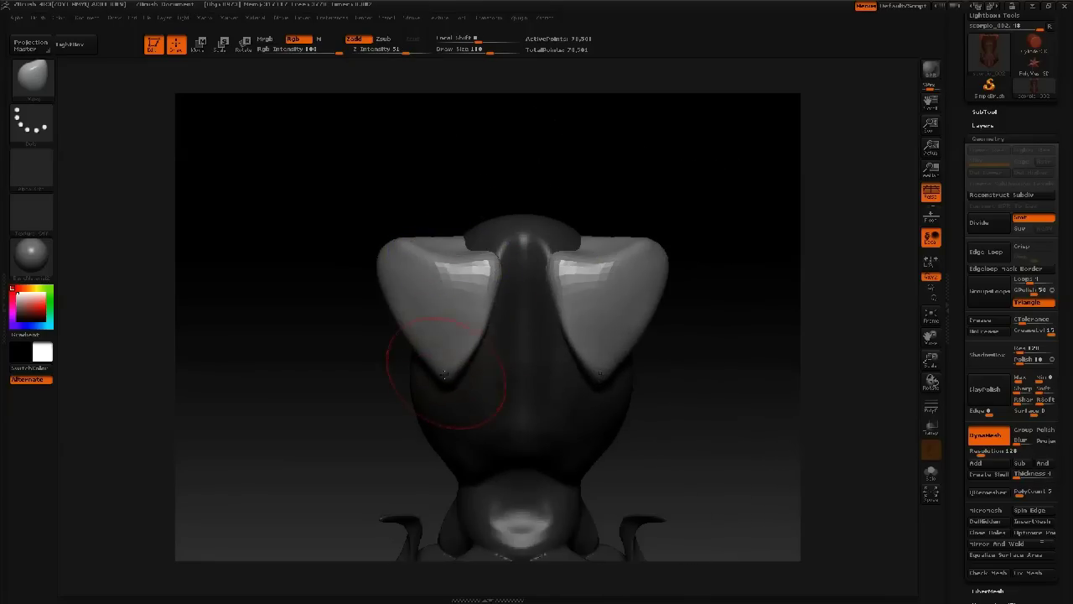
{"action": "left_click_drag", "start_coordinate": [489, 269], "coordinate": [481, 267]}
{"action": "left_click_drag", "start_coordinate": [491, 314], "coordinate": [479, 319]}
{"action": "left_click_drag", "start_coordinate": [467, 359], "coordinate": [434, 364]}
{"action": "left_click_drag", "start_coordinate": [398, 331], "coordinate": [405, 326]}
Step: Adjust the front side of the shoulder lobes where they wrap over the upper torso
{"action": "left_click_drag", "start_coordinate": [351, 353], "coordinate": [419, 325], "text": "alt"}
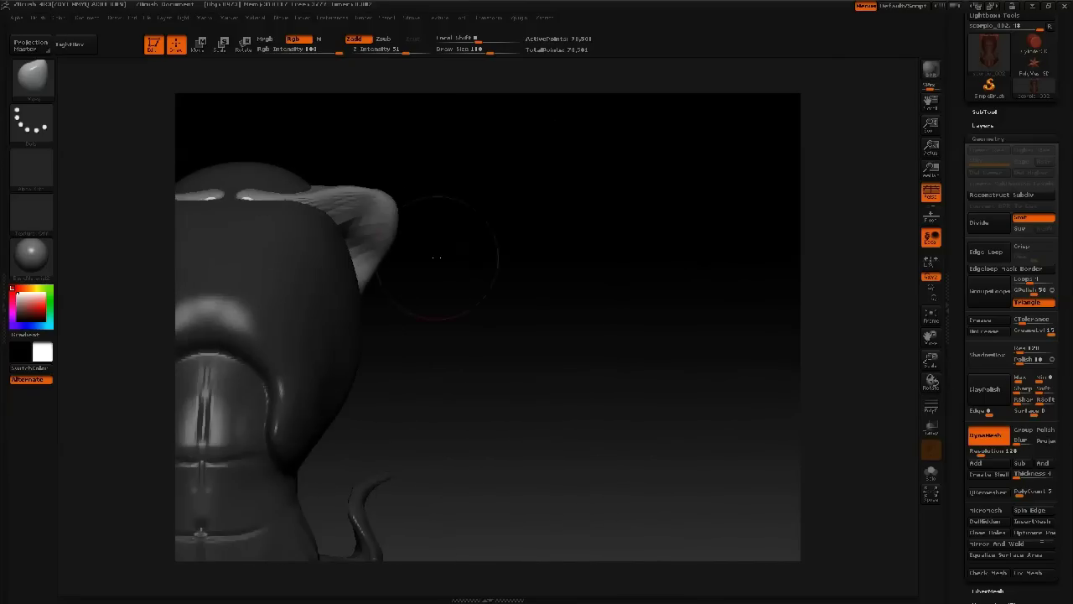
{"action": "left_click_drag", "start_coordinate": [451, 244], "coordinate": [621, 225], "text": "alt"}
{"action": "left_click_drag", "start_coordinate": [553, 182], "coordinate": [536, 191]}
{"action": "left_click_drag", "start_coordinate": [459, 258], "coordinate": [468, 256]}
{"action": "left_click_drag", "start_coordinate": [587, 361], "coordinate": [545, 310]}
Step: Refine the shoulder rims with a resized Move brush, clear the mask and merge the pieces with DynaMesh
{"action": "key", "text": "space"}
{"action": "left_click_drag", "start_coordinate": [447, 243], "coordinate": [431, 242]}
{"action": "mouse_move", "coordinate": [557, 201]}
{"action": "left_mouse_down"}
{"action": "mouse_move", "coordinate": [445, 283]}
{"action": "mouse_move", "coordinate": [473, 271]}
{"action": "left_mouse_up"}
{"action": "right_click_drag", "start_coordinate": [489, 264], "coordinate": [508, 250]}
{"action": "left_click_drag", "start_coordinate": [668, 213], "coordinate": [717, 322], "text": "ctrl"}
{"action": "left_click_drag", "start_coordinate": [664, 202], "coordinate": [640, 210]}
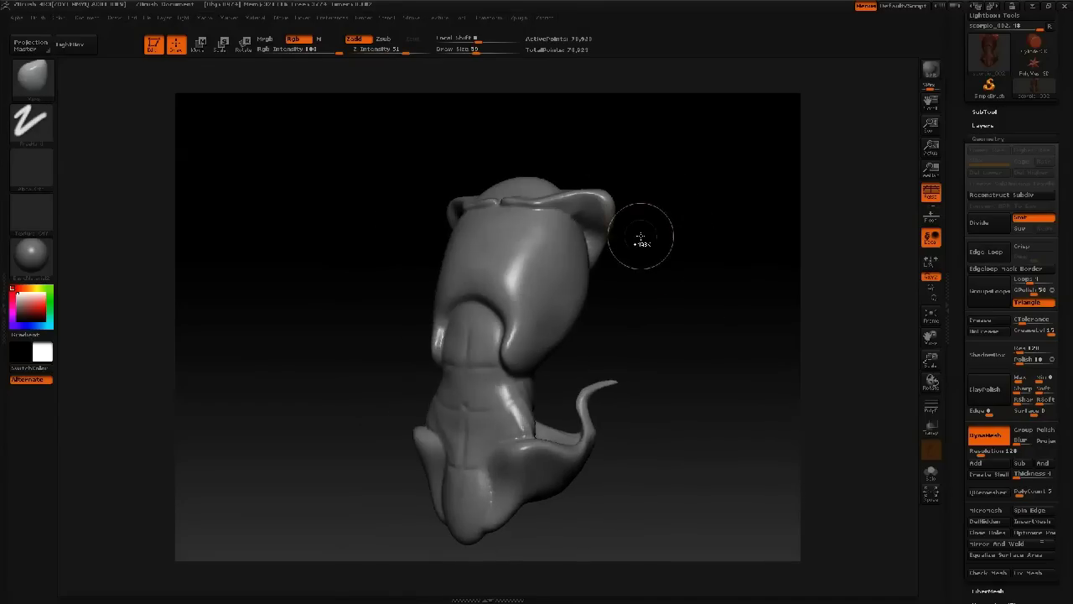
Step: Save the ZTool as a new incremental version numbered 03
{"action": "key", "text": "ctrl+shift+t"}
{"action": "left_click_drag", "start_coordinate": [106, 244], "coordinate": [172, 241]}
{"action": "type", "text": "03"}
{"action": "key", "text": "Return"}
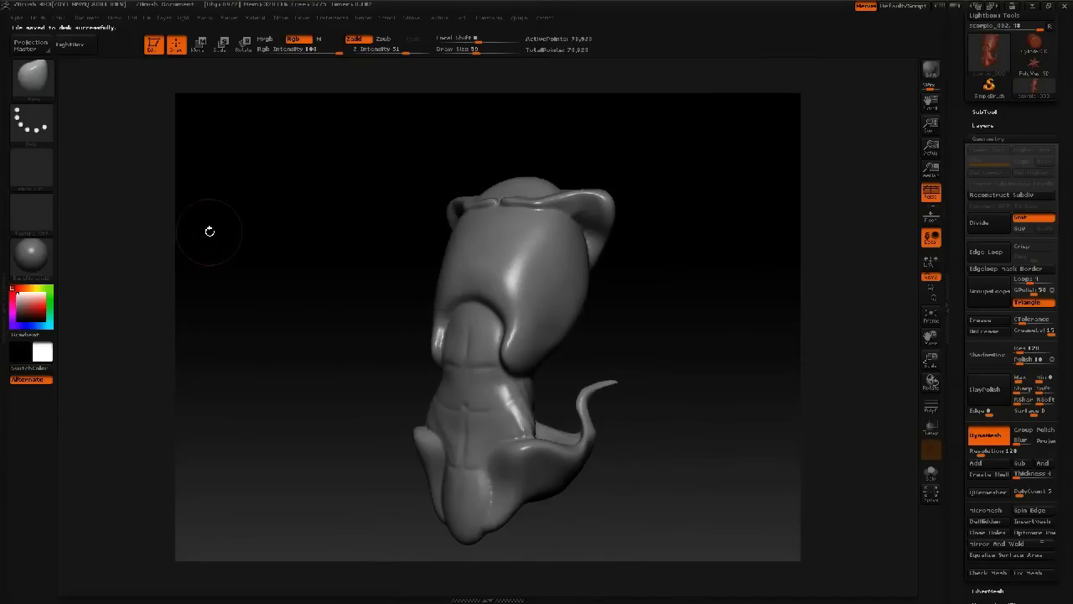
Step: Examine the merged shoulders and torso from different sides and distances
{"action": "mouse_move", "coordinate": [602, 174]}
{"action": "right_mouse_down"}
{"action": "mouse_move", "coordinate": [638, 149]}
{"action": "mouse_move", "coordinate": [679, 218]}
{"action": "mouse_move", "coordinate": [709, 192]}
{"action": "mouse_move", "coordinate": [693, 192]}
{"action": "right_mouse_up"}
{"action": "left_click_drag", "start_coordinate": [698, 191], "coordinate": [592, 204]}
{"action": "mouse_move", "coordinate": [592, 204]}
{"action": "right_mouse_down", "text": "shift"}
{"action": "mouse_move", "coordinate": [581, 198]}
{"action": "mouse_move", "coordinate": [592, 126]}
{"action": "right_mouse_up", "text": "shift"}
{"action": "mouse_move", "coordinate": [629, 180]}
{"action": "right_mouse_down"}
{"action": "mouse_move", "coordinate": [554, 226]}
{"action": "mouse_move", "coordinate": [309, 247]}
{"action": "right_mouse_up"}
{"action": "right_click_drag", "start_coordinate": [573, 310], "coordinate": [513, 316]}
{"action": "mouse_move", "coordinate": [488, 276]}
{"action": "right_mouse_down", "text": "alt"}
{"action": "mouse_move", "coordinate": [618, 279]}
{"action": "mouse_move", "coordinate": [602, 260]}
{"action": "right_mouse_up", "text": "alt"}
{"action": "mouse_move", "coordinate": [542, 307]}
{"action": "right_mouse_down", "text": "alt"}
{"action": "mouse_move", "coordinate": [632, 310]}
{"action": "mouse_move", "coordinate": [627, 302]}
{"action": "right_mouse_up", "text": "alt"}
{"action": "right_click_drag", "start_coordinate": [573, 198], "coordinate": [616, 277], "text": "alt"}
Step: Add a sphere at the top of the torso between the shoulders with the InsertSphere brush
{"action": "mouse_move", "coordinate": [609, 237]}
{"action": "right_mouse_down"}
{"action": "mouse_move", "coordinate": [644, 250]}
{"action": "mouse_move", "coordinate": [622, 239]}
{"action": "mouse_move", "coordinate": [540, 305]}
{"action": "right_mouse_up"}
{"action": "right_click_drag", "start_coordinate": [581, 239], "coordinate": [573, 302], "text": "ctrl"}
{"action": "key", "text": "b"}
{"action": "key", "text": "i"}
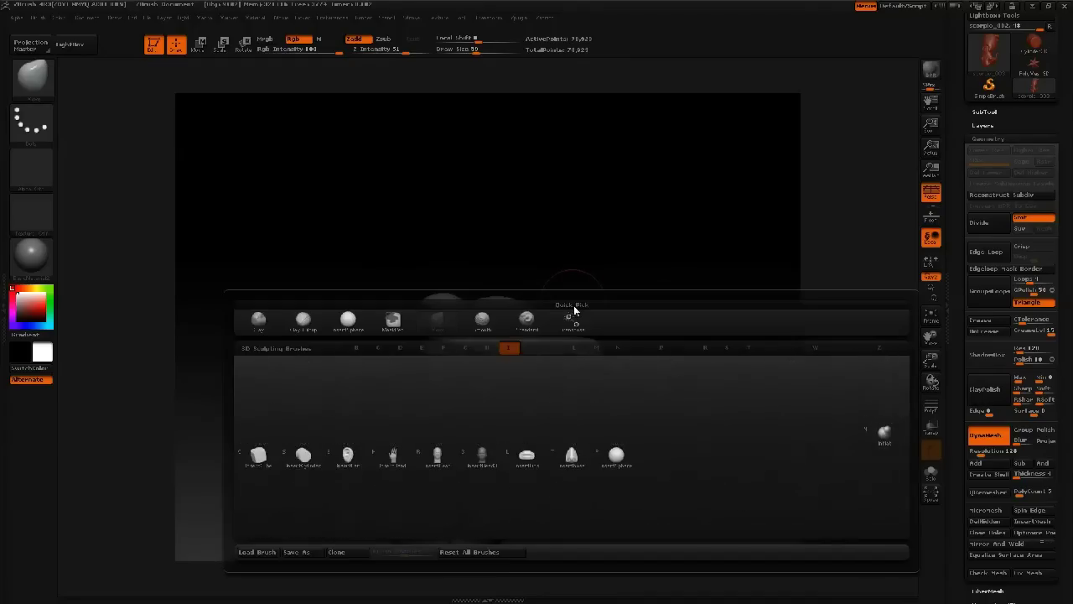
{"action": "key", "text": "p"}
{"action": "left_click_drag", "start_coordinate": [492, 309], "coordinate": [522, 287]}
{"action": "right_click_drag", "start_coordinate": [594, 234], "coordinate": [577, 224]}
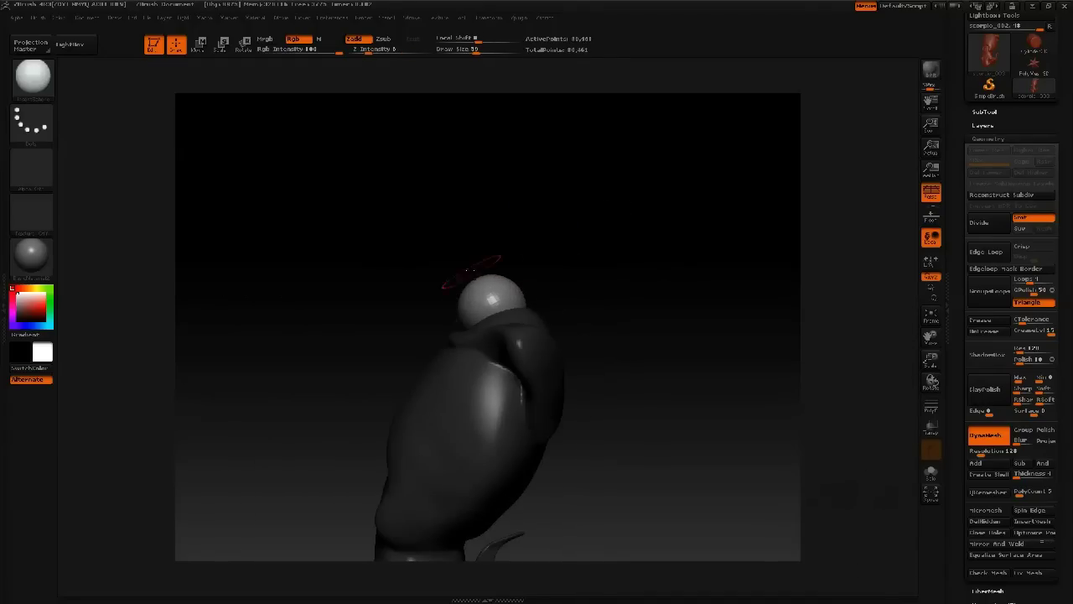
Step: Stretch the new sphere upward into an elongated neck with a Move brush of size 180
{"action": "key", "text": "b"}
{"action": "key", "text": "m"}
{"action": "key", "text": "v"}
{"action": "key", "text": "space"}
{"action": "mouse_move", "coordinate": [496, 269]}
{"action": "left_mouse_down"}
{"action": "mouse_move", "coordinate": [524, 269]}
{"action": "mouse_move", "coordinate": [477, 259]}
{"action": "mouse_move", "coordinate": [469, 238]}
{"action": "left_mouse_up"}
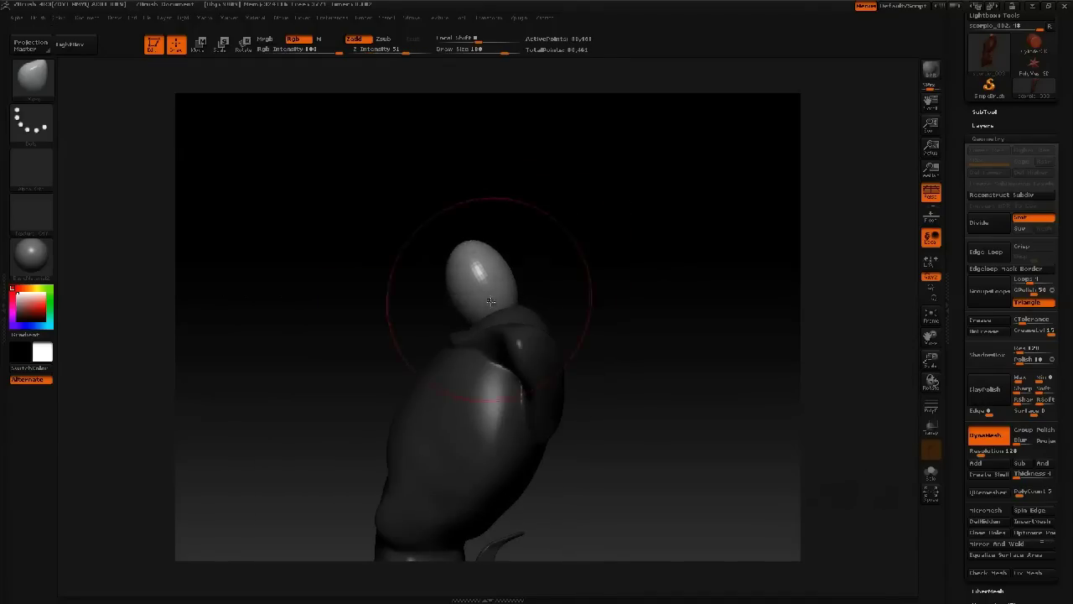
{"action": "mouse_move", "coordinate": [489, 314]}
{"action": "left_mouse_down"}
{"action": "mouse_move", "coordinate": [500, 324]}
{"action": "mouse_move", "coordinate": [466, 275]}
{"action": "mouse_move", "coordinate": [469, 234]}
{"action": "mouse_move", "coordinate": [470, 267]}
{"action": "left_mouse_up"}
Step: Resize the Move brush and refine the neck's profile and its base between the shoulders
{"action": "key", "text": "space"}
{"action": "left_click_drag", "start_coordinate": [358, 382], "coordinate": [344, 382]}
{"action": "left_click_drag", "start_coordinate": [411, 344], "coordinate": [394, 353]}
{"action": "left_click_drag", "start_coordinate": [411, 295], "coordinate": [420, 294]}
{"action": "left_click_drag", "start_coordinate": [435, 250], "coordinate": [427, 242]}
{"action": "left_click_drag", "start_coordinate": [521, 282], "coordinate": [428, 292]}
{"action": "mouse_move", "coordinate": [530, 257]}
{"action": "left_mouse_down"}
{"action": "mouse_move", "coordinate": [467, 268]}
{"action": "mouse_move", "coordinate": [478, 270]}
{"action": "mouse_move", "coordinate": [470, 276]}
{"action": "left_mouse_up"}
Step: Adjust the thickness and contours of the neck from several angles, varying the Move brush size
{"action": "key", "text": "space"}
{"action": "left_click_drag", "start_coordinate": [534, 291], "coordinate": [551, 291]}
{"action": "left_click_drag", "start_coordinate": [510, 227], "coordinate": [519, 217]}
{"action": "key", "text": "space"}
{"action": "left_click_drag", "start_coordinate": [548, 253], "coordinate": [526, 255]}
{"action": "left_click_drag", "start_coordinate": [491, 208], "coordinate": [462, 228]}
{"action": "mouse_move", "coordinate": [420, 243]}
{"action": "left_mouse_down"}
{"action": "mouse_move", "coordinate": [430, 249]}
{"action": "mouse_move", "coordinate": [527, 203]}
{"action": "left_mouse_up"}
{"action": "left_click_drag", "start_coordinate": [487, 324], "coordinate": [475, 323]}
{"action": "left_click_drag", "start_coordinate": [478, 260], "coordinate": [489, 254]}
Step: Add a head sphere on top of the neck with the InsertSphere brush and reposition it with Transpose Move
{"action": "key", "text": "space"}
{"action": "mouse_move", "coordinate": [471, 235]}
{"action": "left_mouse_down"}
{"action": "mouse_move", "coordinate": [470, 214]}
{"action": "mouse_move", "coordinate": [525, 210]}
{"action": "mouse_move", "coordinate": [525, 159]}
{"action": "mouse_move", "coordinate": [549, 165]}
{"action": "left_mouse_up"}
{"action": "key", "text": "b"}
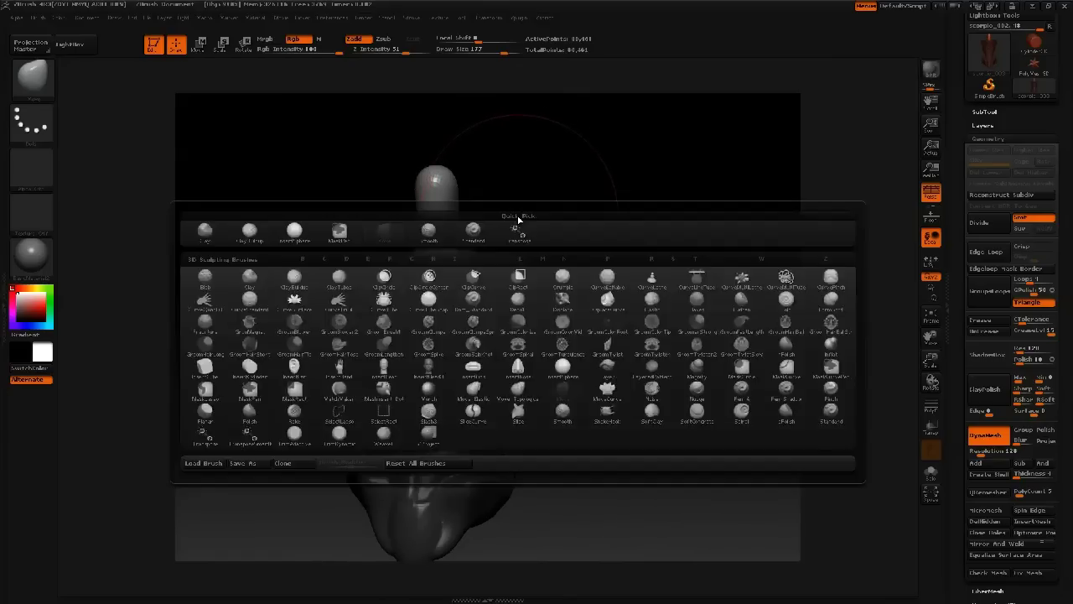
{"action": "key", "text": "i"}
{"action": "key", "text": "s"}
{"action": "left_click_drag", "start_coordinate": [444, 180], "coordinate": [463, 203]}
{"action": "mouse_move", "coordinate": [532, 199]}
{"action": "left_mouse_down"}
{"action": "mouse_move", "coordinate": [502, 209]}
{"action": "mouse_move", "coordinate": [550, 244]}
{"action": "left_mouse_up"}
{"action": "key", "text": "w"}
{"action": "mouse_move", "coordinate": [464, 206]}
{"action": "left_mouse_down"}
{"action": "mouse_move", "coordinate": [394, 237]}
{"action": "mouse_move", "coordinate": [431, 220]}
{"action": "mouse_move", "coordinate": [420, 233]}
{"action": "mouse_move", "coordinate": [449, 232]}
{"action": "mouse_move", "coordinate": [472, 275]}
{"action": "mouse_move", "coordinate": [473, 239]}
{"action": "mouse_move", "coordinate": [479, 305]}
{"action": "mouse_move", "coordinate": [480, 270]}
{"action": "left_mouse_up"}
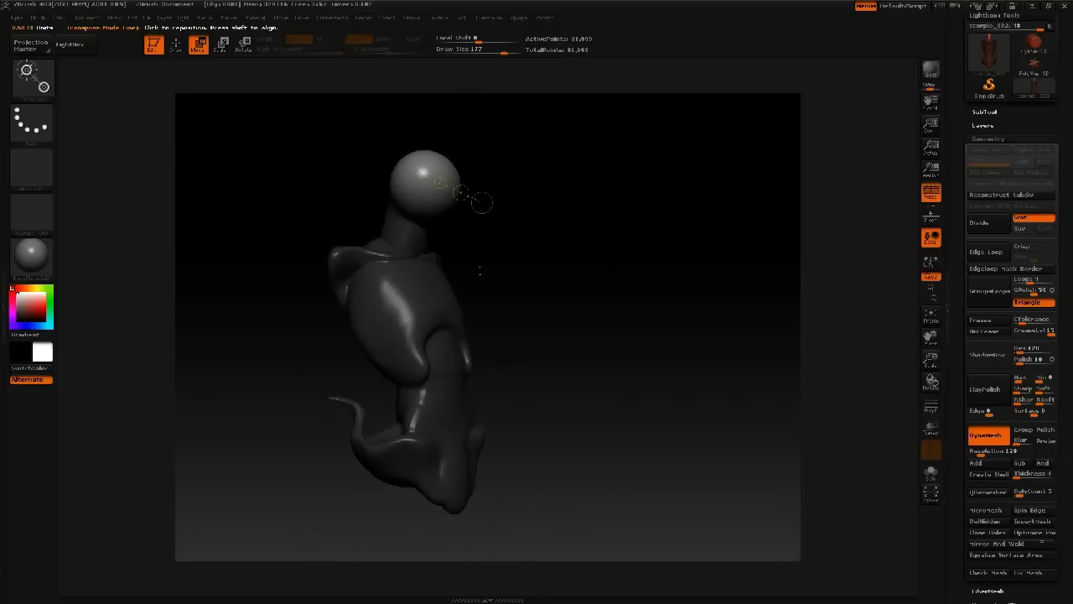
Step: Pull the head sphere into an elongated skull shape with a Move brush of size 122
{"action": "key", "text": "q"}
{"action": "key", "text": "space"}
{"action": "mouse_move", "coordinate": [442, 231]}
{"action": "left_mouse_down"}
{"action": "mouse_move", "coordinate": [430, 231]}
{"action": "mouse_move", "coordinate": [478, 251]}
{"action": "mouse_move", "coordinate": [390, 249]}
{"action": "mouse_move", "coordinate": [415, 259]}
{"action": "left_mouse_up"}
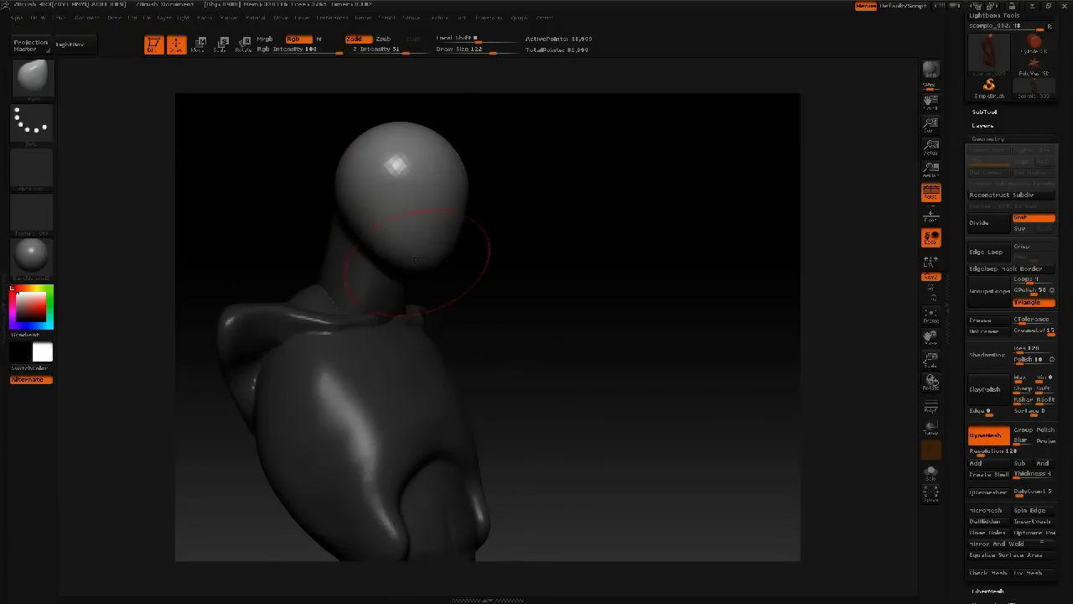
{"action": "left_click_drag", "start_coordinate": [513, 255], "coordinate": [471, 253]}
{"action": "right_click_drag", "start_coordinate": [469, 236], "coordinate": [487, 245]}
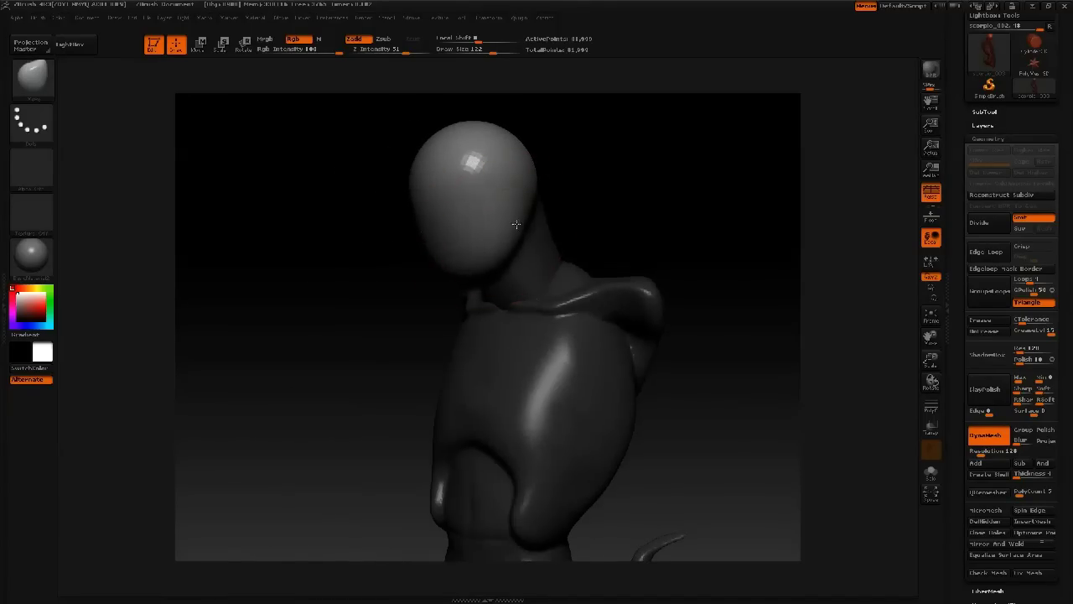
{"action": "left_click_drag", "start_coordinate": [516, 224], "coordinate": [529, 217]}
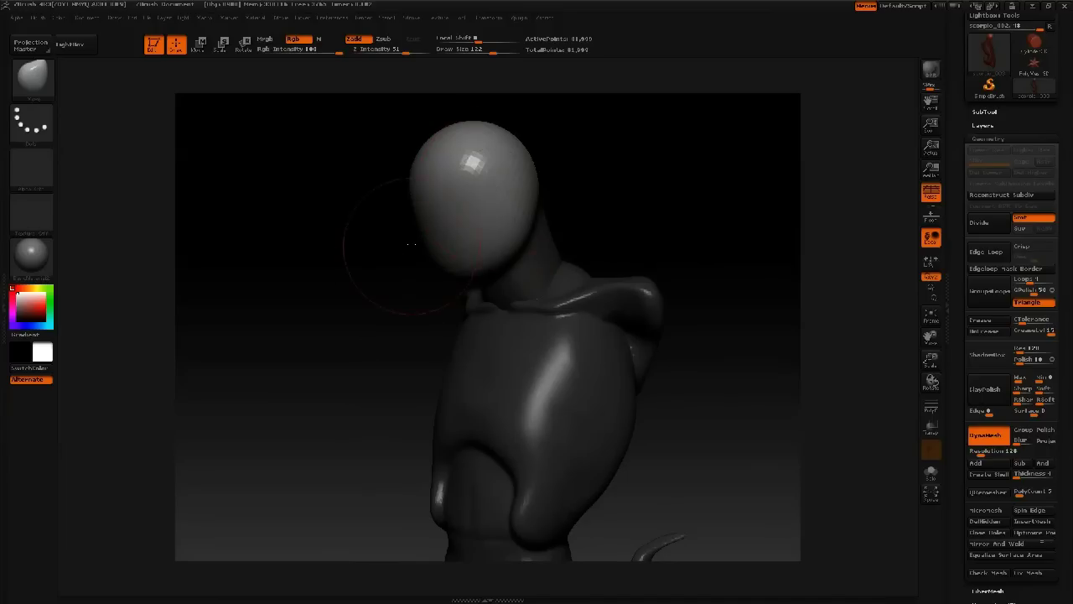
{"action": "left_click_drag", "start_coordinate": [412, 244], "coordinate": [377, 246]}
{"action": "left_click_drag", "start_coordinate": [459, 252], "coordinate": [502, 248]}
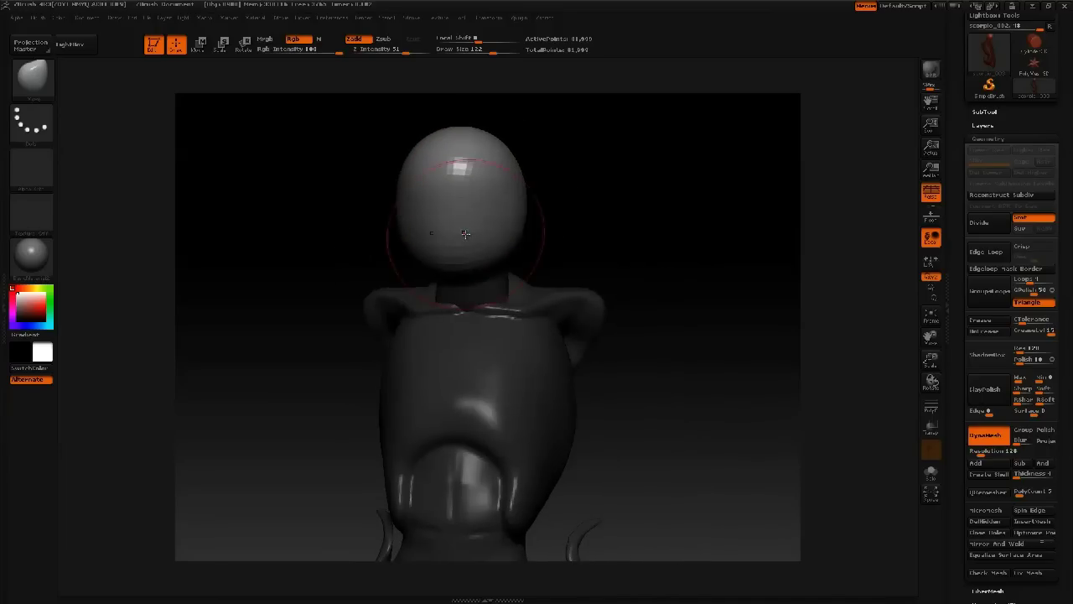
Step: Carve a mouth hollow into the lower front of the head with a smaller Standard brush
{"action": "key", "text": "b"}
{"action": "key", "text": "s"}
{"action": "key", "text": "t"}
{"action": "key", "text": "space"}
{"action": "left_click", "coordinate": [454, 254]}
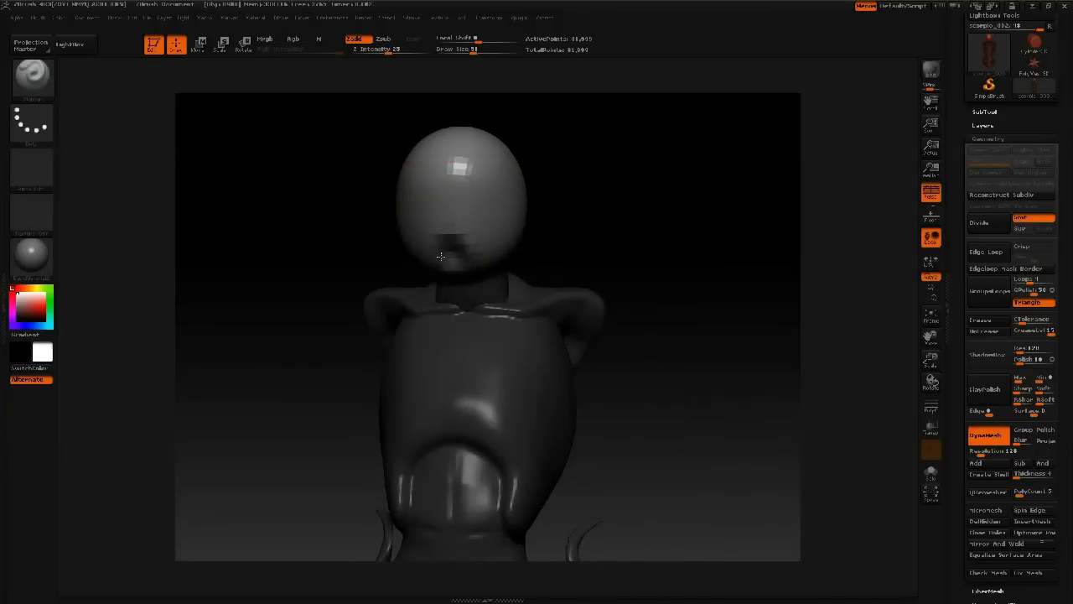
{"action": "left_click_drag", "start_coordinate": [446, 249], "coordinate": [452, 248]}
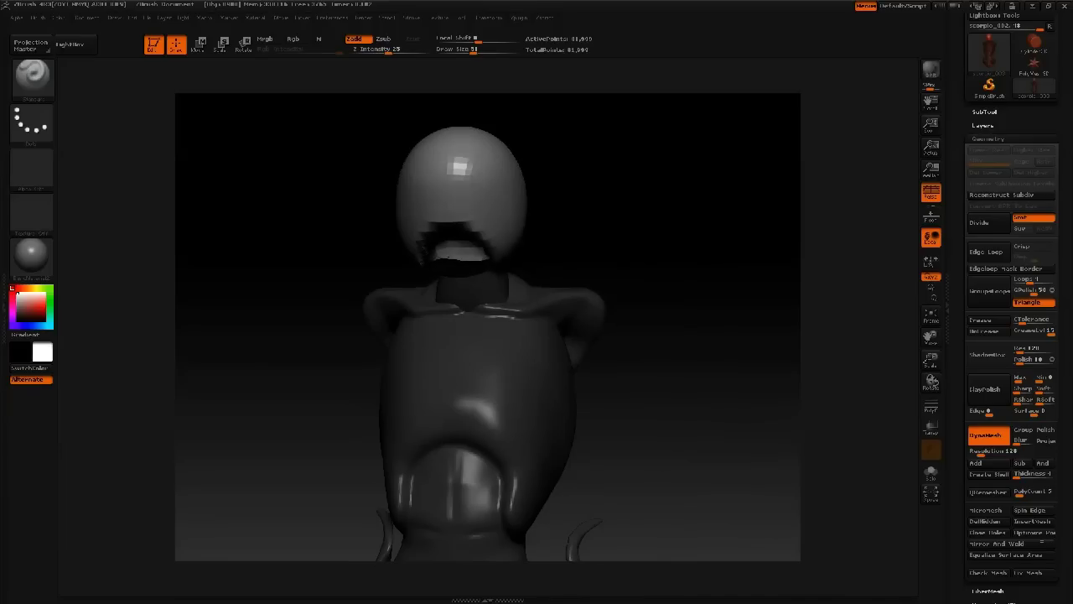
Step: Pull the edges beside the mouth hollow downward with the Move brush
{"action": "key", "text": "b"}
{"action": "key", "text": "m"}
{"action": "key", "text": "v"}
{"action": "left_click_drag", "start_coordinate": [419, 262], "coordinate": [438, 296]}
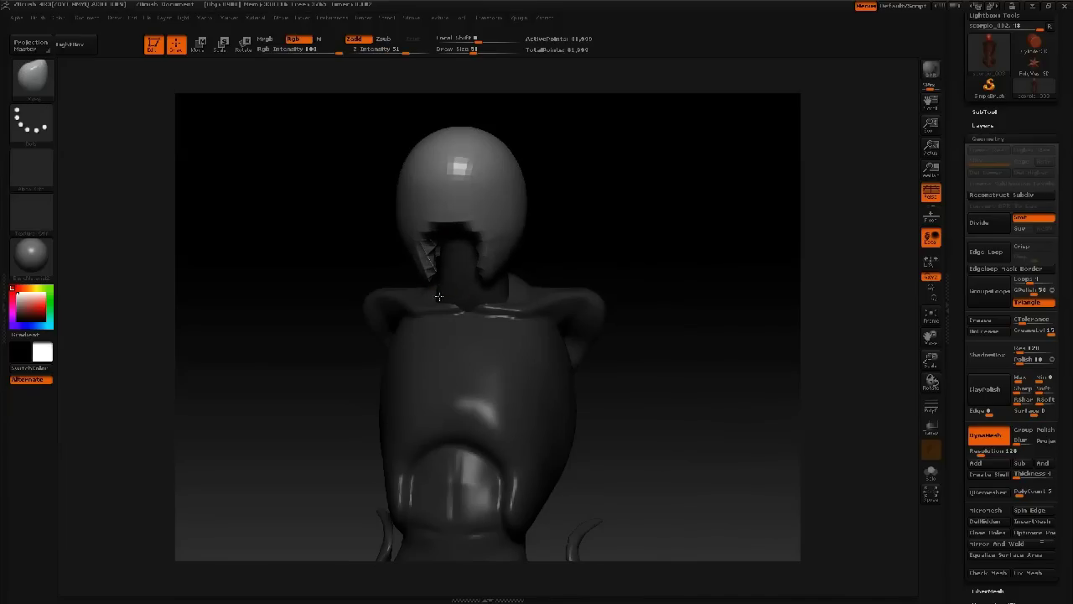
{"action": "right_click_drag", "start_coordinate": [442, 282], "coordinate": [382, 279]}
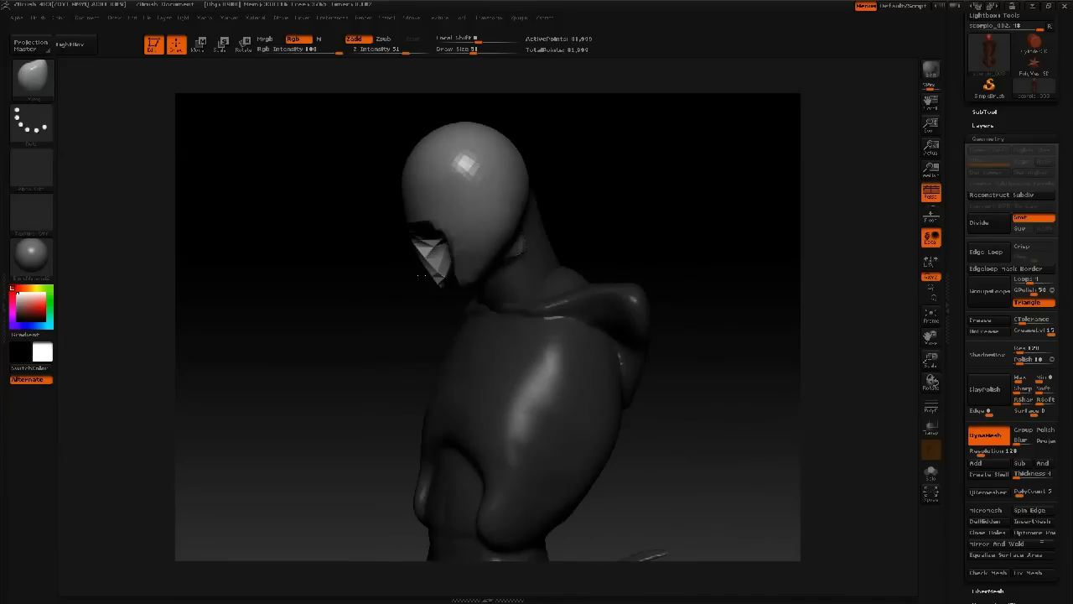
Step: Resize the Move brush and pull the lower face forward into a protruding jaw
{"action": "key", "text": "space"}
{"action": "left_click_drag", "start_coordinate": [444, 273], "coordinate": [453, 274]}
{"action": "right_click_drag", "start_coordinate": [478, 278], "coordinate": [450, 274]}
{"action": "left_click_drag", "start_coordinate": [460, 275], "coordinate": [434, 287]}
{"action": "key", "text": "space"}
{"action": "left_click_drag", "start_coordinate": [446, 247], "coordinate": [448, 242]}
Step: Carve eye sockets into the sides of the head with the Standard brush
{"action": "key", "text": "b"}
{"action": "key", "text": "s"}
{"action": "key", "text": "t"}
{"action": "key", "text": "space"}
{"action": "mouse_move", "coordinate": [492, 152]}
{"action": "left_mouse_down"}
{"action": "mouse_move", "coordinate": [491, 162]}
{"action": "mouse_move", "coordinate": [493, 153]}
{"action": "left_mouse_up"}
{"action": "right_click_drag", "start_coordinate": [495, 140], "coordinate": [484, 135]}
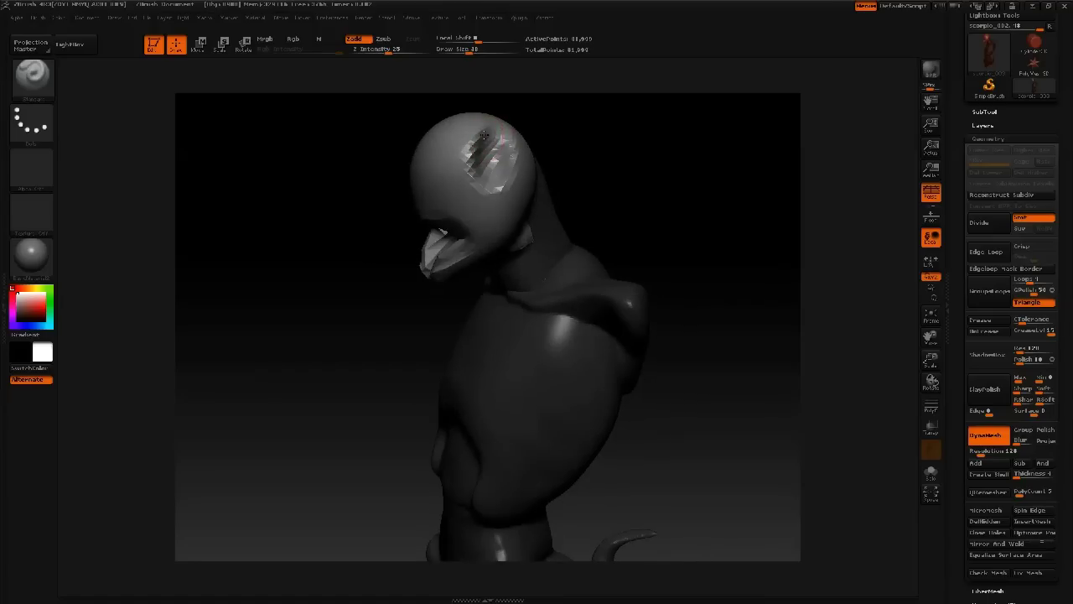
{"action": "left_click_drag", "start_coordinate": [495, 158], "coordinate": [493, 161], "text": "alt"}
{"action": "mouse_move", "coordinate": [493, 161]}
{"action": "right_mouse_down"}
{"action": "mouse_move", "coordinate": [449, 172]}
{"action": "mouse_move", "coordinate": [459, 180]}
{"action": "right_mouse_up"}
Step: Pull the crown above the eye sockets upward with a resized Move brush
{"action": "key", "text": "b"}
{"action": "key", "text": "m"}
{"action": "key", "text": "v"}
{"action": "key", "text": "space"}
{"action": "left_click_drag", "start_coordinate": [459, 179], "coordinate": [432, 189]}
{"action": "mouse_move", "coordinate": [432, 189]}
{"action": "right_mouse_down"}
{"action": "mouse_move", "coordinate": [421, 207]}
{"action": "mouse_move", "coordinate": [433, 199]}
{"action": "right_mouse_up"}
{"action": "left_click_drag", "start_coordinate": [424, 175], "coordinate": [422, 141]}
{"action": "right_click_drag", "start_coordinate": [426, 128], "coordinate": [504, 155]}
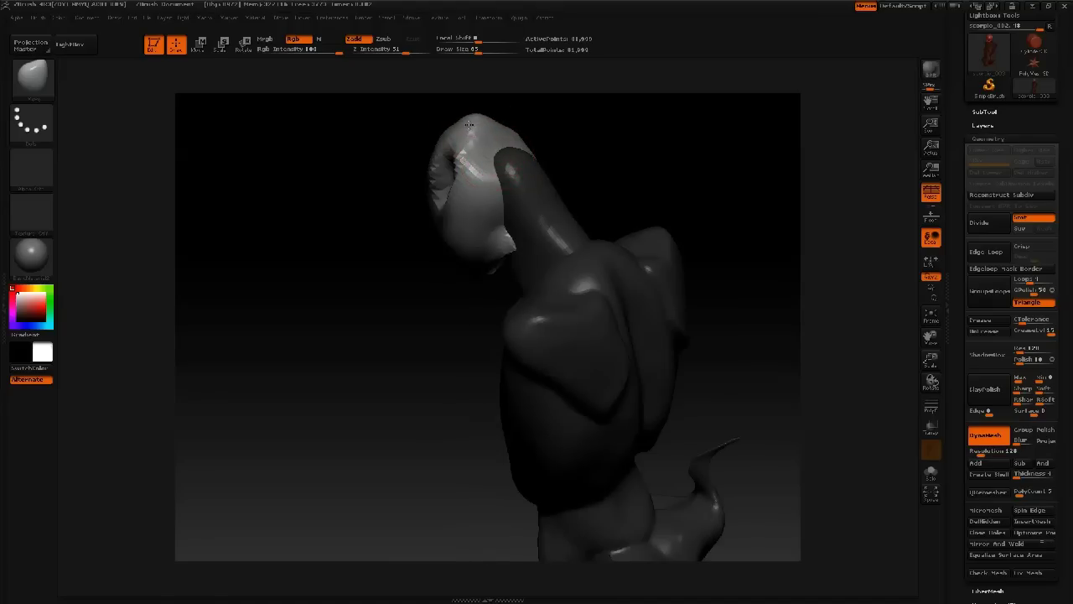
Step: Push the rear of the crown inward and pull the jaw corners downward with the Move brush
{"action": "right_click_drag", "start_coordinate": [470, 120], "coordinate": [503, 117]}
{"action": "left_click_drag", "start_coordinate": [472, 117], "coordinate": [486, 159]}
{"action": "mouse_move", "coordinate": [460, 207]}
{"action": "right_mouse_down"}
{"action": "mouse_move", "coordinate": [468, 214]}
{"action": "mouse_move", "coordinate": [438, 278]}
{"action": "mouse_move", "coordinate": [499, 270]}
{"action": "right_mouse_up"}
{"action": "left_click_drag", "start_coordinate": [436, 257], "coordinate": [440, 282]}
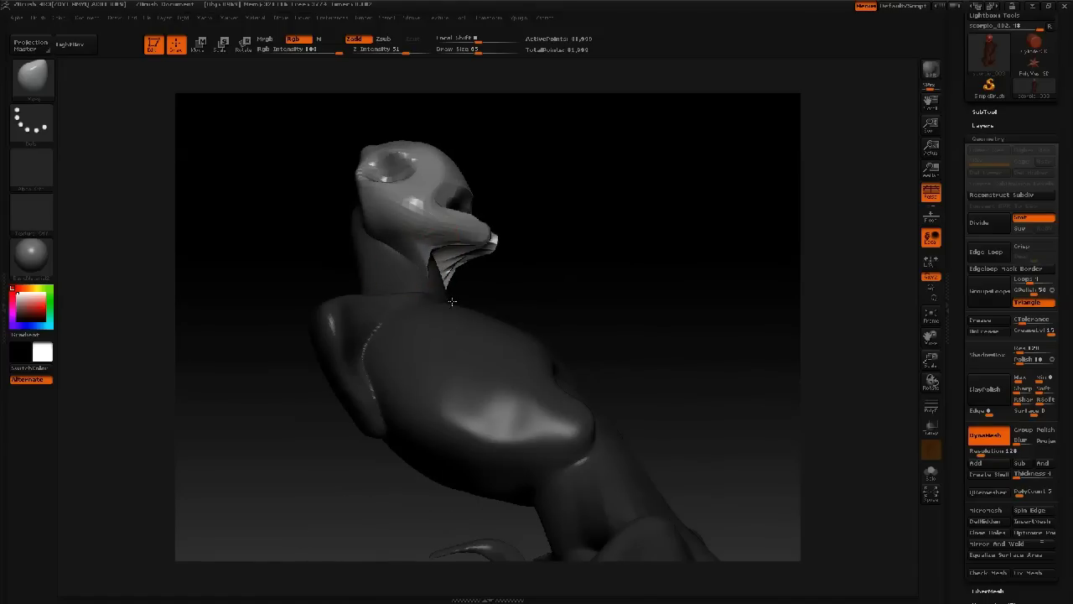
{"action": "mouse_move", "coordinate": [422, 279]}
{"action": "right_mouse_down"}
{"action": "mouse_move", "coordinate": [387, 243]}
{"action": "mouse_move", "coordinate": [410, 268]}
{"action": "right_mouse_up"}
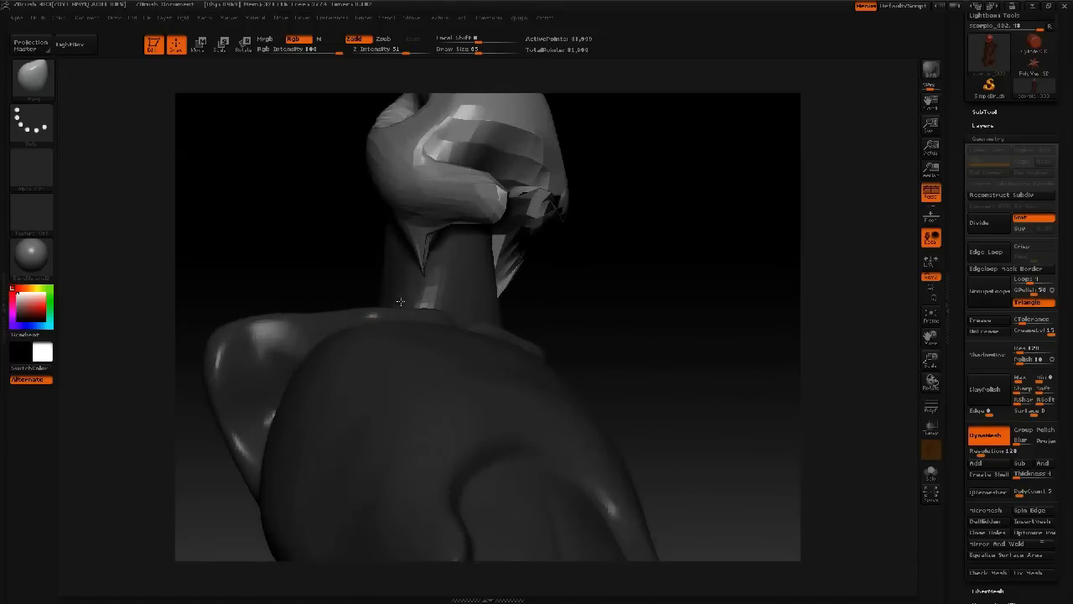
Step: Thicken the thin jaw corners with the Inflat brush and reposition them with the Move brush
{"action": "key", "text": "b"}
{"action": "key", "text": "i"}
{"action": "key", "text": "n"}
{"action": "left_click_drag", "start_coordinate": [422, 243], "coordinate": [420, 251]}
{"action": "mouse_move", "coordinate": [438, 261]}
{"action": "right_mouse_down"}
{"action": "mouse_move", "coordinate": [400, 285]}
{"action": "mouse_move", "coordinate": [446, 268]}
{"action": "mouse_move", "coordinate": [429, 231]}
{"action": "mouse_move", "coordinate": [437, 281]}
{"action": "right_mouse_up"}
{"action": "key", "text": "b"}
{"action": "key", "text": "m"}
{"action": "key", "text": "v"}
{"action": "mouse_move", "coordinate": [485, 284]}
{"action": "left_mouse_down"}
{"action": "mouse_move", "coordinate": [485, 294]}
{"action": "mouse_move", "coordinate": [459, 298]}
{"action": "left_mouse_up"}
{"action": "right_click_drag", "start_coordinate": [453, 245], "coordinate": [550, 233]}
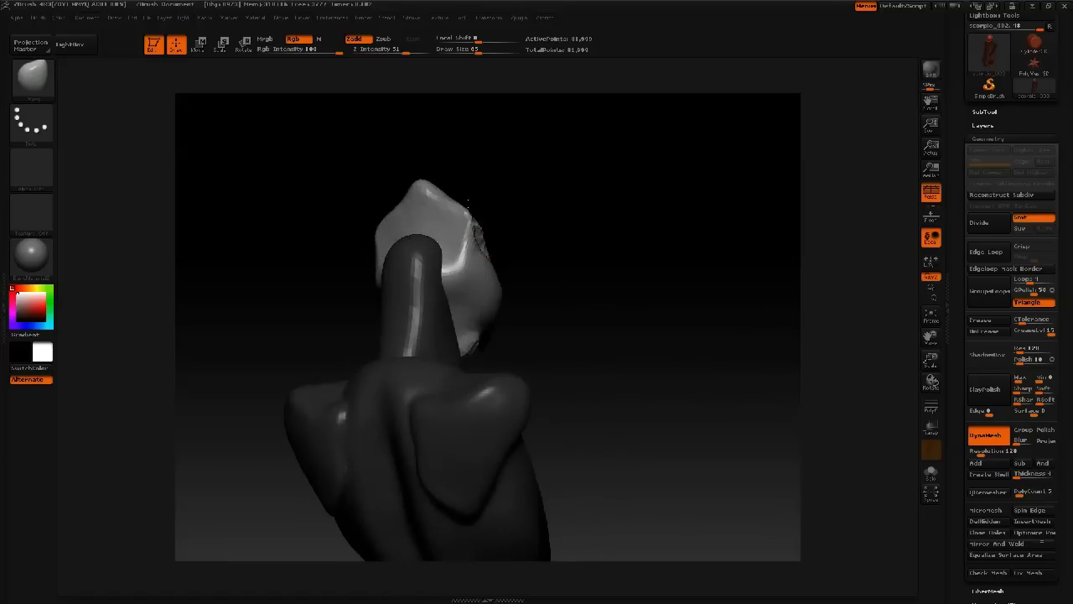
Step: Reshape the eye socket rims and the back of the skull using a resized Move brush
{"action": "mouse_move", "coordinate": [435, 197]}
{"action": "right_mouse_down"}
{"action": "mouse_move", "coordinate": [495, 218]}
{"action": "mouse_move", "coordinate": [495, 262]}
{"action": "mouse_move", "coordinate": [495, 247]}
{"action": "right_mouse_up"}
{"action": "key", "text": "space"}
{"action": "left_click_drag", "start_coordinate": [493, 232], "coordinate": [486, 232]}
{"action": "mouse_move", "coordinate": [490, 243]}
{"action": "right_mouse_down"}
{"action": "mouse_move", "coordinate": [461, 262]}
{"action": "mouse_move", "coordinate": [490, 278]}
{"action": "mouse_move", "coordinate": [500, 241]}
{"action": "mouse_move", "coordinate": [501, 251]}
{"action": "right_mouse_up"}
{"action": "key", "text": "space"}
{"action": "left_click_drag", "start_coordinate": [529, 226], "coordinate": [520, 226]}
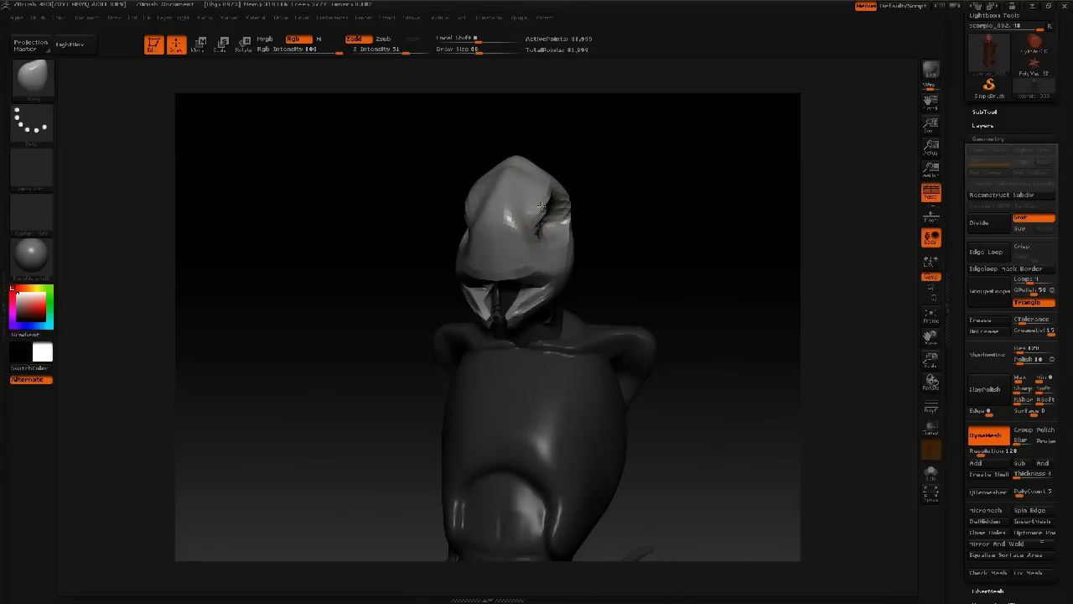
{"action": "right_click_drag", "start_coordinate": [550, 185], "coordinate": [551, 192]}
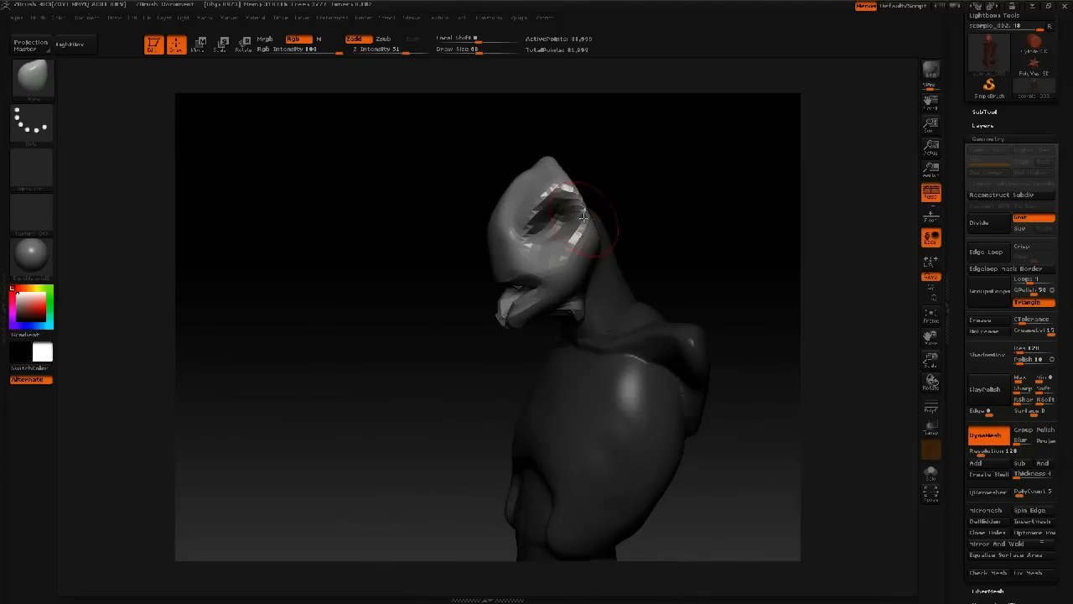
{"action": "left_click_drag", "start_coordinate": [579, 201], "coordinate": [586, 198]}
{"action": "right_click_drag", "start_coordinate": [532, 182], "coordinate": [529, 183]}
Step: Lengthen the mandibles downward using the Move brush at size 70
{"action": "mouse_move", "coordinate": [420, 201]}
{"action": "left_mouse_down"}
{"action": "mouse_move", "coordinate": [411, 299]}
{"action": "mouse_move", "coordinate": [491, 360]}
{"action": "mouse_move", "coordinate": [481, 336]}
{"action": "mouse_move", "coordinate": [481, 371]}
{"action": "mouse_move", "coordinate": [434, 350]}
{"action": "mouse_move", "coordinate": [446, 368]}
{"action": "mouse_move", "coordinate": [451, 359]}
{"action": "left_mouse_up"}
{"action": "key", "text": "space"}
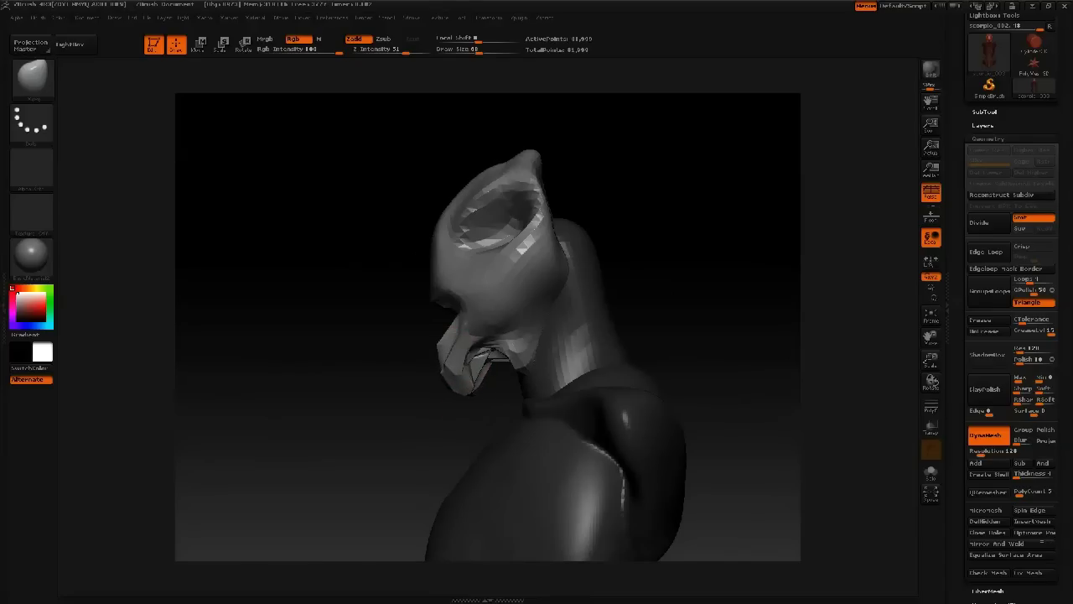
{"action": "key", "text": "space"}
{"action": "left_click_drag", "start_coordinate": [477, 362], "coordinate": [490, 372]}
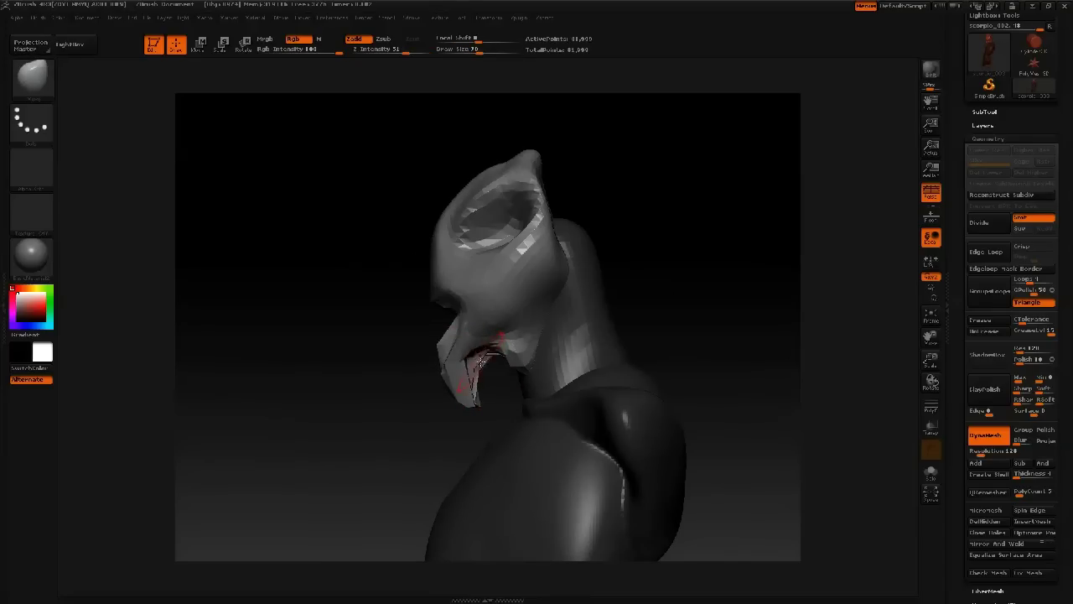
{"action": "mouse_move", "coordinate": [403, 370]}
{"action": "left_mouse_down"}
{"action": "mouse_move", "coordinate": [509, 362]}
{"action": "mouse_move", "coordinate": [489, 361]}
{"action": "mouse_move", "coordinate": [459, 389]}
{"action": "left_mouse_up"}
{"action": "left_click_drag", "start_coordinate": [584, 282], "coordinate": [578, 274]}
Step: Remesh the creature with DynaMesh, smooth the mandible area and shape the mandibles with a smaller Move brush
{"action": "mouse_move", "coordinate": [607, 191]}
{"action": "left_mouse_down", "text": "ctrl"}
{"action": "mouse_move", "coordinate": [621, 236]}
{"action": "mouse_move", "coordinate": [615, 295]}
{"action": "left_mouse_up", "text": "ctrl"}
{"action": "left_click_drag", "start_coordinate": [501, 347], "coordinate": [498, 342], "text": "shift"}
{"action": "mouse_move", "coordinate": [569, 307]}
{"action": "left_mouse_down"}
{"action": "mouse_move", "coordinate": [505, 322]}
{"action": "mouse_move", "coordinate": [471, 347]}
{"action": "left_mouse_up"}
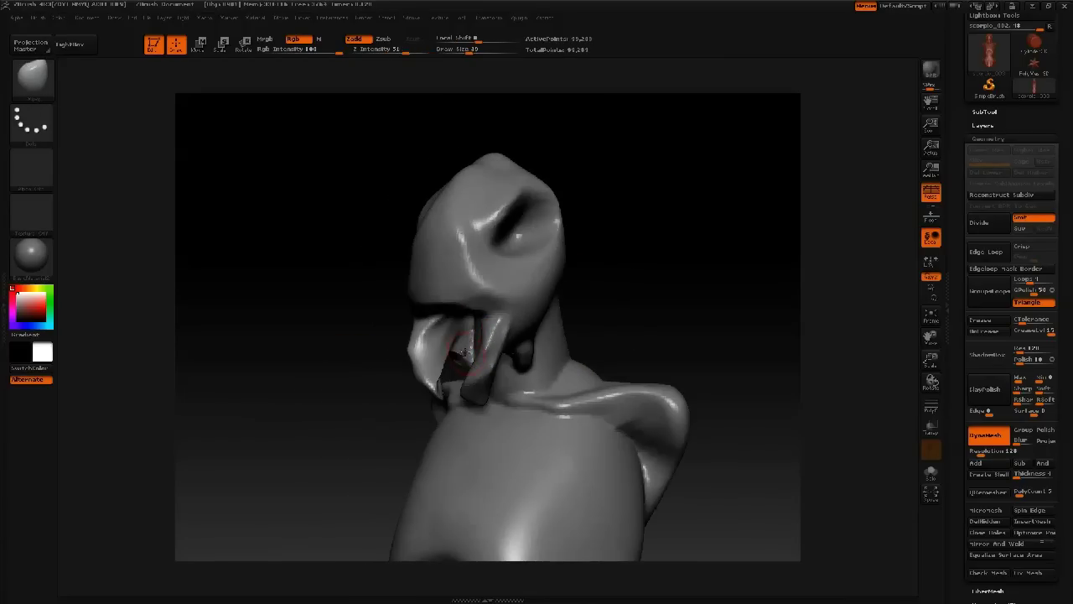
{"action": "left_click_drag", "start_coordinate": [405, 374], "coordinate": [427, 377]}
{"action": "mouse_move", "coordinate": [394, 394]}
{"action": "left_mouse_down"}
{"action": "mouse_move", "coordinate": [369, 395]}
{"action": "mouse_move", "coordinate": [457, 407]}
{"action": "mouse_move", "coordinate": [462, 432]}
{"action": "mouse_move", "coordinate": [441, 358]}
{"action": "mouse_move", "coordinate": [447, 289]}
{"action": "mouse_move", "coordinate": [426, 309]}
{"action": "mouse_move", "coordinate": [451, 313]}
{"action": "mouse_move", "coordinate": [395, 261]}
{"action": "mouse_move", "coordinate": [554, 278]}
{"action": "mouse_move", "coordinate": [590, 202]}
{"action": "mouse_move", "coordinate": [542, 235]}
{"action": "mouse_move", "coordinate": [561, 237]}
{"action": "mouse_move", "coordinate": [553, 205]}
{"action": "mouse_move", "coordinate": [554, 218]}
{"action": "mouse_move", "coordinate": [442, 288]}
{"action": "mouse_move", "coordinate": [425, 340]}
{"action": "mouse_move", "coordinate": [489, 273]}
{"action": "left_mouse_up"}
Step: Refine the brow and the upper rims of the eye sockets with a resized Move brush
{"action": "key", "text": "space"}
{"action": "left_click", "coordinate": [490, 273]}
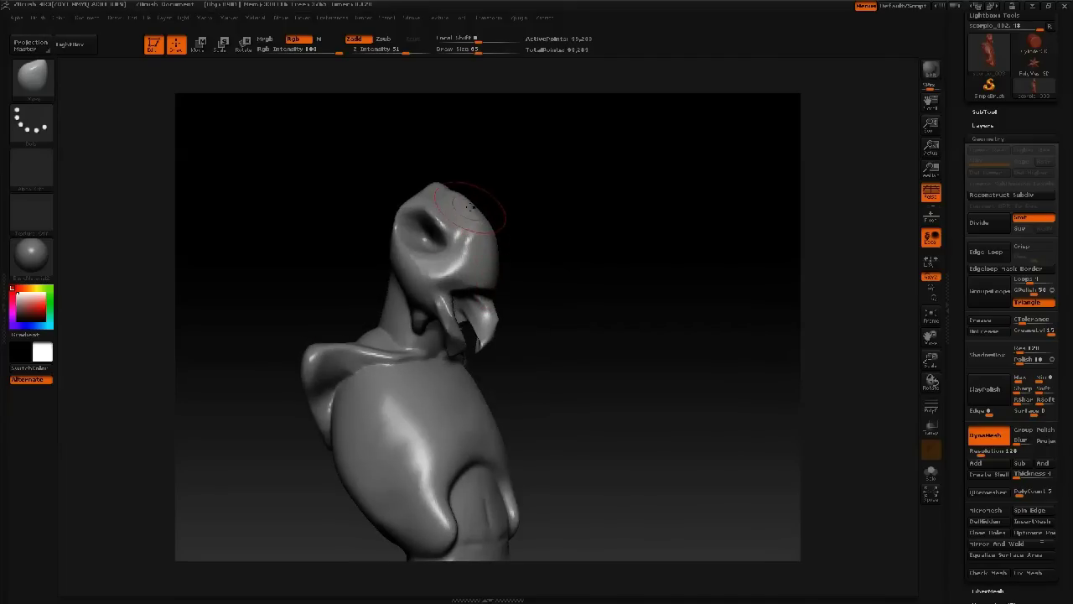
{"action": "key", "text": "space"}
{"action": "left_click", "coordinate": [437, 235]}
{"action": "left_click_drag", "start_coordinate": [587, 239], "coordinate": [510, 245]}
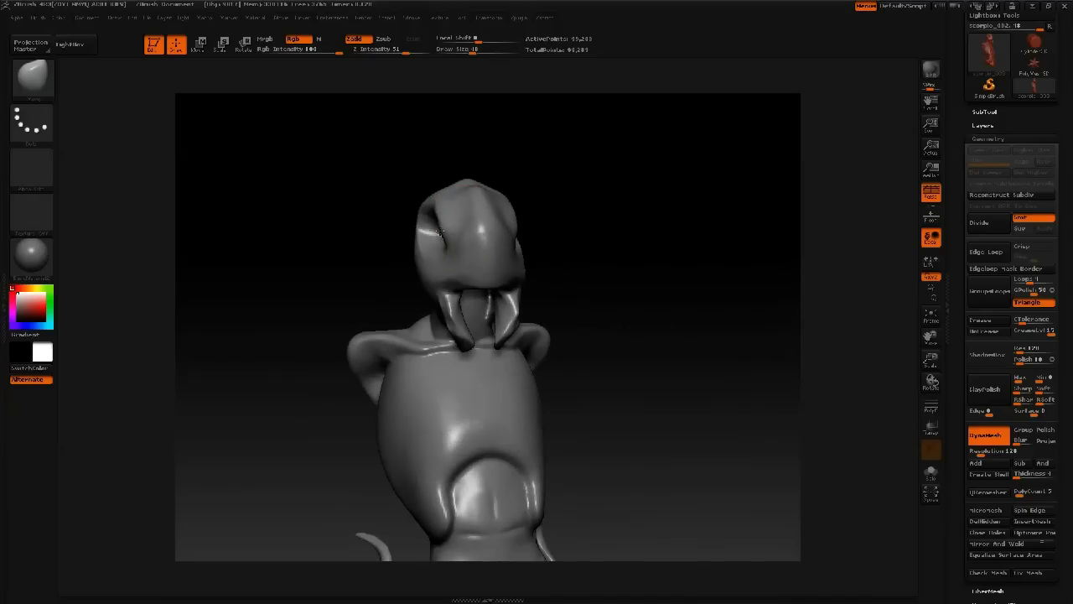
{"action": "left_click_drag", "start_coordinate": [439, 216], "coordinate": [379, 227]}
{"action": "left_click_drag", "start_coordinate": [548, 195], "coordinate": [547, 198]}
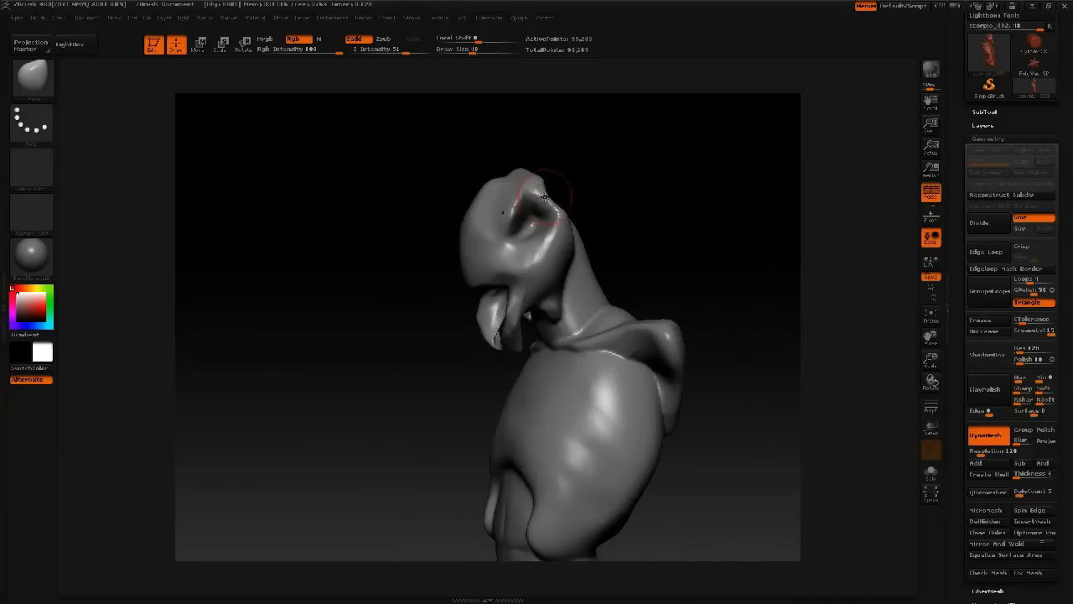
{"action": "left_click_drag", "start_coordinate": [551, 206], "coordinate": [541, 201]}
Step: Save the creature as a new ZTool version named scorpio_004
{"action": "mouse_move", "coordinate": [524, 223]}
{"action": "right_mouse_down", "text": "ctrl"}
{"action": "mouse_move", "coordinate": [478, 265]}
{"action": "mouse_move", "coordinate": [446, 228]}
{"action": "right_mouse_up", "text": "ctrl"}
{"action": "key", "text": "ctrl+shift+t"}
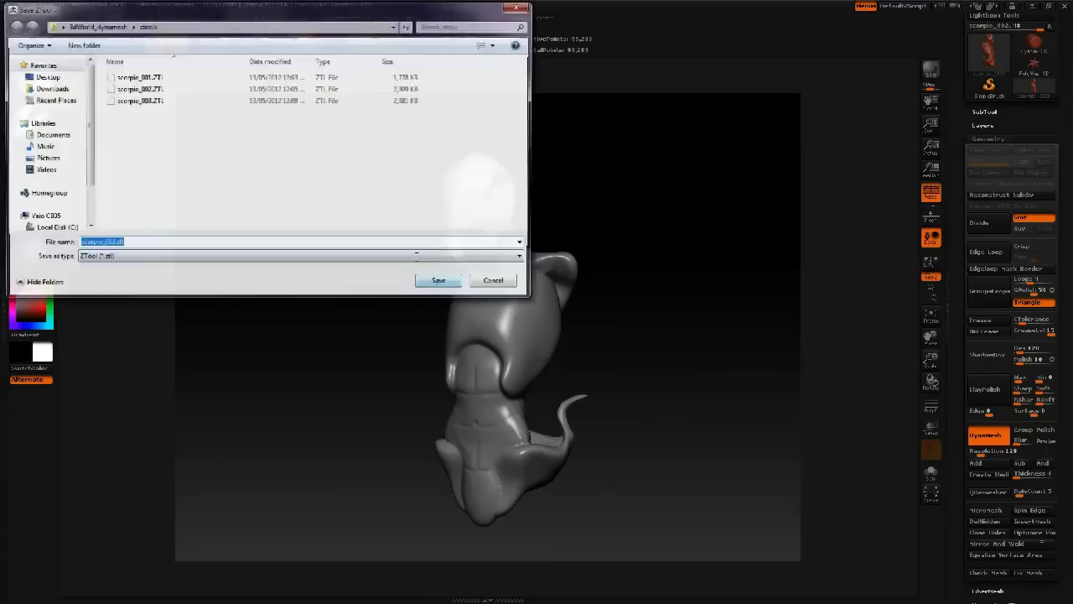
{"action": "left_click_drag", "start_coordinate": [114, 244], "coordinate": [110, 243]}
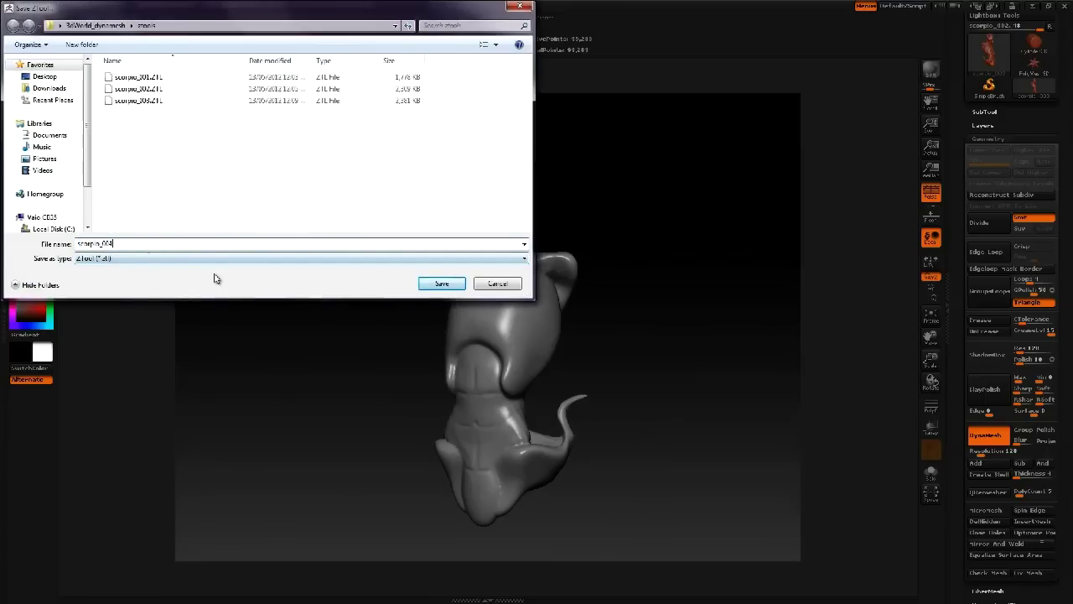
{"action": "key", "text": "Return"}
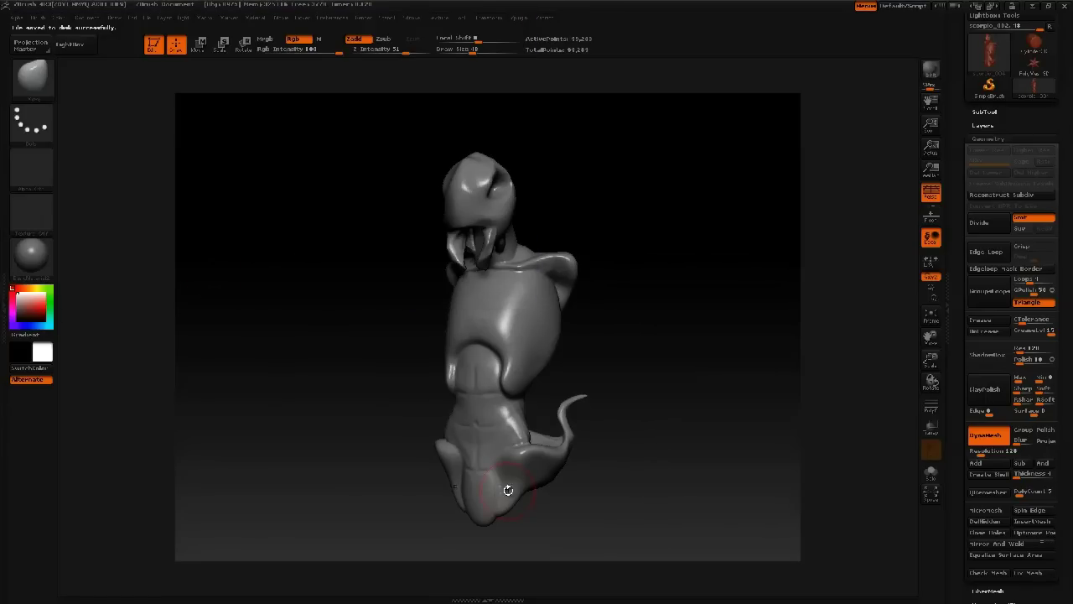
Step: Build up a raised ridge around the rear of the eye socket with the ClayBuildup brush
{"action": "mouse_move", "coordinate": [433, 262]}
{"action": "right_mouse_down"}
{"action": "mouse_move", "coordinate": [398, 261]}
{"action": "mouse_move", "coordinate": [369, 237]}
{"action": "mouse_move", "coordinate": [375, 308]}
{"action": "mouse_move", "coordinate": [335, 179]}
{"action": "mouse_move", "coordinate": [378, 235]}
{"action": "mouse_move", "coordinate": [402, 228]}
{"action": "mouse_move", "coordinate": [448, 251]}
{"action": "mouse_move", "coordinate": [482, 222]}
{"action": "right_mouse_up"}
{"action": "key", "text": "b"}
{"action": "key", "text": "c"}
{"action": "key", "text": "b"}
{"action": "key", "text": "space"}
{"action": "mouse_move", "coordinate": [488, 222]}
{"action": "left_mouse_down"}
{"action": "mouse_move", "coordinate": [478, 221]}
{"action": "mouse_move", "coordinate": [539, 218]}
{"action": "mouse_move", "coordinate": [553, 247]}
{"action": "mouse_move", "coordinate": [535, 257]}
{"action": "mouse_move", "coordinate": [560, 270]}
{"action": "mouse_move", "coordinate": [550, 313]}
{"action": "left_mouse_up"}
{"action": "key", "text": "space"}
{"action": "left_click_drag", "start_coordinate": [561, 257], "coordinate": [550, 308]}
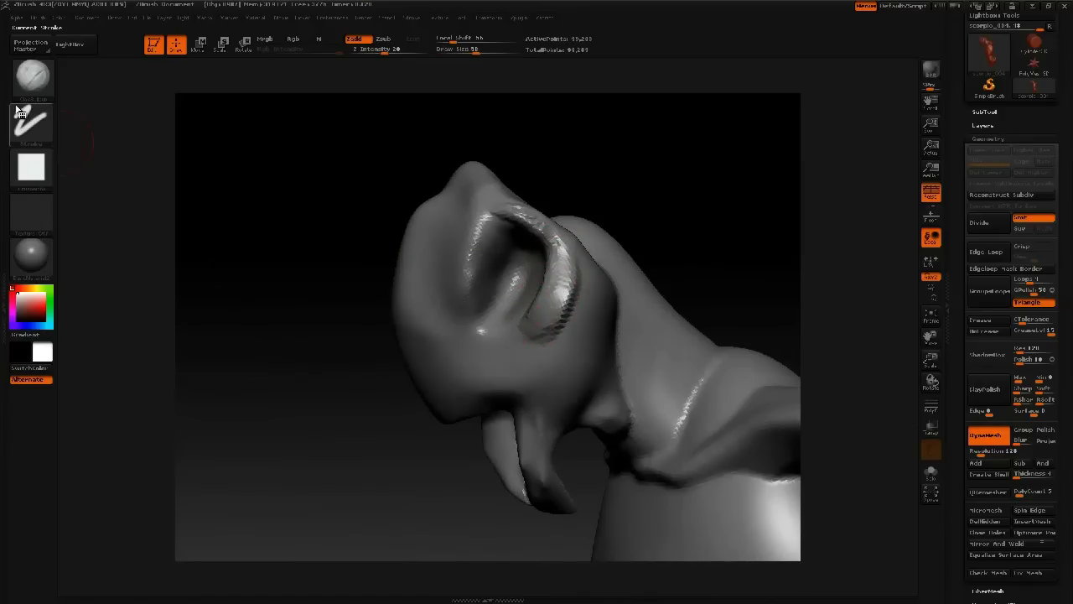
Step: Look through the ClayBuildup brush's depth, modifier, surface and sample settings
{"action": "left_click", "coordinate": [39, 18]}
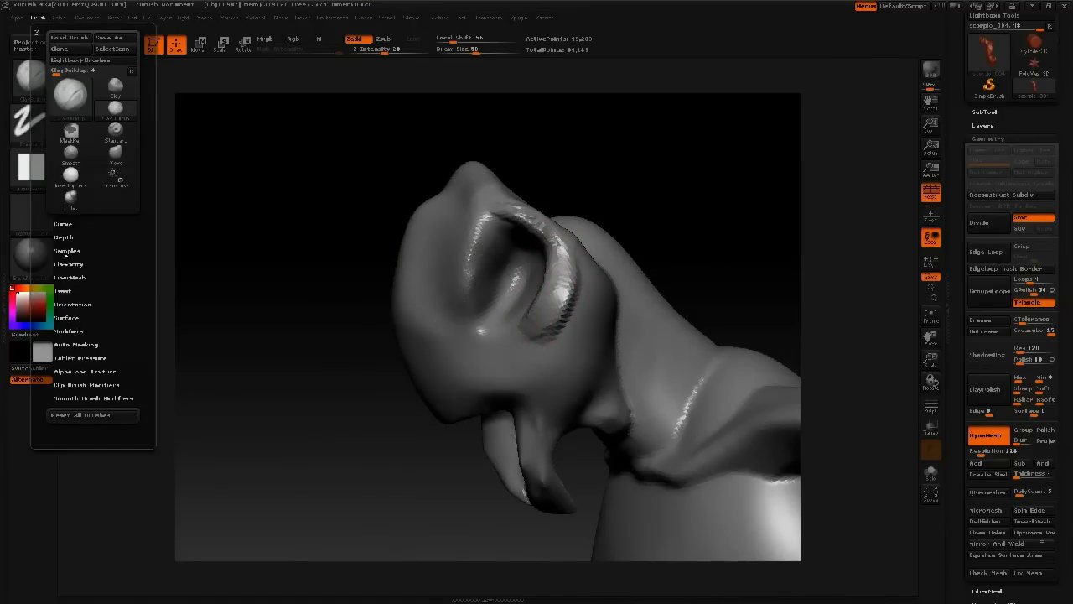
{"action": "left_click", "coordinate": [64, 237]}
{"action": "left_click", "coordinate": [65, 236]}
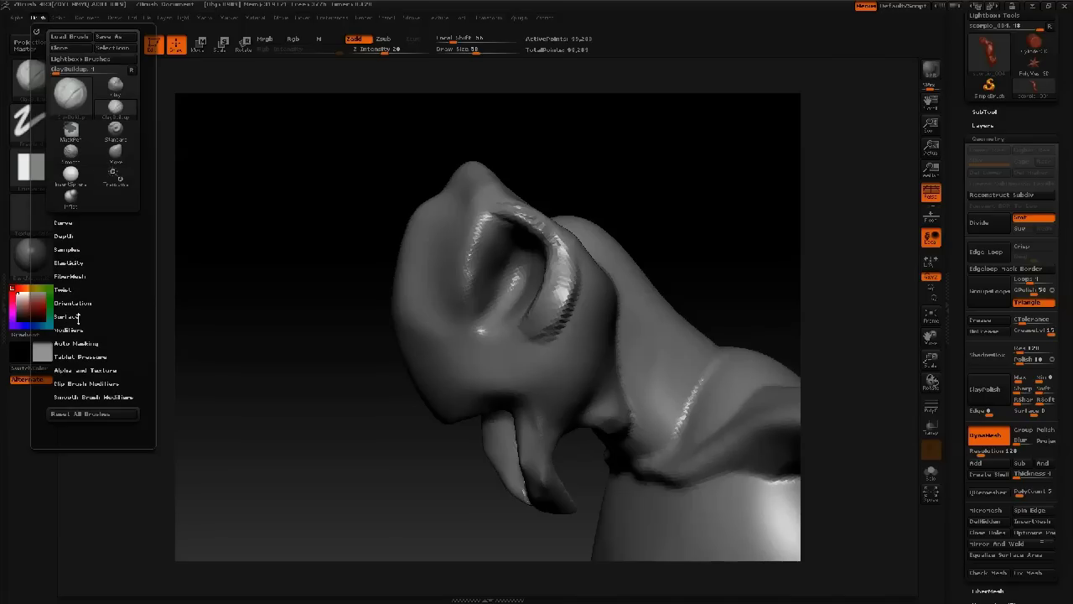
{"action": "left_click", "coordinate": [76, 329]}
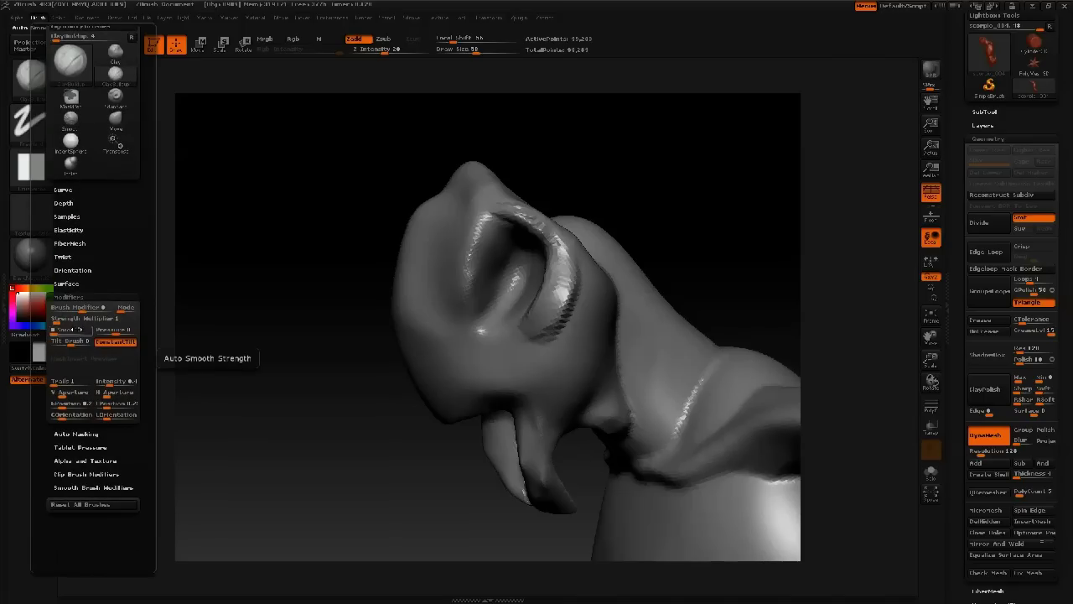
{"action": "left_click", "coordinate": [72, 284]}
{"action": "left_click", "coordinate": [72, 280]}
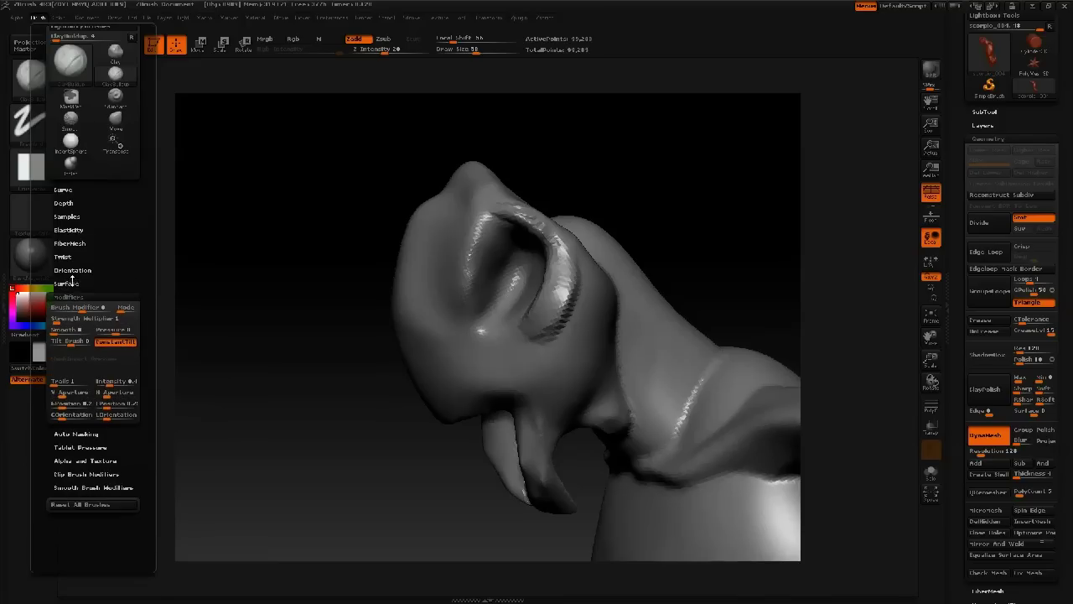
{"action": "left_click_drag", "start_coordinate": [69, 218], "coordinate": [70, 217]}
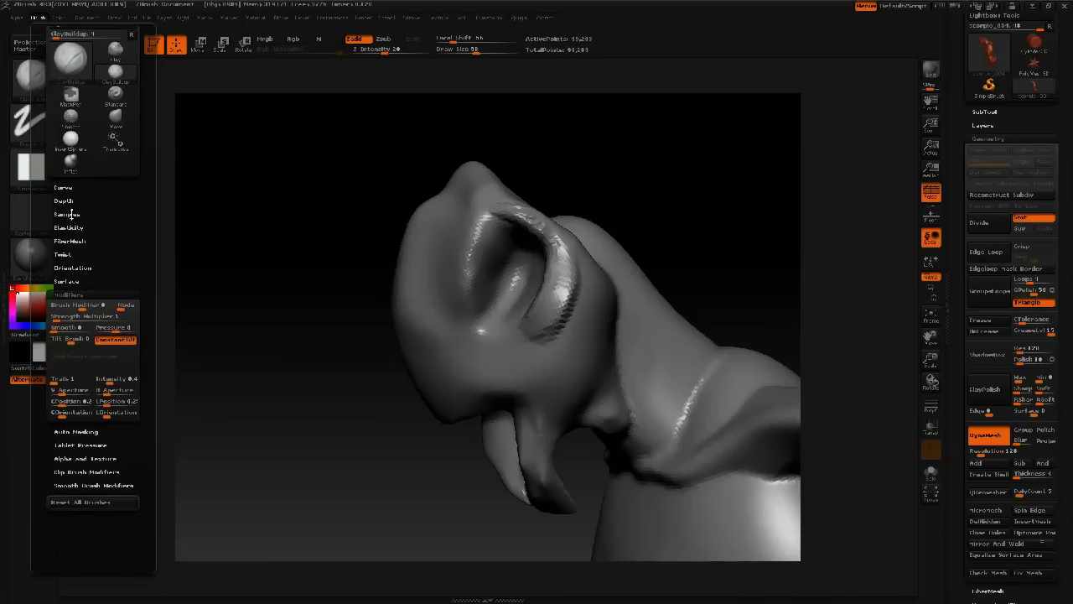
{"action": "left_click", "coordinate": [71, 215]}
{"action": "left_click", "coordinate": [72, 226]}
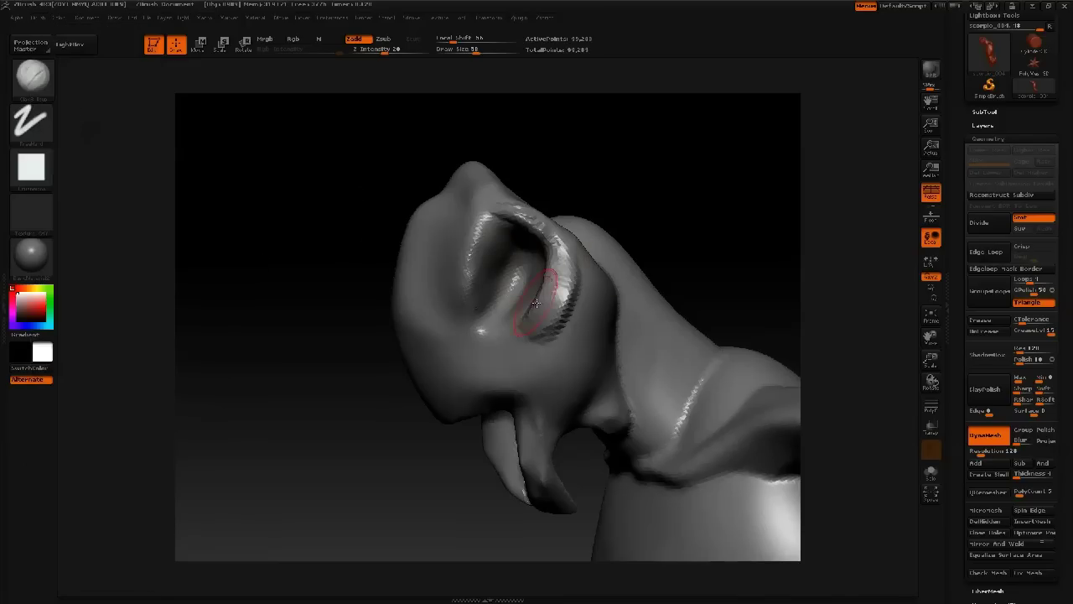
Step: Extend the clay ridge below and in front of the eye socket with ClayBuildup strokes
{"action": "mouse_move", "coordinate": [537, 335]}
{"action": "left_mouse_down"}
{"action": "mouse_move", "coordinate": [560, 283]}
{"action": "mouse_move", "coordinate": [562, 322]}
{"action": "left_mouse_up"}
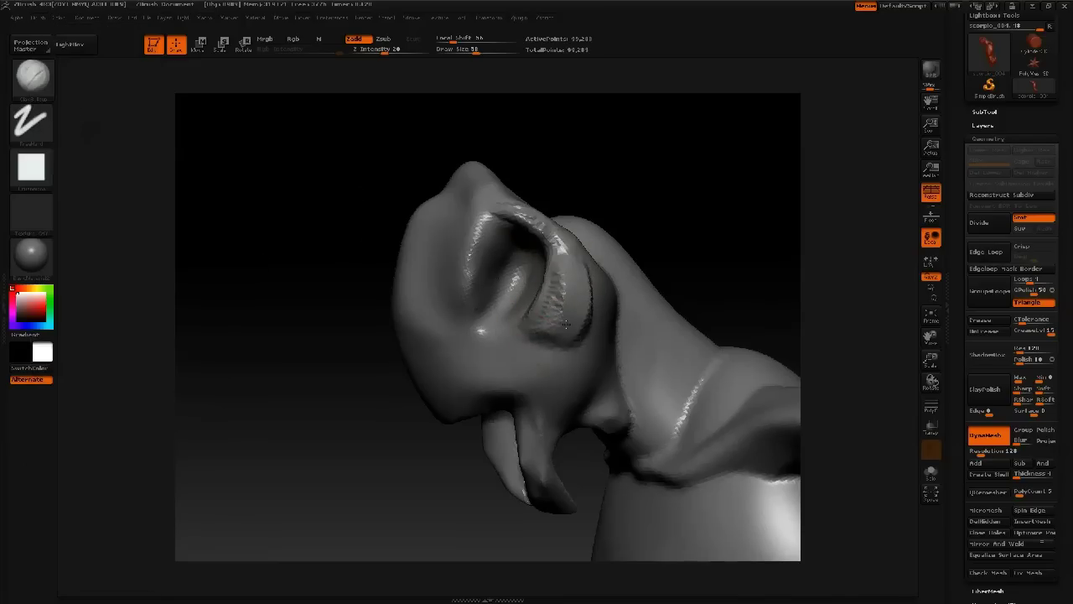
{"action": "right_click_drag", "start_coordinate": [549, 334], "coordinate": [573, 316]}
{"action": "left_click_drag", "start_coordinate": [535, 325], "coordinate": [505, 345]}
{"action": "mouse_move", "coordinate": [455, 289]}
{"action": "left_mouse_down"}
{"action": "mouse_move", "coordinate": [464, 224]}
{"action": "mouse_move", "coordinate": [451, 265]}
{"action": "mouse_move", "coordinate": [501, 214]}
{"action": "left_mouse_up"}
Step: Adjust the new eye socket ridges and the cheek beneath them with the Move brush
{"action": "key", "text": "b"}
{"action": "key", "text": "m"}
{"action": "key", "text": "v"}
{"action": "key", "text": "space"}
{"action": "right_click_drag", "start_coordinate": [498, 220], "coordinate": [540, 218]}
{"action": "left_click_drag", "start_coordinate": [494, 238], "coordinate": [509, 225]}
{"action": "mouse_move", "coordinate": [509, 186]}
{"action": "right_mouse_down"}
{"action": "mouse_move", "coordinate": [485, 199]}
{"action": "mouse_move", "coordinate": [441, 174]}
{"action": "mouse_move", "coordinate": [444, 166]}
{"action": "right_mouse_up"}
{"action": "left_click_drag", "start_coordinate": [530, 356], "coordinate": [511, 361]}
Step: Resize the Move brush and smooth the eye socket rim and brow ridge
{"action": "mouse_move", "coordinate": [486, 366]}
{"action": "right_mouse_down"}
{"action": "mouse_move", "coordinate": [524, 364]}
{"action": "mouse_move", "coordinate": [495, 253]}
{"action": "right_mouse_up"}
{"action": "mouse_move", "coordinate": [495, 253]}
{"action": "right_mouse_down", "text": "alt"}
{"action": "mouse_move", "coordinate": [512, 182]}
{"action": "mouse_move", "coordinate": [486, 206]}
{"action": "right_mouse_up", "text": "alt"}
{"action": "key", "text": "space"}
{"action": "left_click_drag", "start_coordinate": [501, 271], "coordinate": [494, 272]}
{"action": "mouse_move", "coordinate": [492, 272]}
{"action": "right_mouse_down"}
{"action": "mouse_move", "coordinate": [464, 268]}
{"action": "mouse_move", "coordinate": [514, 229]}
{"action": "mouse_move", "coordinate": [510, 210]}
{"action": "mouse_move", "coordinate": [554, 187]}
{"action": "mouse_move", "coordinate": [554, 294]}
{"action": "mouse_move", "coordinate": [508, 283]}
{"action": "right_mouse_up"}
{"action": "left_click_drag", "start_coordinate": [517, 280], "coordinate": [497, 242], "text": "shift"}
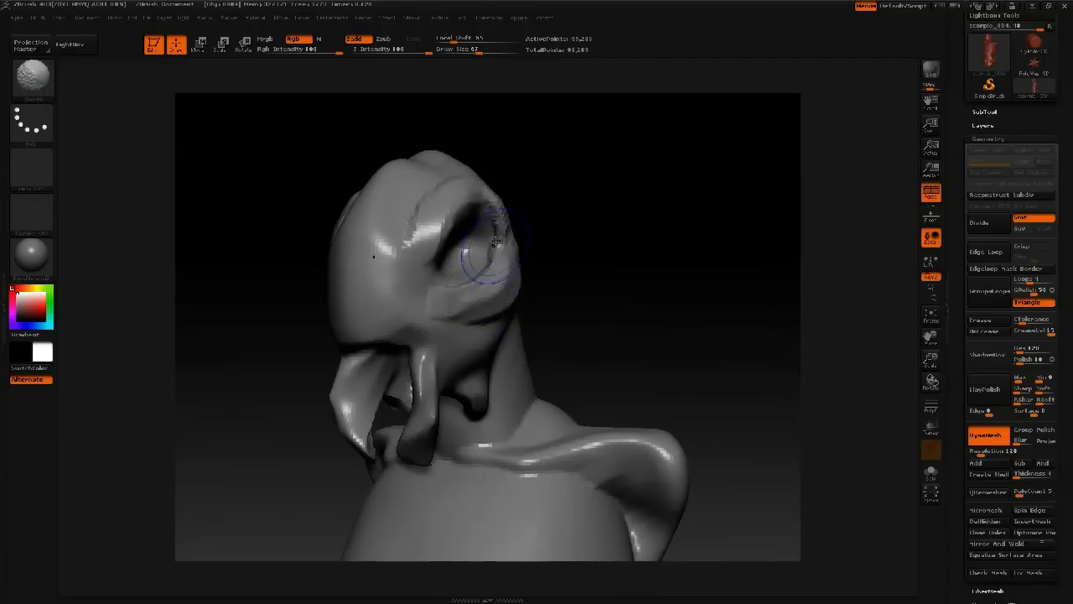
{"action": "left_click_drag", "start_coordinate": [430, 233], "coordinate": [434, 209], "text": "shift"}
{"action": "right_click_drag", "start_coordinate": [488, 204], "coordinate": [536, 232]}
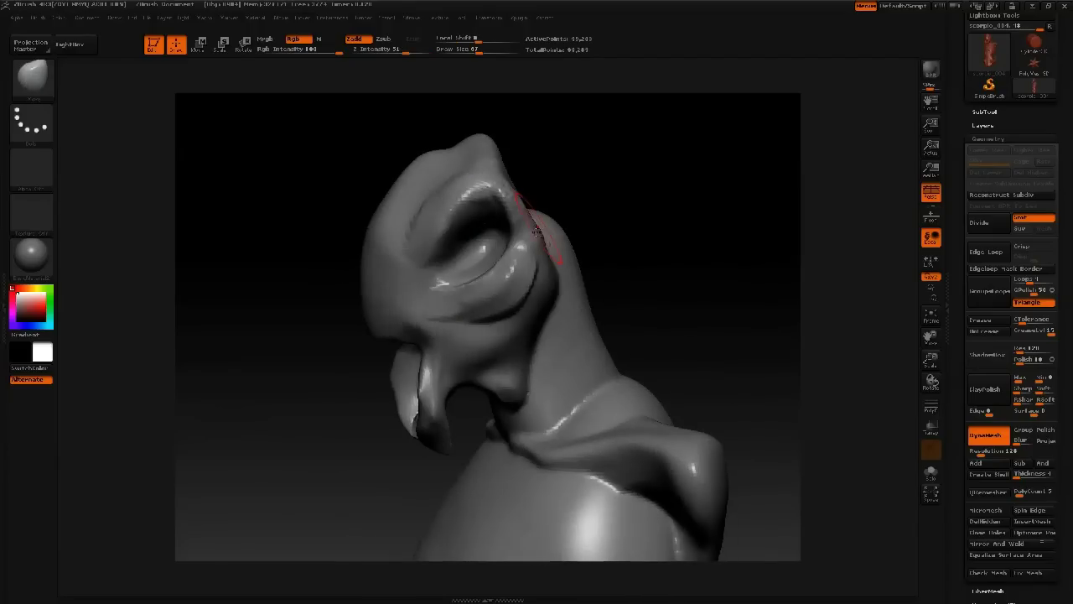
{"action": "mouse_move", "coordinate": [460, 308]}
{"action": "right_mouse_down", "text": "ctrl"}
{"action": "mouse_move", "coordinate": [560, 216]}
{"action": "mouse_move", "coordinate": [508, 223]}
{"action": "mouse_move", "coordinate": [573, 222]}
{"action": "right_mouse_up", "text": "ctrl"}
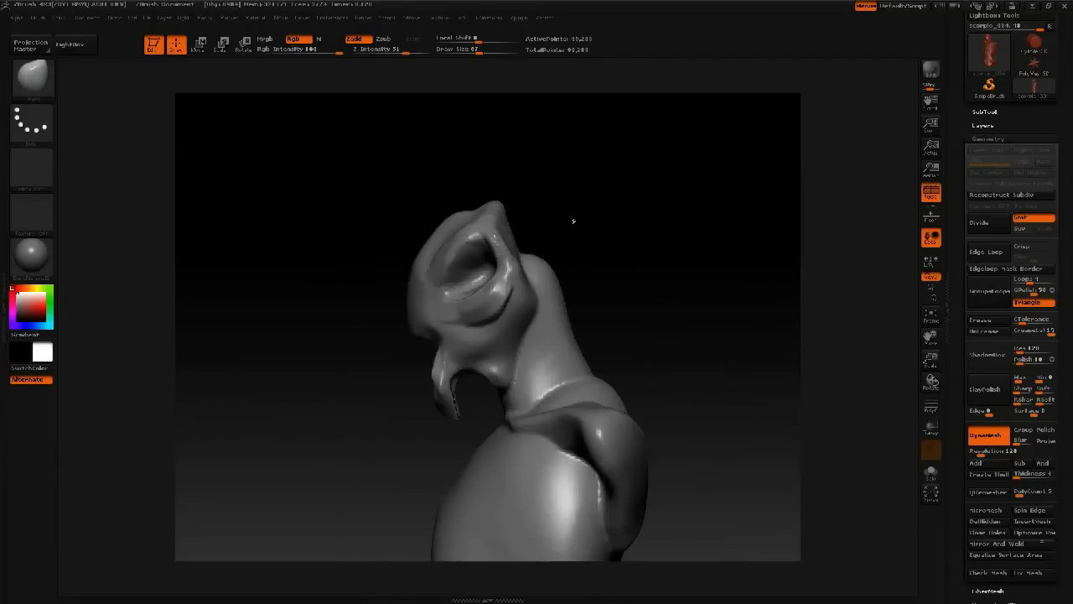
Step: Clone the current creature tool to get a separate copy for isolating the head
{"action": "mouse_move", "coordinate": [1021, 126]}
{"action": "left_mouse_down"}
{"action": "mouse_move", "coordinate": [965, 219]}
{"action": "mouse_move", "coordinate": [967, 238]}
{"action": "left_mouse_up"}
{"action": "left_click", "coordinate": [988, 138]}
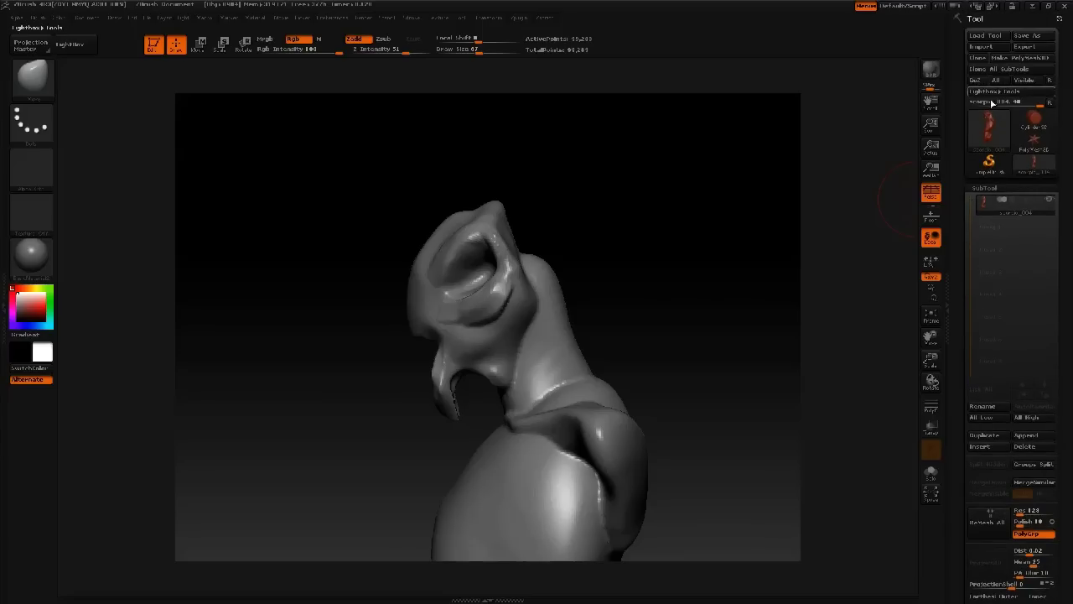
{"action": "left_click", "coordinate": [979, 61]}
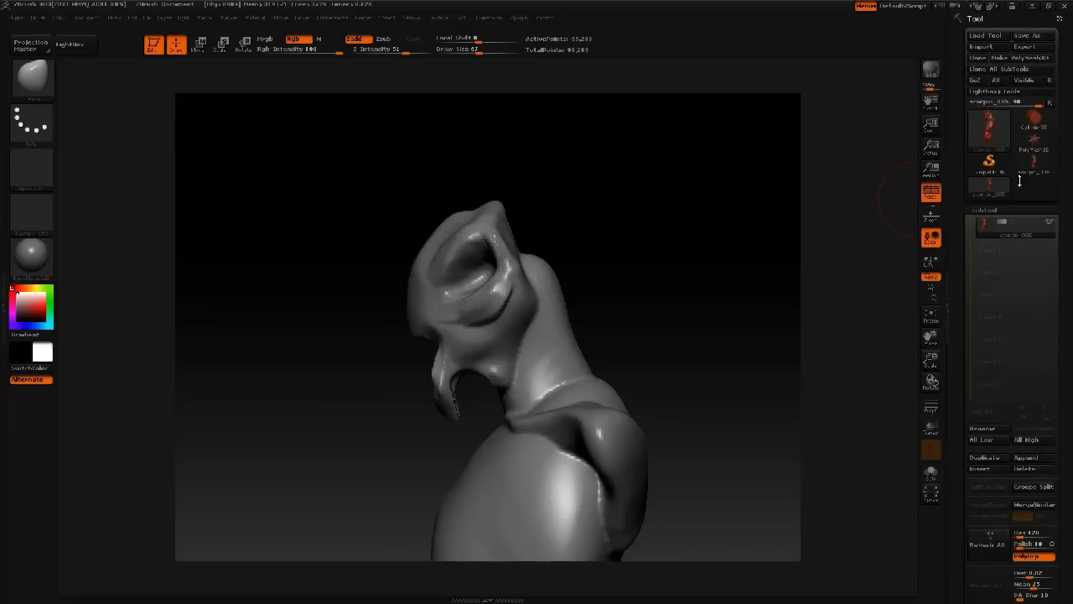
{"action": "mouse_move", "coordinate": [1028, 159]}
{"action": "left_click_drag", "start_coordinate": [249, 266], "coordinate": [243, 196], "text": "alt"}
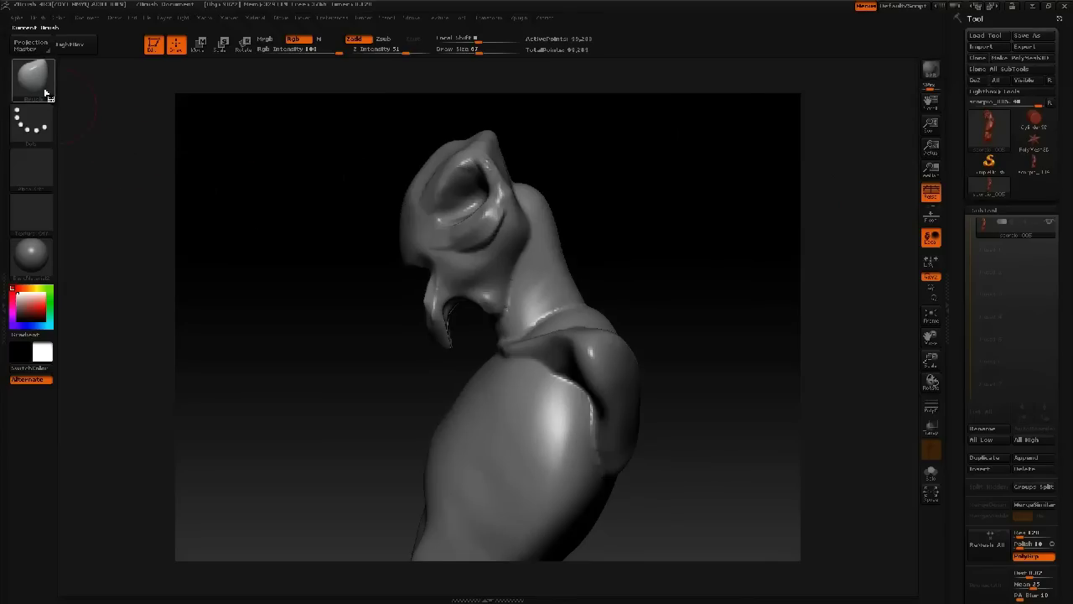
Step: Choose the SelectLasso selection brush and isolate the head by hiding the rest of the body
{"action": "left_click", "coordinate": [38, 92]}
{"action": "left_click", "coordinate": [226, 272]}
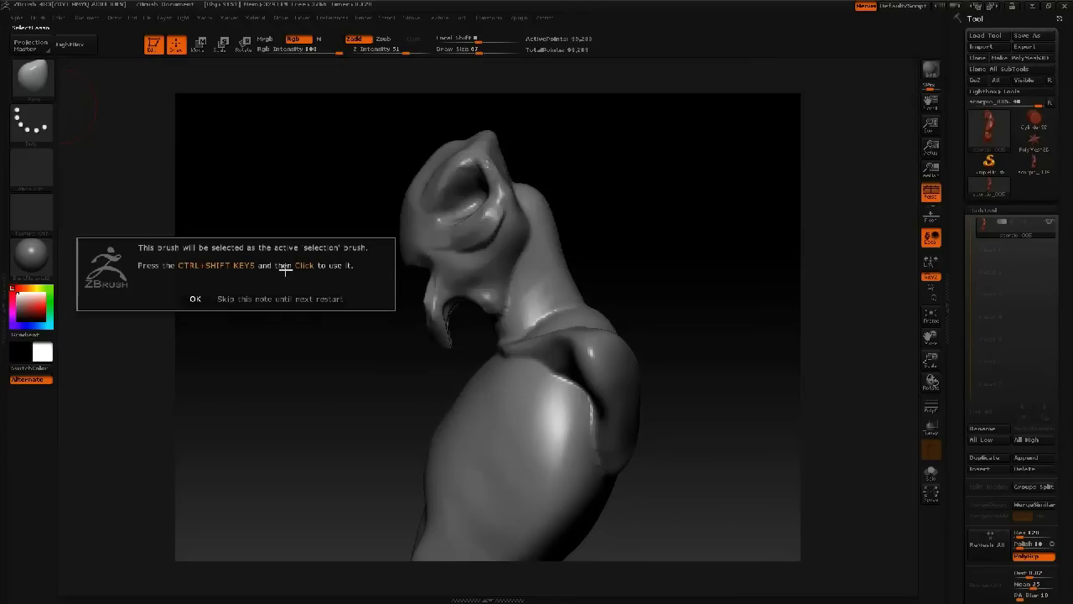
{"action": "left_click", "coordinate": [198, 300]}
{"action": "left_click_drag", "start_coordinate": [366, 114], "coordinate": [321, 252], "text": "ctrl+shift"}
{"action": "mouse_move", "coordinate": [363, 119]}
{"action": "left_mouse_down", "text": "ctrl+shift"}
{"action": "mouse_move", "coordinate": [391, 366]}
{"action": "mouse_move", "coordinate": [467, 362]}
{"action": "mouse_move", "coordinate": [499, 276]}
{"action": "mouse_move", "coordinate": [577, 151]}
{"action": "left_mouse_up", "text": "ctrl+shift"}
Step: Turn off DynaMesh, delete the hidden body geometry and close the hole left in the head
{"action": "left_click_drag", "start_coordinate": [958, 265], "coordinate": [922, 111]}
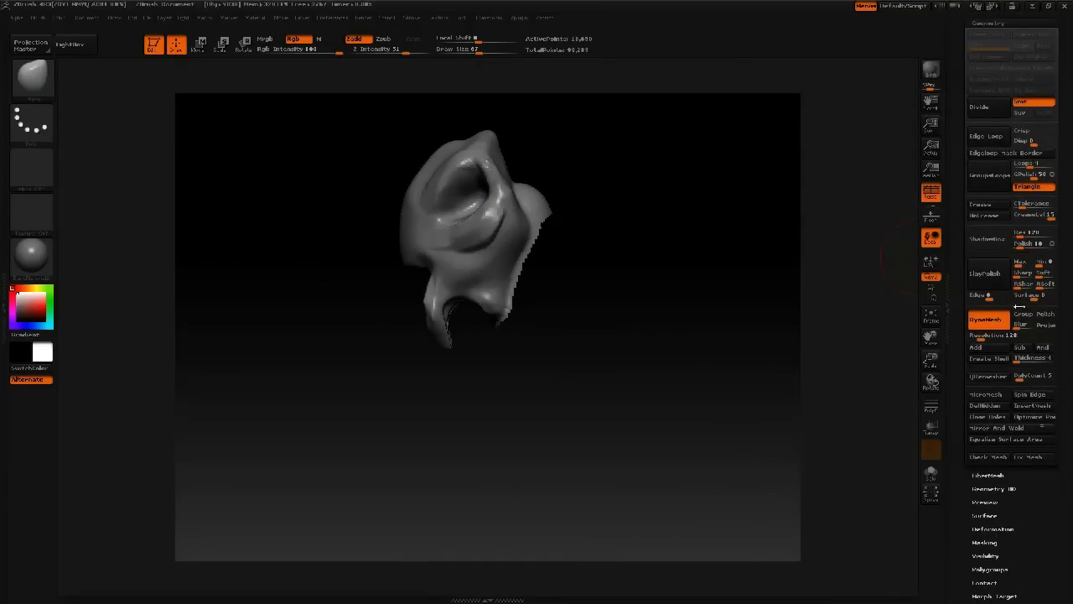
{"action": "left_click", "coordinate": [1001, 319]}
{"action": "left_click", "coordinate": [993, 408]}
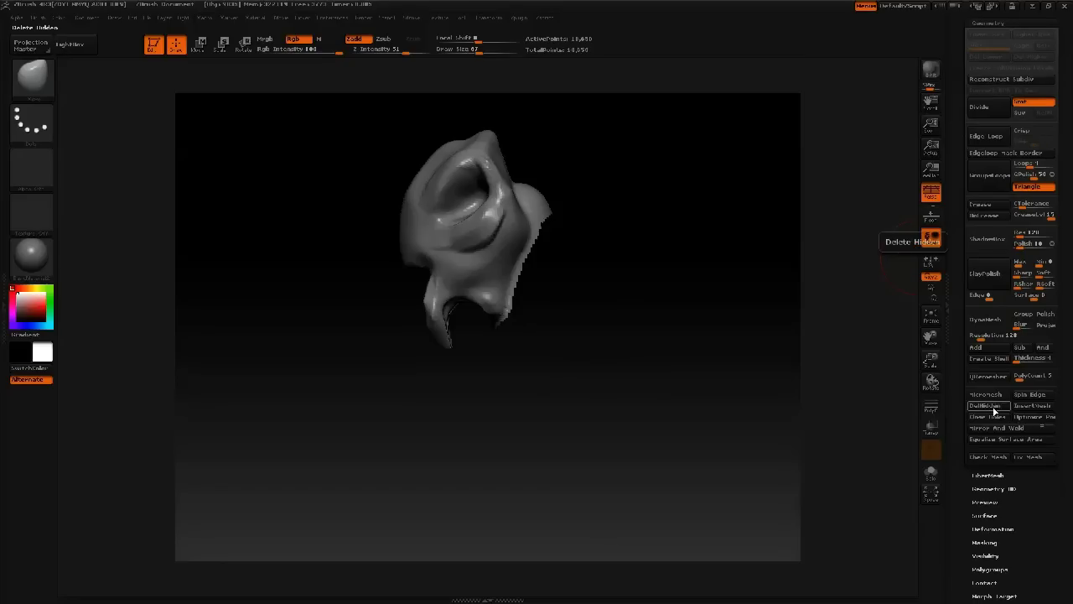
{"action": "left_click", "coordinate": [990, 420]}
Step: Inspect the separated head and its preview among the loaded tools
{"action": "mouse_move", "coordinate": [585, 301]}
{"action": "left_mouse_down"}
{"action": "mouse_move", "coordinate": [528, 293]}
{"action": "mouse_move", "coordinate": [546, 302]}
{"action": "mouse_move", "coordinate": [577, 262]}
{"action": "mouse_move", "coordinate": [653, 246]}
{"action": "mouse_move", "coordinate": [598, 249]}
{"action": "mouse_move", "coordinate": [605, 276]}
{"action": "left_mouse_up"}
{"action": "left_click_drag", "start_coordinate": [956, 92], "coordinate": [967, 272]}
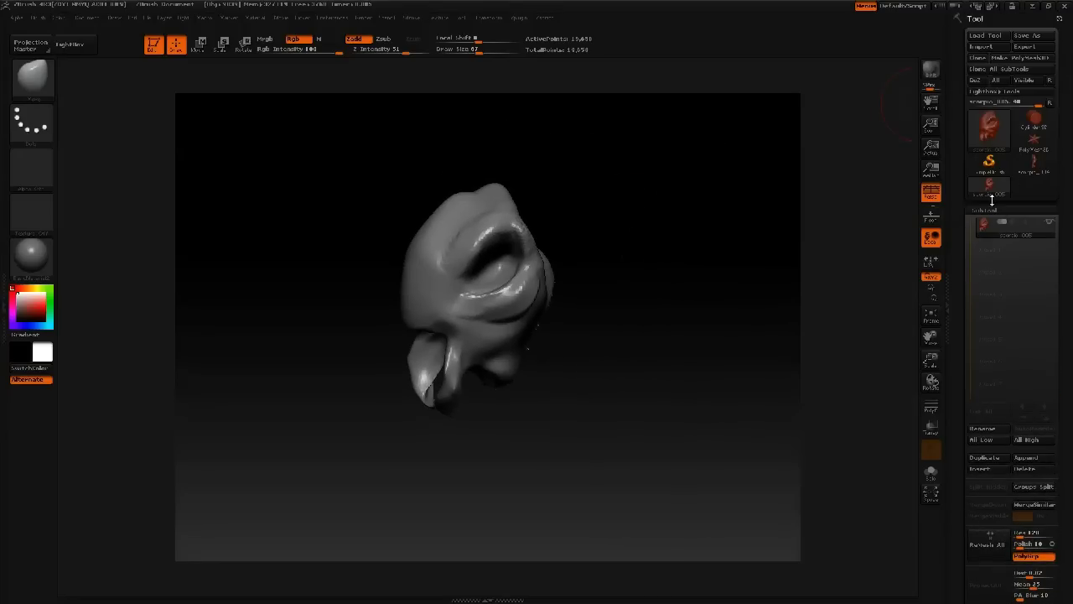
{"action": "mouse_move", "coordinate": [995, 198]}
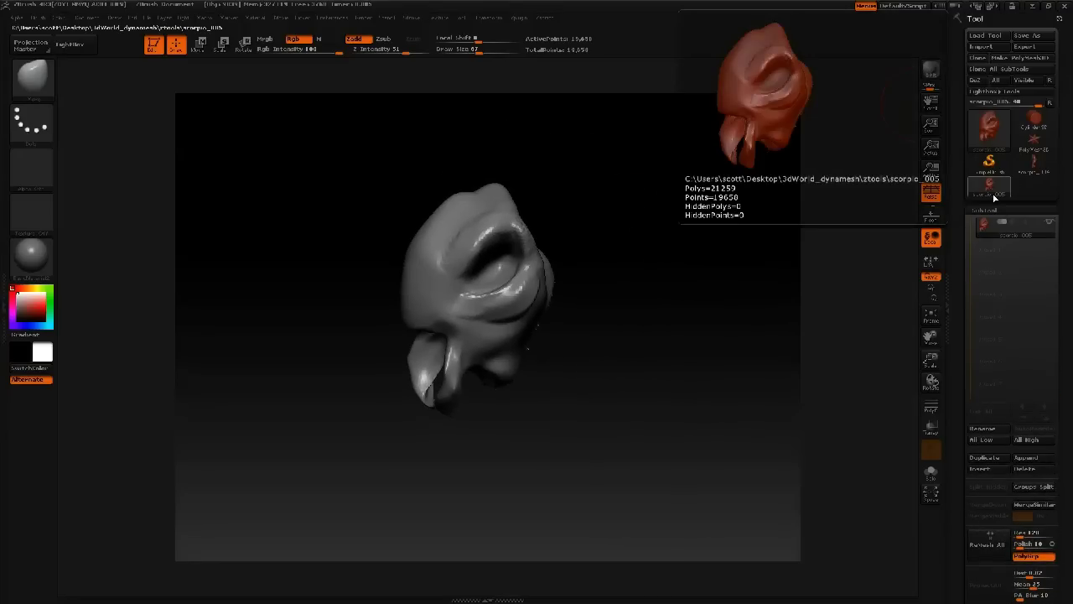
Step: Switch back to the full creature tool and choose the InsertNose brush
{"action": "left_click", "coordinate": [1032, 167]}
{"action": "left_click_drag", "start_coordinate": [711, 287], "coordinate": [688, 256], "text": "alt"}
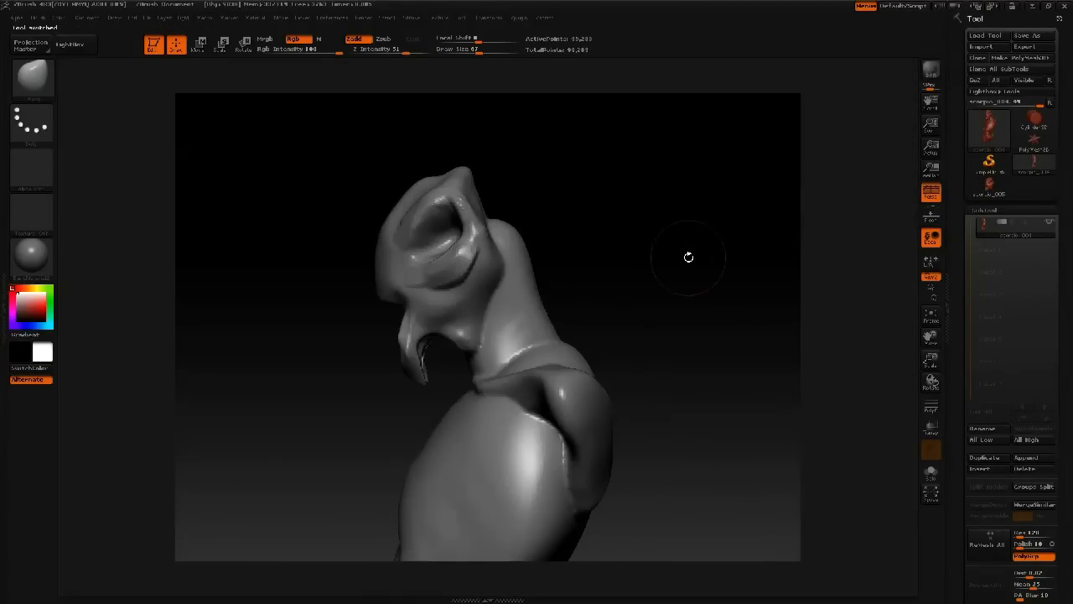
{"action": "key", "text": "b"}
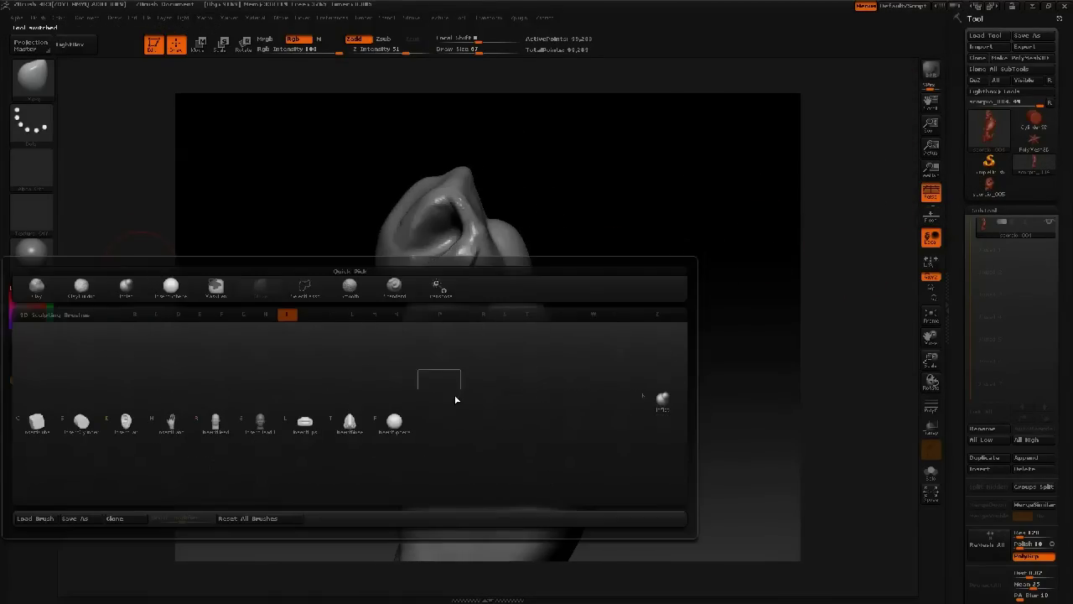
{"action": "left_click", "coordinate": [365, 429]}
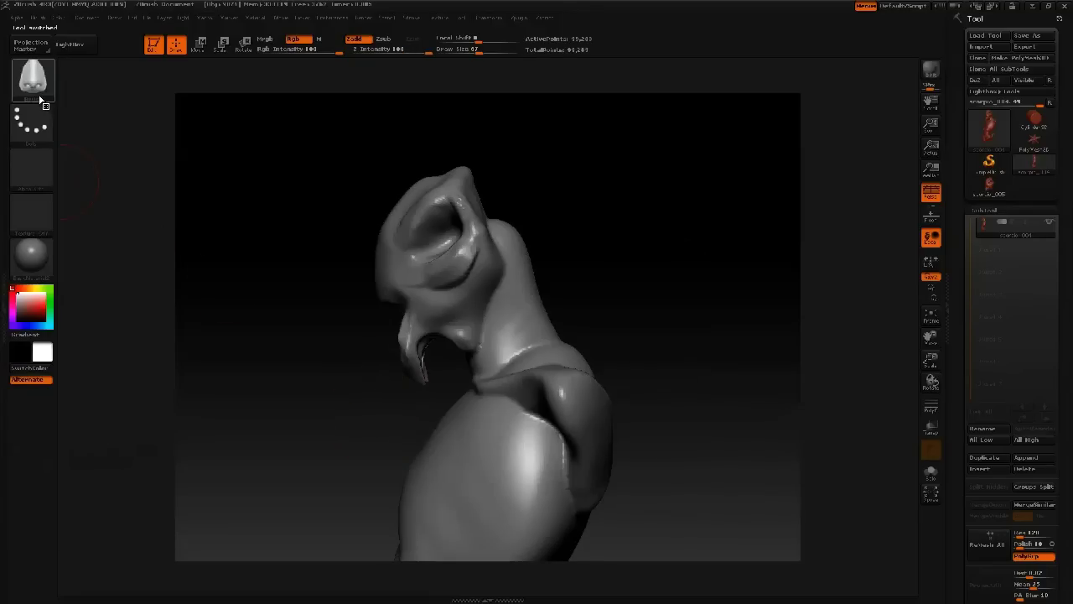
Step: Replace the insert brush's mesh with the separated head tool in the brush modifiers
{"action": "left_click", "coordinate": [36, 17]}
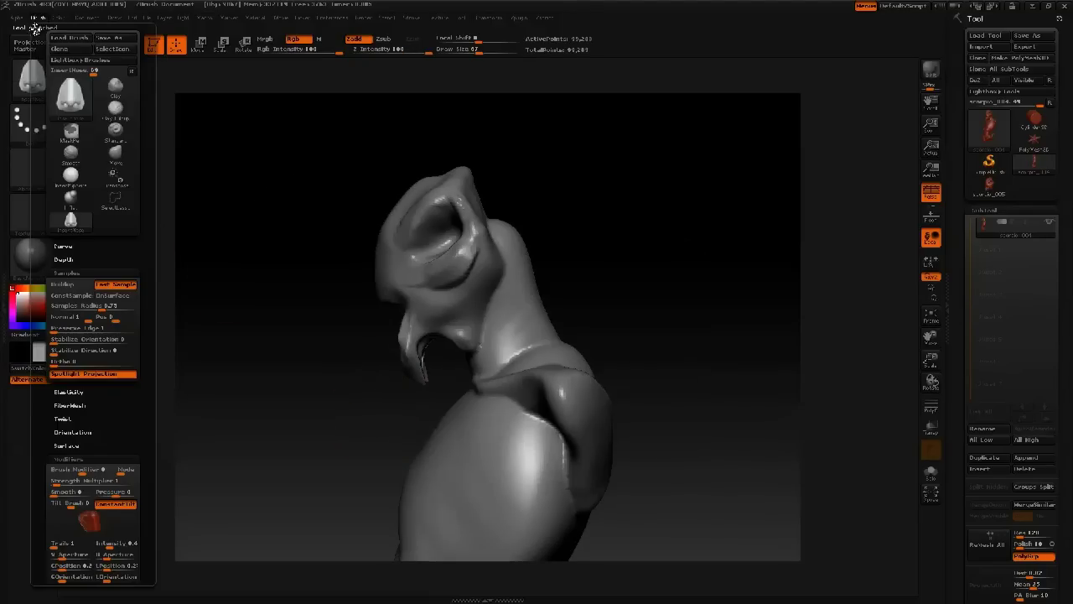
{"action": "left_click", "coordinate": [80, 275]}
{"action": "left_click_drag", "start_coordinate": [120, 285], "coordinate": [120, 223]}
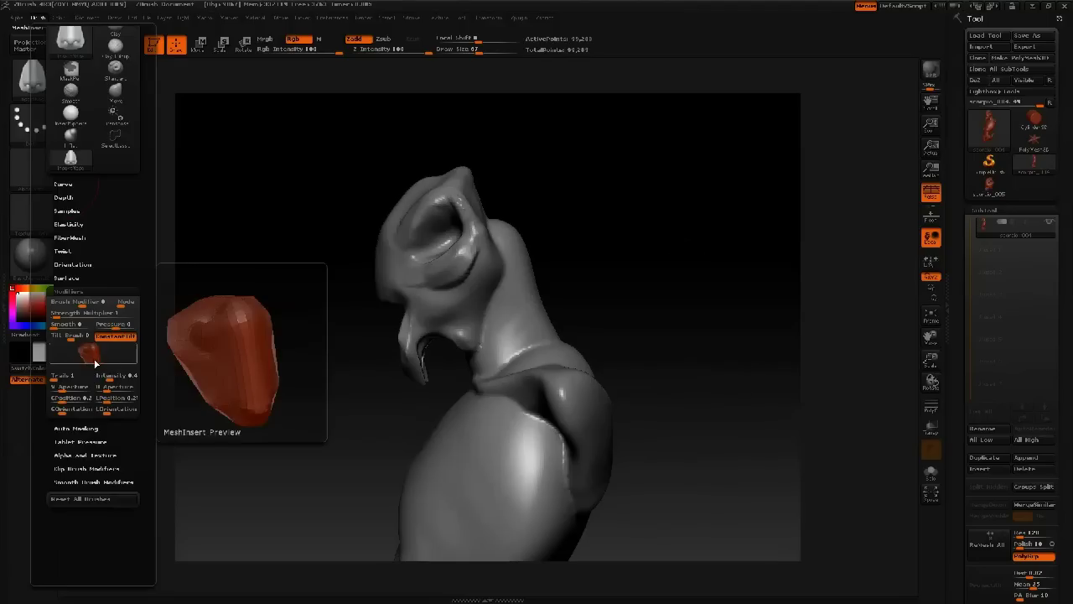
{"action": "left_click", "coordinate": [102, 363]}
{"action": "left_click", "coordinate": [217, 376]}
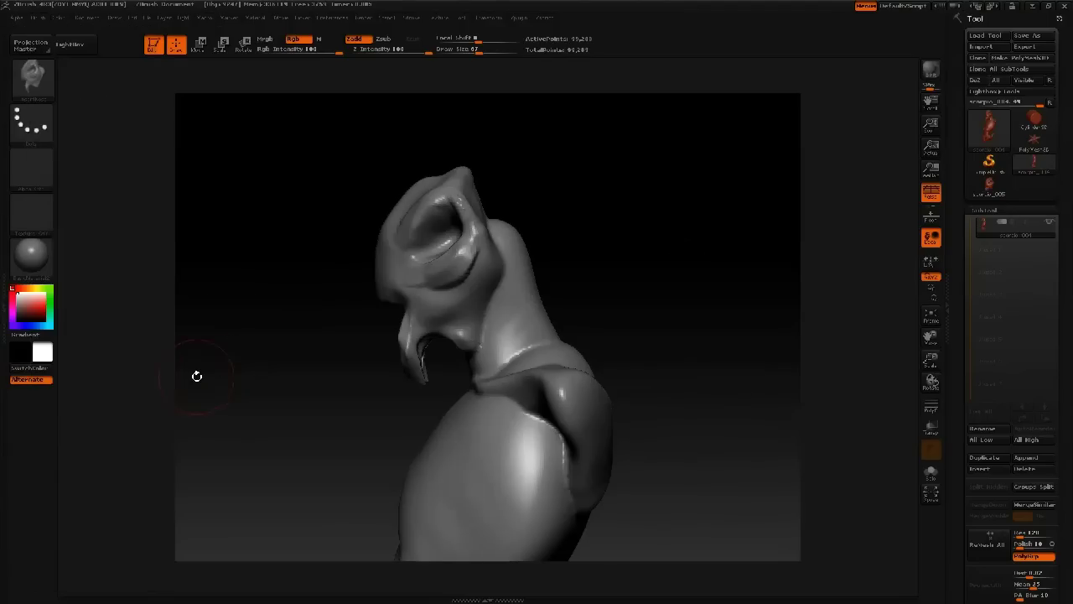
Step: Insert a copy of the head on the creature's upper back and rotate it upright to match the original head
{"action": "left_click_drag", "start_coordinate": [218, 258], "coordinate": [219, 215]}
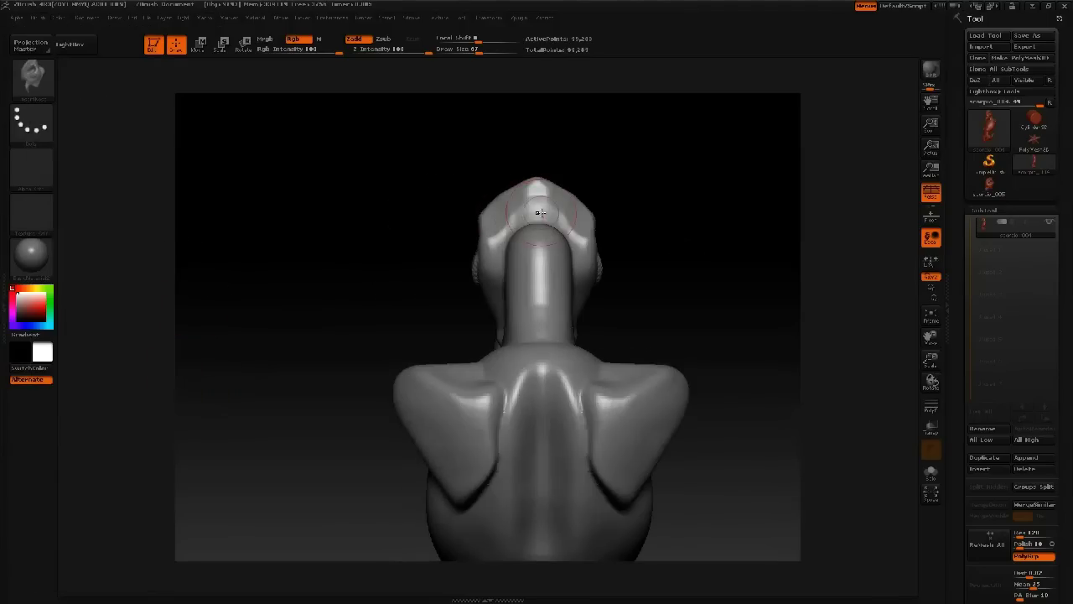
{"action": "left_click_drag", "start_coordinate": [564, 242], "coordinate": [647, 382]}
{"action": "left_click_drag", "start_coordinate": [456, 298], "coordinate": [382, 267]}
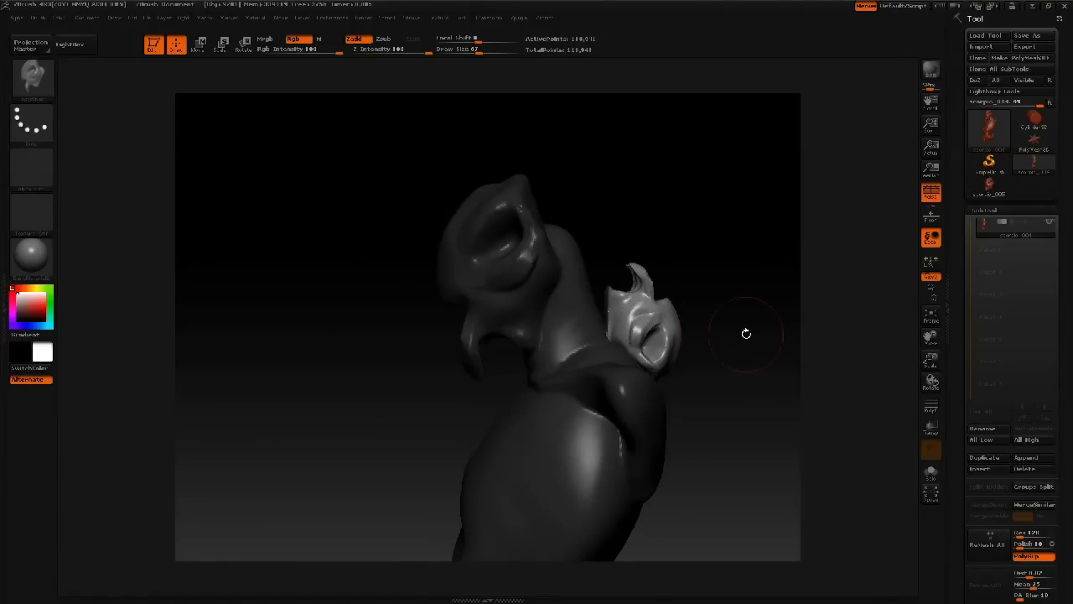
{"action": "key", "text": "r"}
{"action": "left_click_drag", "start_coordinate": [654, 322], "coordinate": [777, 371]}
{"action": "mouse_move", "coordinate": [776, 372]}
{"action": "left_mouse_down"}
{"action": "mouse_move", "coordinate": [661, 199]}
{"action": "mouse_move", "coordinate": [564, 199]}
{"action": "left_mouse_up"}
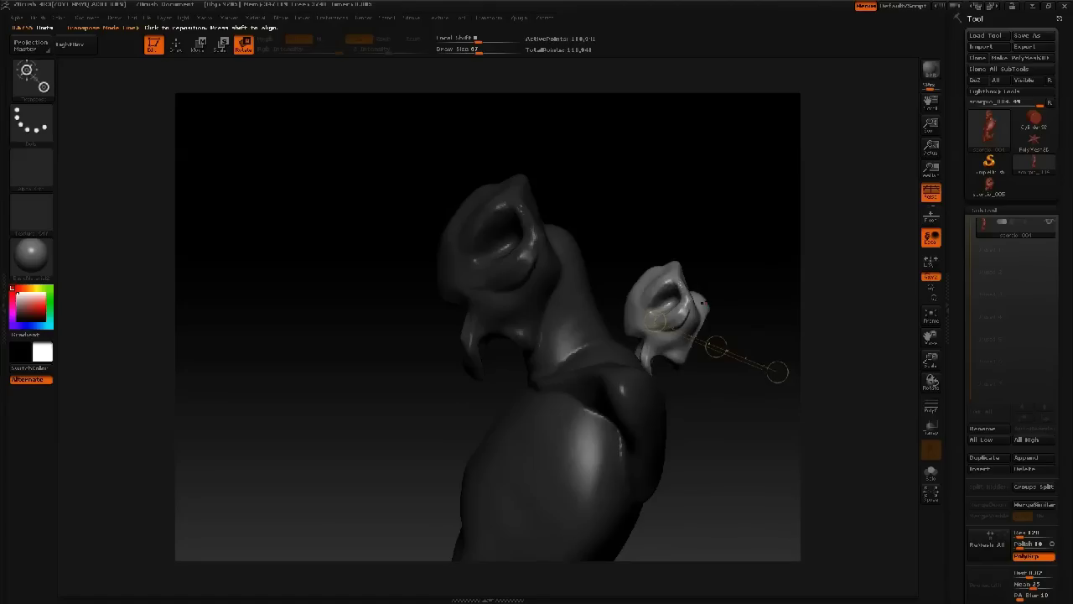
Step: Move the inserted head up behind the original head and scale it with the transpose line
{"action": "key", "text": "w"}
{"action": "left_click_drag", "start_coordinate": [716, 347], "coordinate": [616, 239]}
{"action": "left_click_drag", "start_coordinate": [660, 184], "coordinate": [643, 196]}
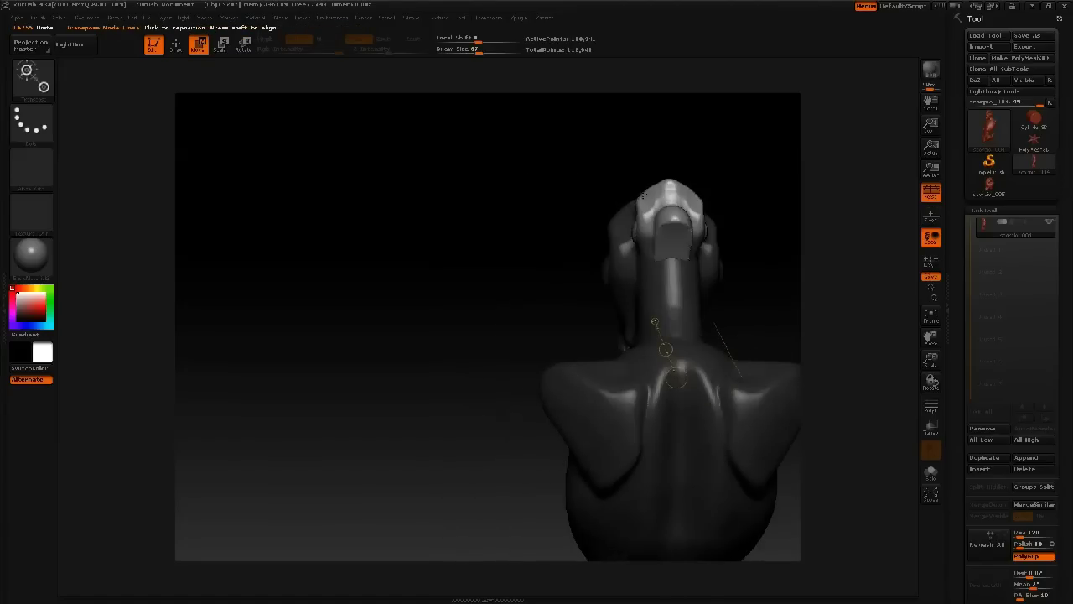
{"action": "mouse_move", "coordinate": [671, 260]}
{"action": "left_mouse_down"}
{"action": "mouse_move", "coordinate": [669, 250]}
{"action": "mouse_move", "coordinate": [479, 208]}
{"action": "mouse_move", "coordinate": [264, 170]}
{"action": "left_mouse_up"}
{"action": "key", "text": "e"}
{"action": "mouse_move", "coordinate": [358, 122]}
{"action": "left_mouse_down"}
{"action": "mouse_move", "coordinate": [532, 105]}
{"action": "mouse_move", "coordinate": [522, 91]}
{"action": "mouse_move", "coordinate": [444, 190]}
{"action": "mouse_move", "coordinate": [450, 209]}
{"action": "mouse_move", "coordinate": [519, 194]}
{"action": "left_mouse_up"}
Step: Reposition the inserted head from several angles so it nests centrally into the back of the original head
{"action": "key", "text": "w"}
{"action": "left_click_drag", "start_coordinate": [533, 273], "coordinate": [490, 174]}
{"action": "left_click_drag", "start_coordinate": [512, 224], "coordinate": [513, 223]}
{"action": "left_click_drag", "start_coordinate": [524, 240], "coordinate": [527, 251]}
{"action": "mouse_move", "coordinate": [576, 304]}
{"action": "left_mouse_down"}
{"action": "mouse_move", "coordinate": [647, 232]}
{"action": "mouse_move", "coordinate": [676, 221]}
{"action": "left_mouse_up"}
{"action": "left_click_drag", "start_coordinate": [624, 264], "coordinate": [611, 270]}
{"action": "left_click_drag", "start_coordinate": [492, 238], "coordinate": [536, 243]}
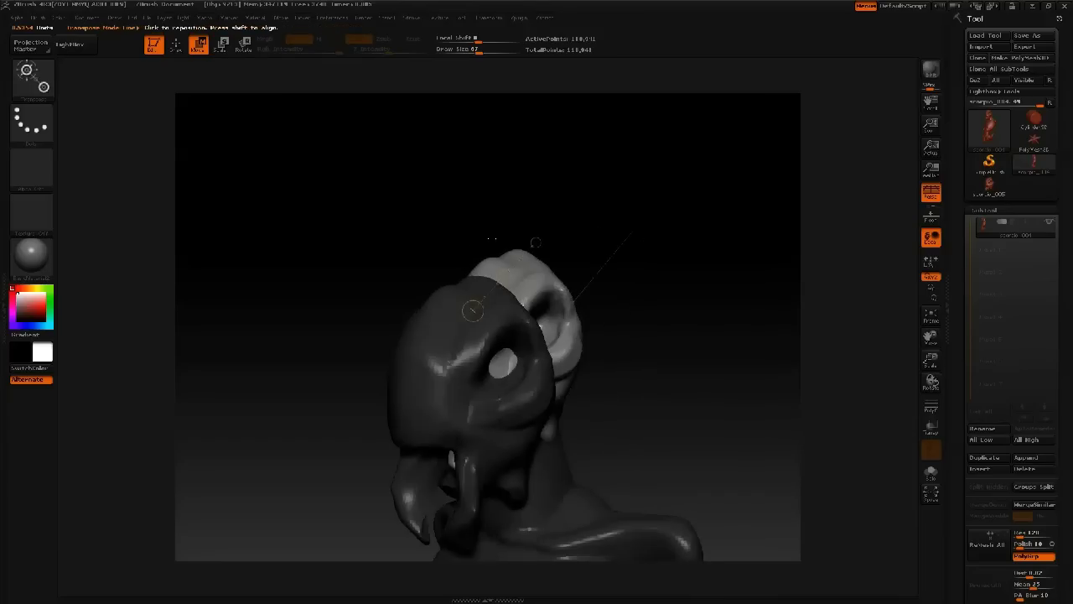
{"action": "left_click_drag", "start_coordinate": [665, 309], "coordinate": [650, 312]}
Step: Invert the mask and reshape the original head's eye socket with the Move brush where it meets the inserted head
{"action": "key", "text": "ctrl"}
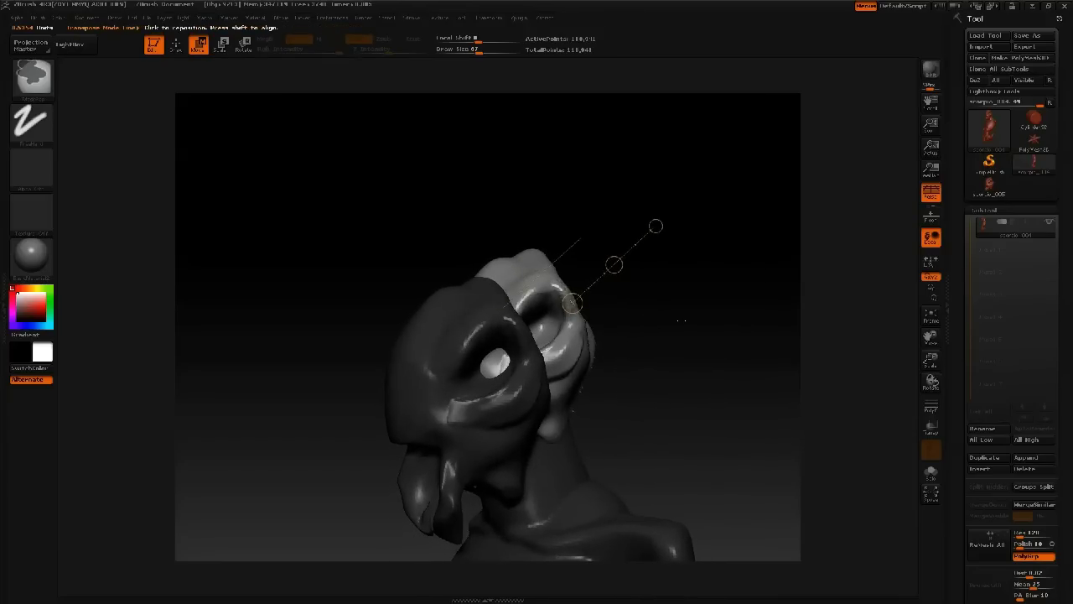
{"action": "left_click", "coordinate": [683, 323], "text": "ctrl"}
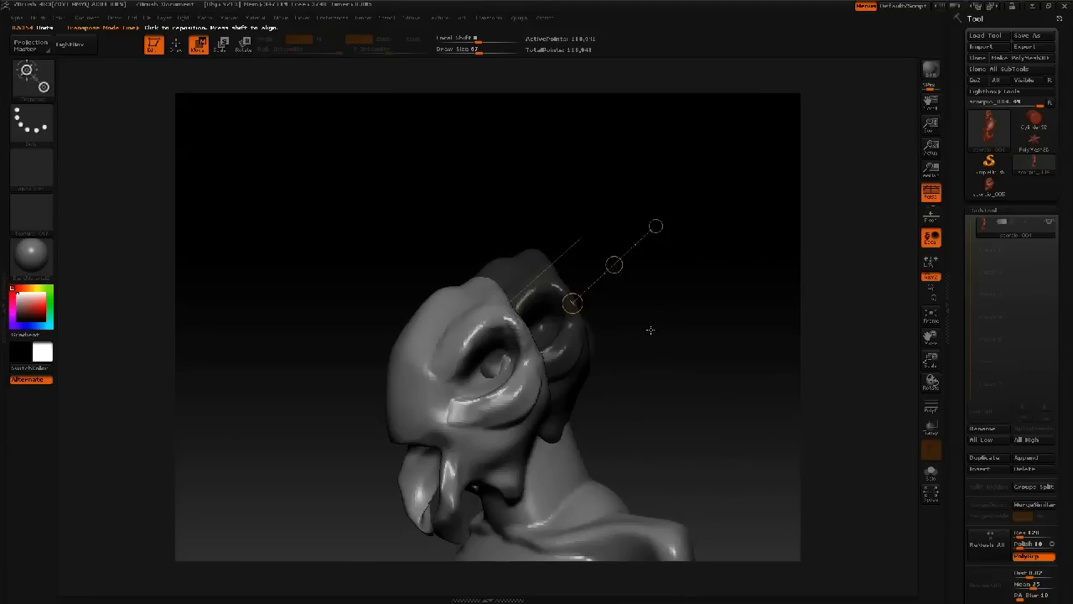
{"action": "key", "text": "q"}
{"action": "key", "text": "space"}
{"action": "right_click_drag", "start_coordinate": [518, 328], "coordinate": [566, 330]}
{"action": "key", "text": "space"}
{"action": "left_click", "coordinate": [561, 322]}
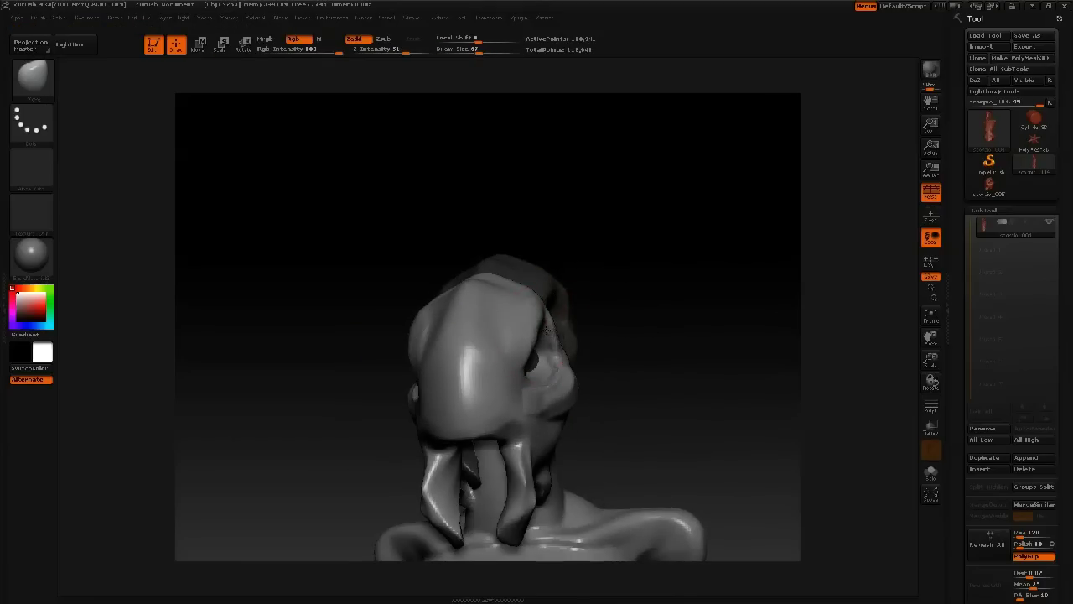
{"action": "right_click_drag", "start_coordinate": [548, 333], "coordinate": [525, 339]}
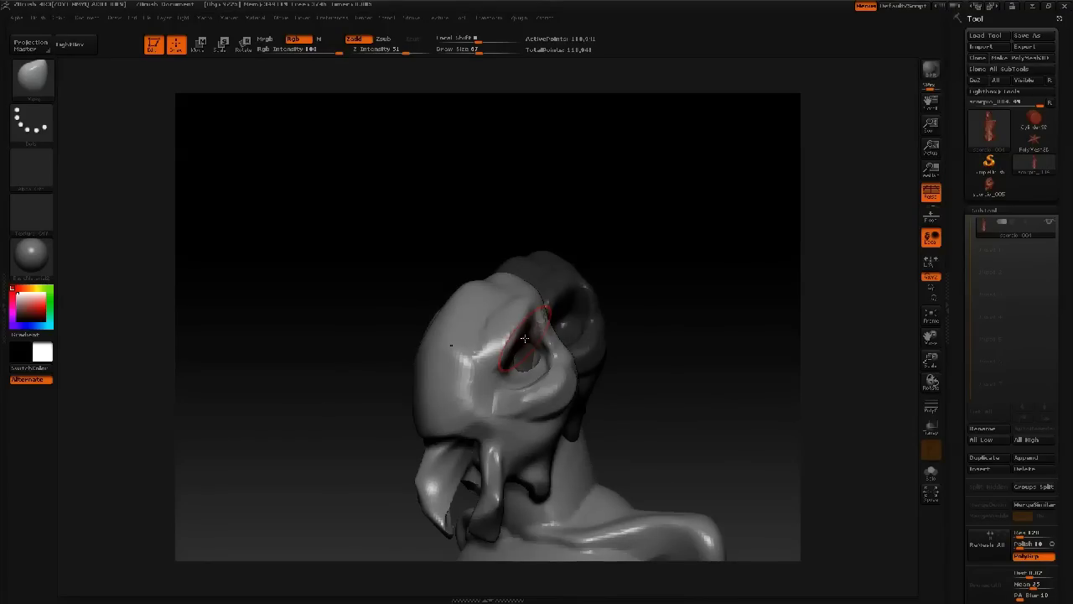
{"action": "right_click_drag", "start_coordinate": [494, 250], "coordinate": [513, 257]}
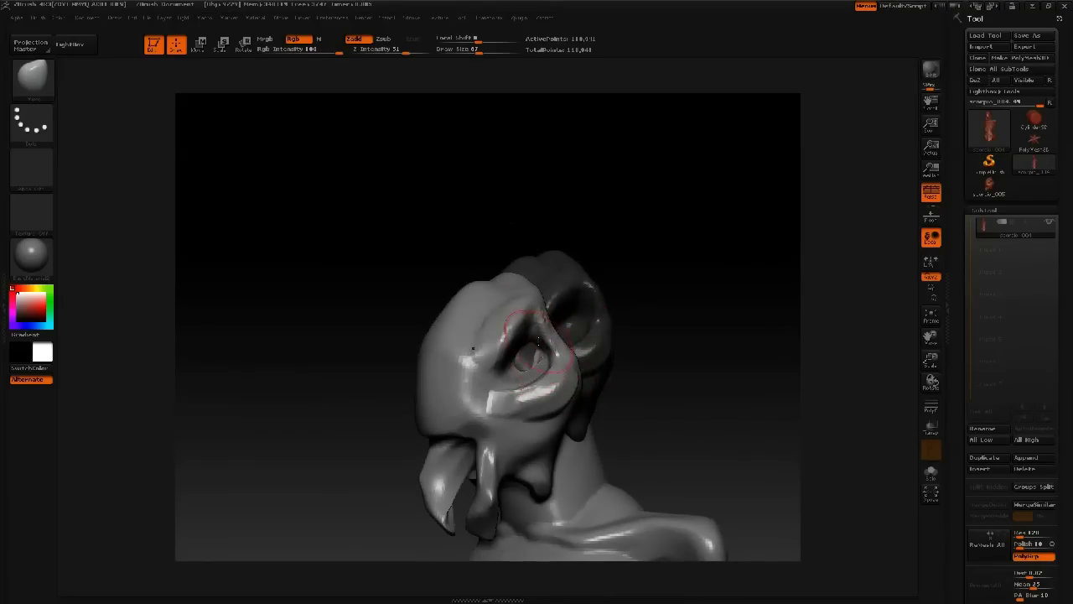
{"action": "right_click_drag", "start_coordinate": [538, 341], "coordinate": [551, 354]}
{"action": "left_click_drag", "start_coordinate": [552, 356], "coordinate": [544, 343]}
Step: Reduce the Move brush size and refine the rear rim of the original head's eye socket
{"action": "left_click", "coordinate": [623, 208], "text": "ctrl"}
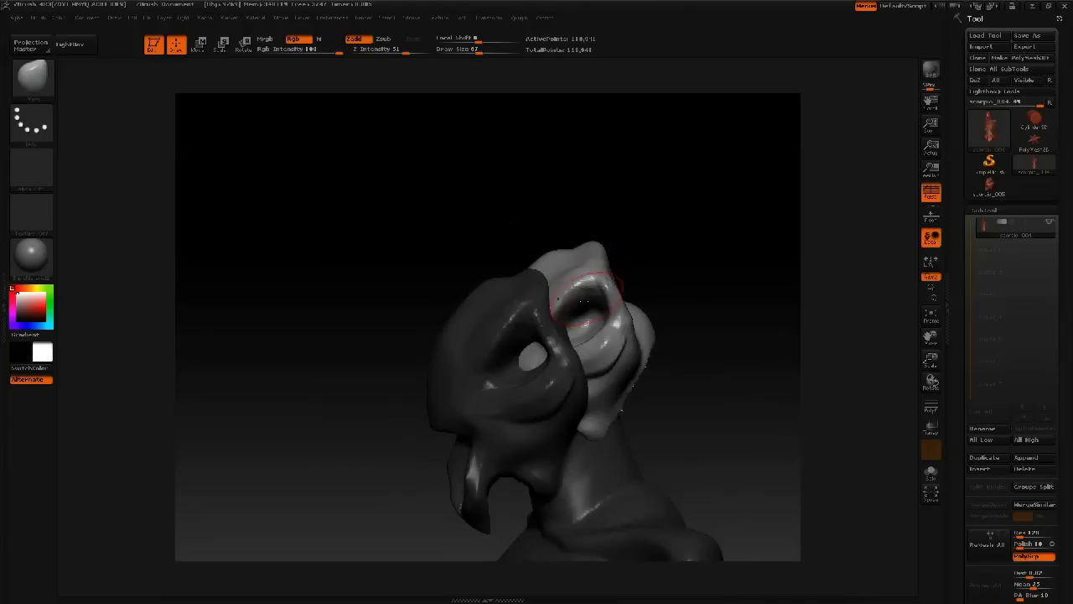
{"action": "left_click", "coordinate": [652, 226], "text": "ctrl"}
{"action": "key", "text": "space"}
{"action": "left_click_drag", "start_coordinate": [582, 318], "coordinate": [576, 319]}
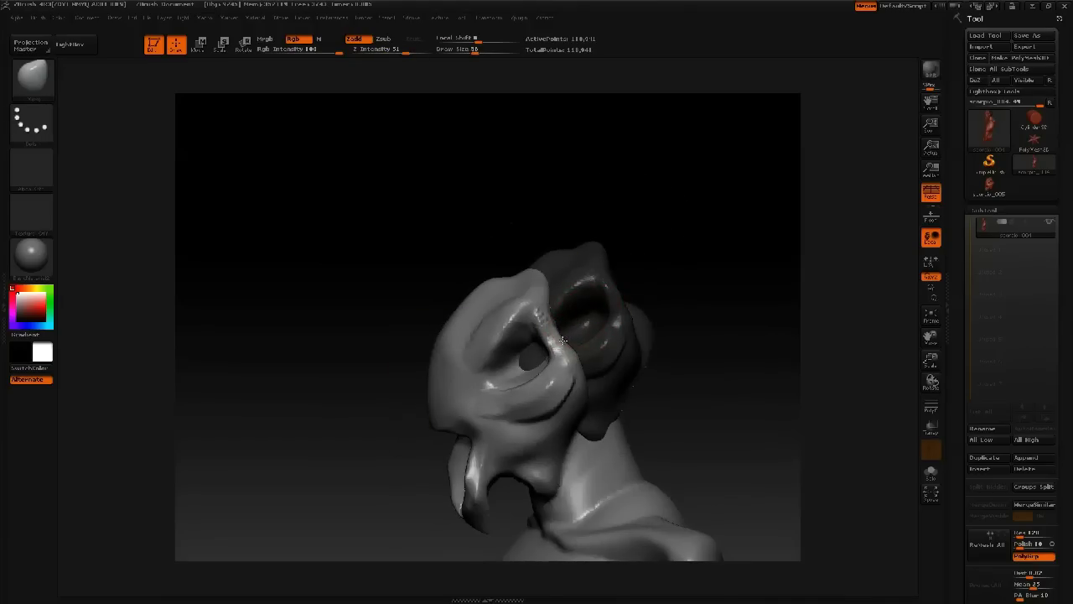
Step: Invert the mask to free the inserted head and move it slightly upward
{"action": "left_click", "coordinate": [654, 248], "text": "ctrl"}
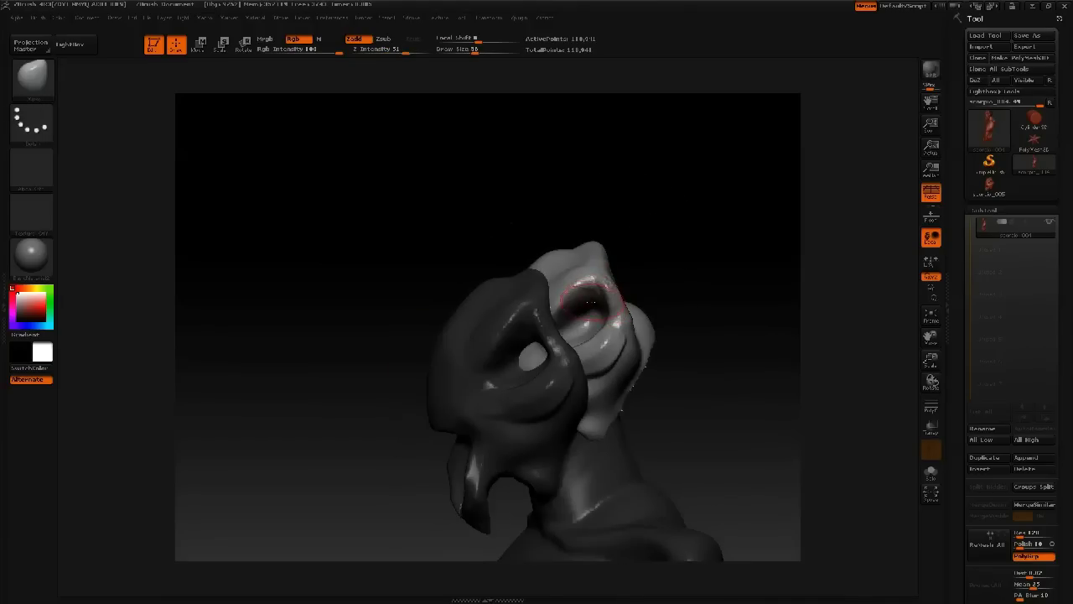
{"action": "key", "text": "w"}
{"action": "left_click_drag", "start_coordinate": [543, 192], "coordinate": [555, 190]}
{"action": "left_click_drag", "start_coordinate": [579, 319], "coordinate": [562, 203]}
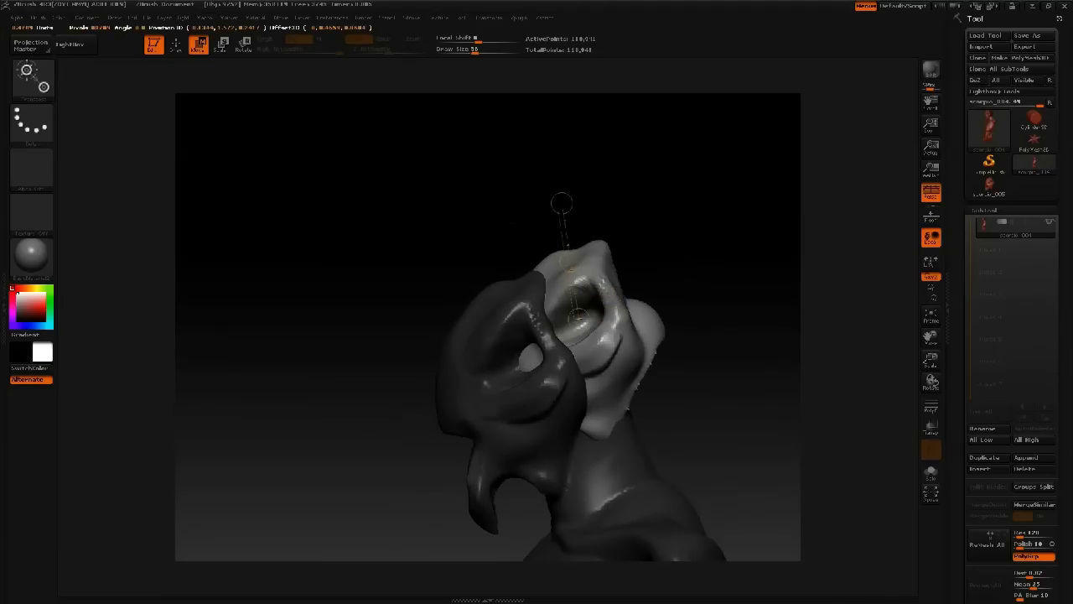
{"action": "left_click_drag", "start_coordinate": [576, 254], "coordinate": [575, 241]}
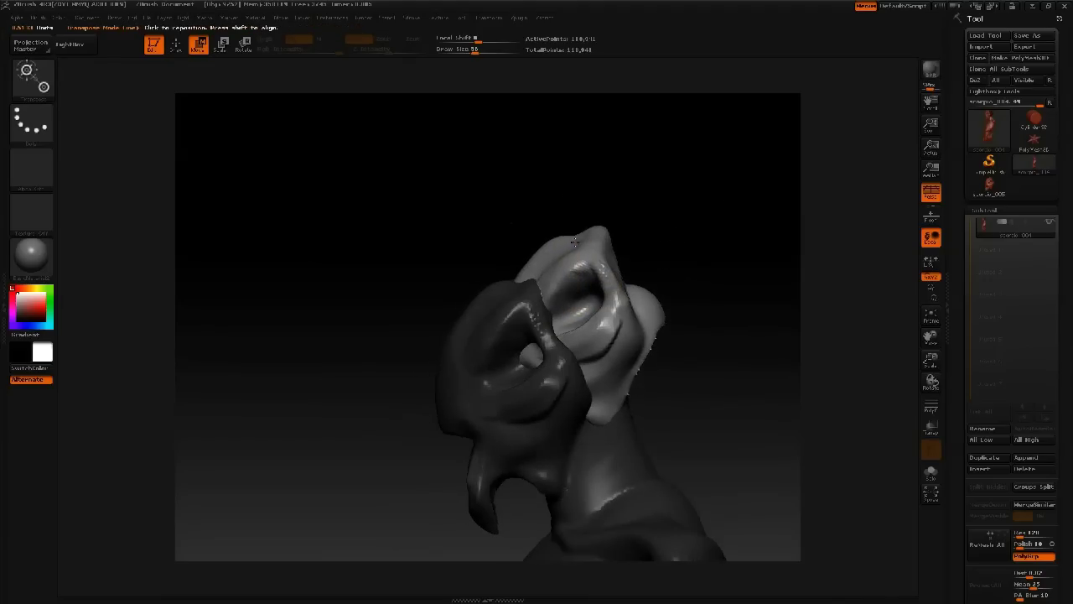
Step: Scale the inserted head down slightly and move it closer against the original head
{"action": "left_click_drag", "start_coordinate": [553, 314], "coordinate": [648, 249]}
{"action": "key", "text": "e"}
{"action": "left_click_drag", "start_coordinate": [701, 207], "coordinate": [677, 215]}
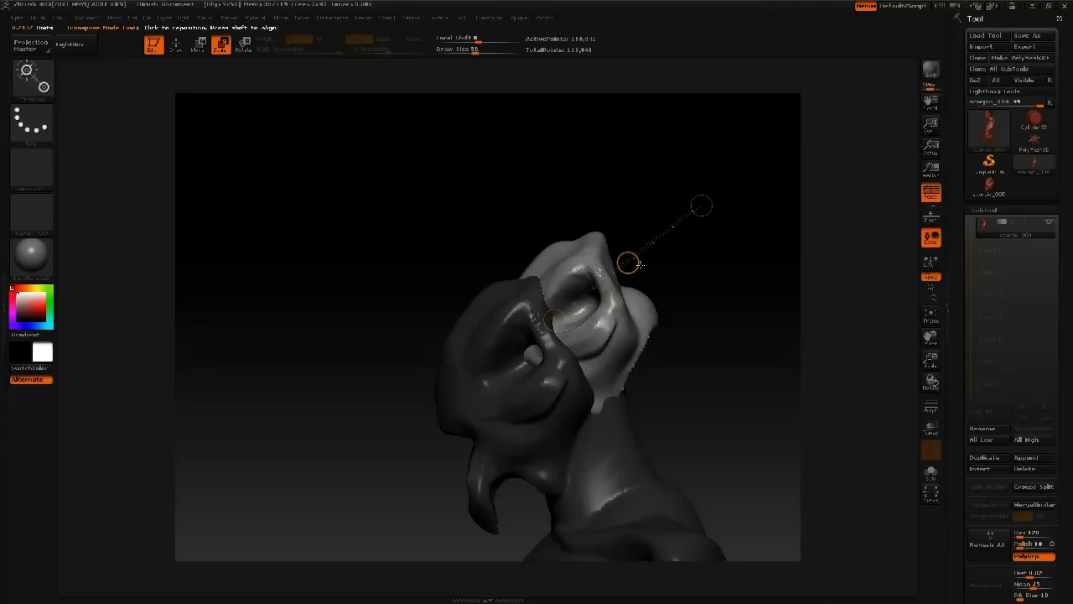
{"action": "key", "text": "w"}
{"action": "left_click_drag", "start_coordinate": [633, 261], "coordinate": [622, 267]}
{"action": "left_click_drag", "start_coordinate": [492, 195], "coordinate": [507, 194]}
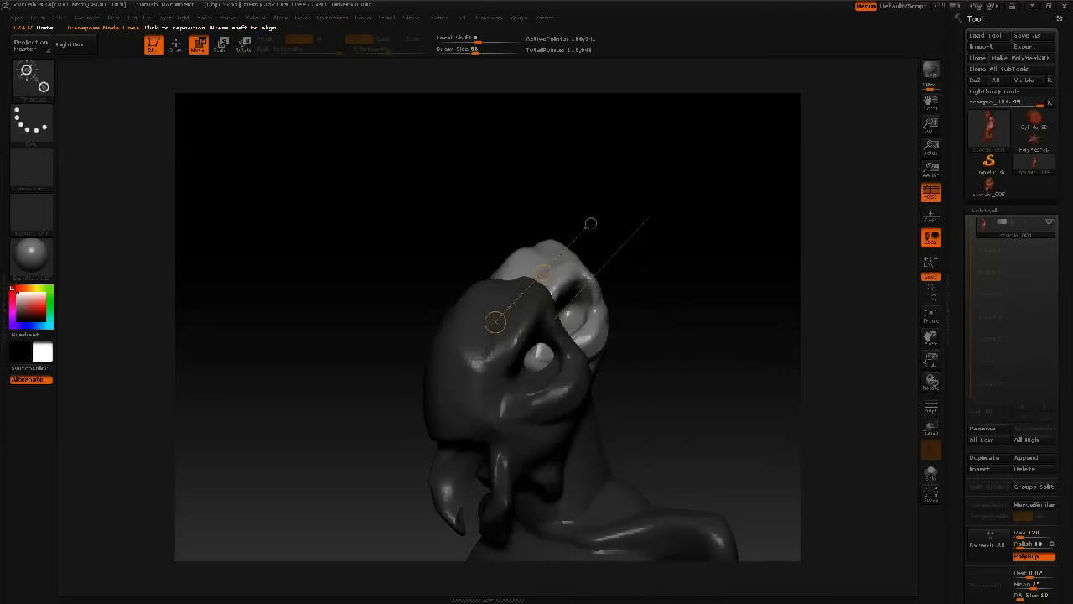
{"action": "left_click_drag", "start_coordinate": [658, 140], "coordinate": [519, 166]}
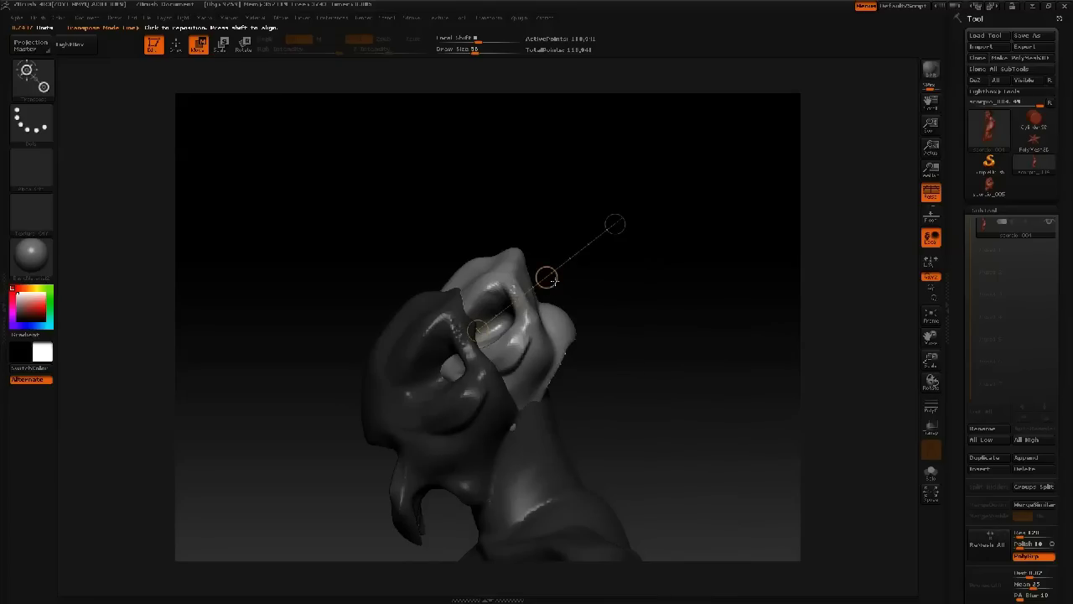
Step: Duplicate the inserted head up and back along the transpose line and scale the new copy down slightly
{"action": "mouse_move", "coordinate": [549, 278]}
{"action": "left_mouse_down", "text": "ctrl"}
{"action": "mouse_move", "coordinate": [597, 231]}
{"action": "mouse_move", "coordinate": [588, 246]}
{"action": "left_mouse_up", "text": "ctrl"}
{"action": "key", "text": "ctrl+z"}
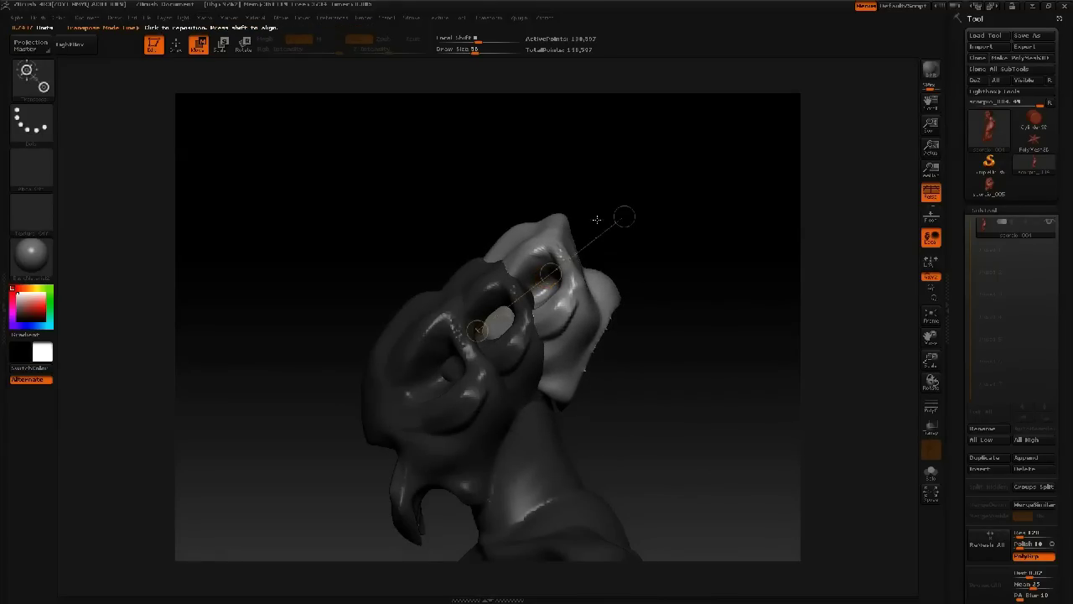
{"action": "key", "text": "e"}
{"action": "left_click_drag", "start_coordinate": [624, 216], "coordinate": [615, 223]}
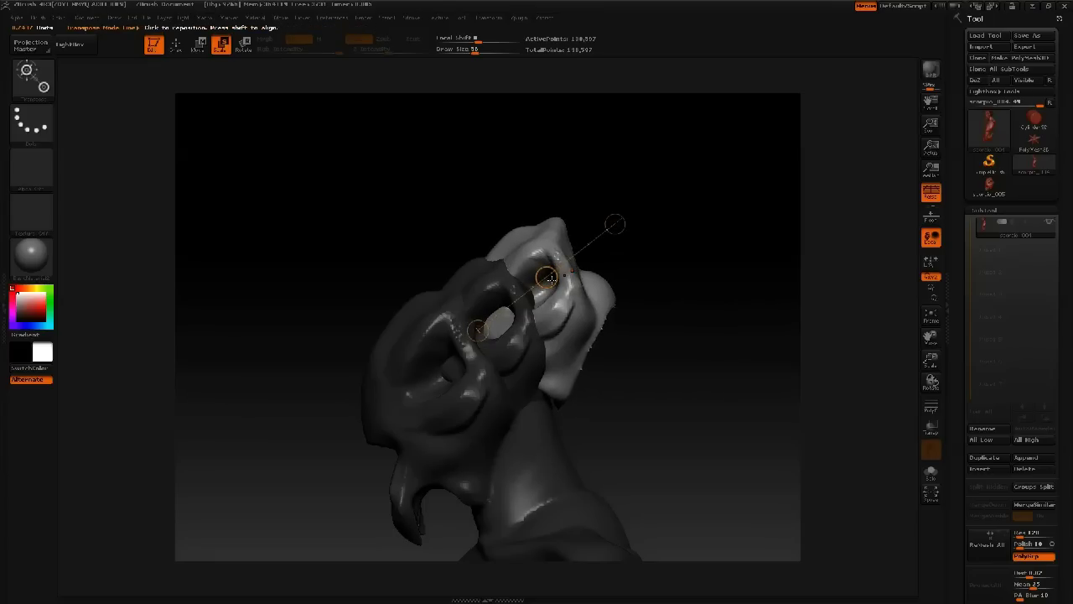
Step: Duplicate the rearmost head once more along the same line, shrink the copy slightly and adjust its position
{"action": "left_click_drag", "start_coordinate": [546, 277], "coordinate": [590, 242]}
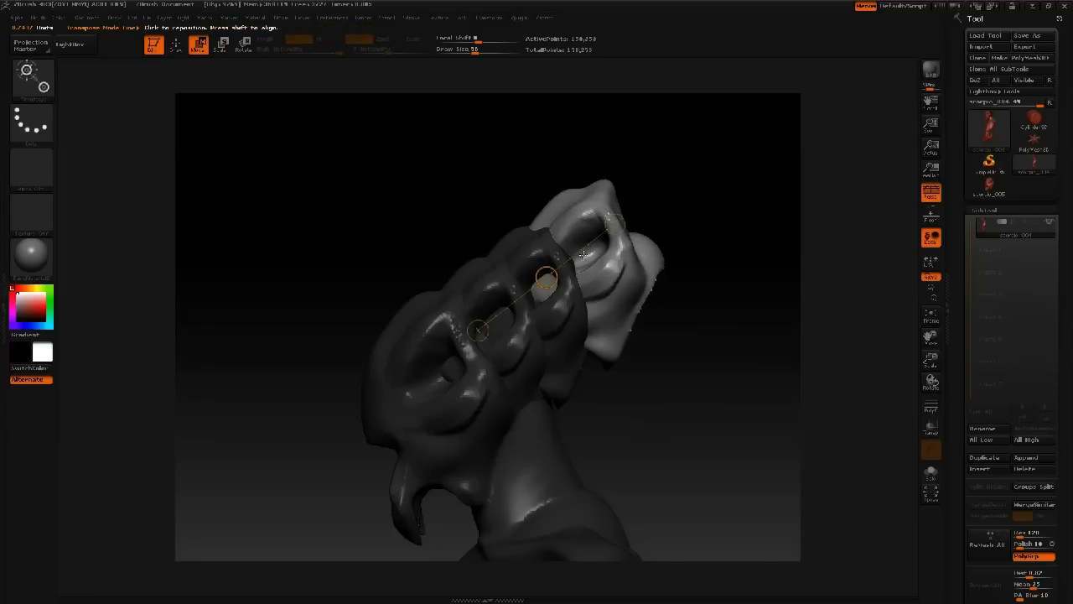
{"action": "key", "text": "e"}
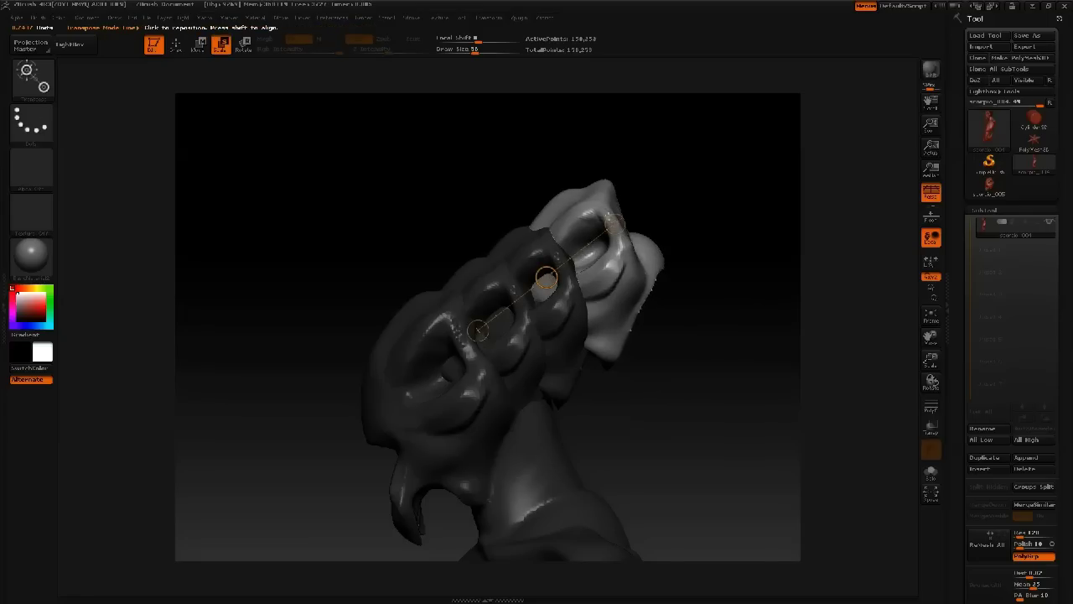
{"action": "left_click_drag", "start_coordinate": [612, 227], "coordinate": [604, 234]}
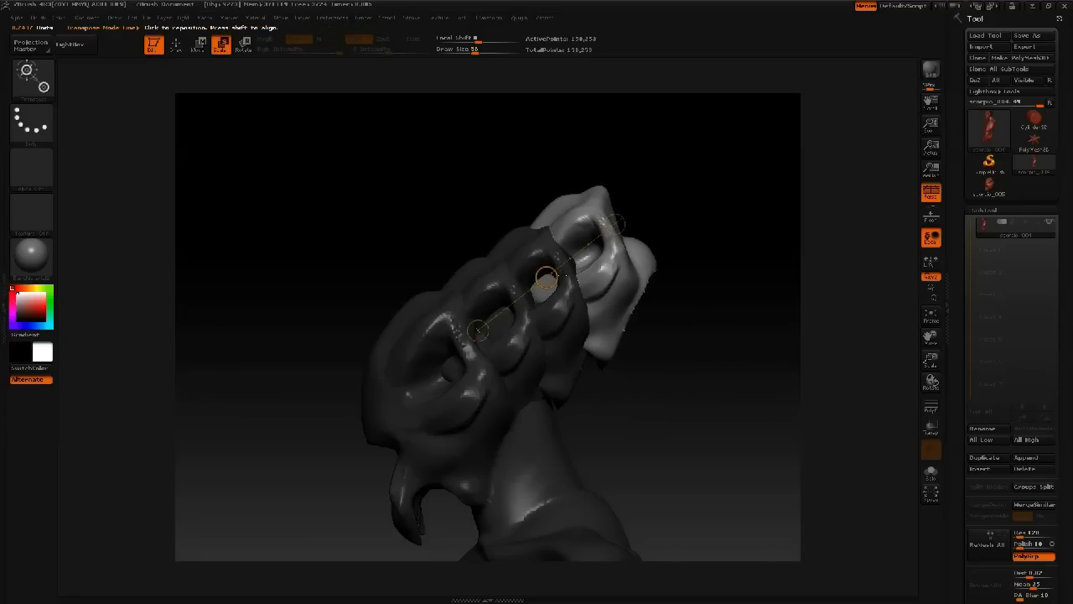
{"action": "key", "text": "w"}
{"action": "left_click_drag", "start_coordinate": [546, 277], "coordinate": [555, 271]}
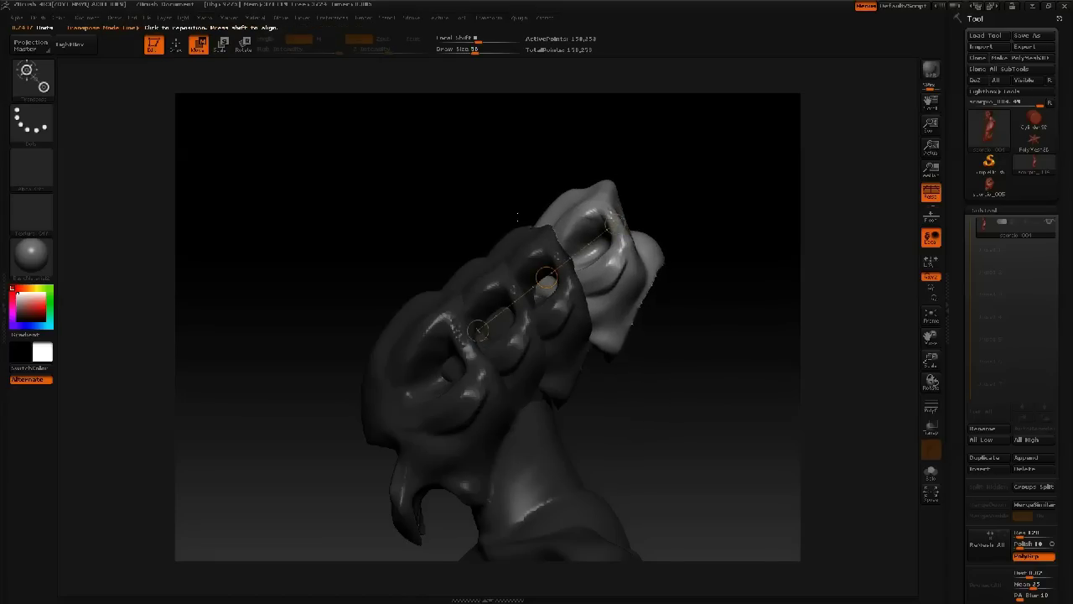
Step: Draw a new transpose line from the rearmost head, then shift and rotate that head to follow the crest's curve
{"action": "left_click_drag", "start_coordinate": [472, 193], "coordinate": [495, 193]}
{"action": "left_click_drag", "start_coordinate": [623, 225], "coordinate": [635, 172], "text": "alt"}
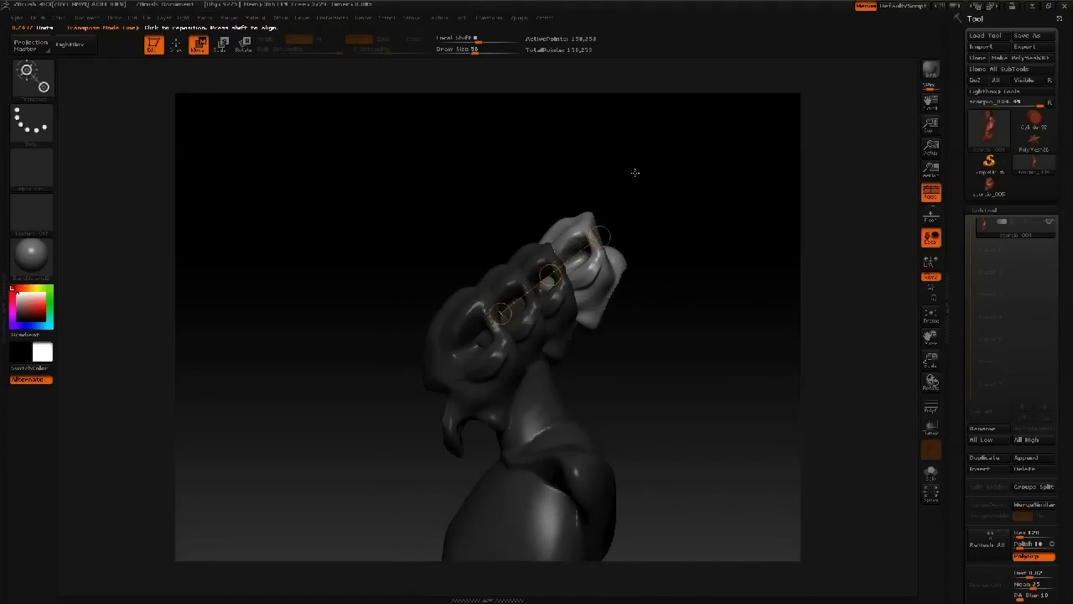
{"action": "left_click_drag", "start_coordinate": [554, 277], "coordinate": [598, 247]}
{"action": "key", "text": "r"}
{"action": "left_click_drag", "start_coordinate": [643, 206], "coordinate": [630, 198]}
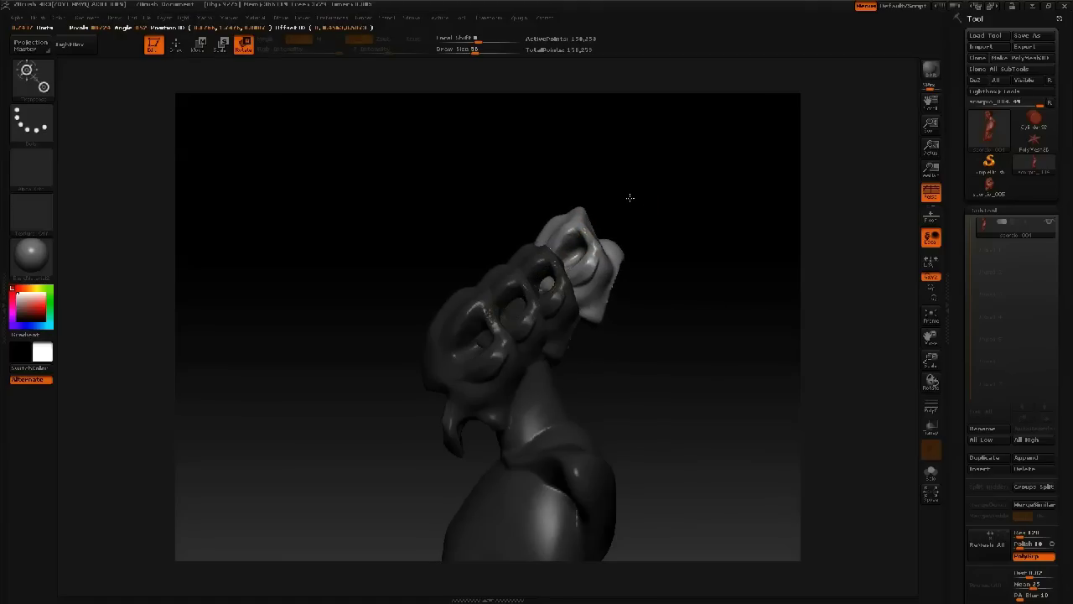
Step: Return to Draw mode, isolate the inserted heads to check their polygroup, and show the whole creature again
{"action": "key", "text": "q"}
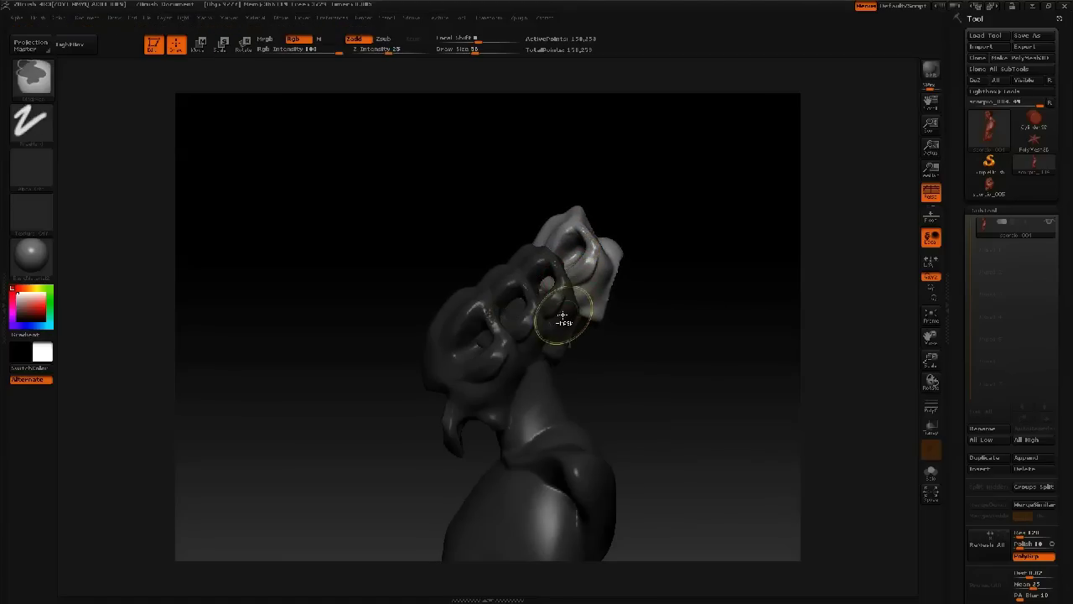
{"action": "left_click", "coordinate": [567, 326], "text": "ctrl+shift"}
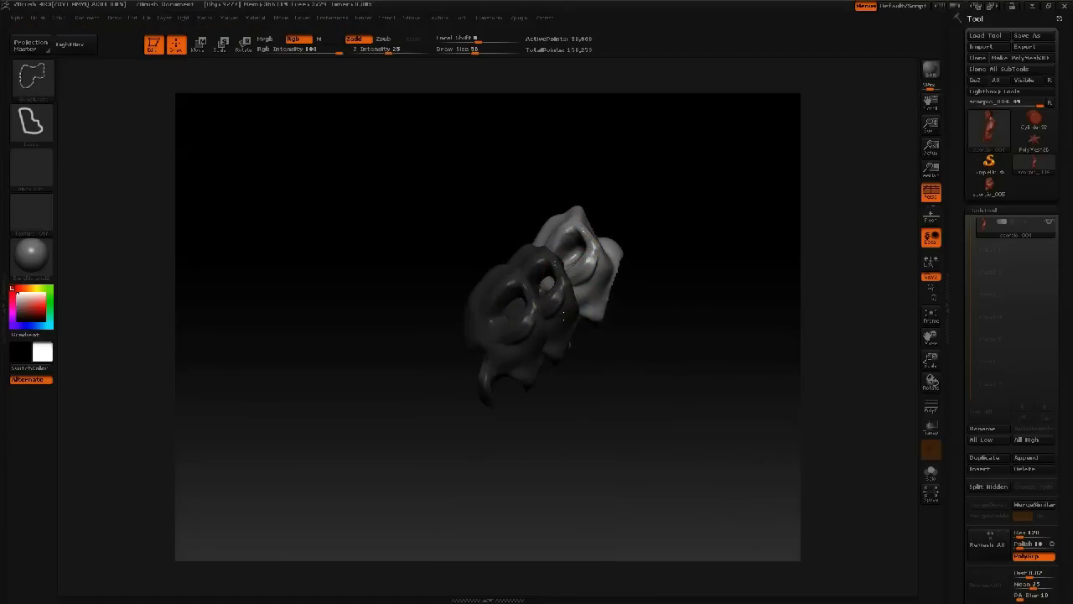
{"action": "left_click", "coordinate": [564, 316], "text": "ctrl+shift"}
{"action": "left_click", "coordinate": [563, 316], "text": "ctrl+shift"}
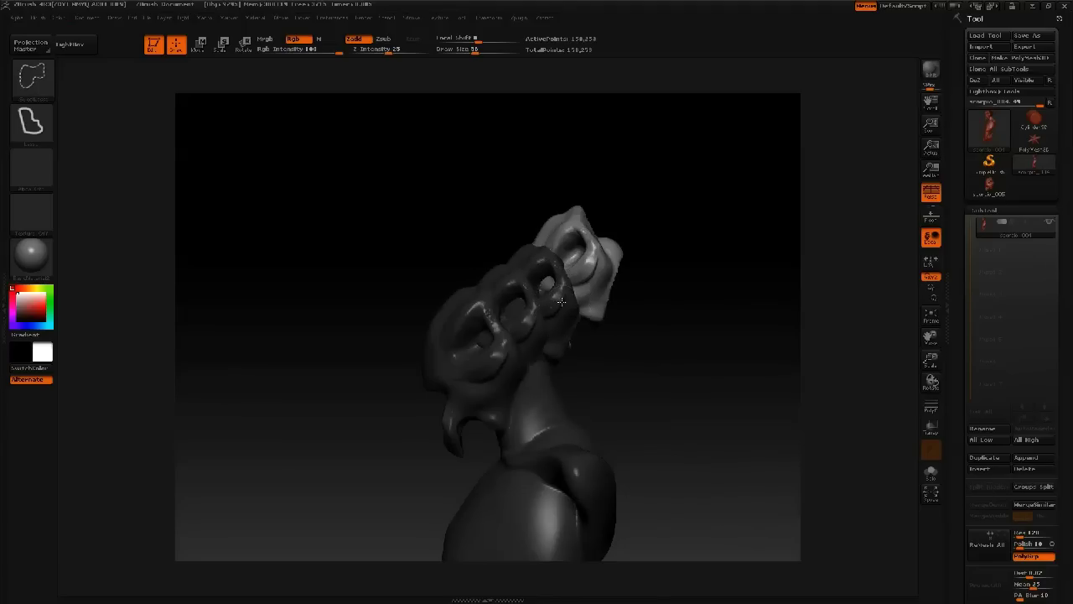
Step: Isolate the three duplicated heads from the rest of the creature and clear their mask
{"action": "left_click", "coordinate": [561, 302], "text": "ctrl+shift"}
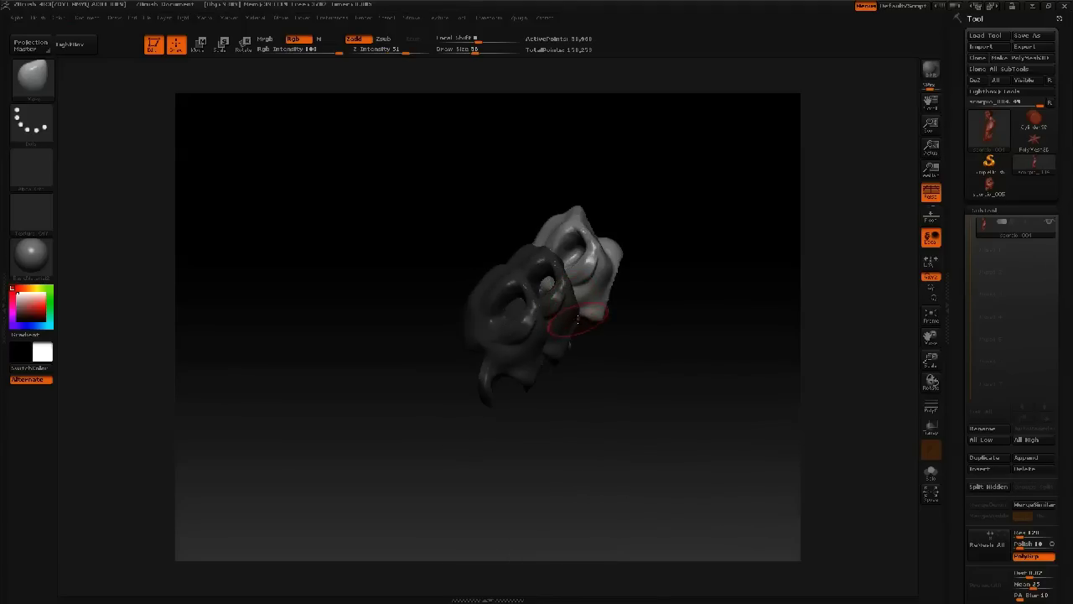
{"action": "key", "text": "ctrl"}
{"action": "left_click", "coordinate": [593, 347], "text": "ctrl+shift"}
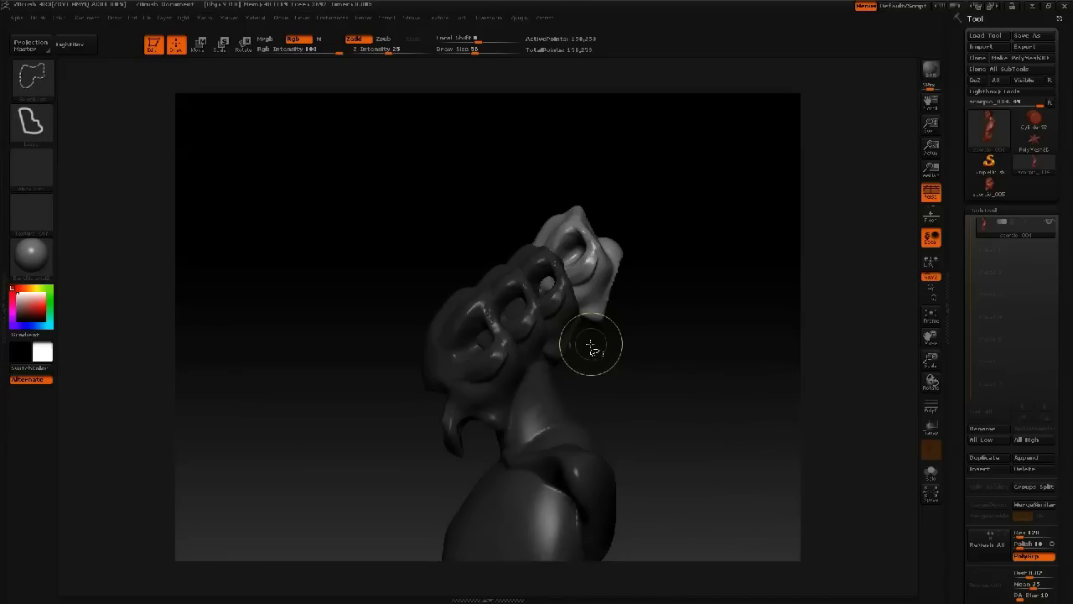
{"action": "left_click", "coordinate": [561, 334], "text": "ctrl+shift"}
{"action": "left_click", "coordinate": [562, 334], "text": "ctrl+shift"}
{"action": "left_click_drag", "start_coordinate": [562, 334], "coordinate": [592, 350], "text": "ctrl+shift"}
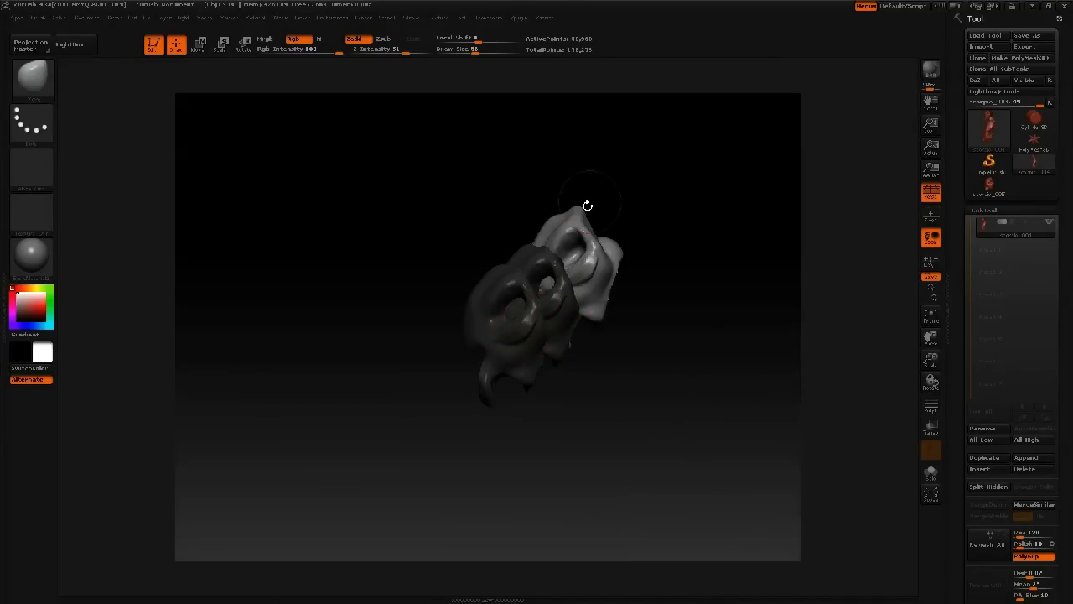
{"action": "mouse_move", "coordinate": [634, 136]}
{"action": "left_mouse_down", "text": "ctrl+alt"}
{"action": "mouse_move", "coordinate": [570, 321]}
{"action": "mouse_move", "coordinate": [501, 409]}
{"action": "mouse_move", "coordinate": [451, 430]}
{"action": "left_mouse_up", "text": "ctrl+alt"}
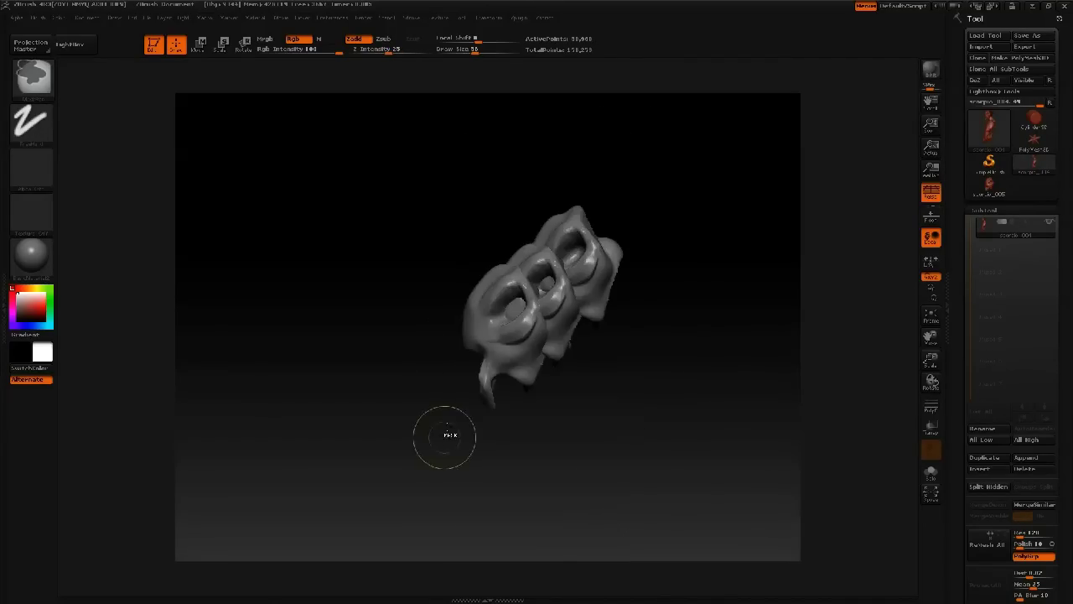
Step: Rotate the isolated heads slightly with the transpose line to refine the crest's angle
{"action": "key", "text": "r"}
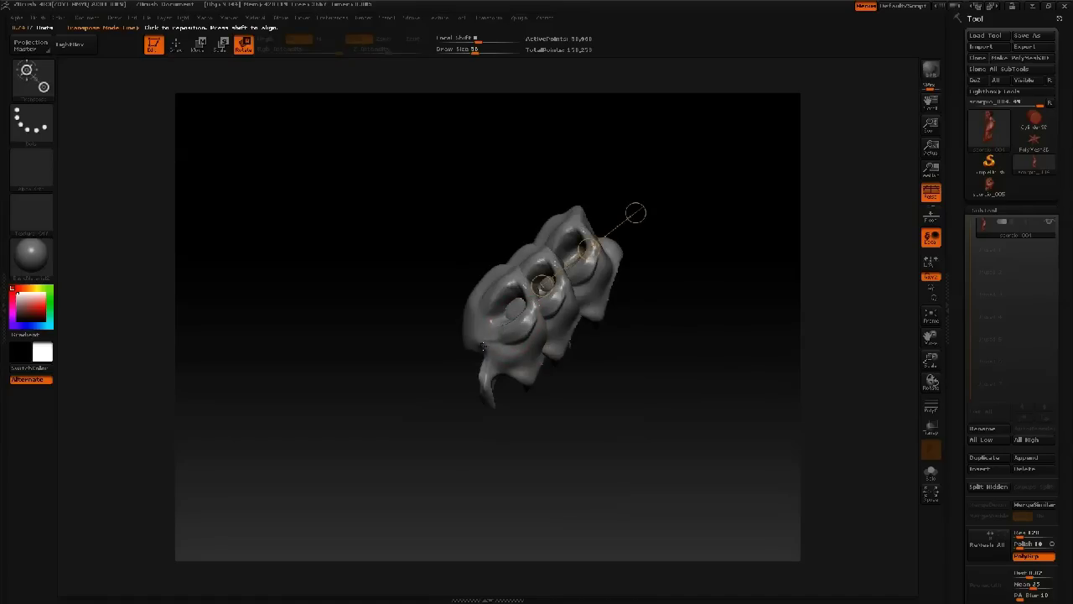
{"action": "left_click_drag", "start_coordinate": [532, 291], "coordinate": [530, 304]}
{"action": "left_click_drag", "start_coordinate": [484, 344], "coordinate": [481, 345]}
{"action": "left_click_drag", "start_coordinate": [636, 213], "coordinate": [624, 200]}
Step: Show the whole creature again and remesh it with DynaMesh to fuse the heads into one surface
{"action": "left_click", "coordinate": [492, 215], "text": "ctrl+shift"}
{"action": "mouse_move", "coordinate": [498, 218]}
{"action": "left_mouse_down"}
{"action": "mouse_move", "coordinate": [563, 216]}
{"action": "mouse_move", "coordinate": [489, 229]}
{"action": "left_mouse_up"}
{"action": "left_click_drag", "start_coordinate": [459, 195], "coordinate": [427, 192], "text": "ctrl"}
{"action": "mouse_move", "coordinate": [596, 276]}
{"action": "left_mouse_down"}
{"action": "mouse_move", "coordinate": [611, 278]}
{"action": "mouse_move", "coordinate": [609, 267]}
{"action": "mouse_move", "coordinate": [638, 297]}
{"action": "mouse_move", "coordinate": [606, 252]}
{"action": "mouse_move", "coordinate": [589, 253]}
{"action": "mouse_move", "coordinate": [615, 236]}
{"action": "mouse_move", "coordinate": [555, 242]}
{"action": "mouse_move", "coordinate": [644, 232]}
{"action": "left_mouse_up"}
Step: Return to Draw mode, resize the Move brush and nudge the rearmost head's surface at the crest's upper end
{"action": "key", "text": "q"}
{"action": "mouse_move", "coordinate": [628, 188]}
{"action": "left_mouse_down"}
{"action": "mouse_move", "coordinate": [613, 182]}
{"action": "mouse_move", "coordinate": [579, 216]}
{"action": "mouse_move", "coordinate": [574, 203]}
{"action": "mouse_move", "coordinate": [567, 244]}
{"action": "mouse_move", "coordinate": [549, 254]}
{"action": "left_mouse_up"}
{"action": "key", "text": "space"}
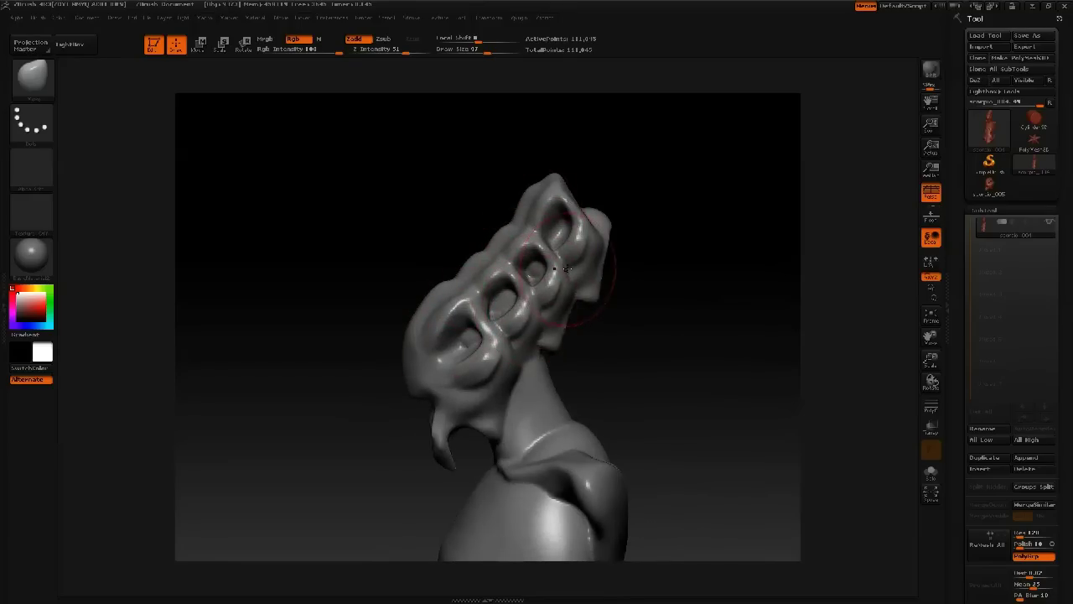
{"action": "key", "text": "space"}
{"action": "left_click_drag", "start_coordinate": [577, 211], "coordinate": [568, 213]}
{"action": "left_click_drag", "start_coordinate": [579, 219], "coordinate": [573, 220]}
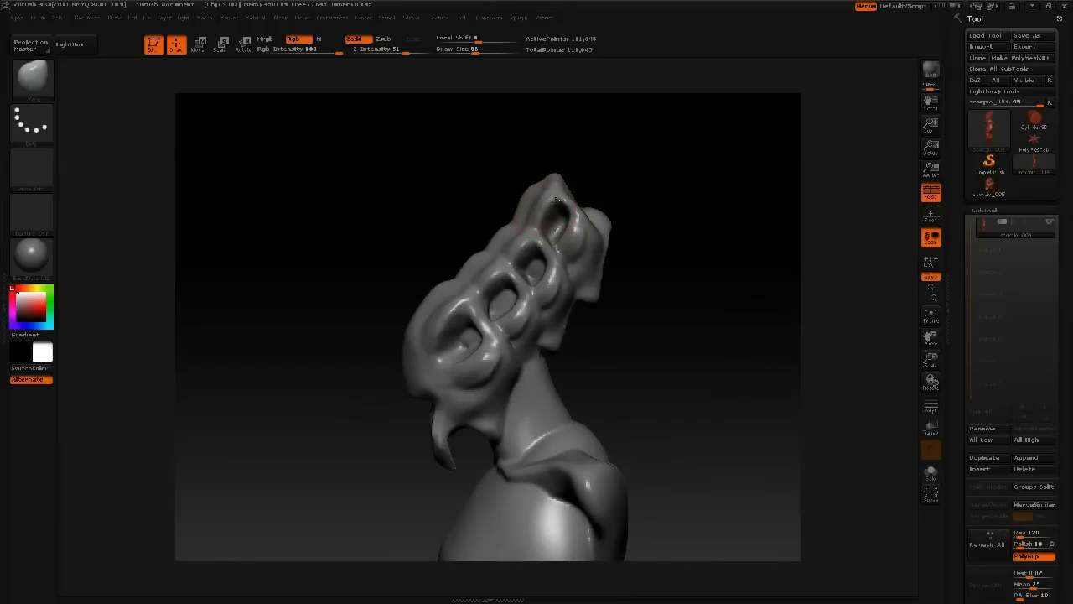
{"action": "left_click_drag", "start_coordinate": [448, 236], "coordinate": [485, 249]}
{"action": "mouse_move", "coordinate": [549, 369]}
{"action": "left_mouse_down"}
{"action": "mouse_move", "coordinate": [597, 360]}
{"action": "mouse_move", "coordinate": [556, 296]}
{"action": "mouse_move", "coordinate": [560, 336]}
{"action": "mouse_move", "coordinate": [635, 302]}
{"action": "mouse_move", "coordinate": [623, 319]}
{"action": "mouse_move", "coordinate": [644, 309]}
{"action": "left_mouse_up"}
{"action": "key", "text": "shift"}
{"action": "mouse_move", "coordinate": [442, 164]}
{"action": "left_mouse_down"}
{"action": "mouse_move", "coordinate": [453, 168]}
{"action": "mouse_move", "coordinate": [484, 282]}
{"action": "mouse_move", "coordinate": [501, 241]}
{"action": "mouse_move", "coordinate": [536, 216]}
{"action": "left_mouse_up"}
Step: Pull a symmetrical pair of thin horns upward from the top of the rearmost head with a small Move brush
{"action": "key", "text": "space"}
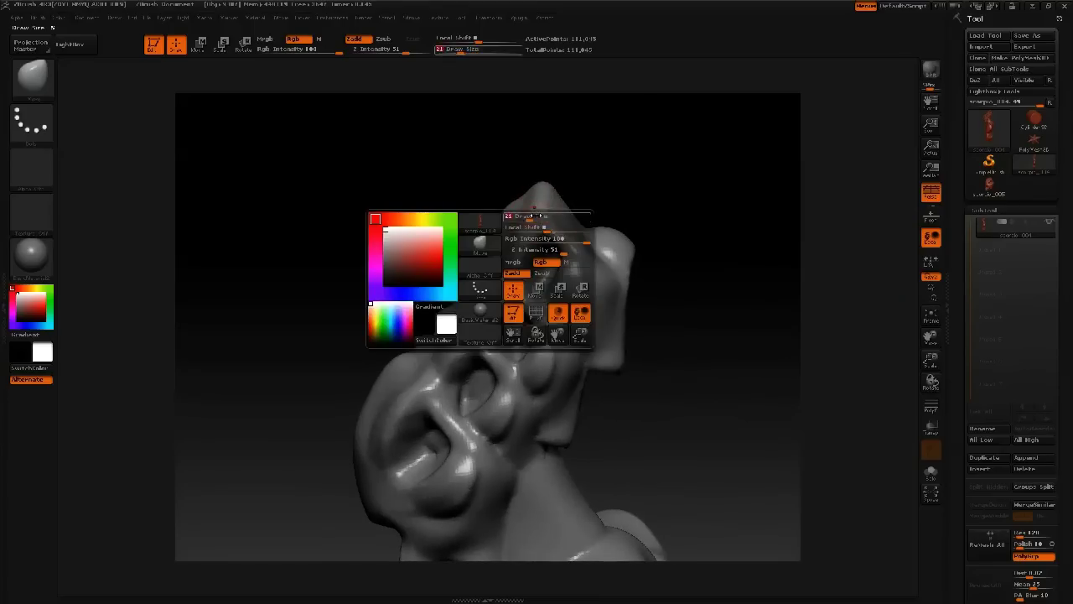
{"action": "left_click_drag", "start_coordinate": [511, 117], "coordinate": [564, 142]}
{"action": "key", "text": "ctrl+z"}
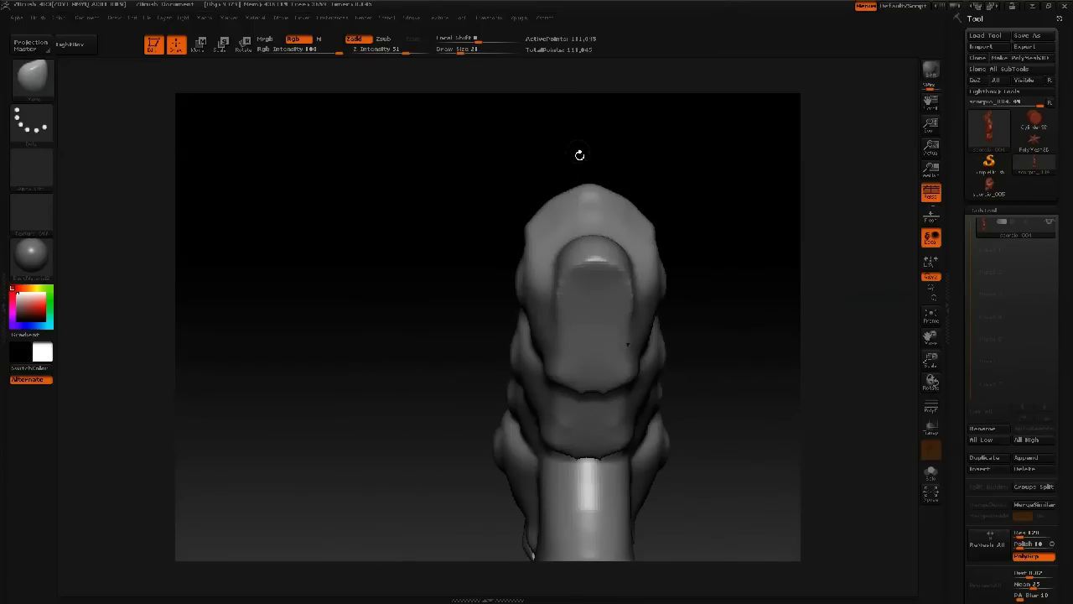
{"action": "left_click_drag", "start_coordinate": [549, 224], "coordinate": [550, 112]}
{"action": "key", "text": "space"}
{"action": "left_click", "coordinate": [554, 135]}
{"action": "key", "text": "space"}
{"action": "left_click", "coordinate": [560, 185]}
{"action": "mouse_move", "coordinate": [555, 180]}
{"action": "left_mouse_down"}
{"action": "mouse_move", "coordinate": [543, 126]}
{"action": "mouse_move", "coordinate": [568, 100]}
{"action": "left_mouse_up"}
{"action": "key", "text": "space"}
{"action": "left_click", "coordinate": [554, 124]}
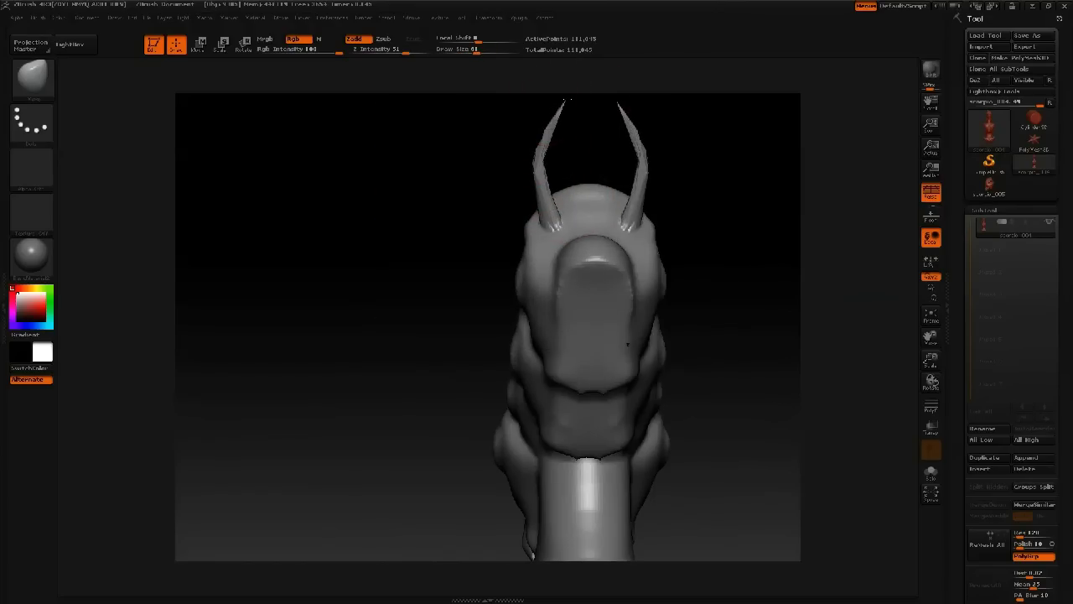
Step: Update the DynaMesh with the new horns and reshape the back of the neck with a larger Move brush
{"action": "left_click_drag", "start_coordinate": [458, 210], "coordinate": [543, 206]}
{"action": "mouse_move", "coordinate": [621, 127]}
{"action": "left_mouse_down"}
{"action": "mouse_move", "coordinate": [643, 139]}
{"action": "mouse_move", "coordinate": [637, 110]}
{"action": "mouse_move", "coordinate": [659, 168]}
{"action": "mouse_move", "coordinate": [668, 157]}
{"action": "mouse_move", "coordinate": [635, 251]}
{"action": "mouse_move", "coordinate": [616, 240]}
{"action": "mouse_move", "coordinate": [615, 198]}
{"action": "mouse_move", "coordinate": [602, 204]}
{"action": "mouse_move", "coordinate": [640, 278]}
{"action": "mouse_move", "coordinate": [618, 201]}
{"action": "mouse_move", "coordinate": [624, 260]}
{"action": "left_mouse_up"}
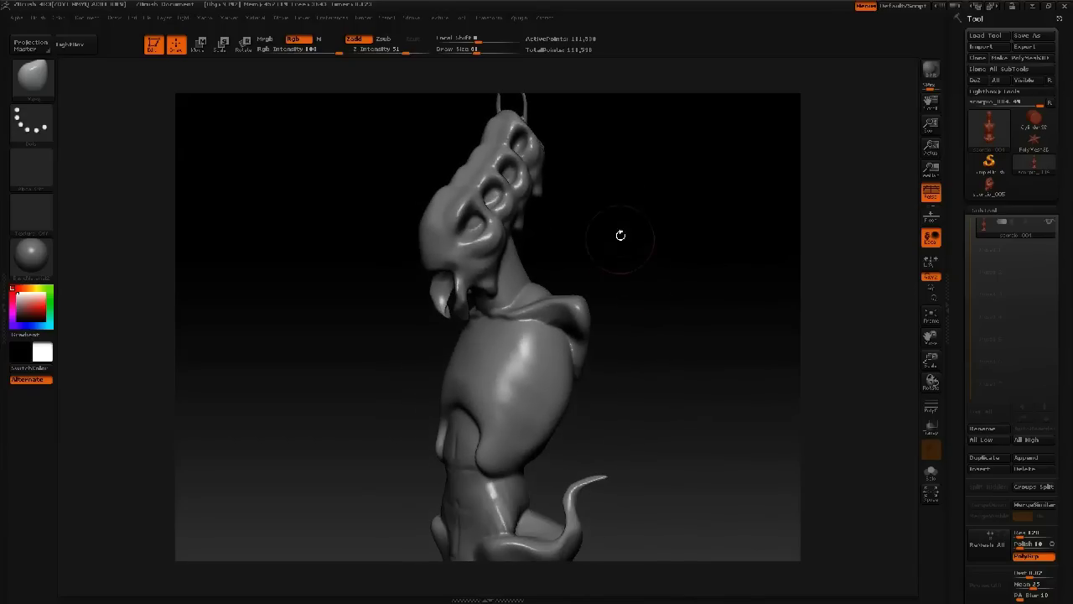
{"action": "mouse_move", "coordinate": [602, 193]}
{"action": "left_mouse_down"}
{"action": "mouse_move", "coordinate": [620, 198]}
{"action": "mouse_move", "coordinate": [598, 257]}
{"action": "mouse_move", "coordinate": [590, 181]}
{"action": "left_mouse_up"}
{"action": "right_click_drag", "start_coordinate": [515, 329], "coordinate": [508, 322]}
{"action": "key", "text": "space"}
{"action": "mouse_move", "coordinate": [513, 317]}
{"action": "left_mouse_down"}
{"action": "mouse_move", "coordinate": [527, 315]}
{"action": "mouse_move", "coordinate": [516, 291]}
{"action": "left_mouse_up"}
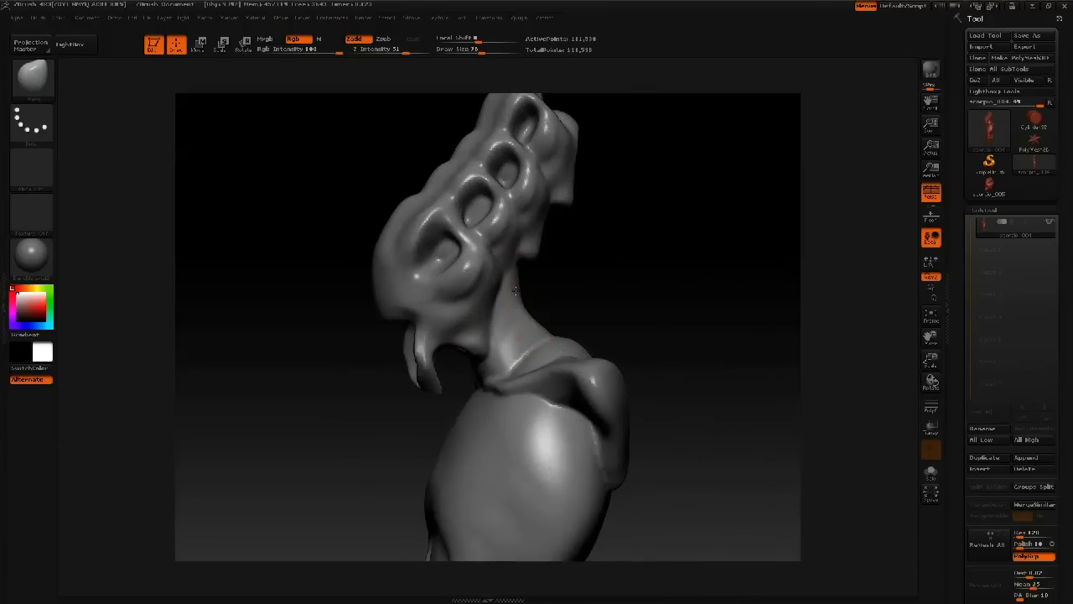
{"action": "right_click_drag", "start_coordinate": [524, 310], "coordinate": [485, 313], "text": "ctrl"}
Step: Choose the lasso mask brush, mask the head and neck, invert the mask onto the body and soften its edge
{"action": "mouse_move", "coordinate": [401, 178]}
{"action": "left_mouse_down", "text": "ctrl"}
{"action": "mouse_move", "coordinate": [377, 276]}
{"action": "mouse_move", "coordinate": [457, 347]}
{"action": "mouse_move", "coordinate": [476, 339]}
{"action": "left_mouse_up", "text": "ctrl"}
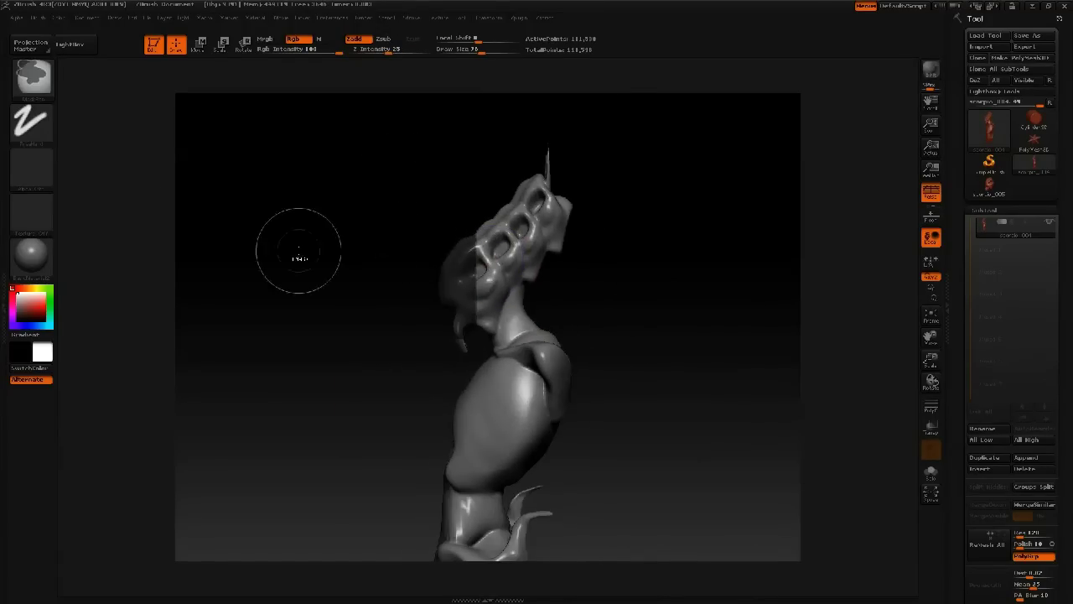
{"action": "left_click", "coordinate": [33, 88], "text": "ctrl"}
{"action": "left_click", "coordinate": [230, 135], "text": "ctrl"}
{"action": "left_click_drag", "start_coordinate": [400, 201], "coordinate": [394, 207], "text": "ctrl"}
{"action": "mouse_move", "coordinate": [448, 348]}
{"action": "left_mouse_down", "text": "ctrl"}
{"action": "mouse_move", "coordinate": [490, 335]}
{"action": "mouse_move", "coordinate": [565, 259]}
{"action": "mouse_move", "coordinate": [587, 109]}
{"action": "left_mouse_up", "text": "ctrl"}
{"action": "left_click", "coordinate": [618, 187], "text": "ctrl"}
{"action": "left_click", "coordinate": [540, 342], "text": "ctrl"}
{"action": "left_click", "coordinate": [538, 355], "text": "ctrl"}
Step: Draw a transpose line from the neck through the head and move the unmasked head into a new position
{"action": "key", "text": "w"}
{"action": "mouse_move", "coordinate": [516, 330]}
{"action": "left_mouse_down"}
{"action": "mouse_move", "coordinate": [443, 187]}
{"action": "mouse_move", "coordinate": [448, 165]}
{"action": "left_mouse_up"}
{"action": "left_click_drag", "start_coordinate": [481, 248], "coordinate": [474, 229]}
{"action": "left_click_drag", "start_coordinate": [341, 275], "coordinate": [482, 244]}
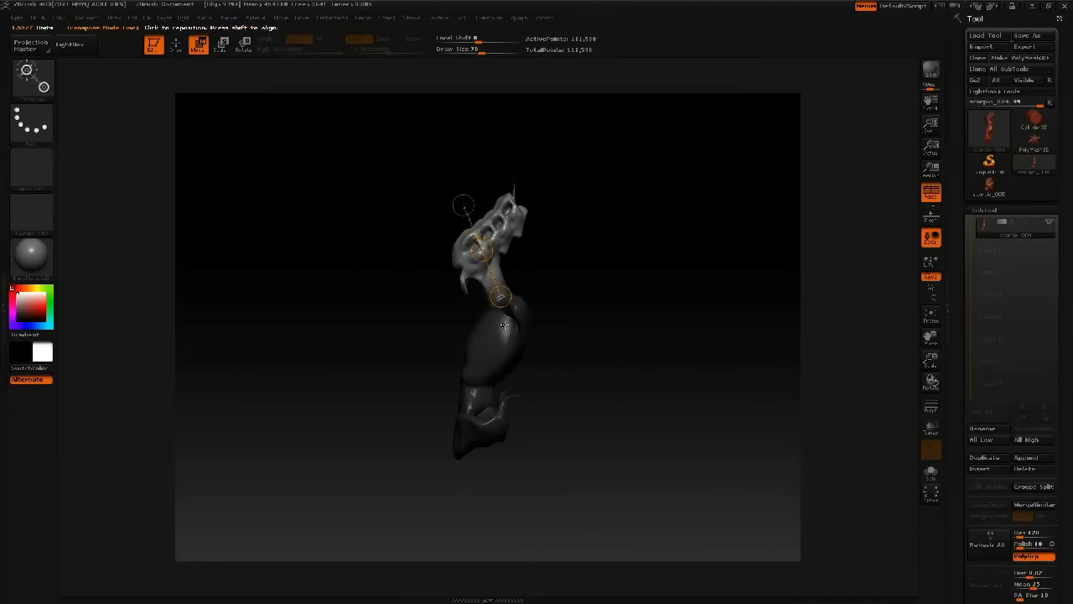
{"action": "key", "text": "ctrl"}
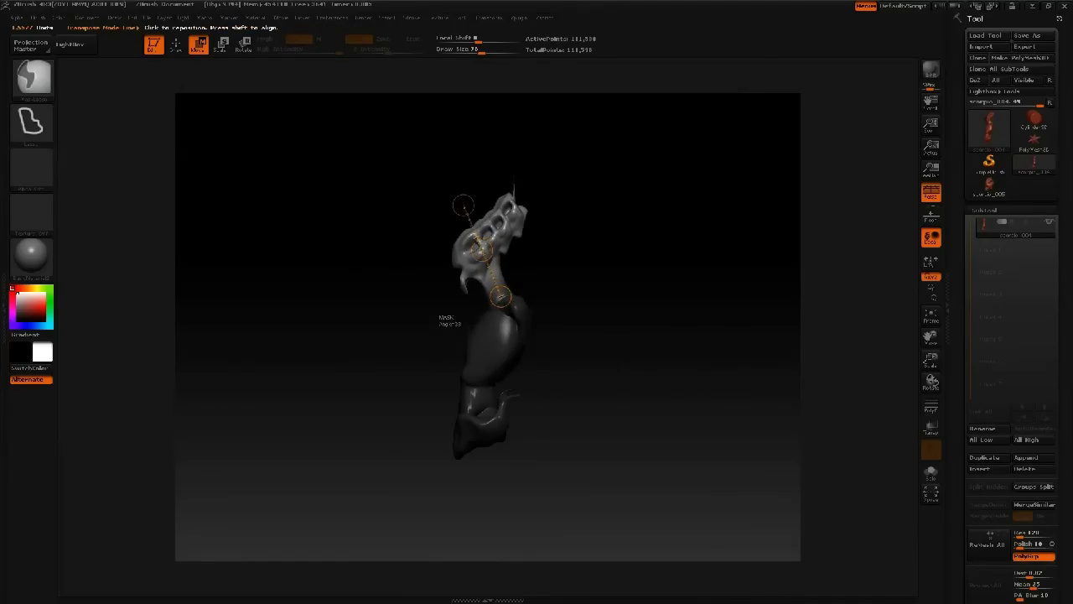
{"action": "left_click_drag", "start_coordinate": [503, 265], "coordinate": [567, 259], "text": "ctrl"}
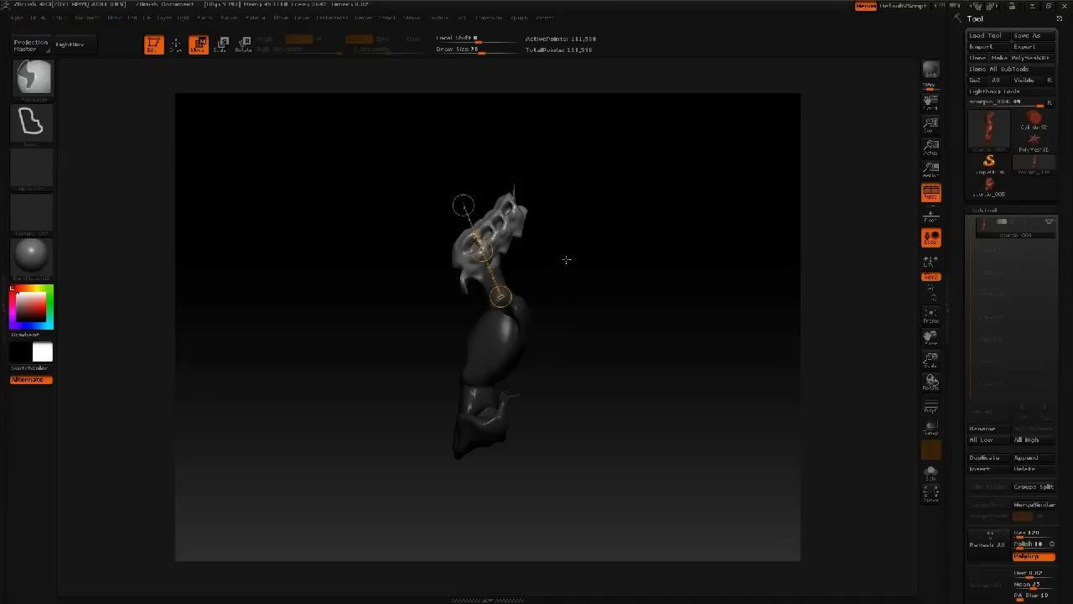
Step: Draw a new transpose line from the neck, rotate the crested head, clear the mask and return to Draw mode
{"action": "mouse_move", "coordinate": [509, 358]}
{"action": "left_mouse_down"}
{"action": "mouse_move", "coordinate": [489, 281]}
{"action": "mouse_move", "coordinate": [465, 258]}
{"action": "left_mouse_up"}
{"action": "key", "text": "r"}
{"action": "left_click_drag", "start_coordinate": [365, 255], "coordinate": [424, 228]}
{"action": "mouse_move", "coordinate": [567, 208]}
{"action": "left_mouse_down"}
{"action": "mouse_move", "coordinate": [565, 170]}
{"action": "mouse_move", "coordinate": [543, 180]}
{"action": "mouse_move", "coordinate": [585, 247]}
{"action": "mouse_move", "coordinate": [546, 216]}
{"action": "mouse_move", "coordinate": [564, 223]}
{"action": "mouse_move", "coordinate": [572, 200]}
{"action": "mouse_move", "coordinate": [517, 201]}
{"action": "mouse_move", "coordinate": [537, 216]}
{"action": "left_mouse_up"}
{"action": "key", "text": "q"}
{"action": "left_click_drag", "start_coordinate": [536, 217], "coordinate": [565, 225], "text": "shift"}
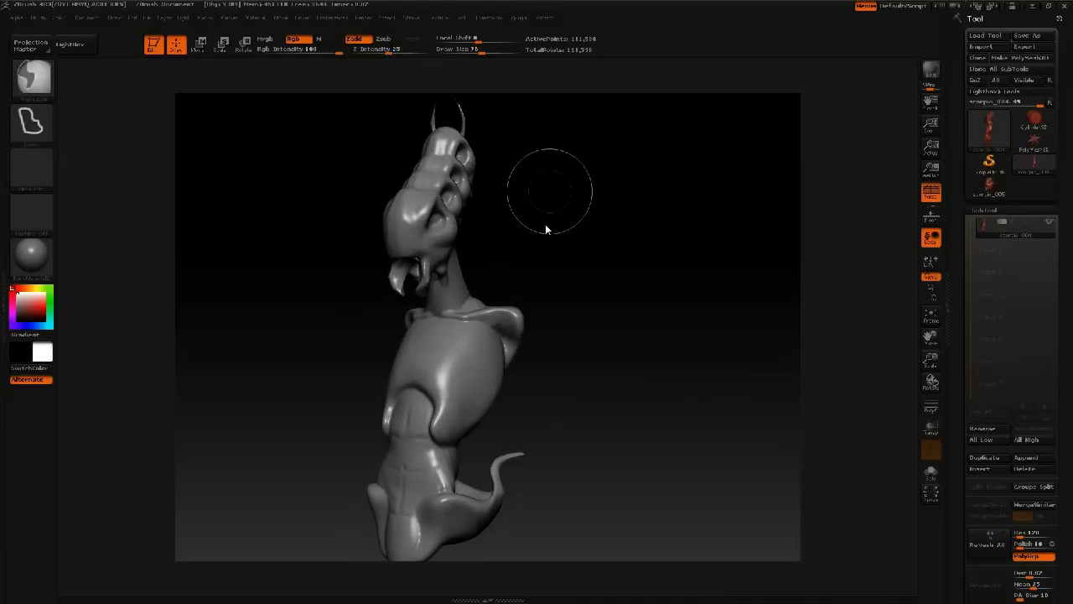
Step: Save the creature as a new version named scorpio_005
{"action": "key", "text": "ctrl+s"}
{"action": "left_click_drag", "start_coordinate": [115, 243], "coordinate": [168, 239]}
{"action": "type", "text": "5"}
{"action": "key", "text": "Return"}
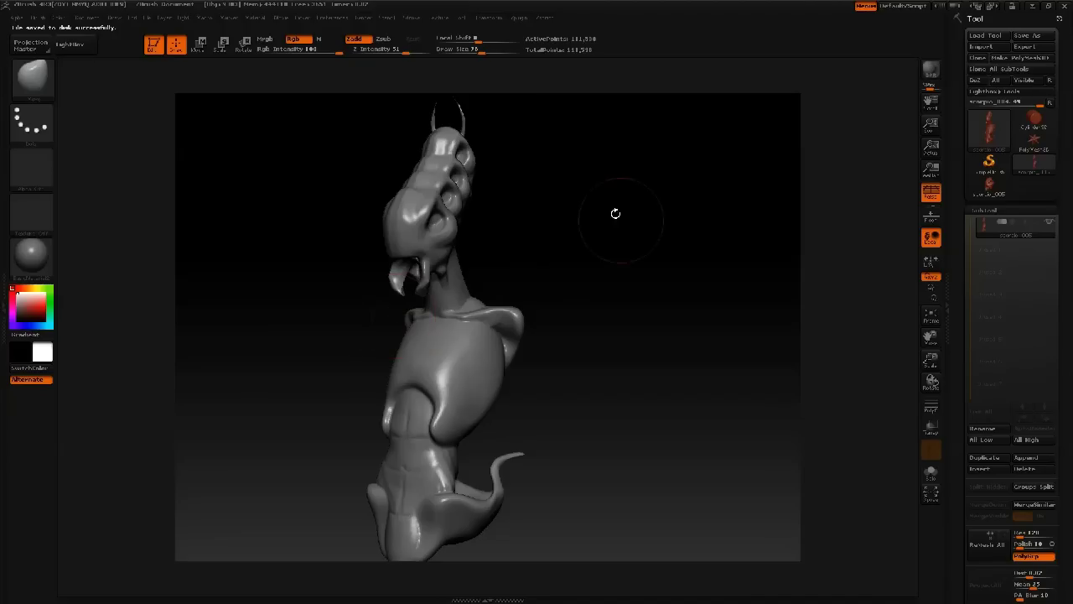
Step: Examine the crest, horns, face and overall body silhouette from several sides and distances
{"action": "mouse_move", "coordinate": [590, 277]}
{"action": "left_mouse_down"}
{"action": "mouse_move", "coordinate": [602, 283]}
{"action": "mouse_move", "coordinate": [574, 270]}
{"action": "left_mouse_up"}
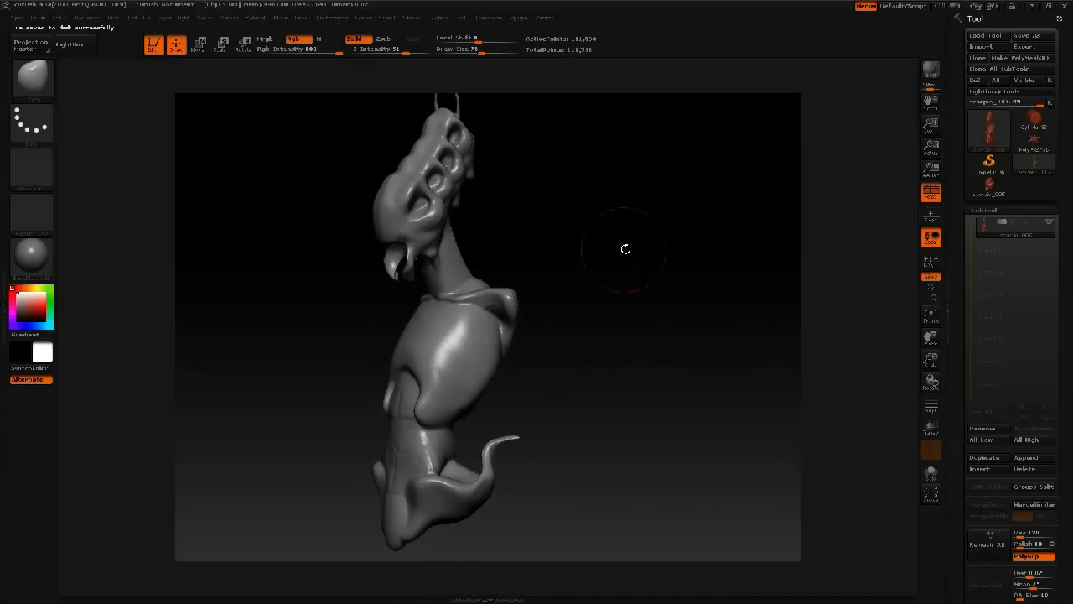
{"action": "left_click_drag", "start_coordinate": [609, 221], "coordinate": [602, 272]}
{"action": "left_click_drag", "start_coordinate": [548, 146], "coordinate": [583, 235], "text": "alt"}
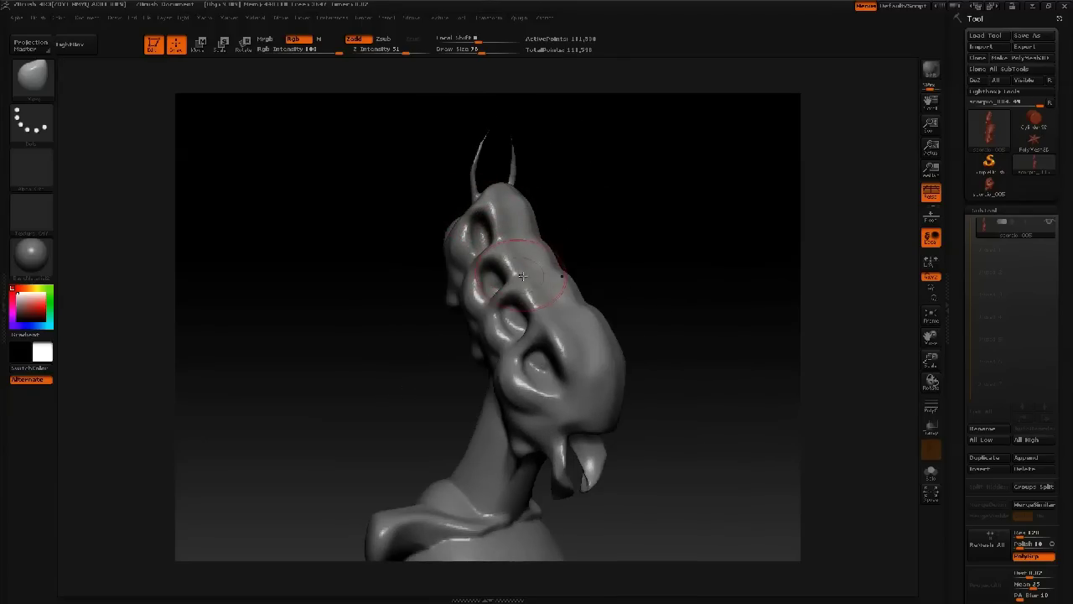
{"action": "mouse_move", "coordinate": [571, 316]}
{"action": "right_mouse_down", "text": "alt"}
{"action": "mouse_move", "coordinate": [540, 263]}
{"action": "mouse_move", "coordinate": [562, 269]}
{"action": "mouse_move", "coordinate": [546, 273]}
{"action": "mouse_move", "coordinate": [562, 296]}
{"action": "mouse_move", "coordinate": [553, 239]}
{"action": "mouse_move", "coordinate": [524, 245]}
{"action": "mouse_move", "coordinate": [496, 201]}
{"action": "mouse_move", "coordinate": [520, 235]}
{"action": "mouse_move", "coordinate": [491, 226]}
{"action": "right_mouse_up", "text": "alt"}
{"action": "left_click_drag", "start_coordinate": [467, 149], "coordinate": [466, 131], "text": "shift"}
{"action": "right_click_drag", "start_coordinate": [505, 119], "coordinate": [553, 305], "text": "alt"}
{"action": "left_click_drag", "start_coordinate": [505, 223], "coordinate": [508, 193], "text": "shift"}
{"action": "mouse_move", "coordinate": [541, 261]}
{"action": "right_mouse_down", "text": "ctrl"}
{"action": "mouse_move", "coordinate": [531, 141]}
{"action": "mouse_move", "coordinate": [549, 235]}
{"action": "right_mouse_up", "text": "ctrl"}
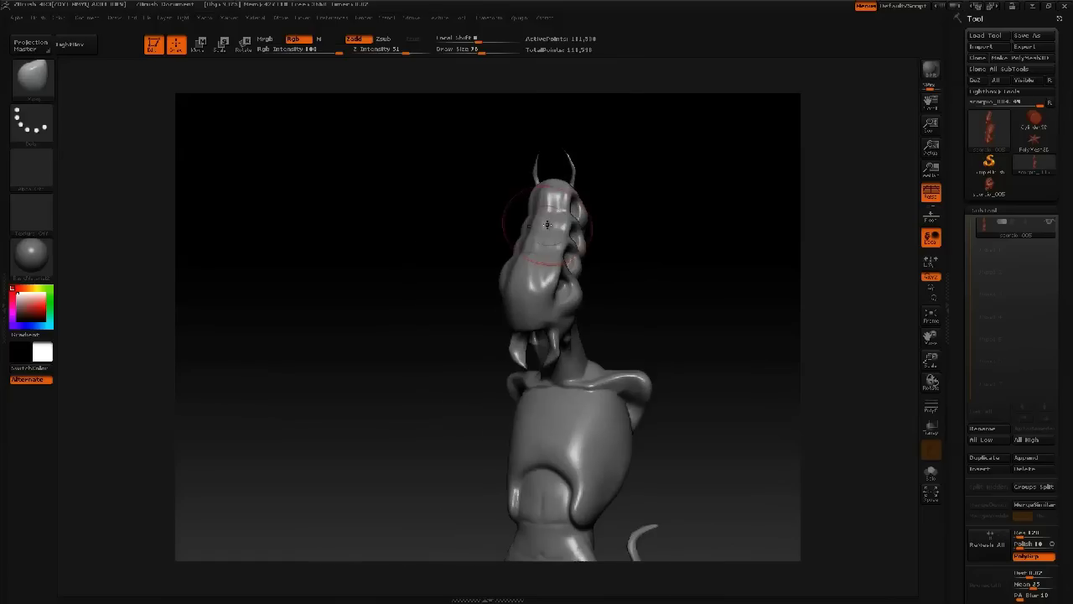
{"action": "key", "text": "shift+f"}
{"action": "key", "text": "shift+f"}
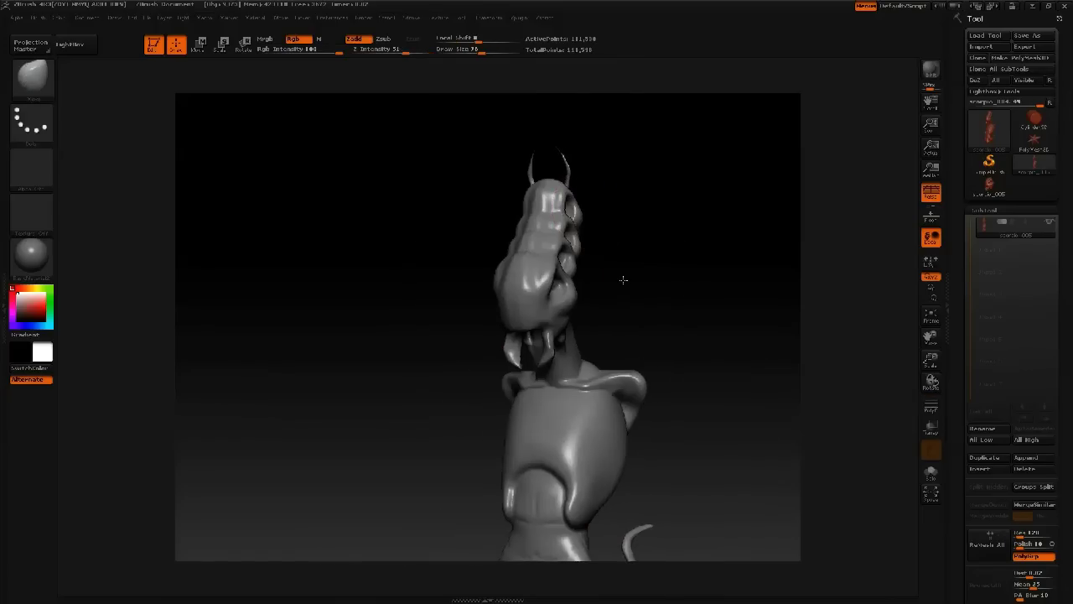
{"action": "right_click_drag", "start_coordinate": [623, 280], "coordinate": [581, 202], "text": "alt"}
{"action": "right_click_drag", "start_coordinate": [628, 249], "coordinate": [627, 232], "text": "ctrl"}
{"action": "mouse_move", "coordinate": [626, 232]}
{"action": "right_mouse_down"}
{"action": "mouse_move", "coordinate": [625, 257]}
{"action": "mouse_move", "coordinate": [637, 246]}
{"action": "right_mouse_up"}
{"action": "right_click_drag", "start_coordinate": [638, 245], "coordinate": [626, 274], "text": "alt"}
{"action": "left_click_drag", "start_coordinate": [625, 274], "coordinate": [625, 258]}
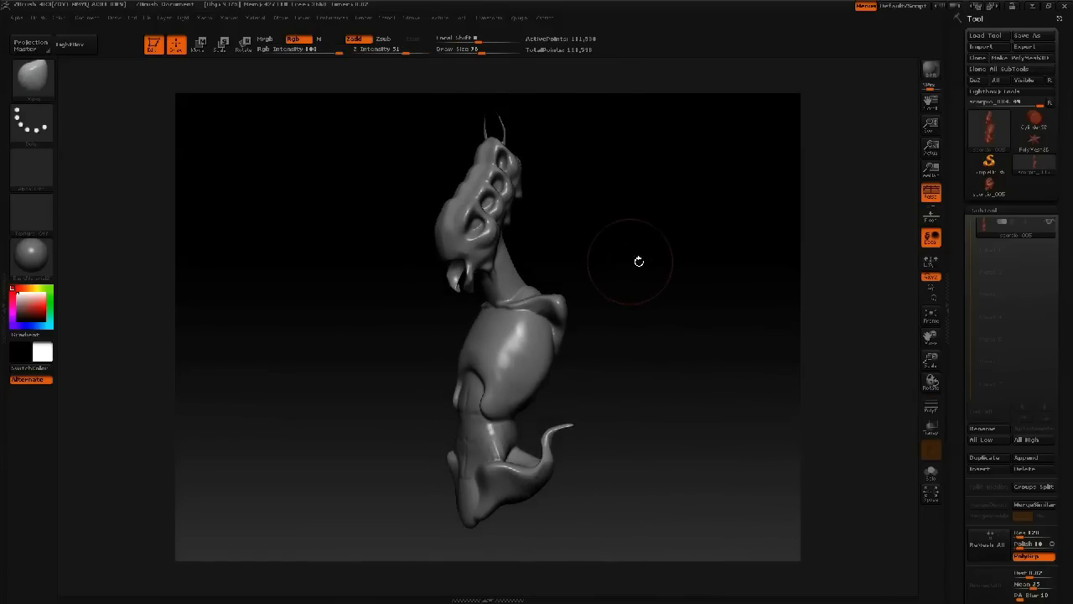
{"action": "left_click_drag", "start_coordinate": [724, 236], "coordinate": [573, 235]}
Step: Switch to the separated head tool and save it as its own ZTL file in the ztools folder
{"action": "left_click", "coordinate": [998, 187]}
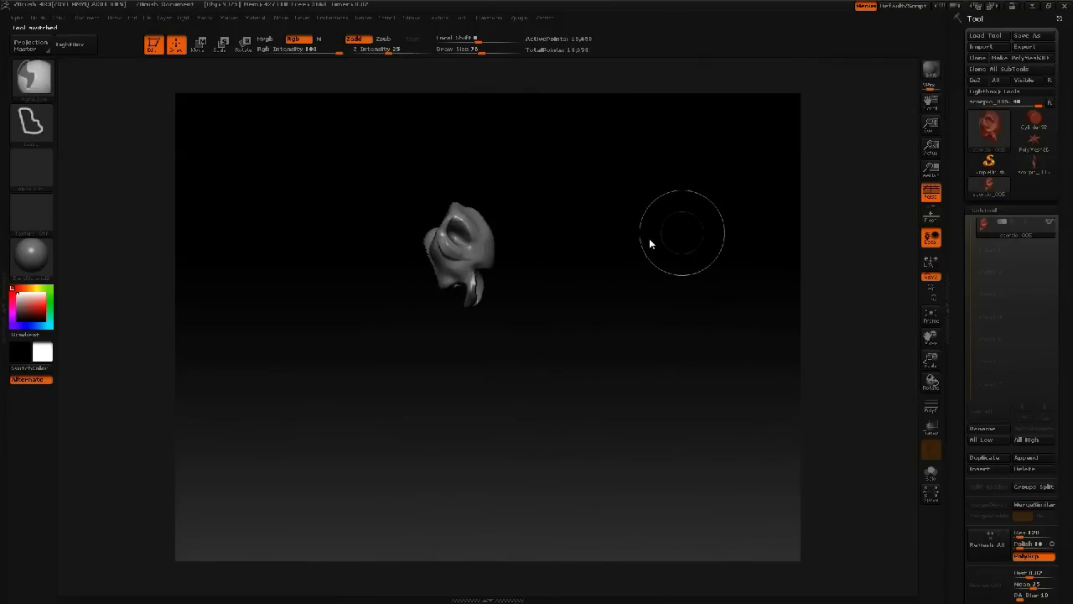
{"action": "key", "text": "ctrl+shift+t"}
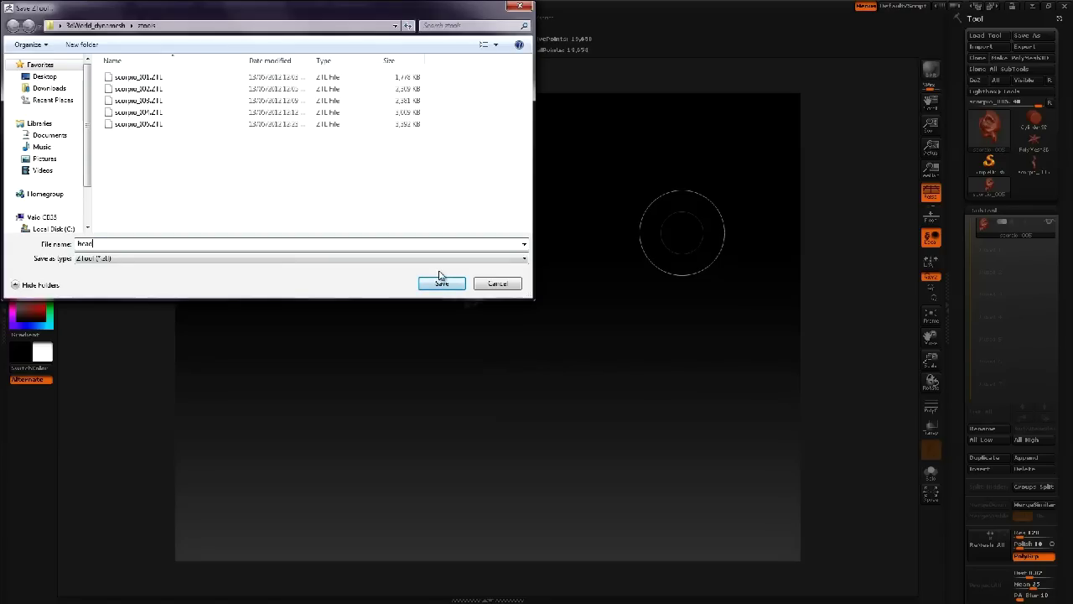
{"action": "left_click", "coordinate": [442, 282]}
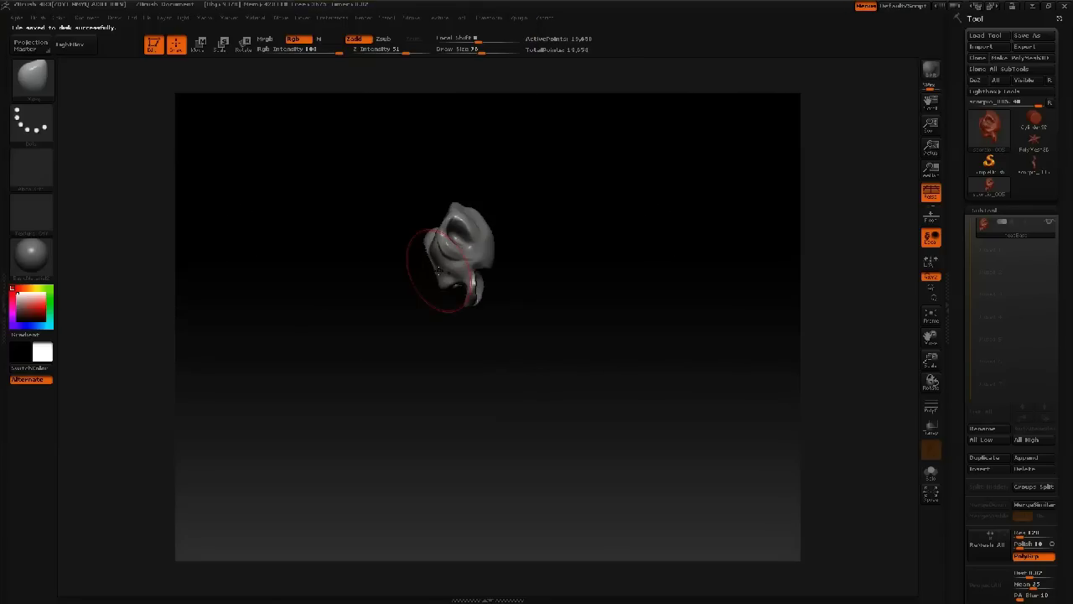
Step: Switch back to the full creature and reshape the front of its head into a downward point with the Move brush
{"action": "left_click", "coordinate": [1036, 166]}
{"action": "left_click_drag", "start_coordinate": [663, 232], "coordinate": [638, 293]}
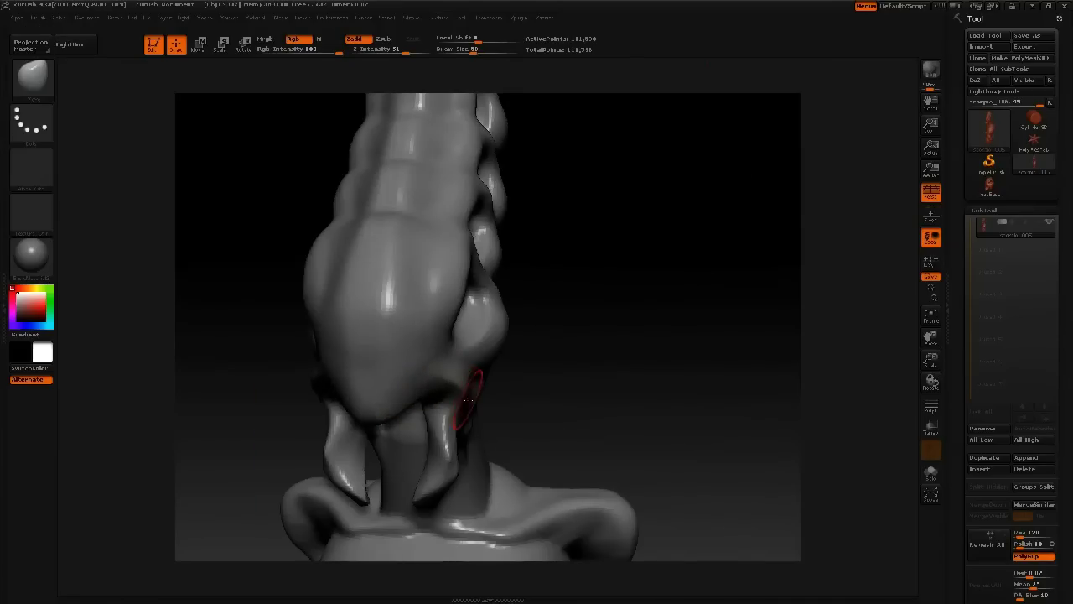
{"action": "right_click_drag", "start_coordinate": [462, 394], "coordinate": [434, 342]}
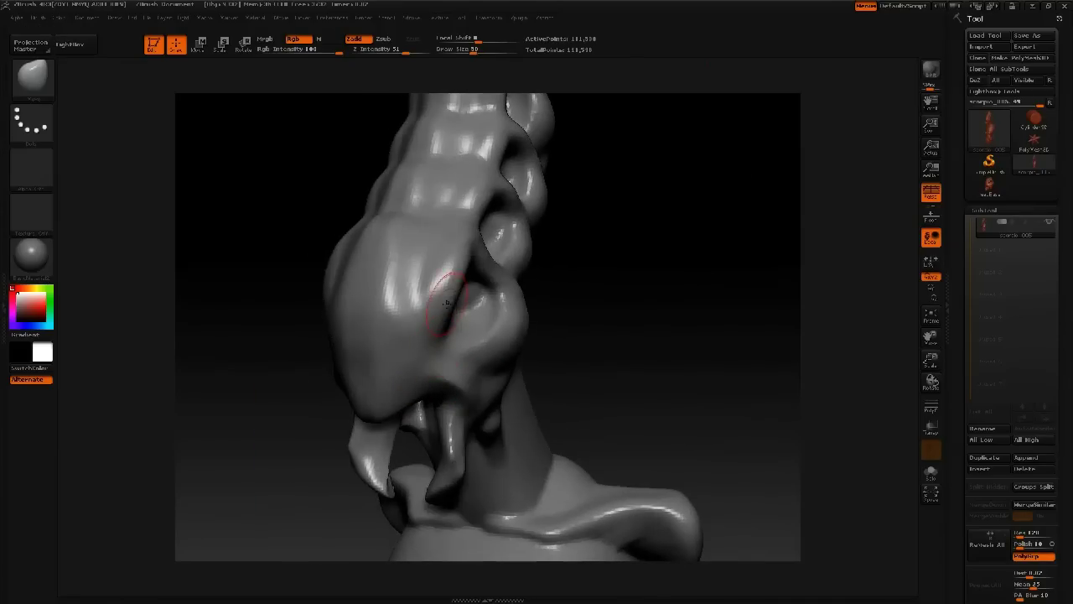
{"action": "right_click_drag", "start_coordinate": [448, 290], "coordinate": [410, 263], "text": "ctrl"}
{"action": "right_click_drag", "start_coordinate": [498, 261], "coordinate": [584, 246], "text": "ctrl"}
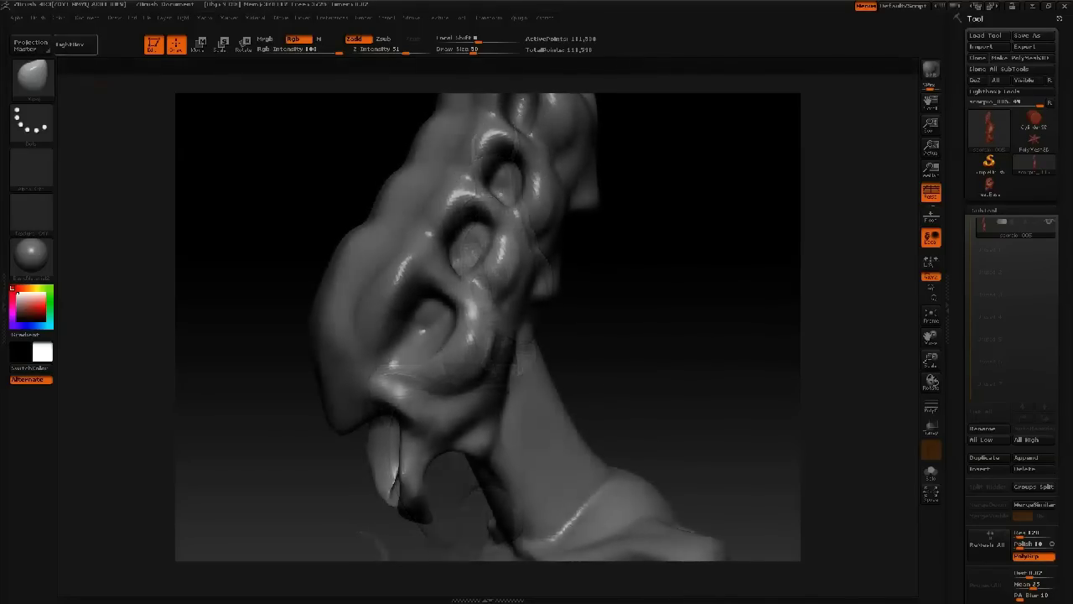
Step: Select a human head insert mesh brush and insert a mirrored pair of heads on the sides of the creature's face
{"action": "key", "text": "b"}
{"action": "key", "text": "i"}
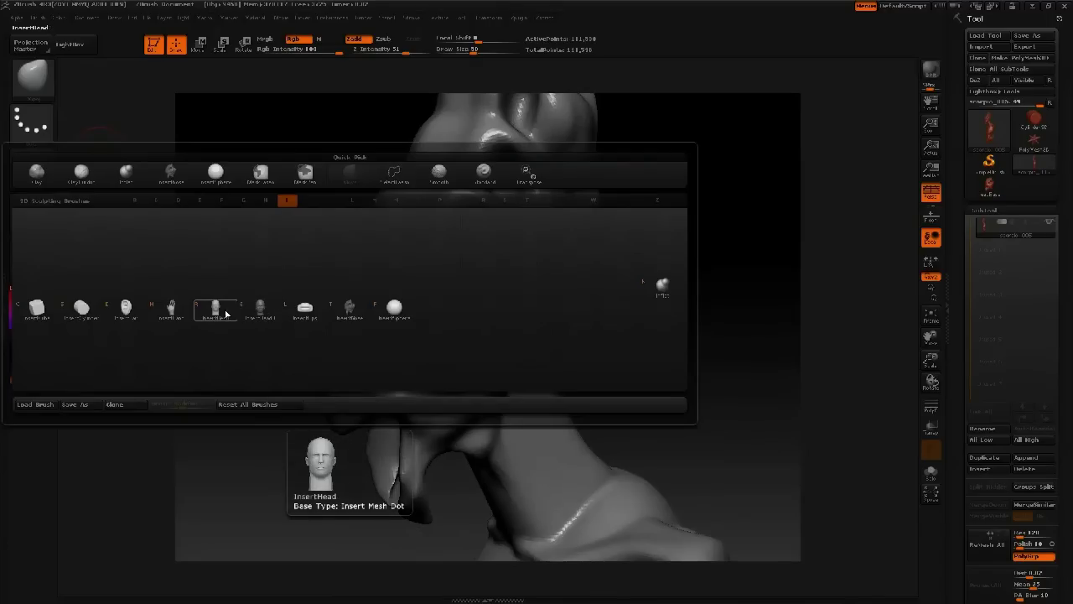
{"action": "left_click", "coordinate": [268, 311]}
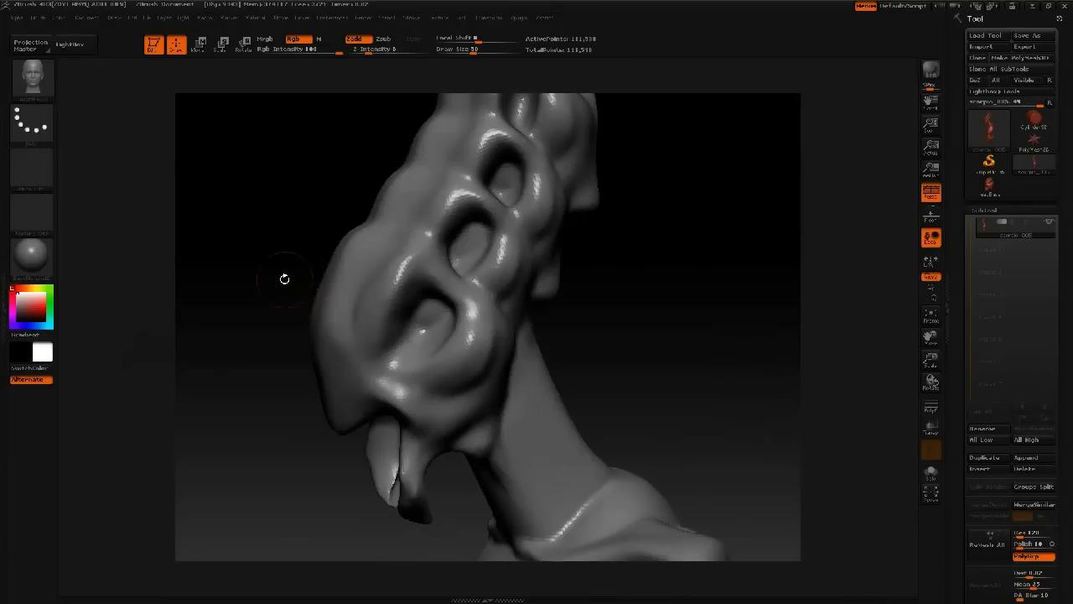
{"action": "left_click_drag", "start_coordinate": [277, 273], "coordinate": [319, 271]}
{"action": "left_click_drag", "start_coordinate": [369, 315], "coordinate": [519, 453]}
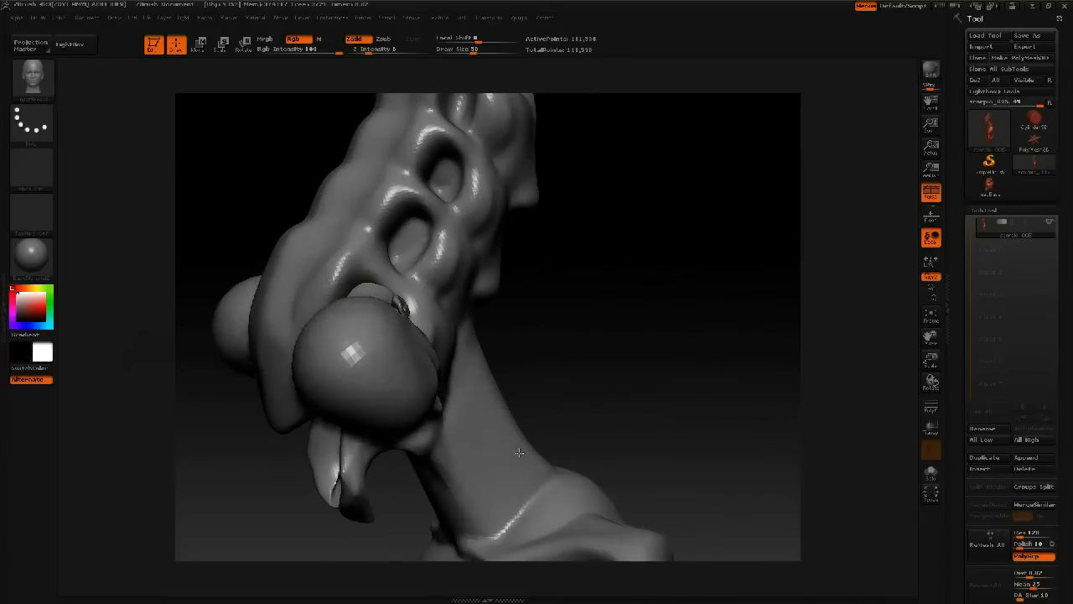
{"action": "left_click_drag", "start_coordinate": [607, 350], "coordinate": [452, 344], "text": "shift"}
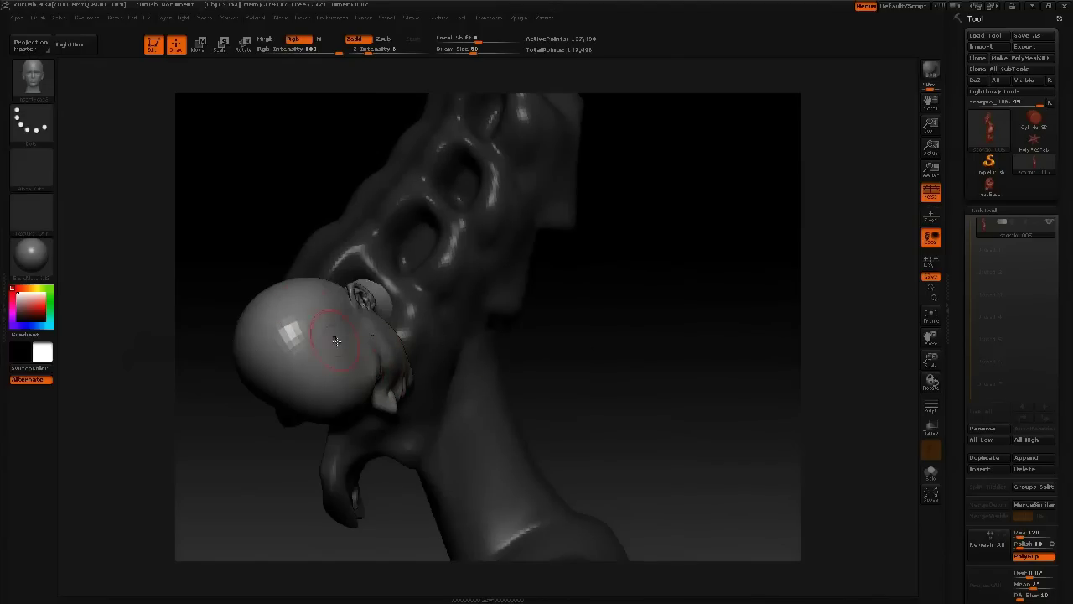
Step: Rotate the inserted human heads with transpose lines until they stand upright beside the creature's head
{"action": "key", "text": "r"}
{"action": "mouse_move", "coordinate": [408, 387]}
{"action": "left_mouse_down"}
{"action": "mouse_move", "coordinate": [186, 357]}
{"action": "mouse_move", "coordinate": [209, 259]}
{"action": "mouse_move", "coordinate": [292, 196]}
{"action": "mouse_move", "coordinate": [348, 199]}
{"action": "left_mouse_up"}
{"action": "left_click_drag", "start_coordinate": [600, 272], "coordinate": [579, 276], "text": "shift"}
{"action": "mouse_move", "coordinate": [485, 331]}
{"action": "left_mouse_down"}
{"action": "mouse_move", "coordinate": [376, 261]}
{"action": "mouse_move", "coordinate": [476, 181]}
{"action": "mouse_move", "coordinate": [383, 276]}
{"action": "mouse_move", "coordinate": [506, 128]}
{"action": "mouse_move", "coordinate": [478, 6]}
{"action": "left_mouse_up"}
{"action": "left_click_drag", "start_coordinate": [558, 280], "coordinate": [676, 243]}
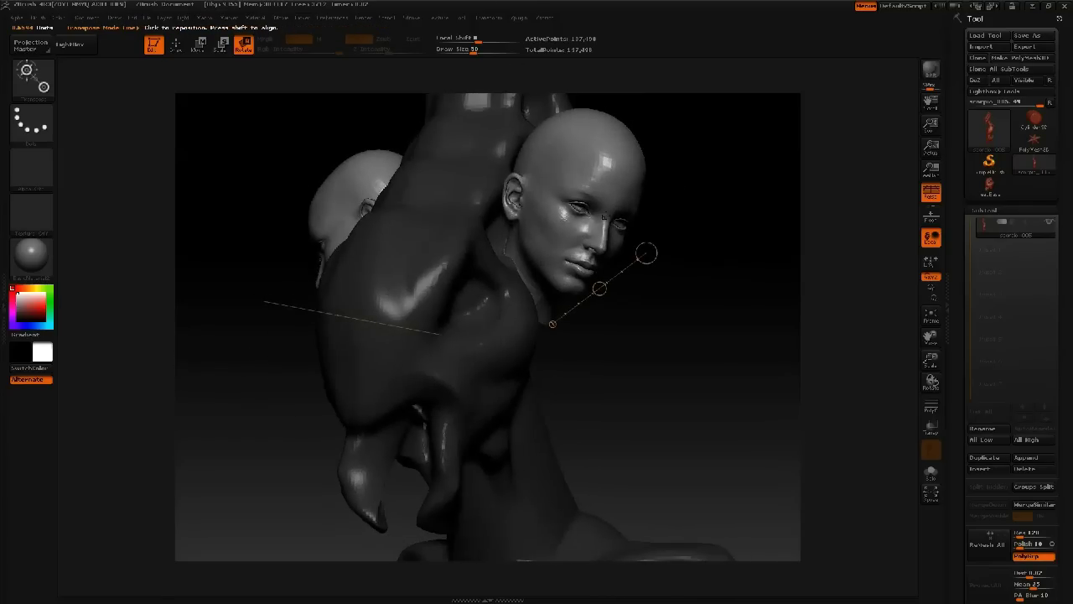
Step: Rotate the inserted human heads with transpose lines so their faces point forward against the creature's face
{"action": "left_click_drag", "start_coordinate": [707, 173], "coordinate": [746, 184], "text": "shift"}
{"action": "left_click_drag", "start_coordinate": [826, 282], "coordinate": [742, 216]}
{"action": "left_click_drag", "start_coordinate": [826, 282], "coordinate": [652, 91]}
{"action": "left_click_drag", "start_coordinate": [738, 171], "coordinate": [716, 204]}
{"action": "left_click_drag", "start_coordinate": [498, 387], "coordinate": [437, 162]}
Step: Move and scale the inserted heads into the sides of the creature's head, leaving only the faces exposed below the crest cavities
{"action": "key", "text": "w"}
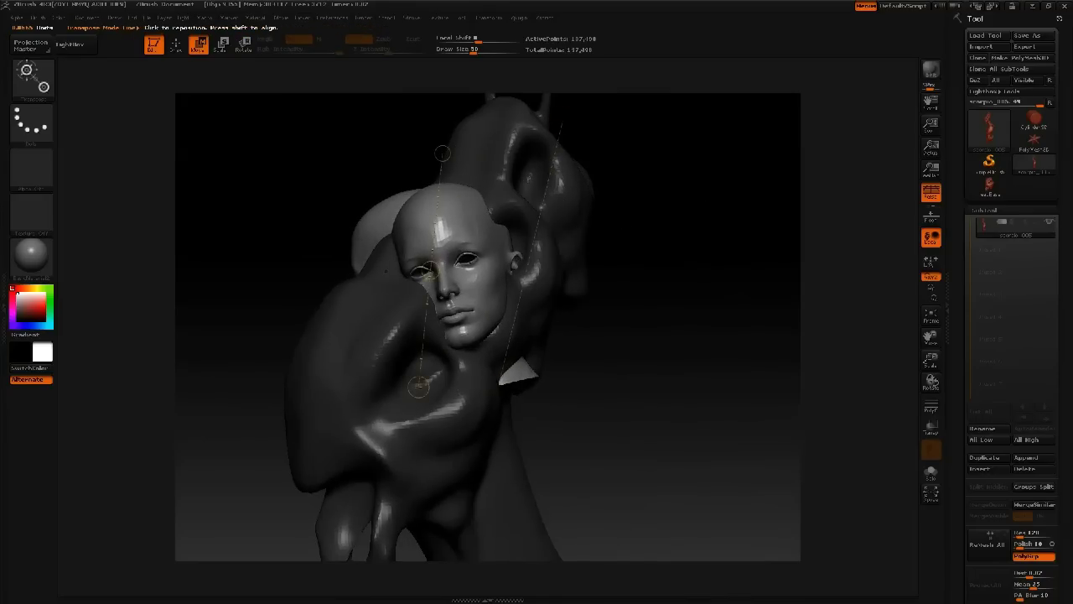
{"action": "mouse_move", "coordinate": [474, 244]}
{"action": "left_mouse_down"}
{"action": "mouse_move", "coordinate": [633, 216]}
{"action": "mouse_move", "coordinate": [520, 265]}
{"action": "mouse_move", "coordinate": [490, 365]}
{"action": "mouse_move", "coordinate": [434, 379]}
{"action": "mouse_move", "coordinate": [751, 378]}
{"action": "left_mouse_up"}
{"action": "key", "text": "e"}
{"action": "left_click_drag", "start_coordinate": [642, 472], "coordinate": [767, 470]}
{"action": "left_click_drag", "start_coordinate": [417, 429], "coordinate": [686, 429]}
{"action": "key", "text": "w"}
{"action": "left_click_drag", "start_coordinate": [551, 430], "coordinate": [500, 431]}
{"action": "left_click_drag", "start_coordinate": [633, 307], "coordinate": [575, 310]}
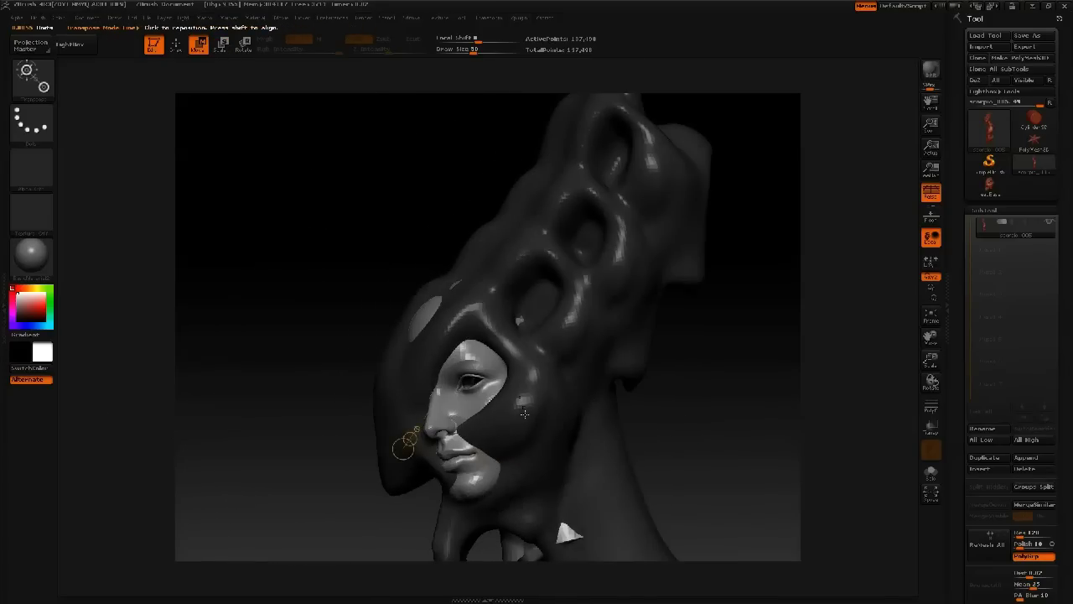
{"action": "key", "text": "q"}
{"action": "left_click_drag", "start_coordinate": [460, 415], "coordinate": [457, 425]}
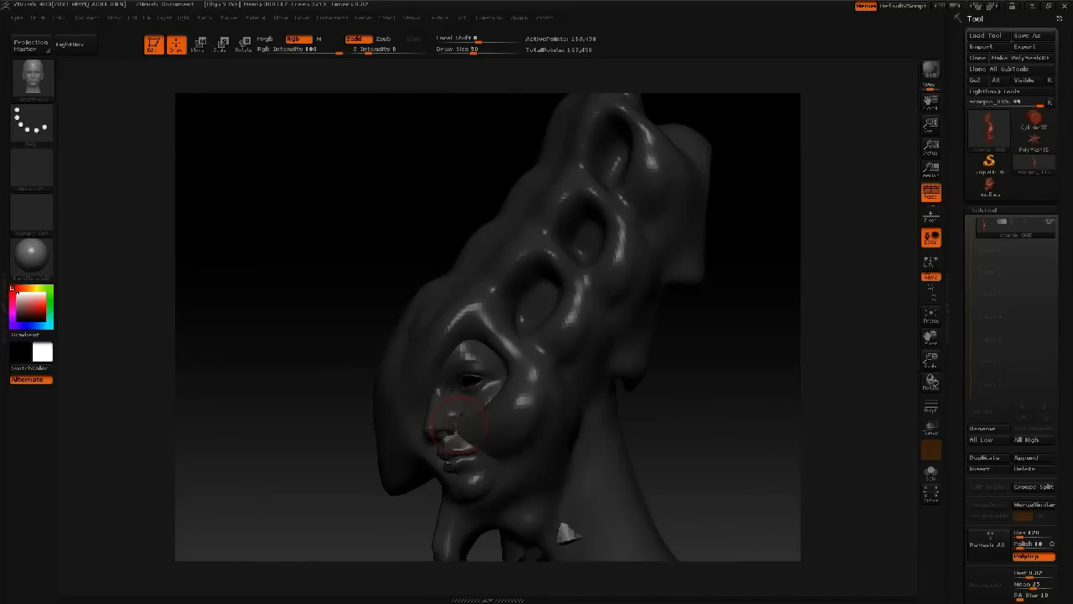
{"action": "key", "text": "ctrl+z"}
Step: Push the exposed nose and mouth of the inserted face into the creature's surface with the Move brush
{"action": "key", "text": "space"}
{"action": "left_click", "coordinate": [459, 448]}
{"action": "key", "text": "b"}
{"action": "key", "text": "m"}
{"action": "key", "text": "v"}
{"action": "key", "text": "b"}
{"action": "key", "text": "s"}
{"action": "key", "text": "t"}
{"action": "left_click_drag", "start_coordinate": [451, 442], "coordinate": [473, 466]}
{"action": "key", "text": "space"}
{"action": "right_click_drag", "start_coordinate": [439, 483], "coordinate": [470, 472]}
{"action": "mouse_move", "coordinate": [440, 421]}
{"action": "right_mouse_down", "text": "alt"}
{"action": "mouse_move", "coordinate": [417, 432]}
{"action": "mouse_move", "coordinate": [457, 411]}
{"action": "right_mouse_up", "text": "alt"}
Step: Fit the exposed eye area of the inserted face into the creature's lowest socket with the Move brush
{"action": "key", "text": "b"}
{"action": "key", "text": "m"}
{"action": "key", "text": "v"}
{"action": "key", "text": "space"}
{"action": "left_click_drag", "start_coordinate": [452, 374], "coordinate": [444, 374]}
{"action": "left_click_drag", "start_coordinate": [403, 325], "coordinate": [407, 330]}
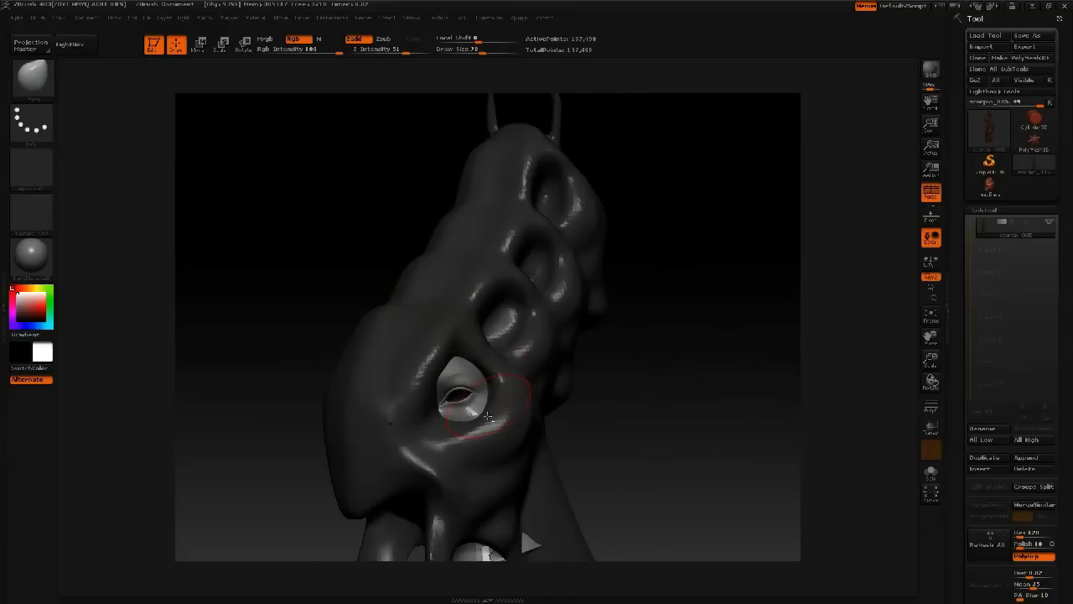
{"action": "mouse_move", "coordinate": [490, 407]}
{"action": "right_mouse_down"}
{"action": "mouse_move", "coordinate": [433, 379]}
{"action": "mouse_move", "coordinate": [457, 368]}
{"action": "right_mouse_up"}
{"action": "key", "text": "space"}
{"action": "left_click_drag", "start_coordinate": [461, 363], "coordinate": [469, 362]}
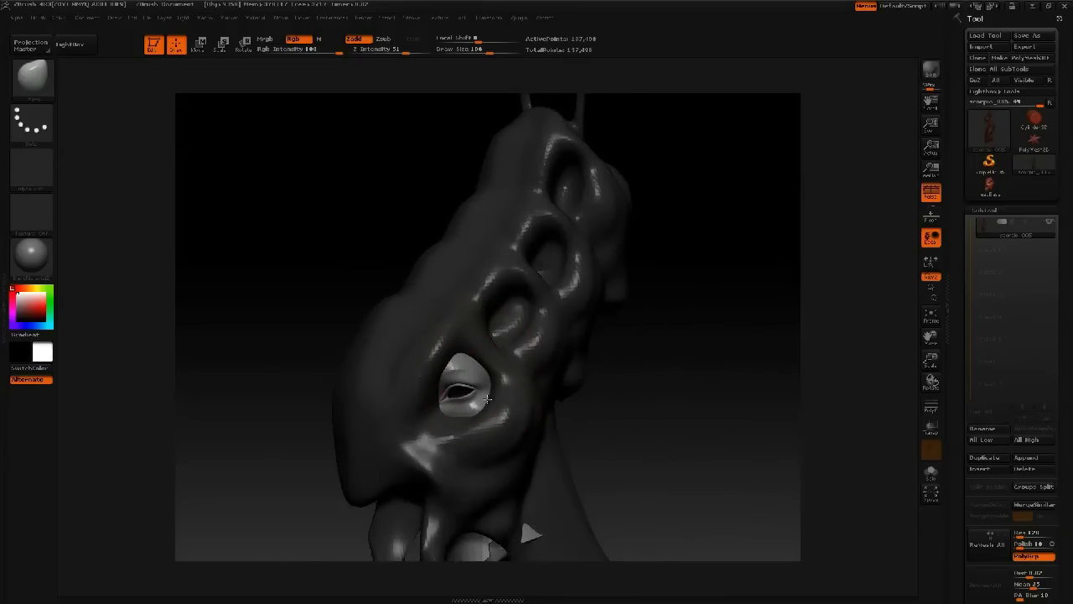
Step: Push the parts of the inserted head poking out beneath the jaw back inside with a larger Move brush
{"action": "mouse_move", "coordinate": [467, 418]}
{"action": "right_mouse_down"}
{"action": "mouse_move", "coordinate": [522, 407]}
{"action": "mouse_move", "coordinate": [426, 411]}
{"action": "right_mouse_up"}
{"action": "left_click_drag", "start_coordinate": [541, 525], "coordinate": [511, 529]}
{"action": "right_click_drag", "start_coordinate": [493, 524], "coordinate": [470, 412], "text": "alt"}
{"action": "key", "text": "space"}
{"action": "mouse_move", "coordinate": [465, 433]}
{"action": "left_mouse_down"}
{"action": "mouse_move", "coordinate": [481, 450]}
{"action": "mouse_move", "coordinate": [497, 412]}
{"action": "left_mouse_up"}
{"action": "right_click_drag", "start_coordinate": [457, 414], "coordinate": [489, 426]}
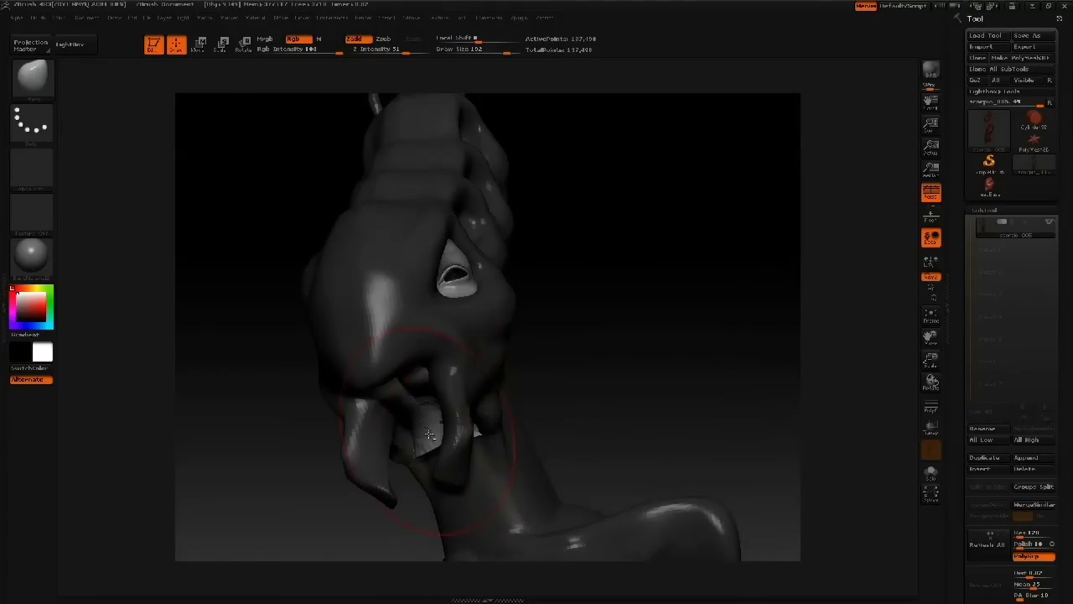
{"action": "right_click_drag", "start_coordinate": [429, 444], "coordinate": [429, 387]}
{"action": "key", "text": "space"}
{"action": "mouse_move", "coordinate": [433, 403]}
{"action": "left_mouse_down"}
{"action": "mouse_move", "coordinate": [416, 402]}
{"action": "mouse_move", "coordinate": [441, 444]}
{"action": "mouse_move", "coordinate": [386, 406]}
{"action": "left_mouse_up"}
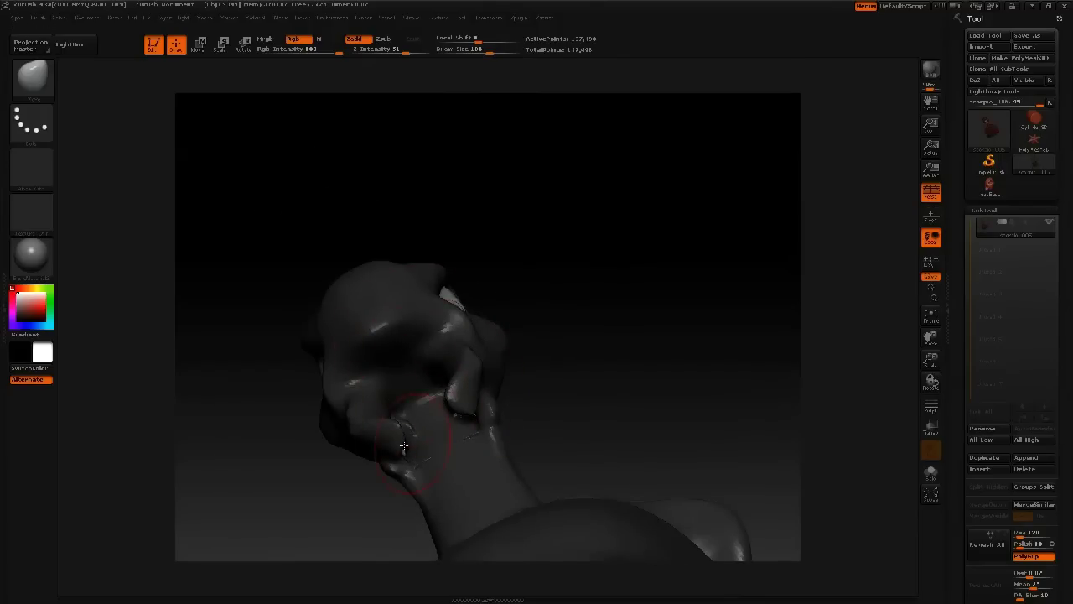
Step: Rotate the inserted head with transpose lines to tilt its eye inside the lowest socket
{"action": "mouse_move", "coordinate": [451, 426]}
{"action": "right_mouse_down"}
{"action": "mouse_move", "coordinate": [422, 414]}
{"action": "mouse_move", "coordinate": [441, 361]}
{"action": "mouse_move", "coordinate": [455, 393]}
{"action": "mouse_move", "coordinate": [475, 388]}
{"action": "right_mouse_up"}
{"action": "key", "text": "space"}
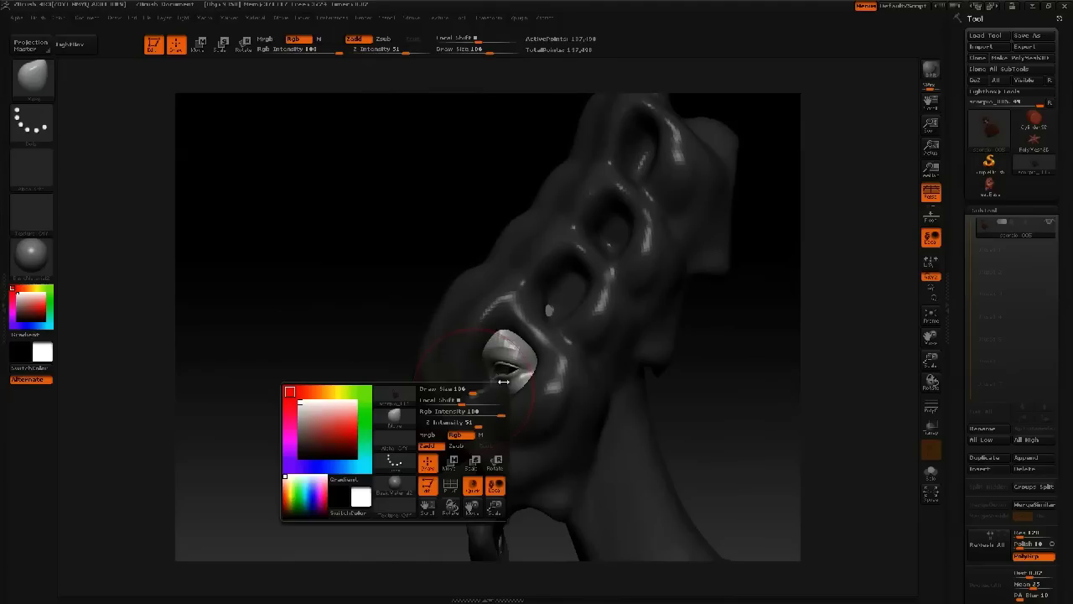
{"action": "mouse_move", "coordinate": [476, 389]}
{"action": "left_mouse_down"}
{"action": "mouse_move", "coordinate": [488, 391]}
{"action": "mouse_move", "coordinate": [467, 392]}
{"action": "left_mouse_up"}
{"action": "key", "text": "space"}
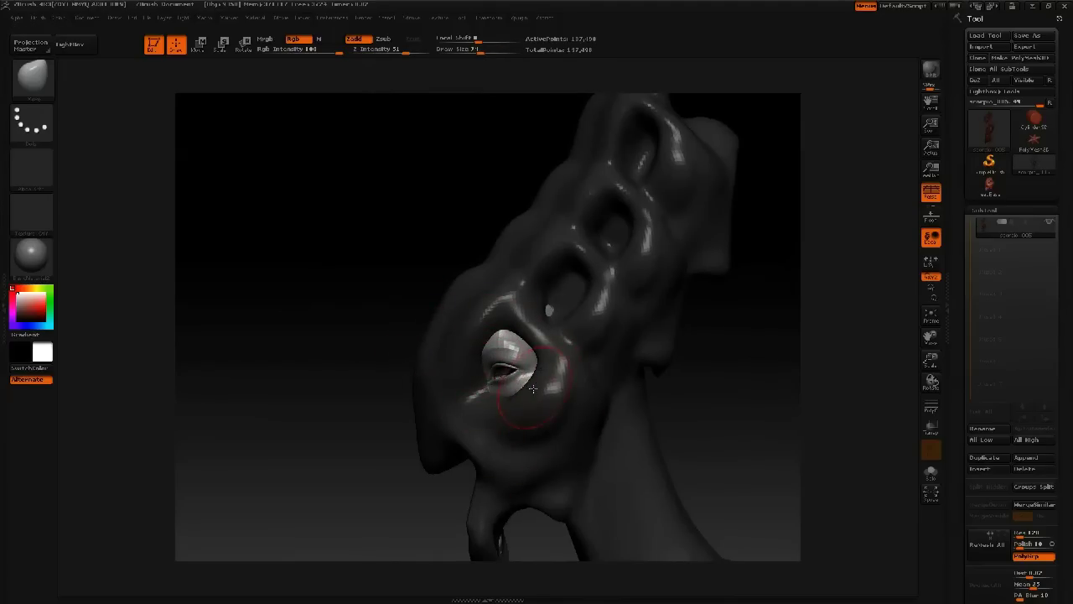
{"action": "key", "text": "r"}
{"action": "left_click_drag", "start_coordinate": [534, 382], "coordinate": [545, 380]}
{"action": "right_click_drag", "start_coordinate": [541, 381], "coordinate": [474, 387]}
{"action": "left_click_drag", "start_coordinate": [492, 375], "coordinate": [630, 339]}
{"action": "right_click_drag", "start_coordinate": [654, 312], "coordinate": [738, 277]}
{"action": "mouse_move", "coordinate": [504, 401]}
{"action": "left_mouse_down"}
{"action": "mouse_move", "coordinate": [568, 269]}
{"action": "mouse_move", "coordinate": [581, 275]}
{"action": "left_mouse_up"}
{"action": "right_click_drag", "start_coordinate": [651, 240], "coordinate": [560, 266]}
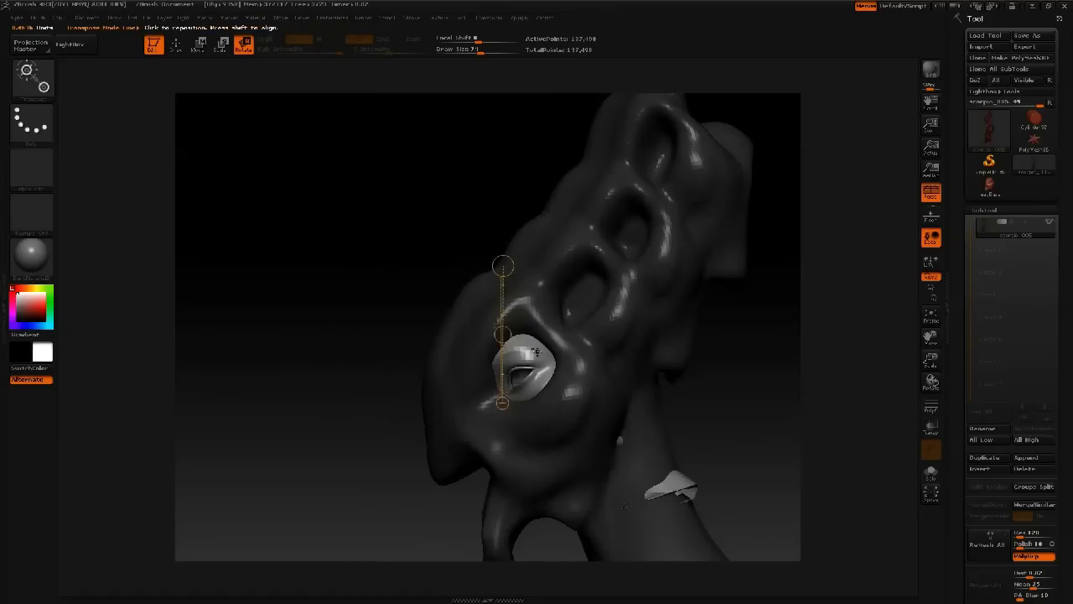
Step: Tuck the fragment protruding from the creature's neck inside and refine the eyelids in the lowest socket with the Move brush
{"action": "key", "text": "q"}
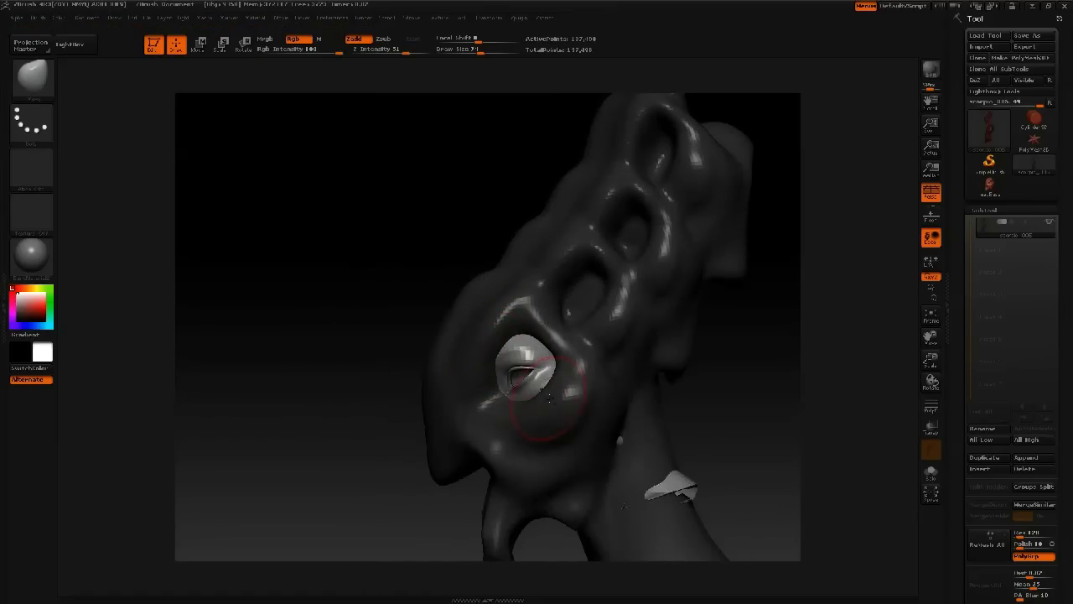
{"action": "left_click_drag", "start_coordinate": [675, 473], "coordinate": [657, 486]}
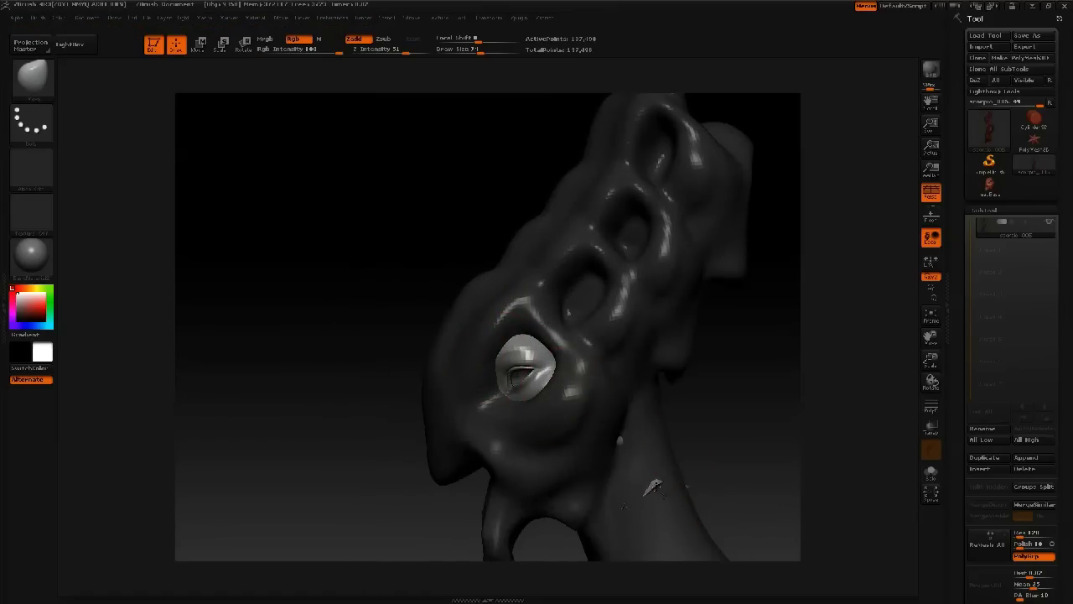
{"action": "mouse_move", "coordinate": [622, 451]}
{"action": "right_mouse_down"}
{"action": "mouse_move", "coordinate": [578, 331]}
{"action": "mouse_move", "coordinate": [519, 309]}
{"action": "mouse_move", "coordinate": [528, 336]}
{"action": "mouse_move", "coordinate": [497, 329]}
{"action": "mouse_move", "coordinate": [494, 343]}
{"action": "mouse_move", "coordinate": [415, 385]}
{"action": "right_mouse_up"}
{"action": "key", "text": "space"}
{"action": "left_click_drag", "start_coordinate": [497, 324], "coordinate": [484, 317]}
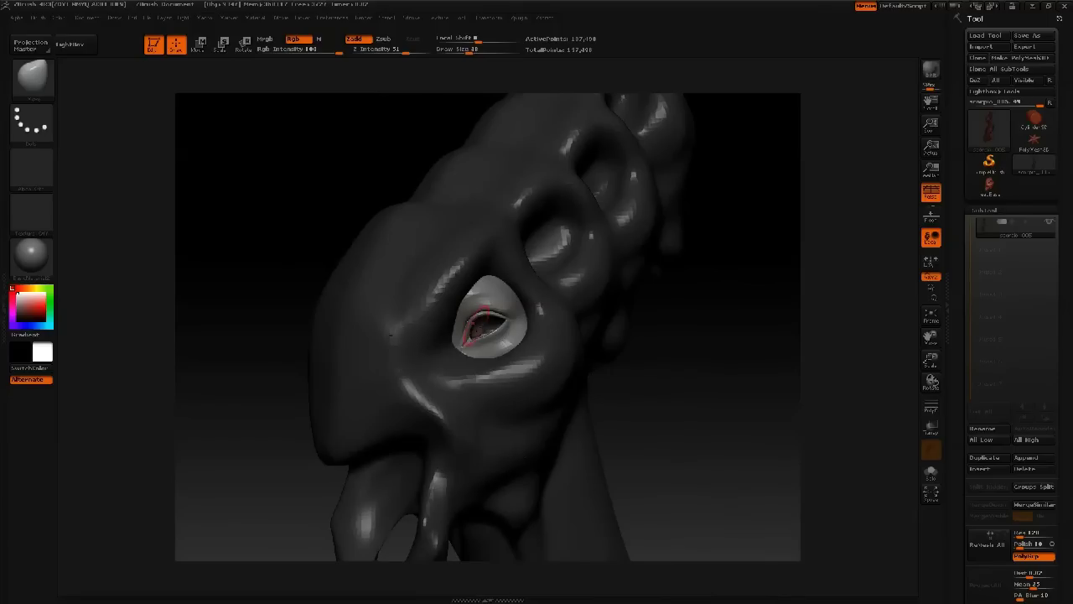
{"action": "left_click_drag", "start_coordinate": [493, 338], "coordinate": [496, 330]}
Step: Try scaling the inserted head in the lowest socket with a transpose line, and undo the last change
{"action": "mouse_move", "coordinate": [496, 330]}
{"action": "right_mouse_down", "text": "ctrl"}
{"action": "mouse_move", "coordinate": [453, 295]}
{"action": "mouse_move", "coordinate": [495, 293]}
{"action": "mouse_move", "coordinate": [531, 342]}
{"action": "mouse_move", "coordinate": [513, 333]}
{"action": "mouse_move", "coordinate": [522, 319]}
{"action": "mouse_move", "coordinate": [455, 357]}
{"action": "mouse_move", "coordinate": [465, 340]}
{"action": "right_mouse_up", "text": "ctrl"}
{"action": "right_click_drag", "start_coordinate": [350, 273], "coordinate": [390, 293]}
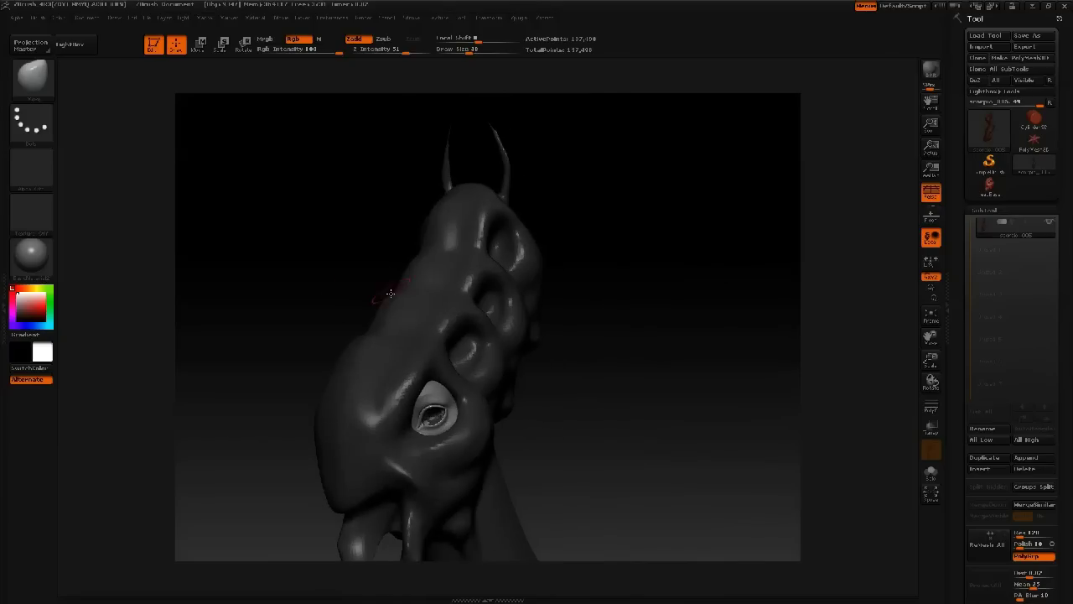
{"action": "key", "text": "e"}
{"action": "left_click_drag", "start_coordinate": [434, 378], "coordinate": [585, 334]}
{"action": "mouse_move", "coordinate": [431, 414]}
{"action": "left_mouse_down"}
{"action": "mouse_move", "coordinate": [614, 357]}
{"action": "mouse_move", "coordinate": [593, 359]}
{"action": "left_mouse_up"}
{"action": "mouse_move", "coordinate": [572, 424]}
{"action": "left_mouse_down"}
{"action": "mouse_move", "coordinate": [587, 441]}
{"action": "mouse_move", "coordinate": [537, 426]}
{"action": "mouse_move", "coordinate": [517, 369]}
{"action": "mouse_move", "coordinate": [552, 388]}
{"action": "mouse_move", "coordinate": [553, 360]}
{"action": "mouse_move", "coordinate": [577, 367]}
{"action": "left_mouse_up"}
{"action": "key", "text": "ctrl+z"}
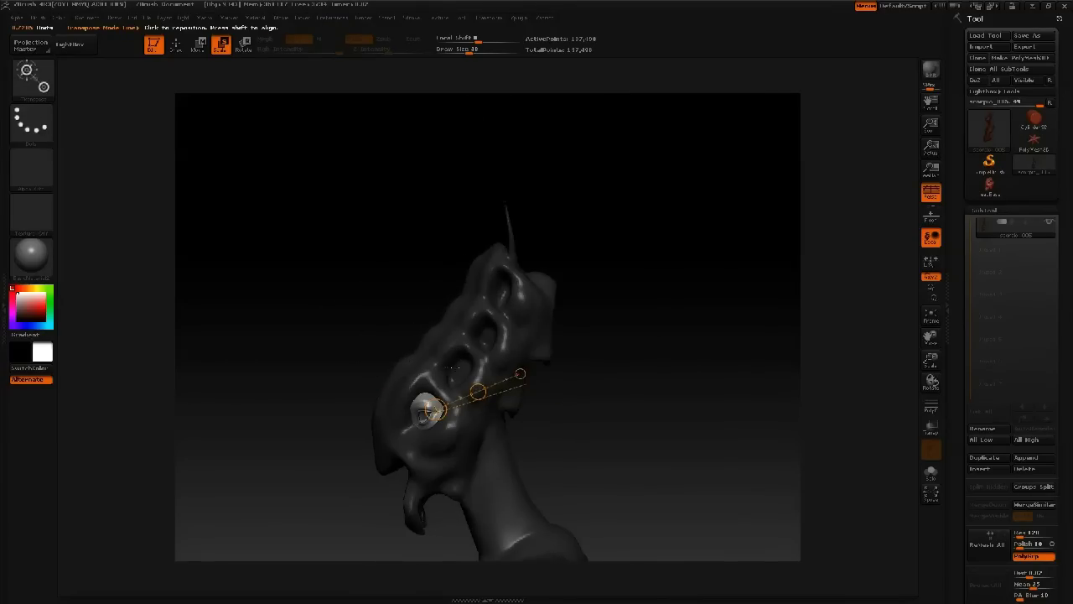
Step: Duplicate the inserted eye head along a transpose line and position the copy in the second socket of the crest
{"action": "key", "text": "w"}
{"action": "mouse_move", "coordinate": [428, 398]}
{"action": "left_mouse_down"}
{"action": "mouse_move", "coordinate": [472, 398]}
{"action": "mouse_move", "coordinate": [499, 319]}
{"action": "mouse_move", "coordinate": [568, 224]}
{"action": "mouse_move", "coordinate": [565, 210]}
{"action": "left_mouse_up"}
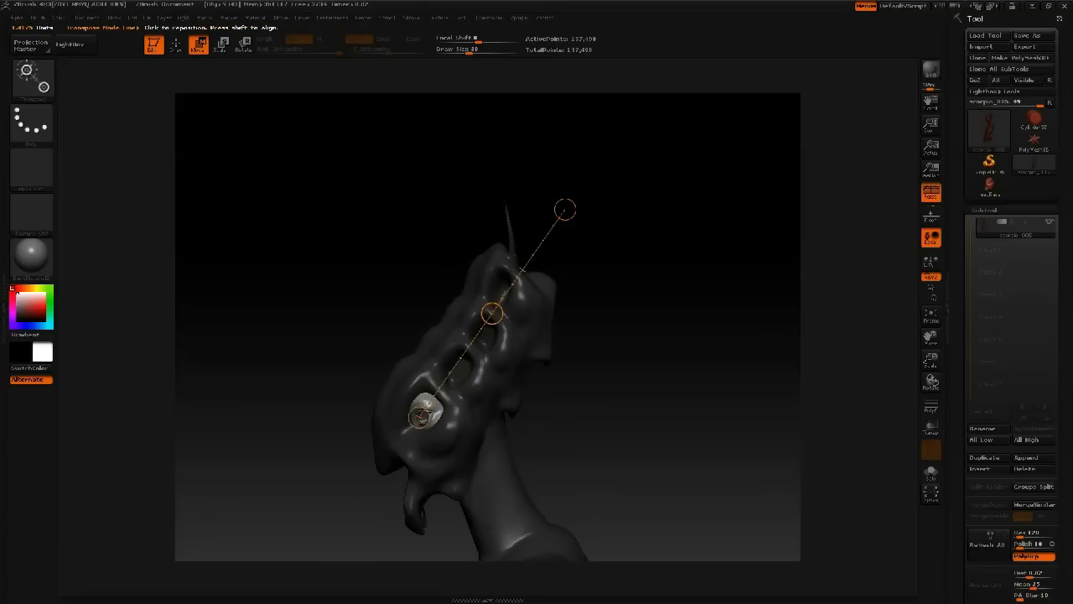
{"action": "left_click_drag", "start_coordinate": [492, 313], "coordinate": [526, 274], "text": "ctrl"}
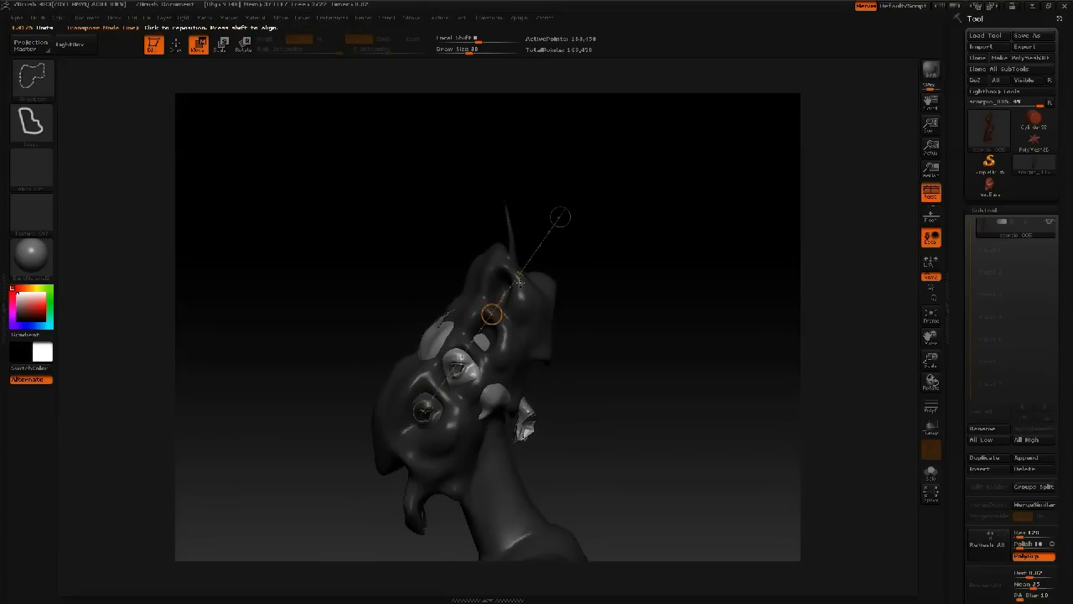
{"action": "left_click_drag", "start_coordinate": [325, 292], "coordinate": [378, 288], "text": "shift"}
{"action": "left_click_drag", "start_coordinate": [478, 345], "coordinate": [614, 345], "text": "shift"}
{"action": "left_click_drag", "start_coordinate": [545, 345], "coordinate": [540, 346]}
Step: Fit the second eye into its socket and hide its protruding parts with the Move brush
{"action": "key", "text": "q"}
{"action": "mouse_move", "coordinate": [459, 345]}
{"action": "left_mouse_down"}
{"action": "mouse_move", "coordinate": [469, 342]}
{"action": "mouse_move", "coordinate": [453, 325]}
{"action": "mouse_move", "coordinate": [449, 334]}
{"action": "left_mouse_up"}
{"action": "left_click_drag", "start_coordinate": [405, 306], "coordinate": [306, 312]}
{"action": "left_click_drag", "start_coordinate": [431, 399], "coordinate": [405, 408]}
{"action": "key", "text": "space"}
{"action": "mouse_move", "coordinate": [469, 406]}
{"action": "left_mouse_down"}
{"action": "mouse_move", "coordinate": [480, 409]}
{"action": "mouse_move", "coordinate": [453, 420]}
{"action": "left_mouse_up"}
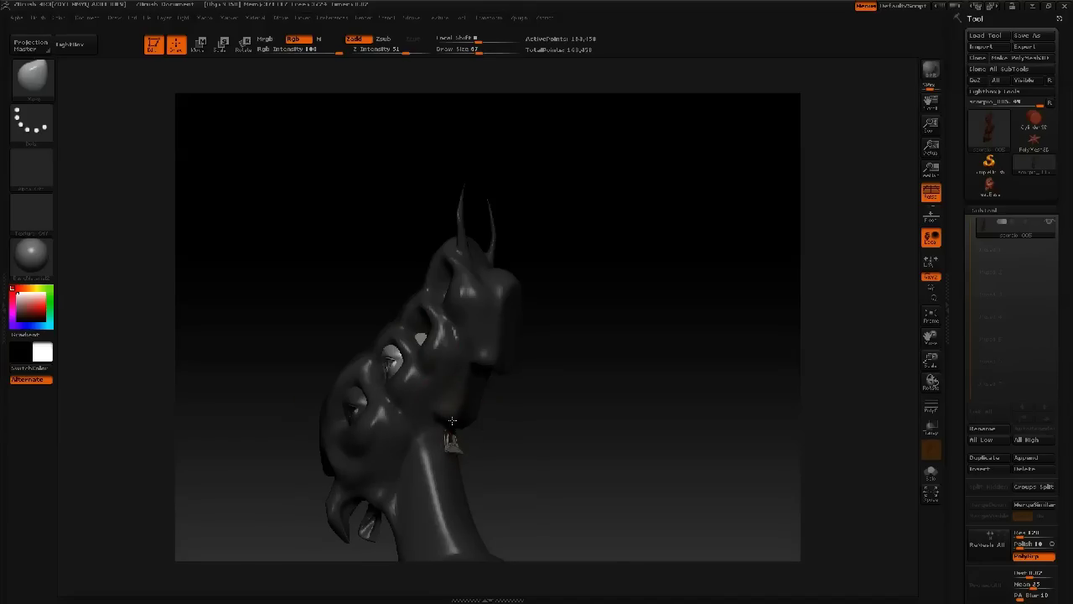
{"action": "right_click_drag", "start_coordinate": [445, 432], "coordinate": [431, 327]}
{"action": "right_click_drag", "start_coordinate": [423, 378], "coordinate": [431, 372]}
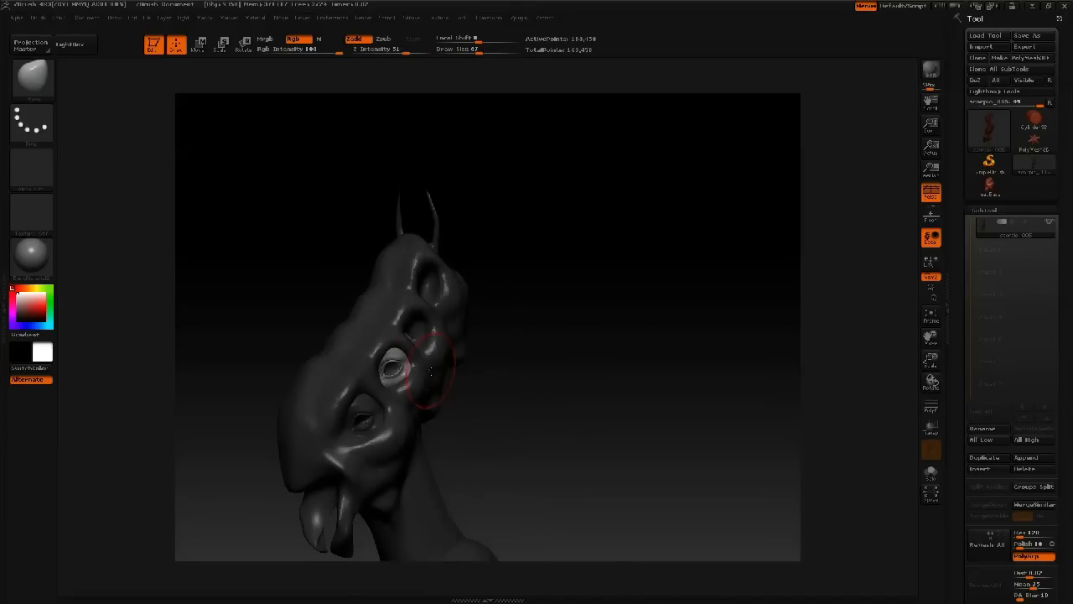
Step: Scale the copied head in the second socket with a transpose line
{"action": "key", "text": "e"}
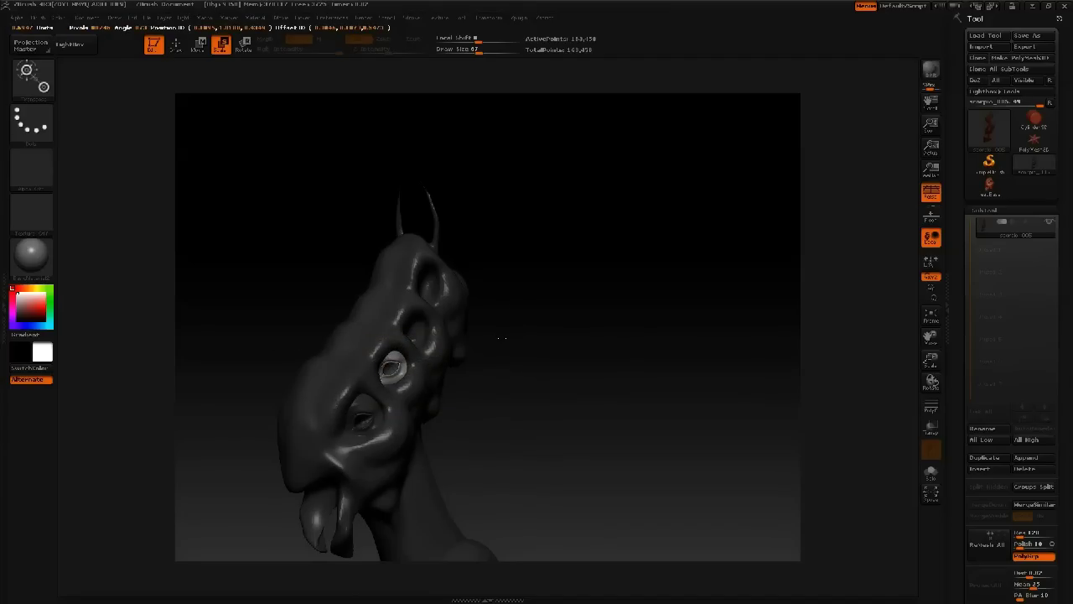
{"action": "right_click_drag", "start_coordinate": [508, 396], "coordinate": [475, 405]}
{"action": "mouse_move", "coordinate": [476, 410]}
{"action": "left_mouse_down"}
{"action": "mouse_move", "coordinate": [498, 407]}
{"action": "mouse_move", "coordinate": [469, 394]}
{"action": "left_mouse_up"}
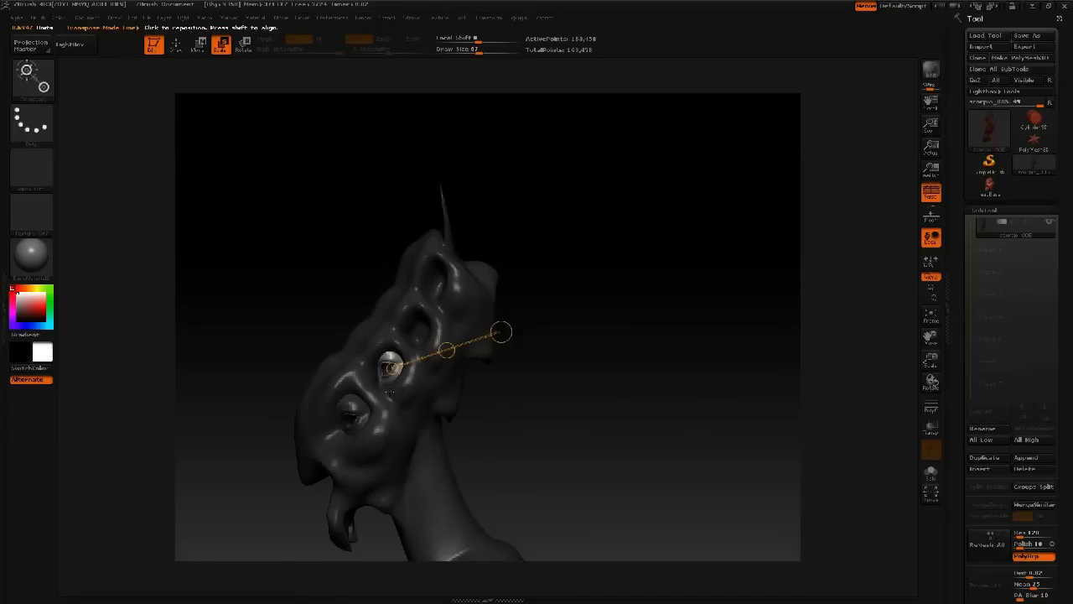
{"action": "left_click_drag", "start_coordinate": [360, 419], "coordinate": [408, 415]}
Step: Duplicate the eye head again along a transpose line and place the copy in the third socket
{"action": "left_click_drag", "start_coordinate": [389, 366], "coordinate": [497, 196]}
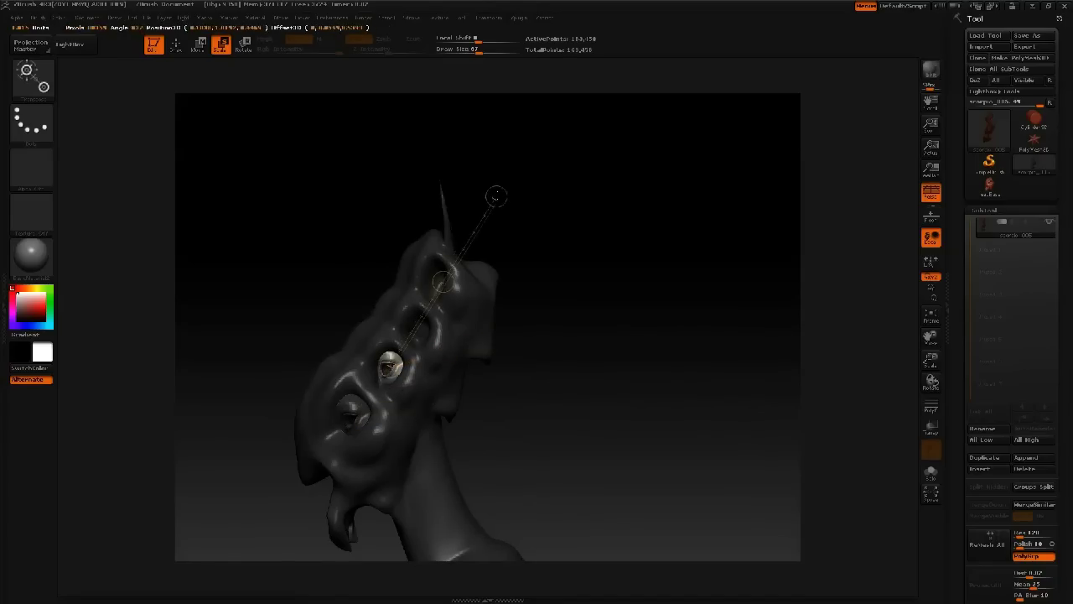
{"action": "key", "text": "w"}
{"action": "left_click_drag", "start_coordinate": [444, 282], "coordinate": [471, 242], "text": "ctrl"}
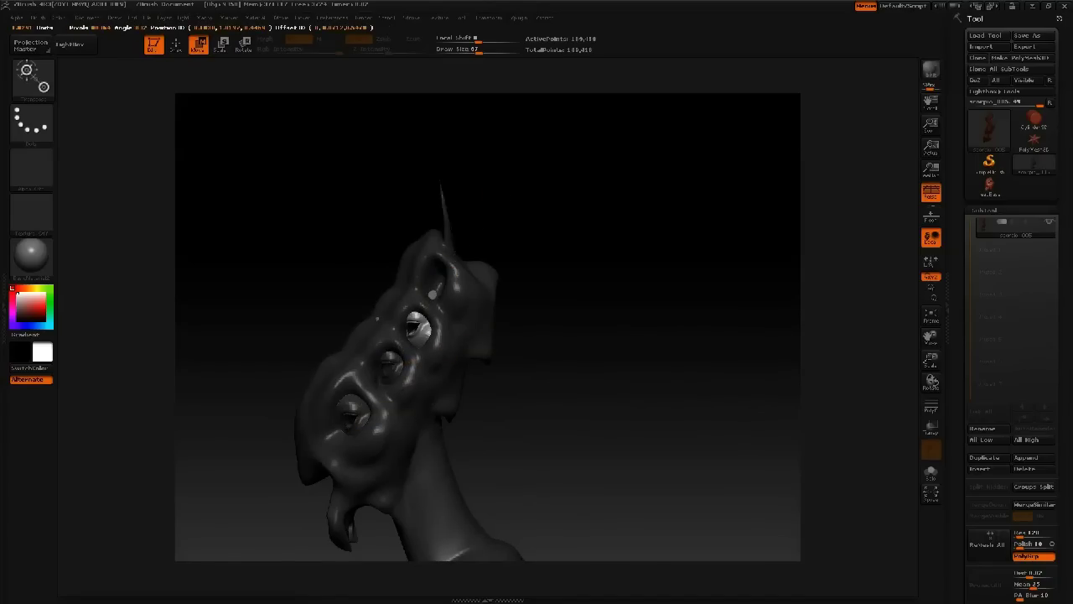
{"action": "left_click_drag", "start_coordinate": [444, 282], "coordinate": [452, 286]}
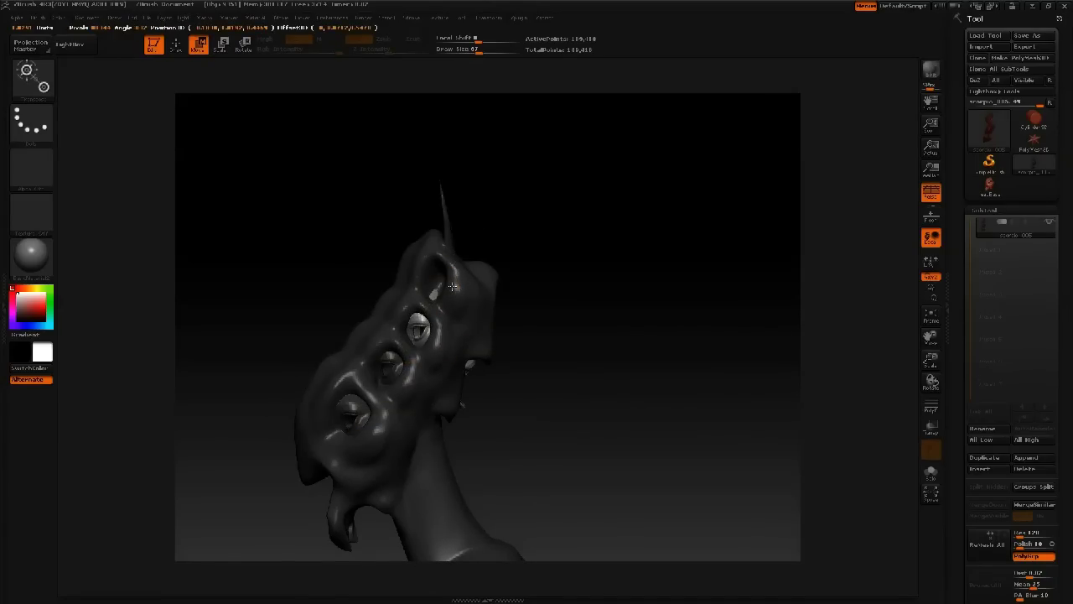
{"action": "left_click_drag", "start_coordinate": [498, 394], "coordinate": [549, 401]}
{"action": "mouse_move", "coordinate": [525, 349]}
{"action": "left_mouse_down"}
{"action": "mouse_move", "coordinate": [537, 395]}
{"action": "mouse_move", "coordinate": [522, 391]}
{"action": "left_mouse_up"}
Step: Adjust the orientation and position of the third eye within its socket using transpose lines
{"action": "mouse_move", "coordinate": [436, 339]}
{"action": "left_mouse_down"}
{"action": "mouse_move", "coordinate": [543, 361]}
{"action": "mouse_move", "coordinate": [544, 313]}
{"action": "left_mouse_up"}
{"action": "key", "text": "r"}
{"action": "key", "text": "w"}
{"action": "mouse_move", "coordinate": [491, 350]}
{"action": "left_mouse_down"}
{"action": "mouse_move", "coordinate": [498, 339]}
{"action": "mouse_move", "coordinate": [492, 348]}
{"action": "left_mouse_up"}
{"action": "left_click_drag", "start_coordinate": [506, 410], "coordinate": [537, 403]}
{"action": "left_click_drag", "start_coordinate": [537, 264], "coordinate": [480, 276]}
{"action": "left_click_drag", "start_coordinate": [457, 348], "coordinate": [455, 347]}
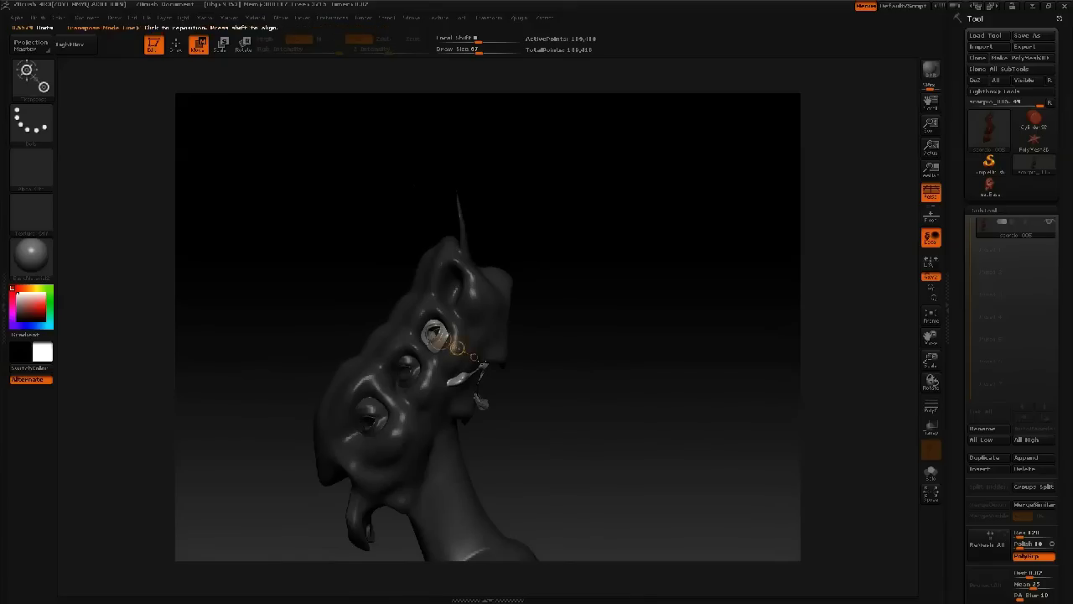
Step: Fit the third eye to its socket and push its stray fragments inside with the Move brush
{"action": "key", "text": "q"}
{"action": "key", "text": "space"}
{"action": "left_click_drag", "start_coordinate": [490, 405], "coordinate": [468, 400]}
{"action": "mouse_move", "coordinate": [418, 362]}
{"action": "right_mouse_down"}
{"action": "mouse_move", "coordinate": [440, 345]}
{"action": "mouse_move", "coordinate": [489, 340]}
{"action": "mouse_move", "coordinate": [449, 343]}
{"action": "mouse_move", "coordinate": [403, 327]}
{"action": "right_mouse_up"}
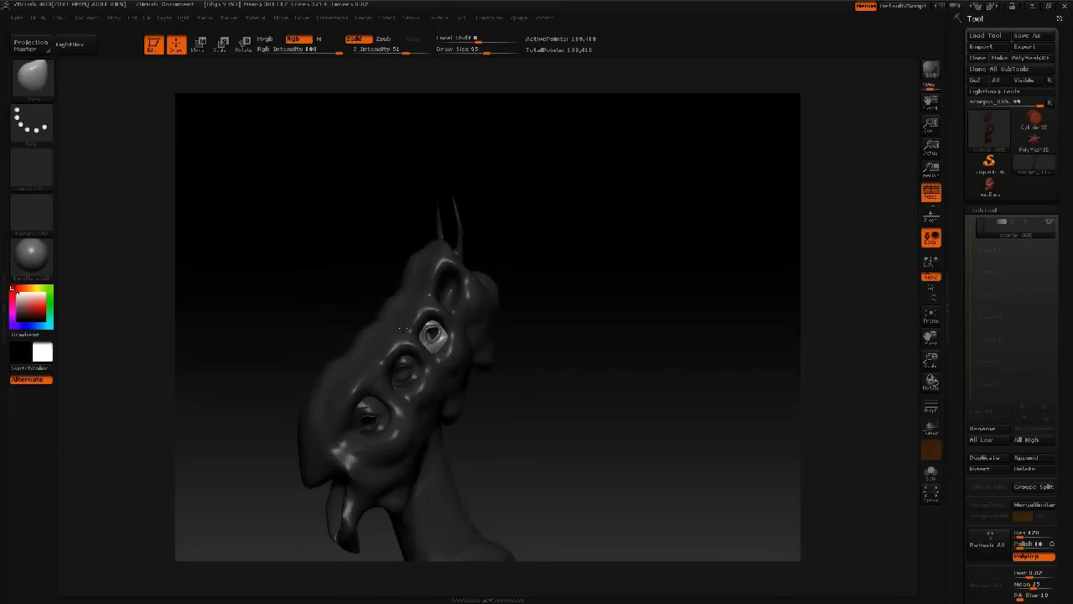
{"action": "right_click_drag", "start_coordinate": [508, 317], "coordinate": [491, 322]}
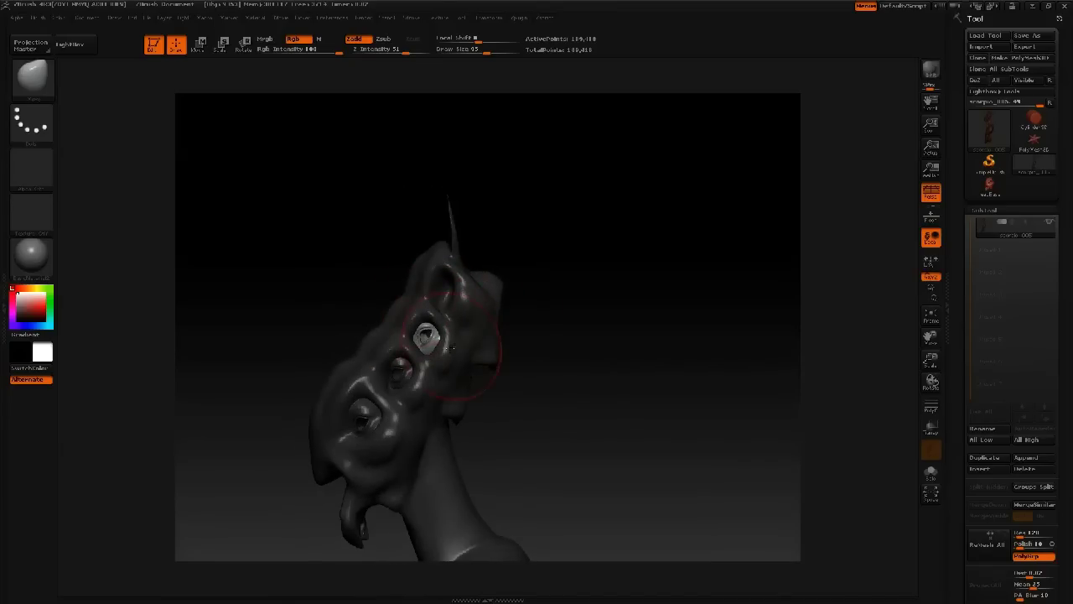
Step: Duplicate the eye head into the uppermost socket and start fitting the copy with the Move brush
{"action": "key", "text": "w"}
{"action": "left_click_drag", "start_coordinate": [426, 325], "coordinate": [487, 178]}
{"action": "left_click_drag", "start_coordinate": [455, 249], "coordinate": [475, 208], "text": "ctrl"}
{"action": "key", "text": "q"}
{"action": "key", "text": "space"}
{"action": "left_click_drag", "start_coordinate": [406, 293], "coordinate": [396, 294]}
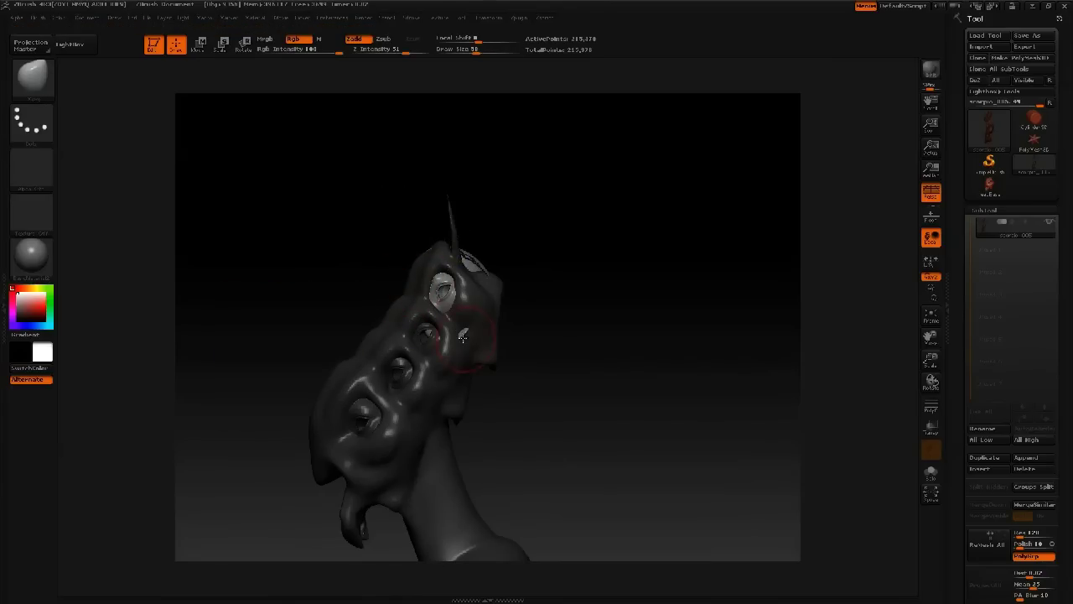
{"action": "left_click_drag", "start_coordinate": [501, 256], "coordinate": [521, 215]}
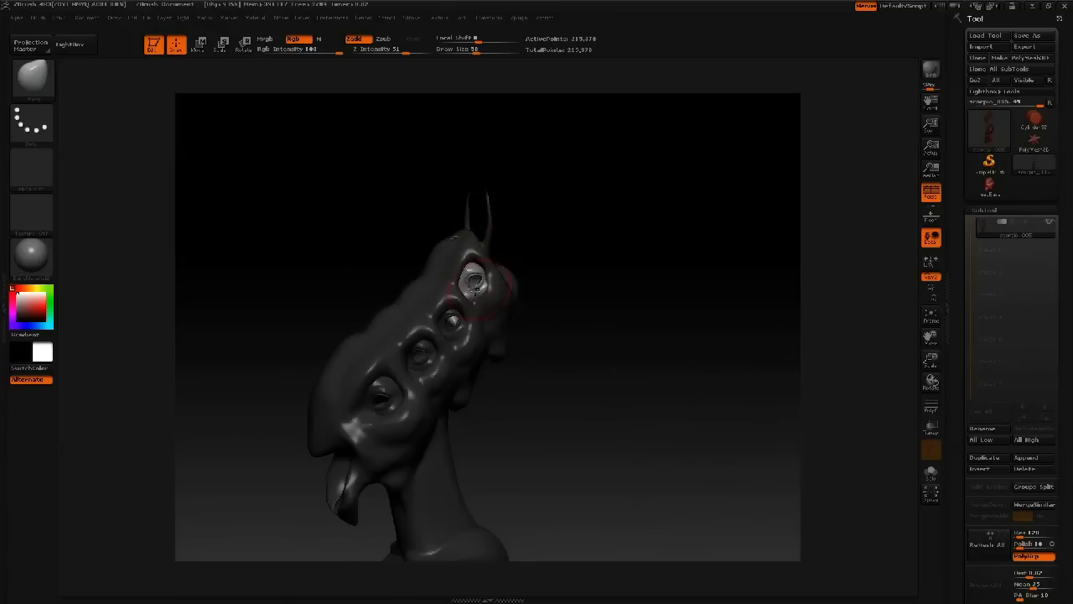
Step: Enlarge the Move brush and adjust the fourth eye's fit in the uppermost socket
{"action": "key", "text": "space"}
{"action": "mouse_move", "coordinate": [467, 298]}
{"action": "left_mouse_down"}
{"action": "mouse_move", "coordinate": [489, 283]}
{"action": "mouse_move", "coordinate": [451, 330]}
{"action": "left_mouse_up"}
{"action": "key", "text": "space"}
{"action": "right_click_drag", "start_coordinate": [475, 309], "coordinate": [466, 304]}
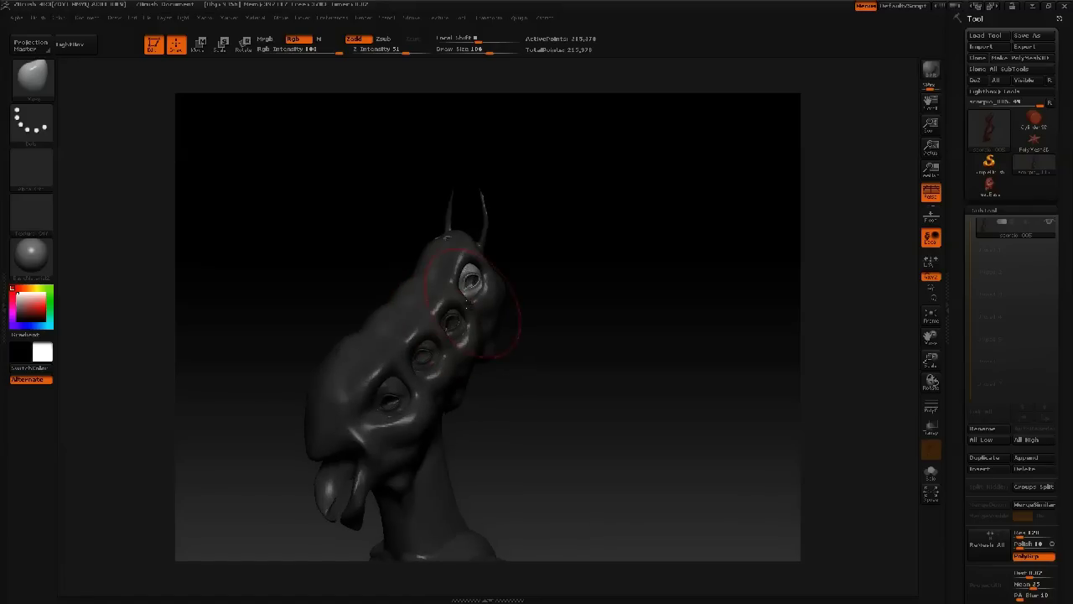
{"action": "mouse_move", "coordinate": [461, 302]}
{"action": "left_mouse_down"}
{"action": "mouse_move", "coordinate": [480, 283]}
{"action": "mouse_move", "coordinate": [532, 286]}
{"action": "mouse_move", "coordinate": [488, 272]}
{"action": "mouse_move", "coordinate": [448, 293]}
{"action": "mouse_move", "coordinate": [486, 197]}
{"action": "left_mouse_up"}
Step: Scale and rotate the fourth eye with transpose lines to align it with the uppermost socket
{"action": "key", "text": "e"}
{"action": "left_click_drag", "start_coordinate": [473, 270], "coordinate": [618, 253]}
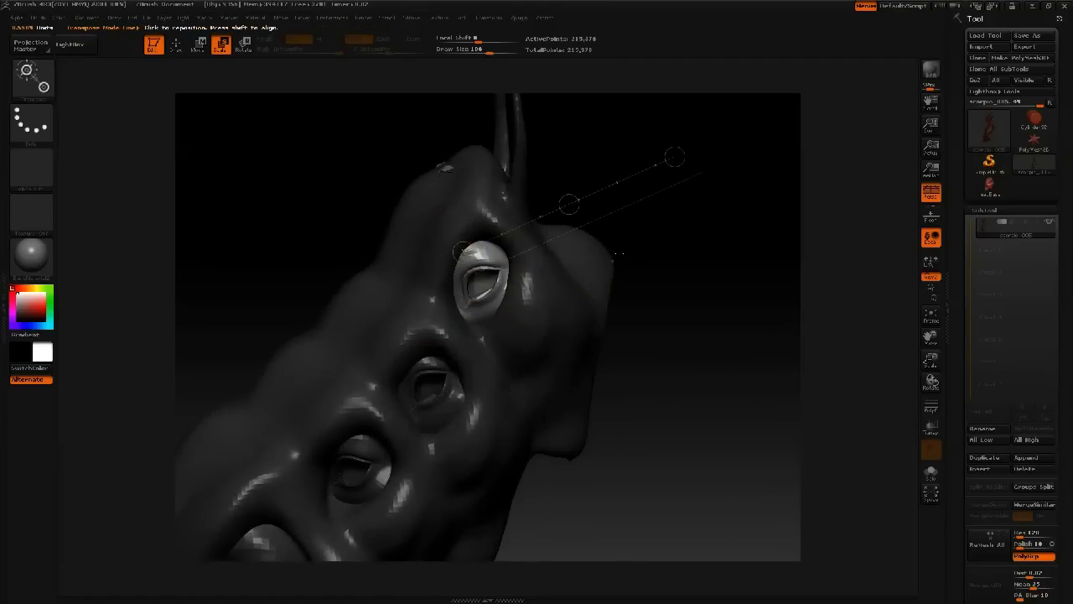
{"action": "left_click_drag", "start_coordinate": [487, 283], "coordinate": [651, 205]}
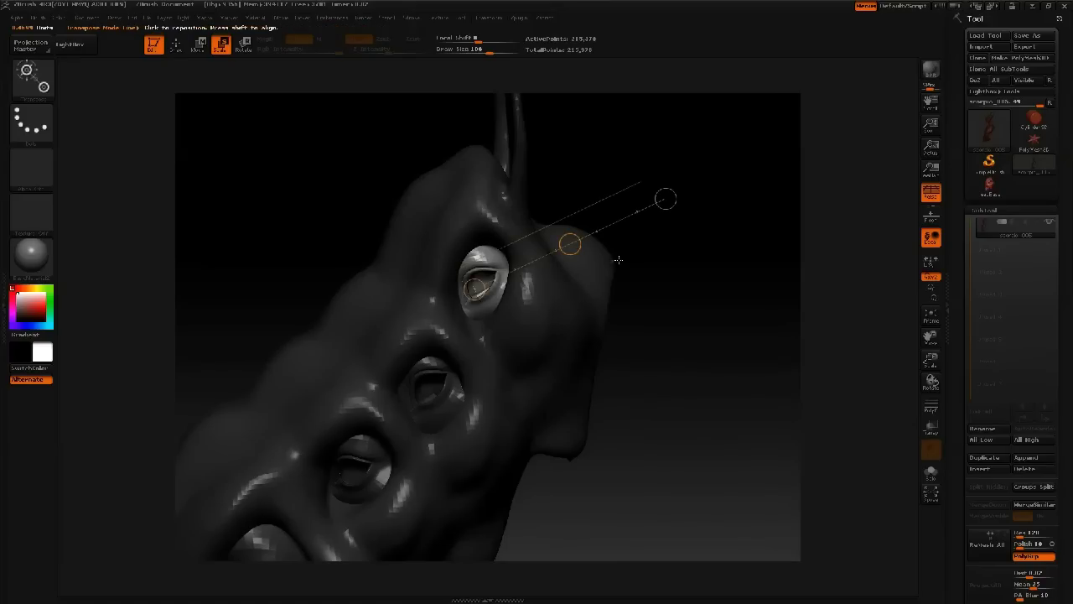
{"action": "key", "text": "r"}
{"action": "left_click_drag", "start_coordinate": [684, 156], "coordinate": [713, 151]}
{"action": "left_click_drag", "start_coordinate": [658, 181], "coordinate": [655, 176]}
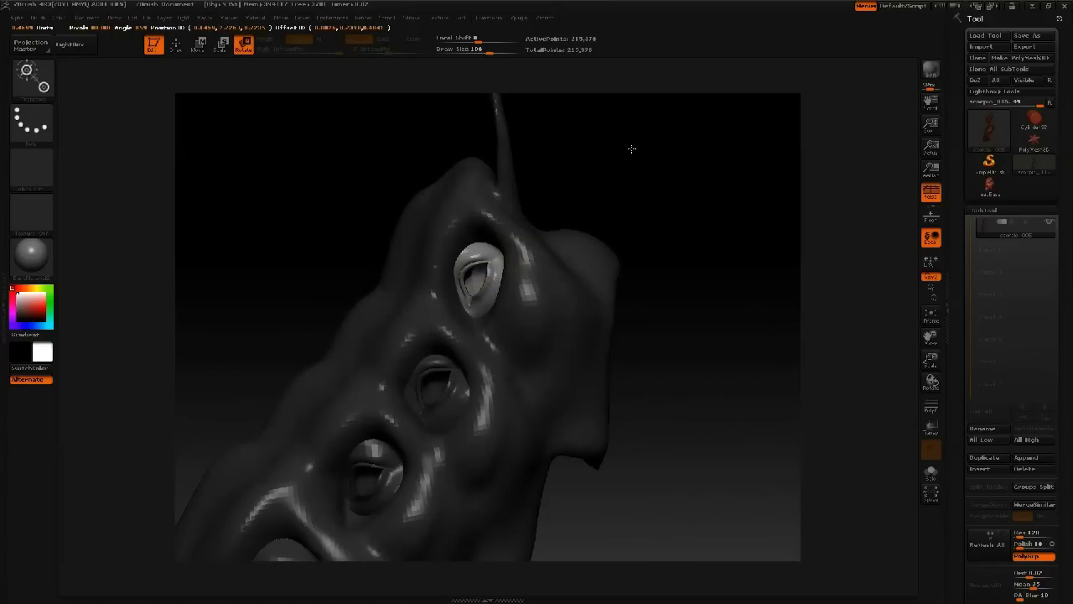
{"action": "left_click_drag", "start_coordinate": [631, 147], "coordinate": [675, 169]}
{"action": "key", "text": "e"}
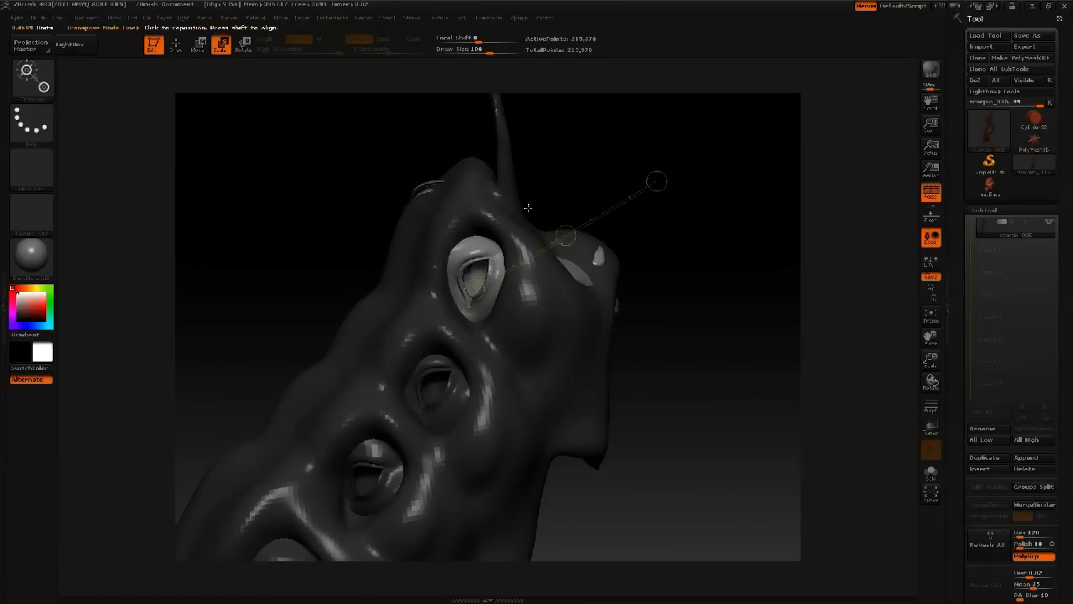
Step: Push the fourth head's fragments protruding from the back of the crest inside with the Move brush
{"action": "key", "text": "q"}
{"action": "key", "text": "space"}
{"action": "left_click_drag", "start_coordinate": [435, 176], "coordinate": [435, 204]}
{"action": "left_click_drag", "start_coordinate": [583, 255], "coordinate": [575, 257]}
{"action": "mouse_move", "coordinate": [590, 301]}
{"action": "right_mouse_down"}
{"action": "mouse_move", "coordinate": [567, 266]}
{"action": "mouse_move", "coordinate": [590, 272]}
{"action": "right_mouse_up"}
{"action": "left_click_drag", "start_coordinate": [632, 307], "coordinate": [628, 317]}
{"action": "right_click_drag", "start_coordinate": [583, 314], "coordinate": [670, 314]}
Step: Clear the mask from the creature, try a DynaMesh update, and undo it
{"action": "mouse_move", "coordinate": [525, 311]}
{"action": "right_mouse_down", "text": "ctrl"}
{"action": "mouse_move", "coordinate": [452, 361]}
{"action": "mouse_move", "coordinate": [455, 257]}
{"action": "right_mouse_up", "text": "ctrl"}
{"action": "left_click_drag", "start_coordinate": [644, 312], "coordinate": [646, 316], "text": "ctrl"}
{"action": "left_click_drag", "start_coordinate": [653, 256], "coordinate": [677, 348], "text": "ctrl"}
{"action": "key", "text": "ctrl+z"}
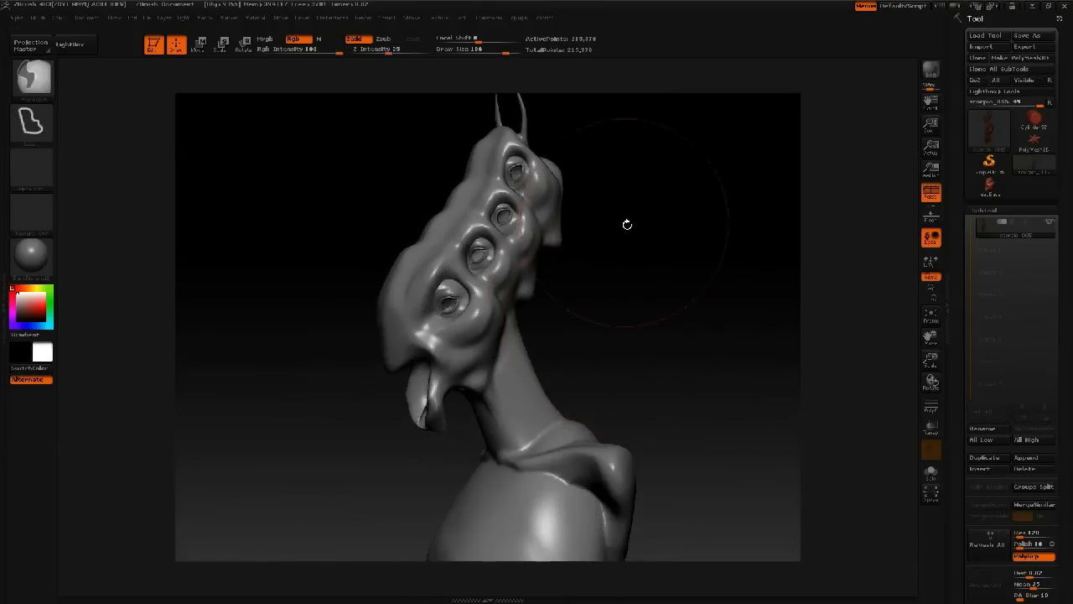
{"action": "right_click_drag", "start_coordinate": [675, 249], "coordinate": [687, 259]}
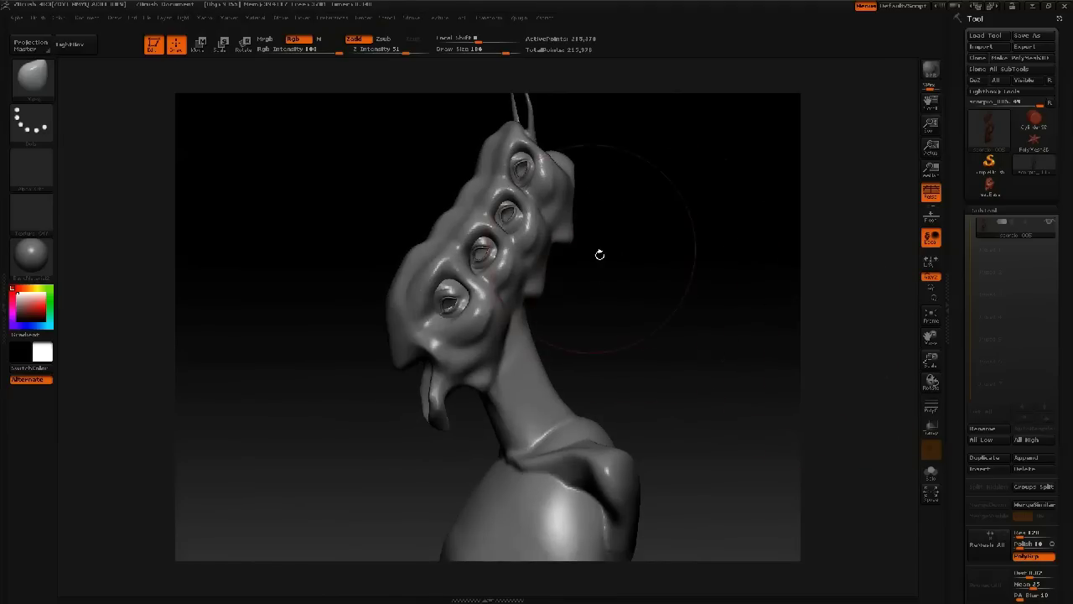
Step: Enable Project in the DynaMesh settings at resolution 128 and remesh the creature with its inserted eyes
{"action": "scroll", "coordinate": [976, 283], "scroll_direction": "down", "scroll_amount": 10}
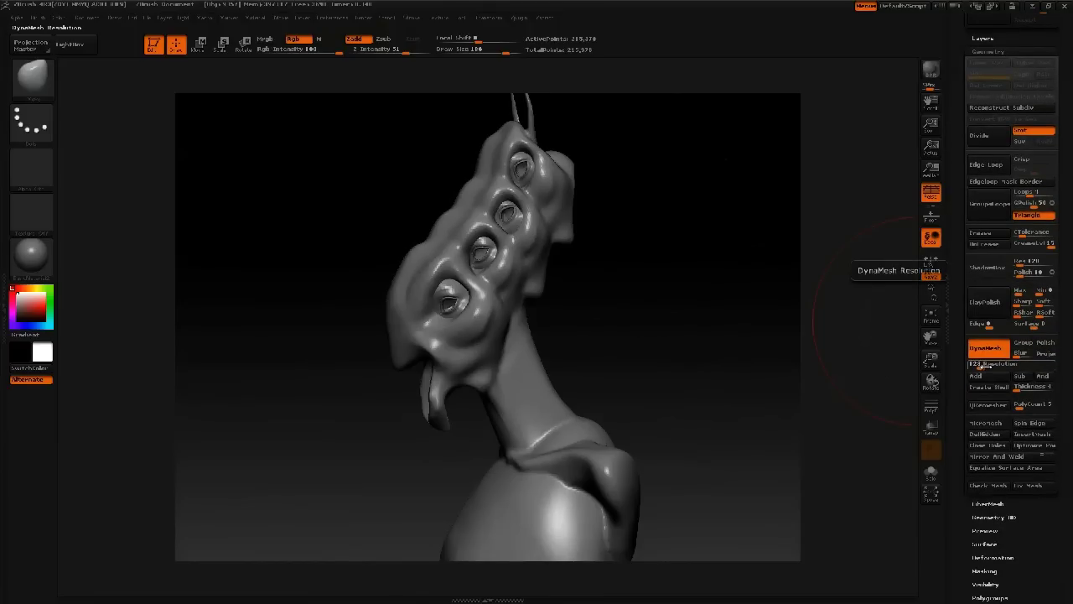
{"action": "left_click", "coordinate": [1045, 359]}
{"action": "left_click_drag", "start_coordinate": [738, 310], "coordinate": [821, 397], "text": "ctrl"}
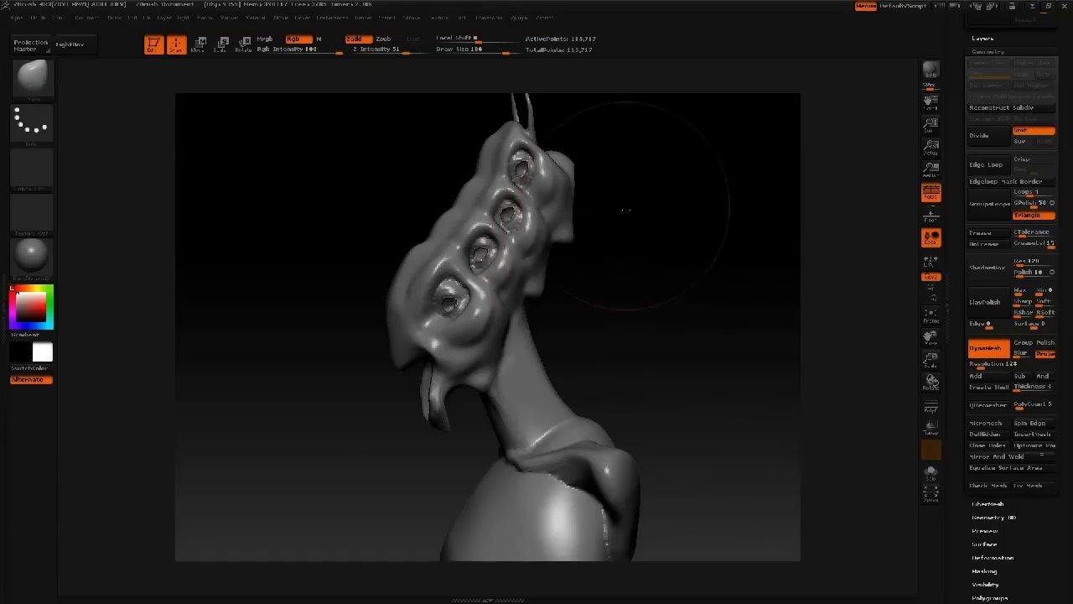
Step: Undo the last remesh and re-DynaMesh the creature at a resolution of 216
{"action": "left_click_drag", "start_coordinate": [625, 210], "coordinate": [634, 260], "text": "alt"}
{"action": "key", "text": "ctrl+z"}
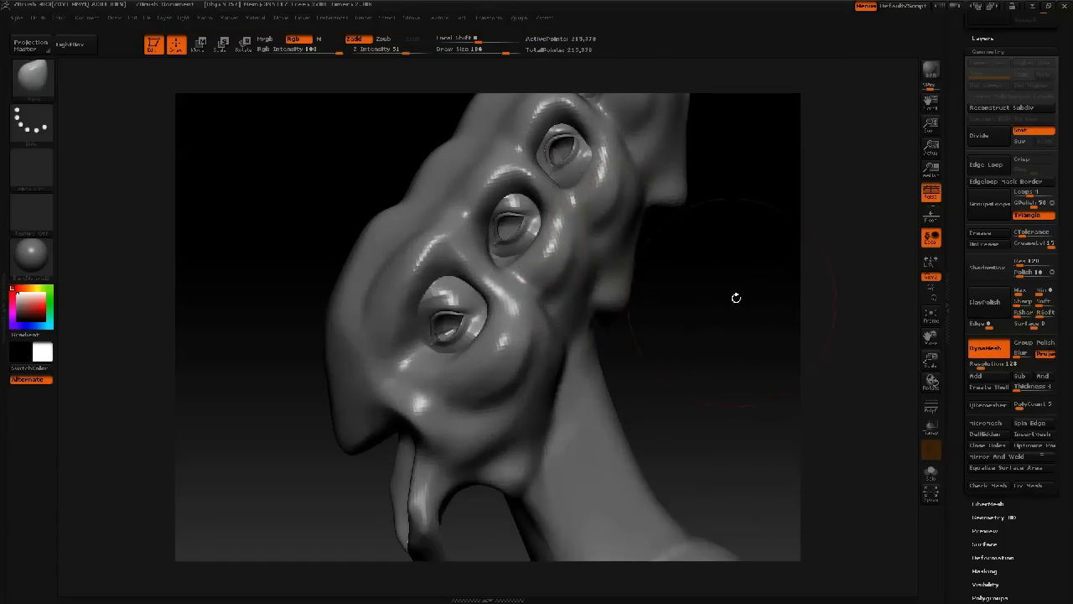
{"action": "left_click_drag", "start_coordinate": [736, 297], "coordinate": [724, 327]}
{"action": "left_click_drag", "start_coordinate": [984, 365], "coordinate": [992, 366]}
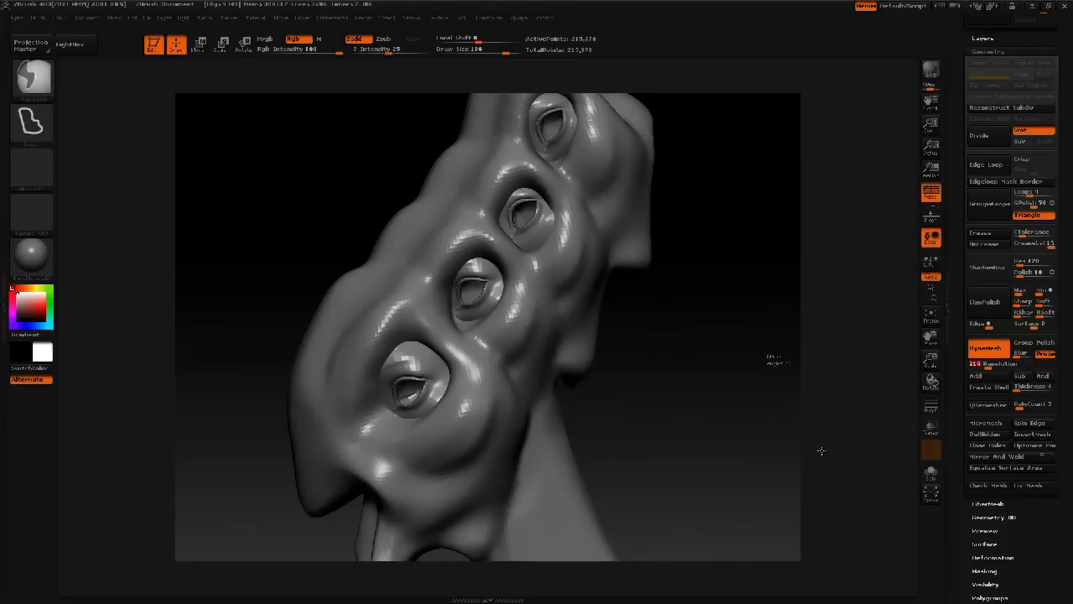
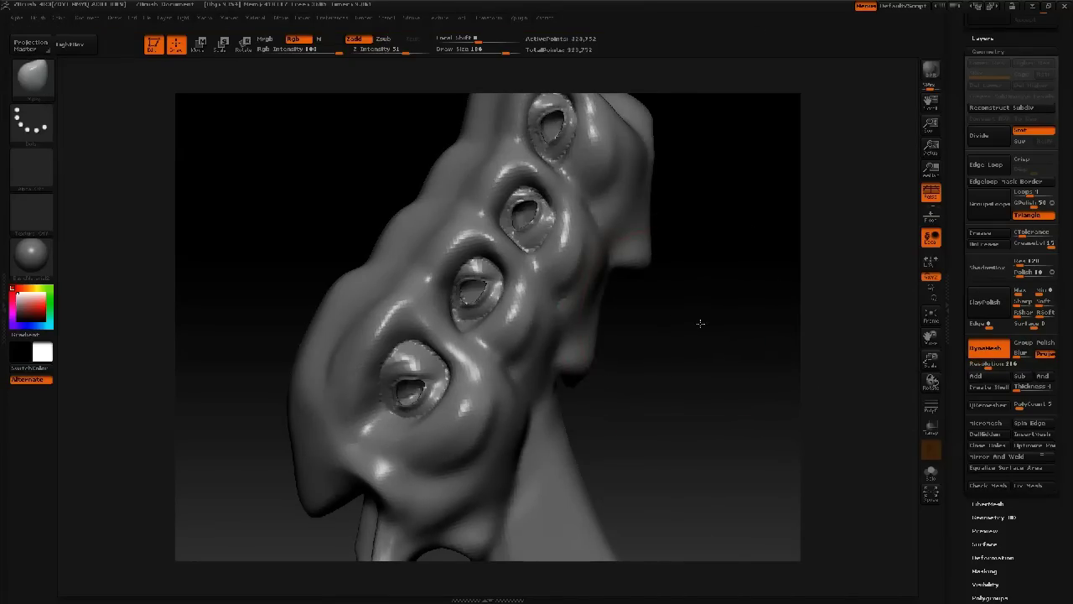
Step: Examine the remeshed creature's wireframe density, eye sockets and head from several angles
{"action": "left_click_drag", "start_coordinate": [701, 324], "coordinate": [668, 333]}
{"action": "key", "text": "shift+f"}
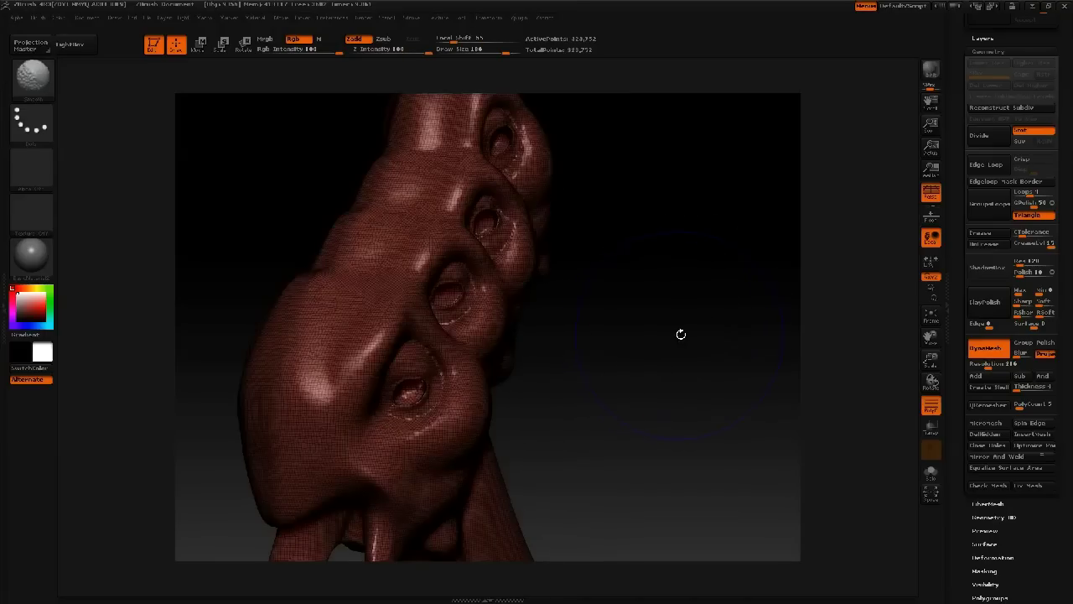
{"action": "key", "text": "shift+f"}
{"action": "mouse_move", "coordinate": [668, 310]}
{"action": "left_mouse_down", "text": "alt"}
{"action": "mouse_move", "coordinate": [661, 284]}
{"action": "mouse_move", "coordinate": [659, 316]}
{"action": "left_mouse_up", "text": "alt"}
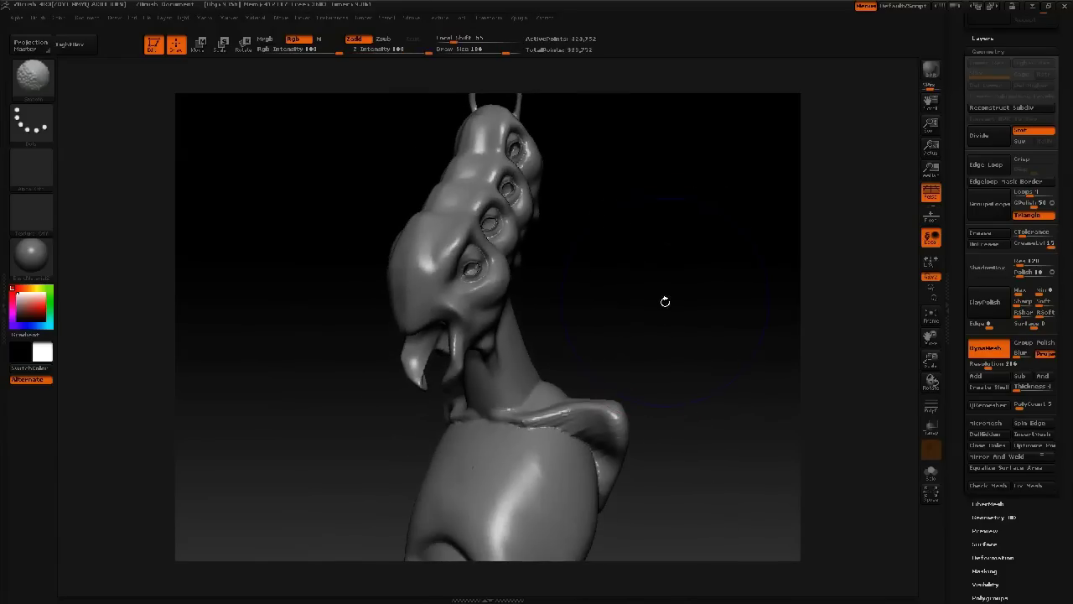
{"action": "key", "text": "shift+f"}
{"action": "key", "text": "shift+f"}
{"action": "mouse_move", "coordinate": [675, 262]}
{"action": "left_mouse_down"}
{"action": "mouse_move", "coordinate": [687, 223]}
{"action": "mouse_move", "coordinate": [649, 247]}
{"action": "mouse_move", "coordinate": [631, 244]}
{"action": "mouse_move", "coordinate": [700, 251]}
{"action": "mouse_move", "coordinate": [744, 241]}
{"action": "mouse_move", "coordinate": [675, 277]}
{"action": "mouse_move", "coordinate": [666, 333]}
{"action": "mouse_move", "coordinate": [645, 254]}
{"action": "mouse_move", "coordinate": [668, 382]}
{"action": "left_mouse_up"}
{"action": "left_click_drag", "start_coordinate": [693, 321], "coordinate": [646, 302]}
{"action": "right_click_drag", "start_coordinate": [648, 347], "coordinate": [671, 243], "text": "ctrl"}
{"action": "right_click_drag", "start_coordinate": [704, 390], "coordinate": [630, 259], "text": "alt"}
{"action": "mouse_move", "coordinate": [614, 326]}
{"action": "left_mouse_down"}
{"action": "mouse_move", "coordinate": [635, 257]}
{"action": "mouse_move", "coordinate": [627, 329]}
{"action": "left_mouse_up"}
Step: Reduce the Move brush size and review the creature's head and full body from the side and front
{"action": "key", "text": "space"}
{"action": "left_click_drag", "start_coordinate": [430, 377], "coordinate": [402, 376]}
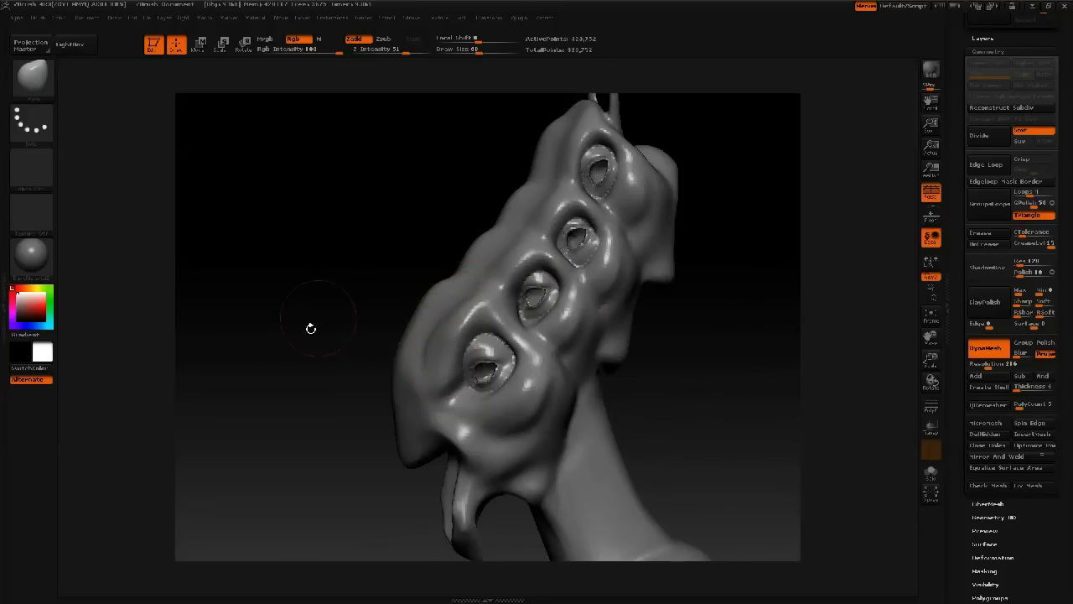
{"action": "left_click_drag", "start_coordinate": [310, 328], "coordinate": [328, 339]}
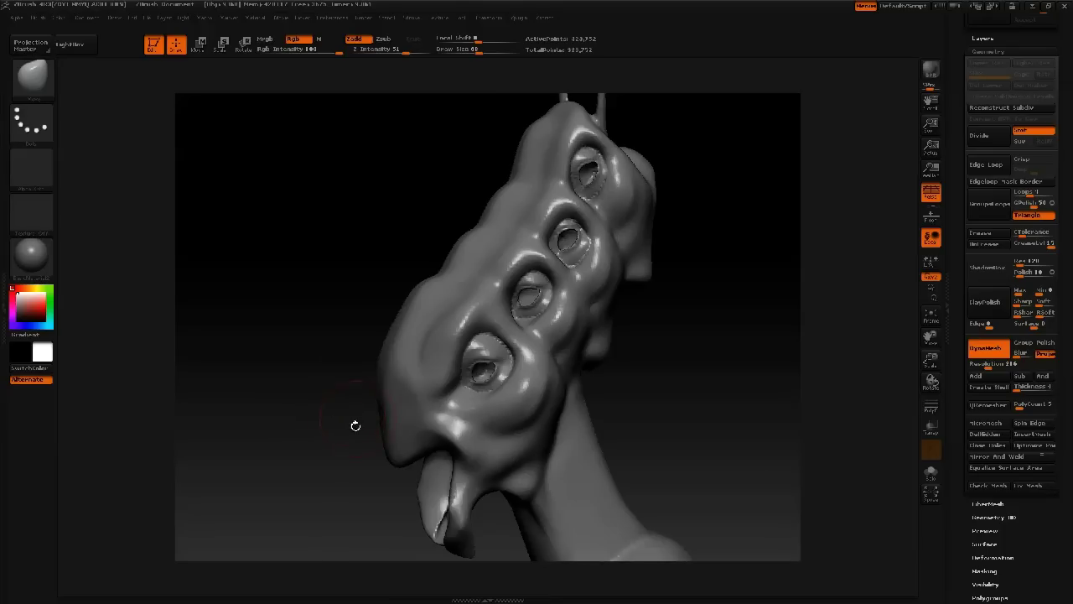
{"action": "left_click_drag", "start_coordinate": [306, 450], "coordinate": [576, 390], "text": "alt"}
{"action": "left_click_drag", "start_coordinate": [671, 369], "coordinate": [560, 359]}
{"action": "mouse_move", "coordinate": [691, 356]}
{"action": "left_mouse_down"}
{"action": "mouse_move", "coordinate": [709, 295]}
{"action": "mouse_move", "coordinate": [733, 293]}
{"action": "mouse_move", "coordinate": [702, 293]}
{"action": "mouse_move", "coordinate": [714, 285]}
{"action": "mouse_move", "coordinate": [747, 299]}
{"action": "mouse_move", "coordinate": [700, 292]}
{"action": "mouse_move", "coordinate": [770, 284]}
{"action": "mouse_move", "coordinate": [740, 291]}
{"action": "left_mouse_up"}
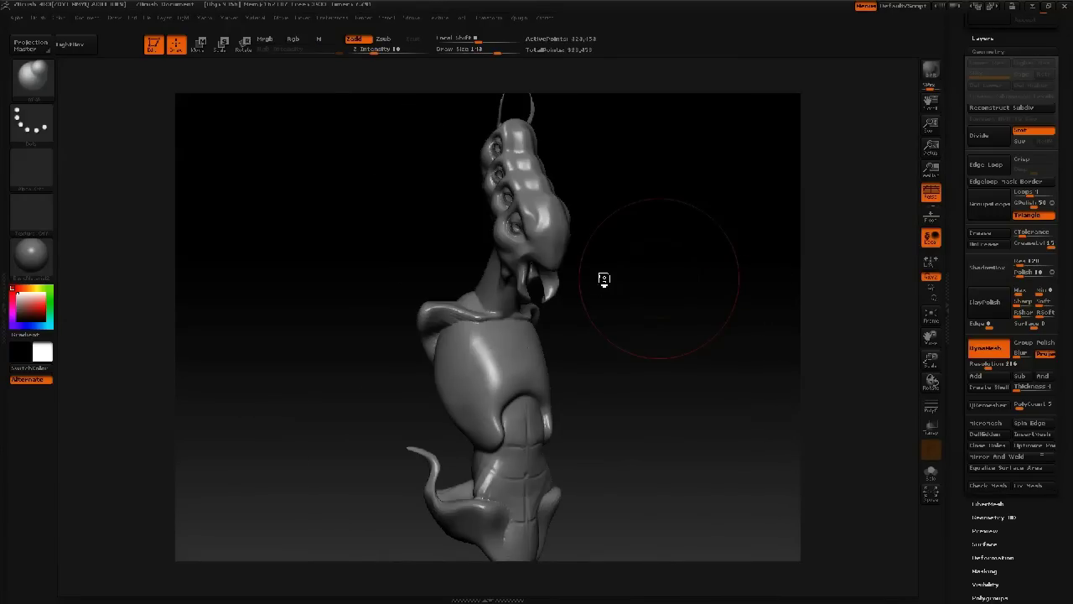
{"action": "left_click_drag", "start_coordinate": [666, 277], "coordinate": [652, 284]}
{"action": "mouse_move", "coordinate": [638, 221]}
{"action": "left_mouse_down"}
{"action": "mouse_move", "coordinate": [579, 209]}
{"action": "mouse_move", "coordinate": [599, 200]}
{"action": "mouse_move", "coordinate": [624, 255]}
{"action": "left_mouse_up"}
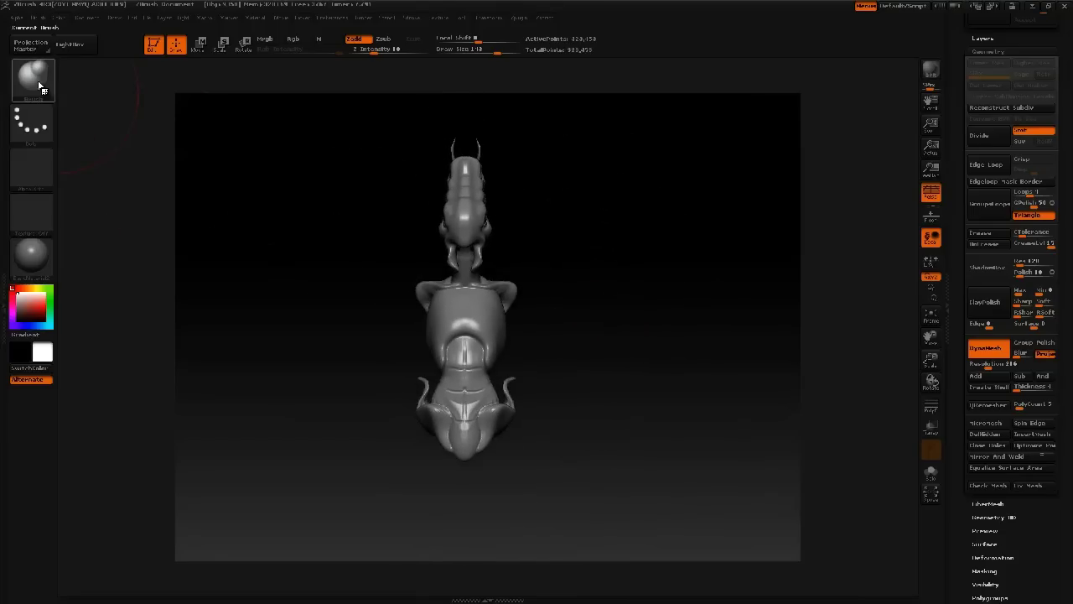
Step: Load the SuperAverageMan_low sample figure from the LightBox tool library and frame its upper body
{"action": "left_click", "coordinate": [69, 44]}
{"action": "left_click", "coordinate": [125, 65]}
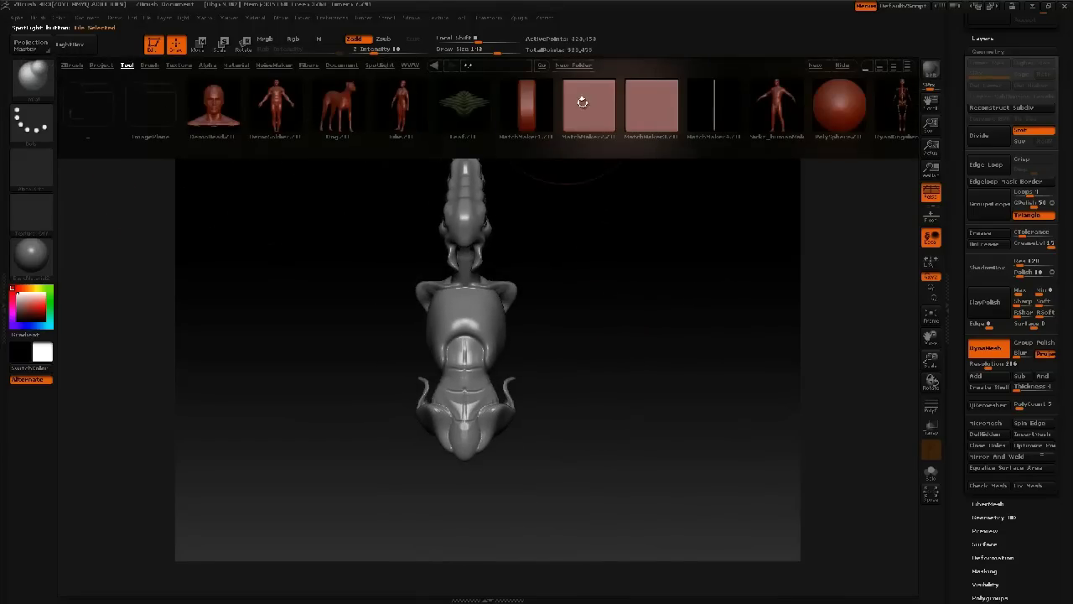
{"action": "left_click_drag", "start_coordinate": [769, 102], "coordinate": [580, 152]}
{"action": "double_click", "coordinate": [615, 117]}
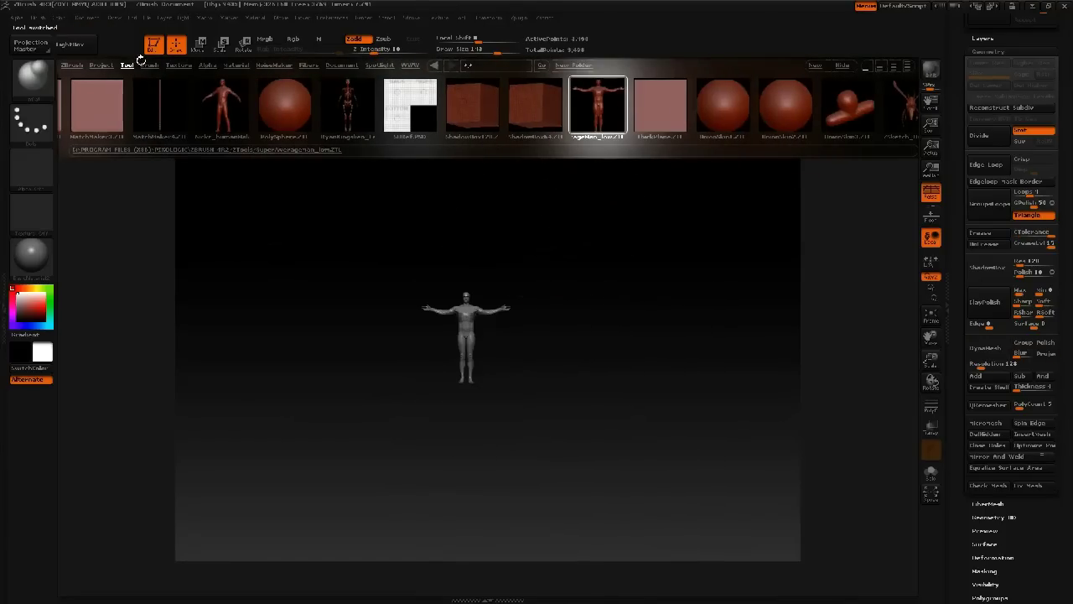
{"action": "left_click", "coordinate": [93, 52]}
{"action": "left_click_drag", "start_coordinate": [362, 150], "coordinate": [591, 259], "text": "alt"}
{"action": "left_click_drag", "start_coordinate": [614, 160], "coordinate": [570, 212], "text": "alt"}
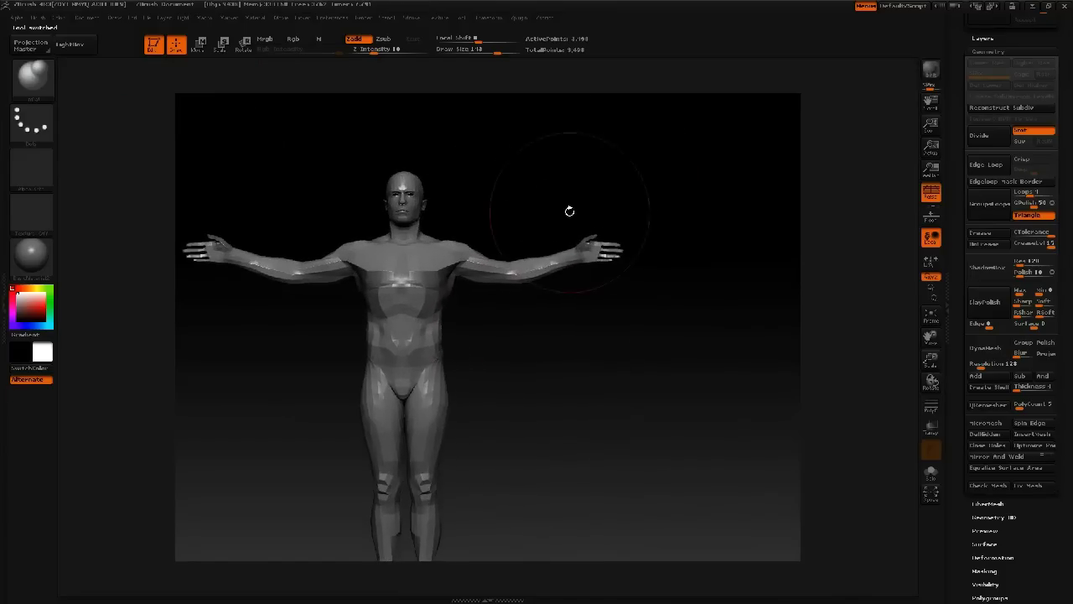
Step: Isolate one arm of the human figure and delete the hidden rest of the mesh
{"action": "mouse_move", "coordinate": [693, 172]}
{"action": "left_mouse_down", "text": "ctrl+shift"}
{"action": "mouse_move", "coordinate": [539, 292]}
{"action": "mouse_move", "coordinate": [575, 311]}
{"action": "mouse_move", "coordinate": [465, 309]}
{"action": "mouse_move", "coordinate": [430, 270]}
{"action": "mouse_move", "coordinate": [379, 250]}
{"action": "mouse_move", "coordinate": [461, 182]}
{"action": "mouse_move", "coordinate": [496, 196]}
{"action": "left_mouse_up", "text": "ctrl+shift"}
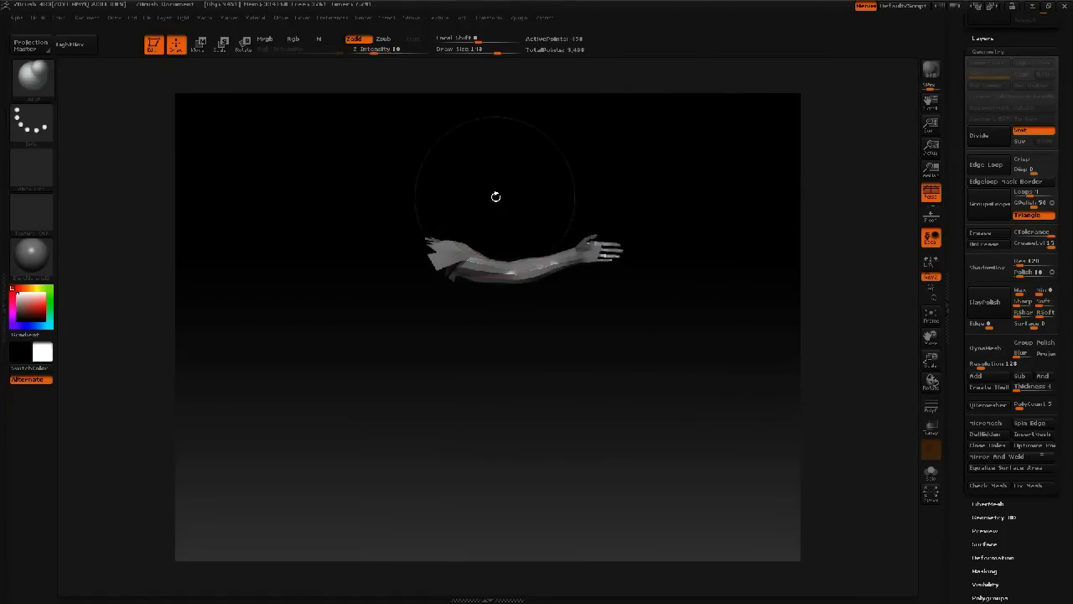
{"action": "left_click_drag", "start_coordinate": [963, 264], "coordinate": [963, 241]}
{"action": "left_click", "coordinate": [995, 411]}
{"action": "left_click_drag", "start_coordinate": [640, 358], "coordinate": [616, 390], "text": "alt"}
Step: Switch the active tool back to the creature model and frame its torso
{"action": "left_click_drag", "start_coordinate": [956, 105], "coordinate": [951, 267]}
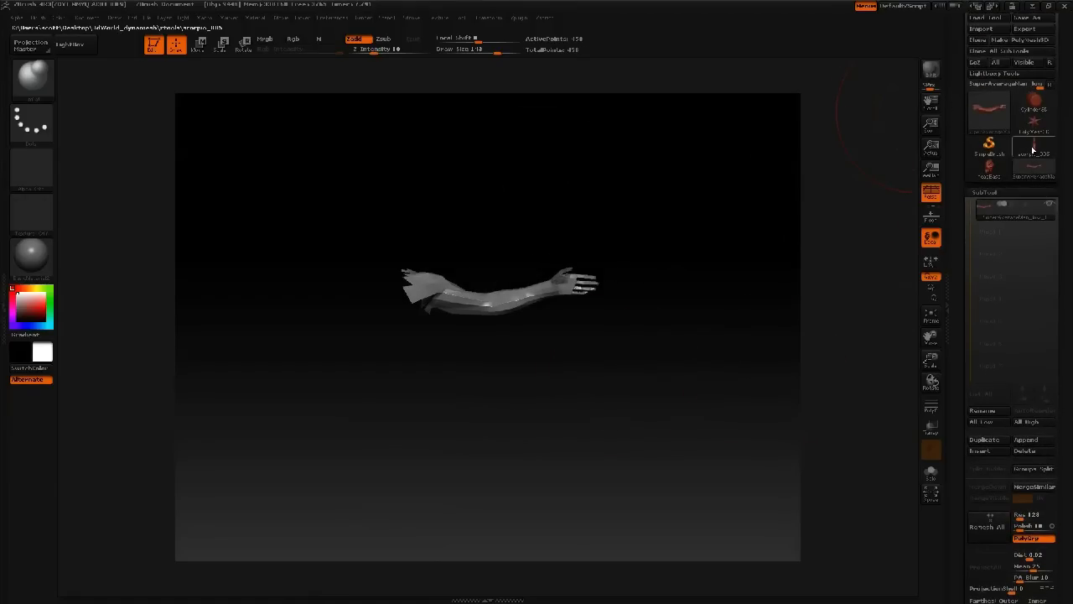
{"action": "left_click", "coordinate": [1033, 150]}
{"action": "left_click_drag", "start_coordinate": [714, 218], "coordinate": [658, 296], "text": "alt"}
Step: Choose an Insert mesh brush and replace its mesh with the isolated arm
{"action": "key", "text": "b"}
{"action": "key", "text": "i"}
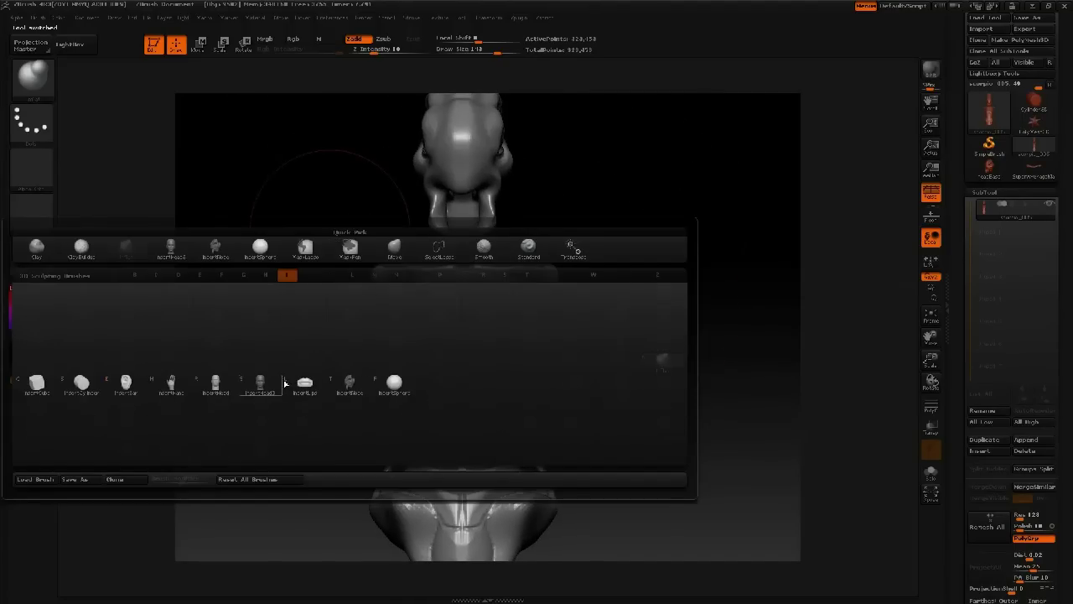
{"action": "left_click", "coordinate": [346, 386]}
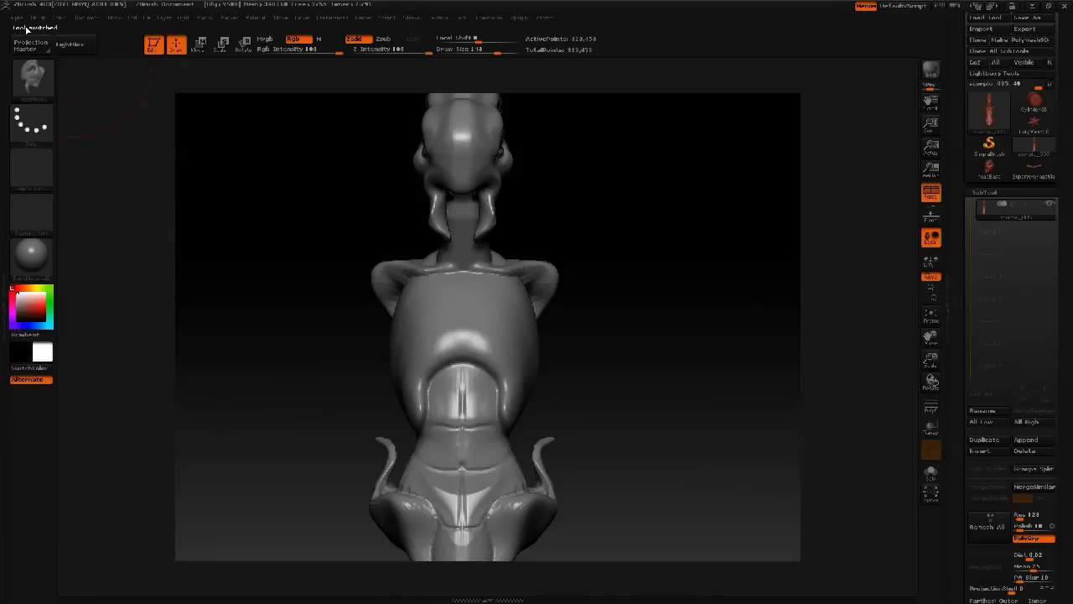
{"action": "mouse_move", "coordinate": [36, 20]}
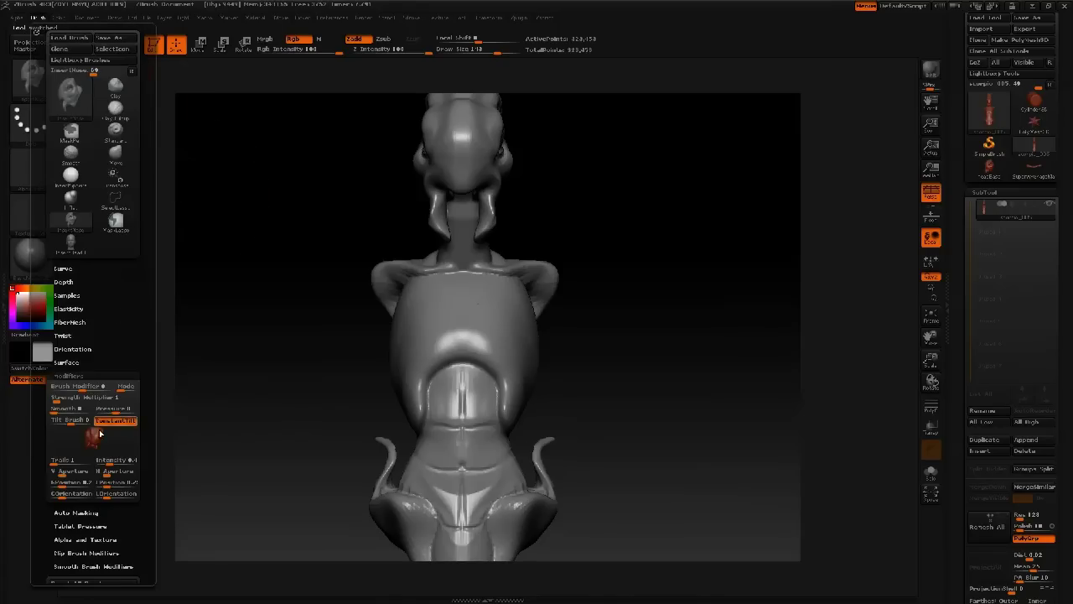
{"action": "left_click", "coordinate": [99, 436]}
{"action": "left_click", "coordinate": [291, 383]}
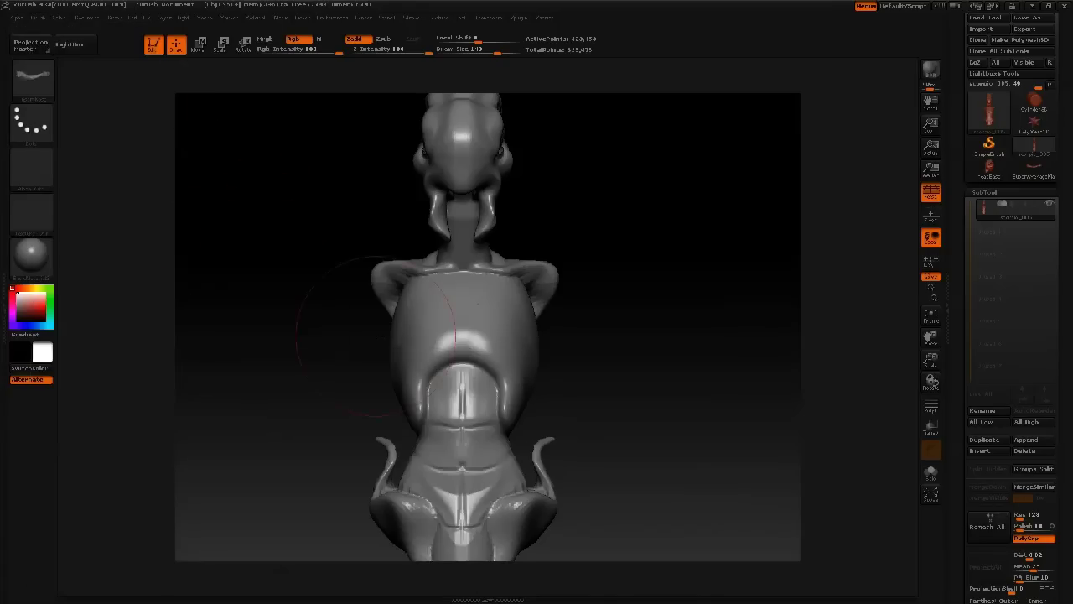
Step: Insert a mirrored pair of arms beside the creature's torso and rotate them with the transpose line
{"action": "left_click_drag", "start_coordinate": [564, 311], "coordinate": [764, 201]}
{"action": "key", "text": "r"}
{"action": "mouse_move", "coordinate": [657, 254]}
{"action": "left_mouse_down"}
{"action": "mouse_move", "coordinate": [764, 248]}
{"action": "mouse_move", "coordinate": [690, 190]}
{"action": "left_mouse_up"}
{"action": "key", "text": "ctrl+z"}
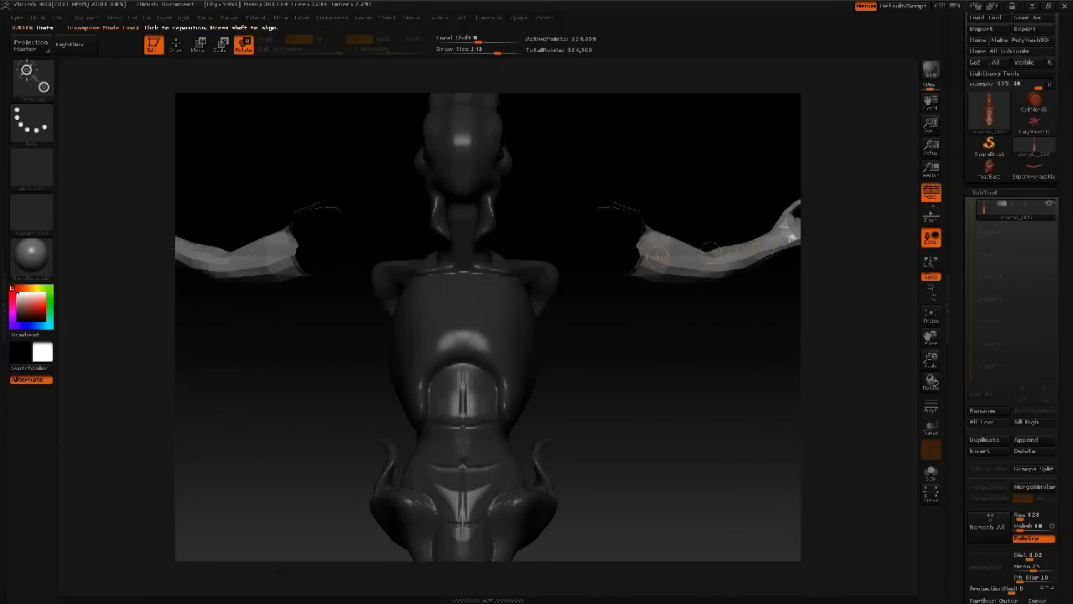
{"action": "mouse_move", "coordinate": [711, 253]}
{"action": "left_mouse_down"}
{"action": "mouse_move", "coordinate": [881, 254]}
{"action": "mouse_move", "coordinate": [686, 238]}
{"action": "mouse_move", "coordinate": [723, 315]}
{"action": "mouse_move", "coordinate": [640, 216]}
{"action": "mouse_move", "coordinate": [654, 190]}
{"action": "mouse_move", "coordinate": [621, 209]}
{"action": "left_mouse_up"}
{"action": "left_click_drag", "start_coordinate": [597, 312], "coordinate": [744, 218]}
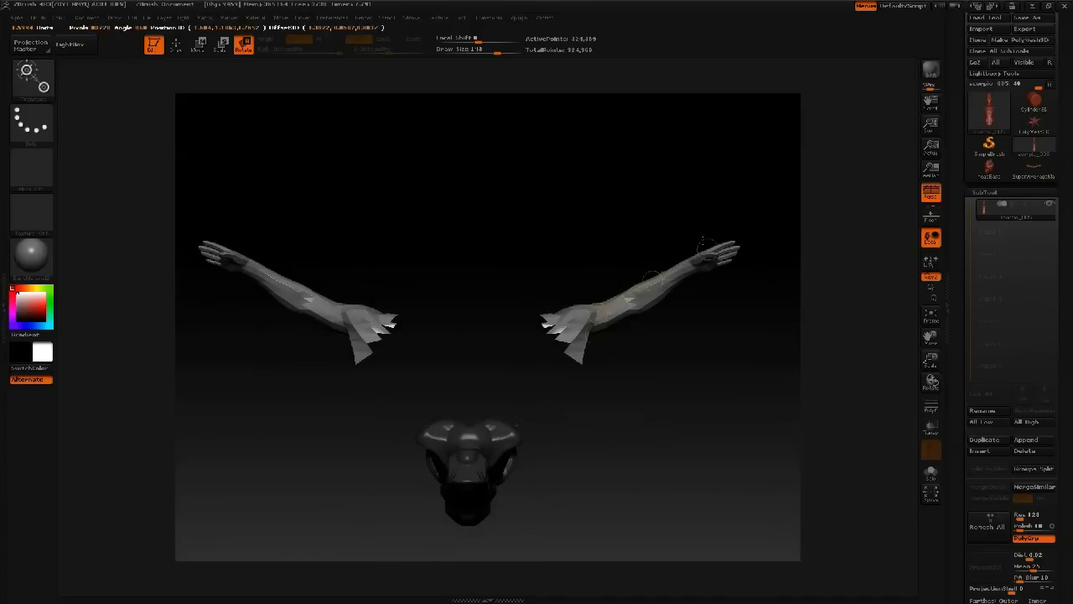
{"action": "left_click_drag", "start_coordinate": [675, 263], "coordinate": [765, 357]}
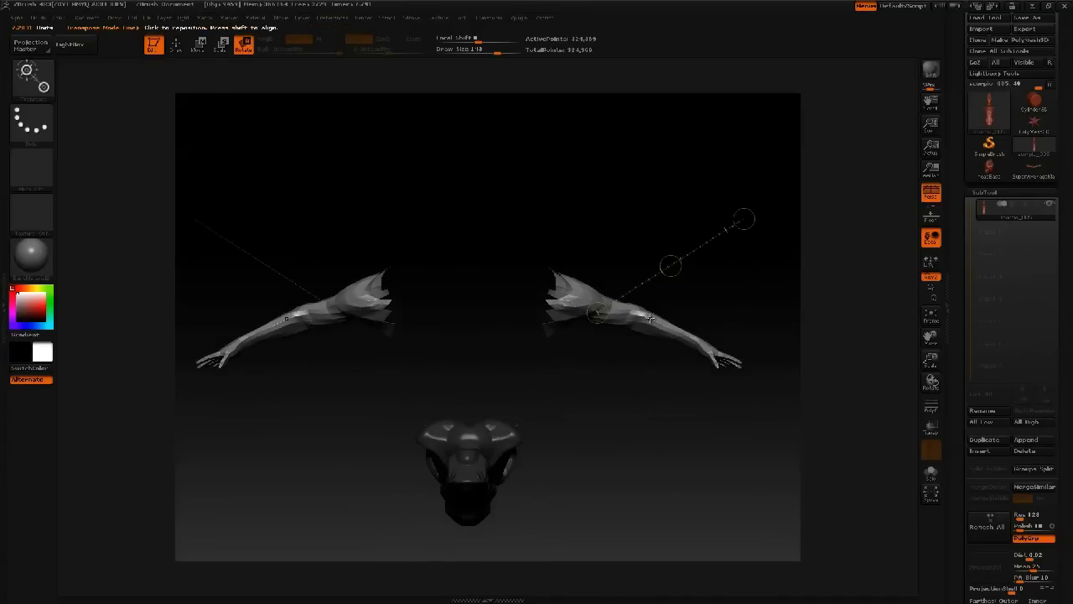
Step: Move the inserted arms into place at the creature's shoulders, aligning them in the top and front views
{"action": "key", "text": "w"}
{"action": "left_click_drag", "start_coordinate": [670, 266], "coordinate": [631, 415]}
{"action": "left_click_drag", "start_coordinate": [587, 354], "coordinate": [566, 252]}
{"action": "left_click_drag", "start_coordinate": [535, 353], "coordinate": [535, 268], "text": "shift"}
{"action": "left_click_drag", "start_coordinate": [535, 311], "coordinate": [525, 355], "text": "shift"}
{"action": "mouse_move", "coordinate": [535, 396]}
{"action": "left_mouse_down"}
{"action": "mouse_move", "coordinate": [618, 381]}
{"action": "mouse_move", "coordinate": [662, 398]}
{"action": "mouse_move", "coordinate": [576, 395]}
{"action": "mouse_move", "coordinate": [599, 393]}
{"action": "left_mouse_up"}
Step: Switch to the Move brush and set its draw size to 50
{"action": "key", "text": "q"}
{"action": "key", "text": "b"}
{"action": "key", "text": "m"}
{"action": "key", "text": "v"}
{"action": "left_click_drag", "start_coordinate": [469, 387], "coordinate": [482, 381]}
{"action": "right_click", "coordinate": [481, 382]}
{"action": "left_click", "coordinate": [482, 383]}
{"action": "type", "text": "50"}
{"action": "key", "text": "Return"}
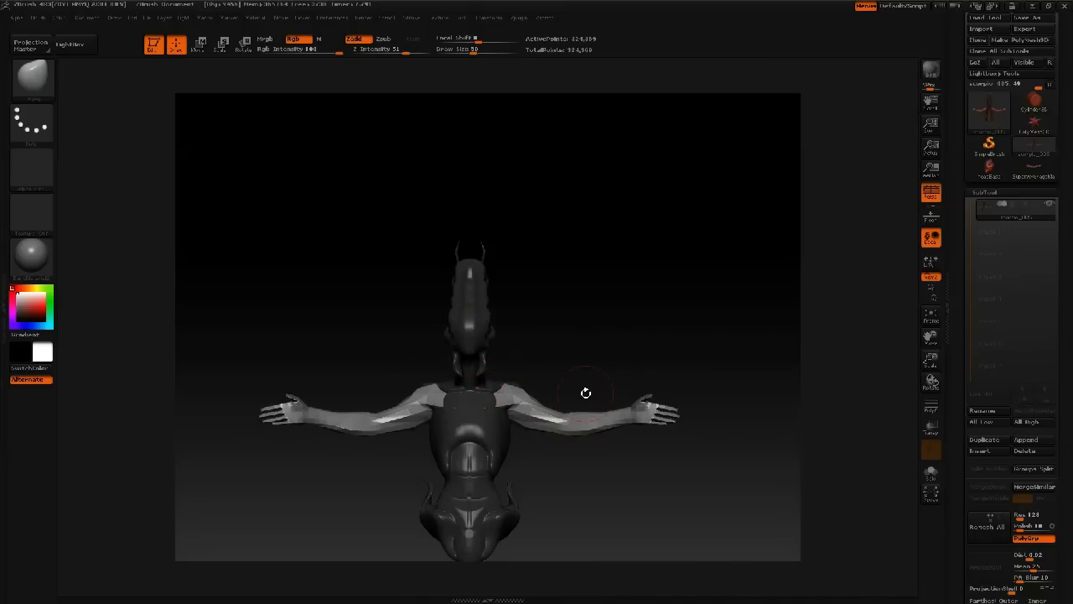
Step: Mask everything above the elbows and extend the forearms outward with a transpose Move line
{"action": "key", "text": "w"}
{"action": "left_click_drag", "start_coordinate": [512, 393], "coordinate": [586, 429]}
{"action": "left_click_drag", "start_coordinate": [730, 323], "coordinate": [543, 244]}
{"action": "left_click_drag", "start_coordinate": [543, 244], "coordinate": [646, 278]}
{"action": "mouse_move", "coordinate": [505, 305]}
{"action": "left_mouse_down", "text": "ctrl"}
{"action": "mouse_move", "coordinate": [420, 307]}
{"action": "mouse_move", "coordinate": [492, 398]}
{"action": "left_mouse_up", "text": "ctrl"}
{"action": "left_click_drag", "start_coordinate": [518, 296], "coordinate": [515, 296], "text": "ctrl"}
{"action": "left_click_drag", "start_coordinate": [509, 374], "coordinate": [565, 363]}
{"action": "left_click_drag", "start_coordinate": [589, 293], "coordinate": [602, 287]}
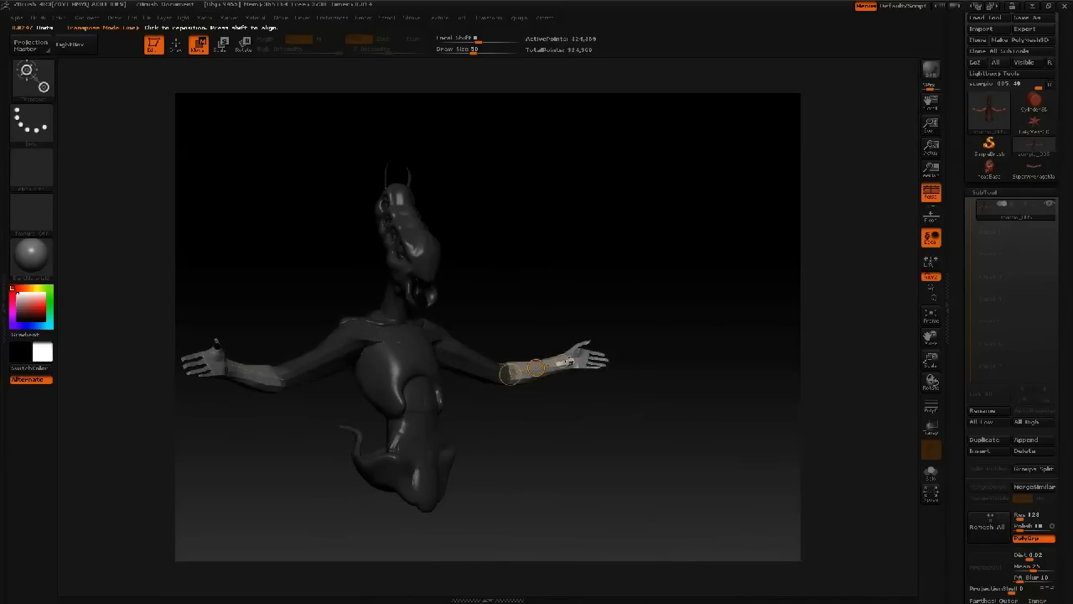
{"action": "left_click_drag", "start_coordinate": [564, 361], "coordinate": [584, 353]}
{"action": "mouse_move", "coordinate": [565, 302]}
{"action": "left_mouse_down", "text": "alt"}
{"action": "mouse_move", "coordinate": [543, 224]}
{"action": "mouse_move", "coordinate": [534, 254]}
{"action": "mouse_move", "coordinate": [540, 297]}
{"action": "mouse_move", "coordinate": [554, 304]}
{"action": "left_mouse_up", "text": "alt"}
Step: Isolate the creature's body, mask it completely and unhide the arms so only they stay editable
{"action": "key", "text": "q"}
{"action": "left_click", "coordinate": [490, 352], "text": "ctrl+shift"}
{"action": "left_click", "coordinate": [524, 318], "text": "ctrl+shift"}
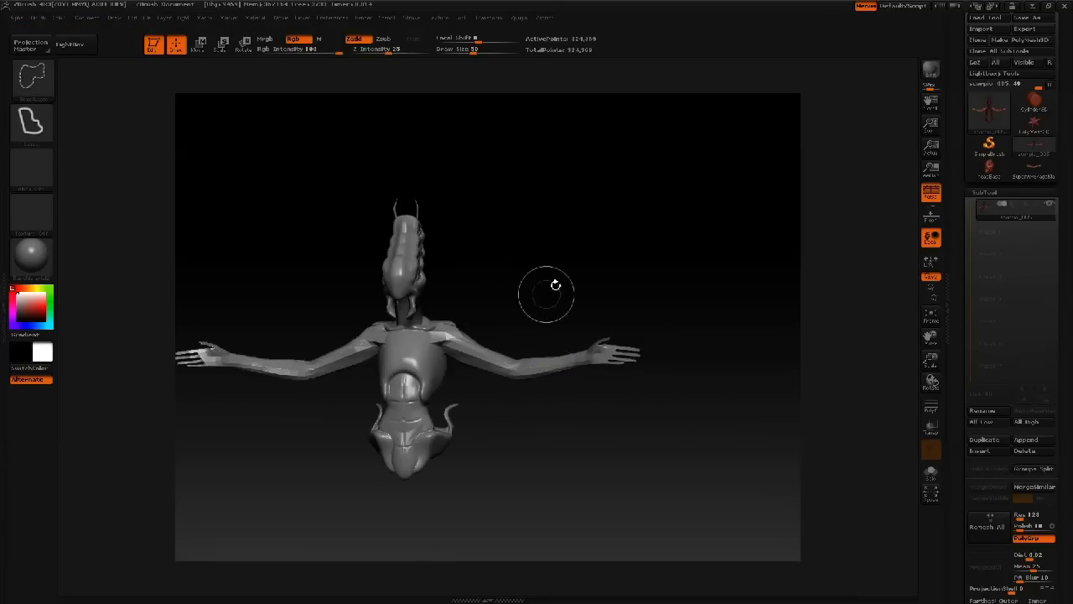
{"action": "left_click", "coordinate": [432, 385], "text": "ctrl+shift"}
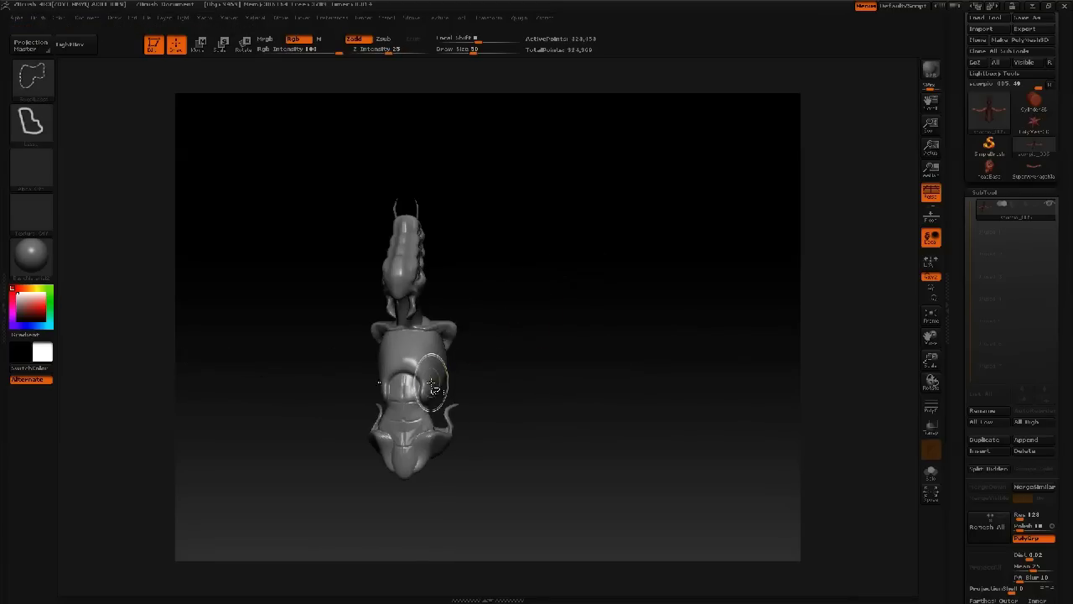
{"action": "left_click", "coordinate": [499, 321], "text": "ctrl"}
{"action": "left_click", "coordinate": [535, 285], "text": "ctrl+shift"}
{"action": "left_click_drag", "start_coordinate": [640, 259], "coordinate": [619, 234], "text": "alt"}
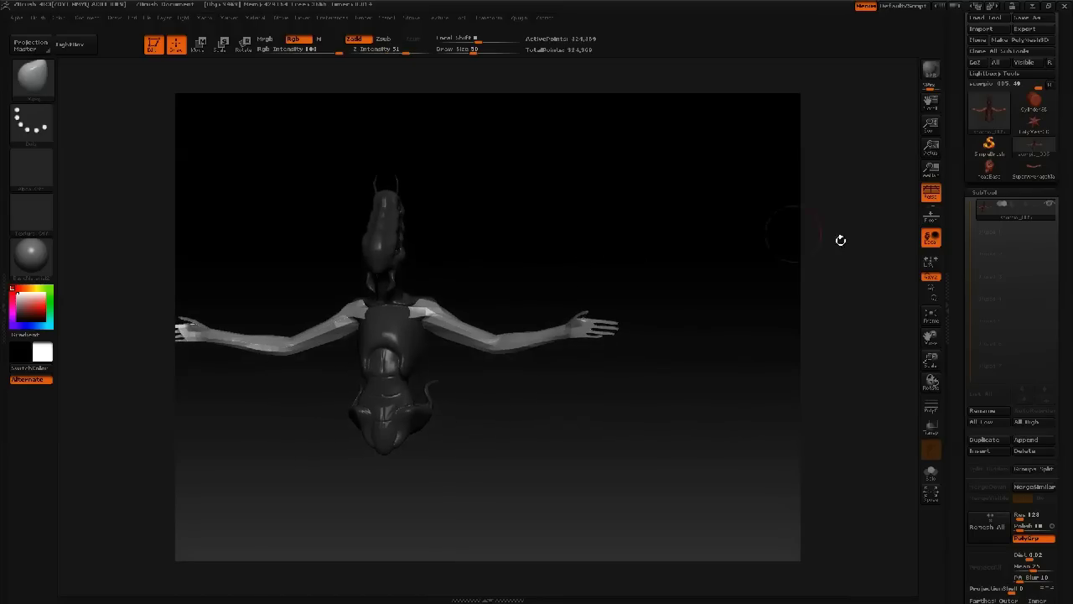
Step: Mask the hands as well and thin the arms with a negative Inflate deformation
{"action": "scroll", "coordinate": [957, 281], "scroll_direction": "down", "scroll_amount": 10}
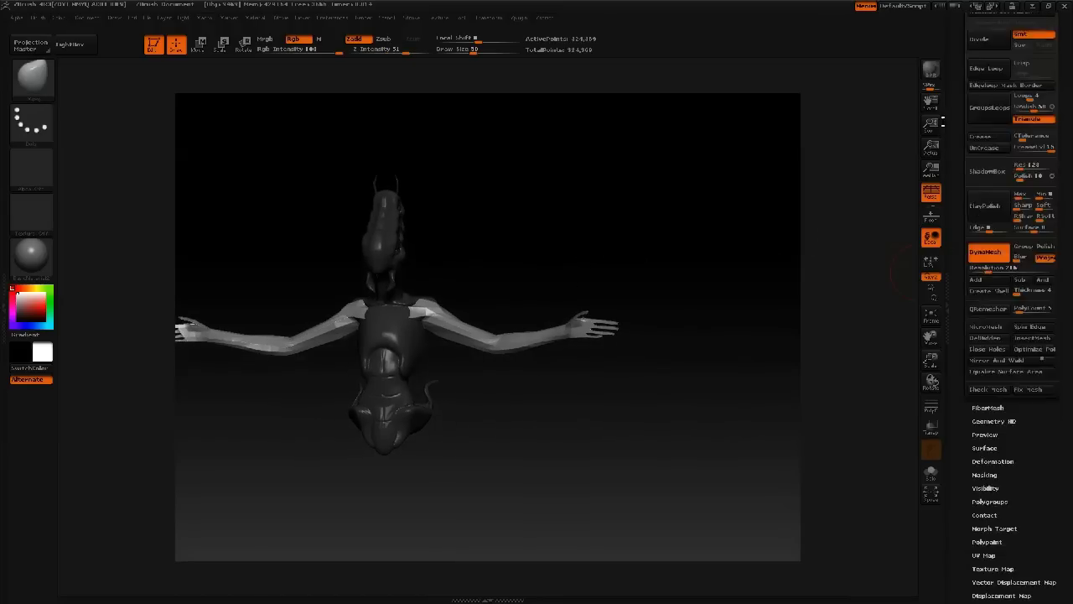
{"action": "left_click", "coordinate": [1003, 286]}
{"action": "left_click_drag", "start_coordinate": [826, 307], "coordinate": [760, 349], "text": "alt"}
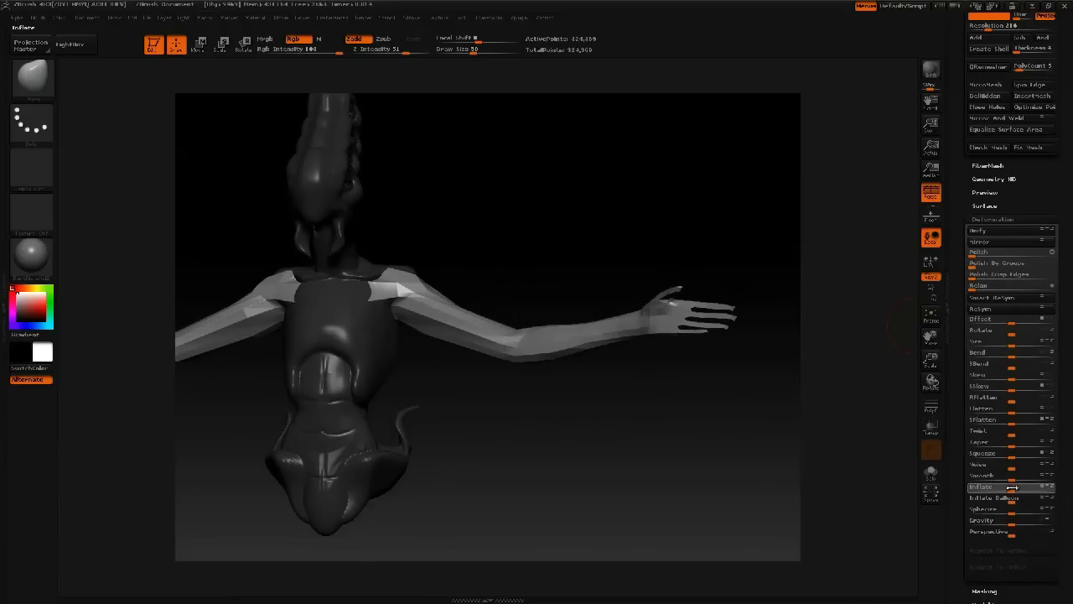
{"action": "left_click_drag", "start_coordinate": [1010, 488], "coordinate": [1004, 488]}
{"action": "key", "text": "ctrl+z"}
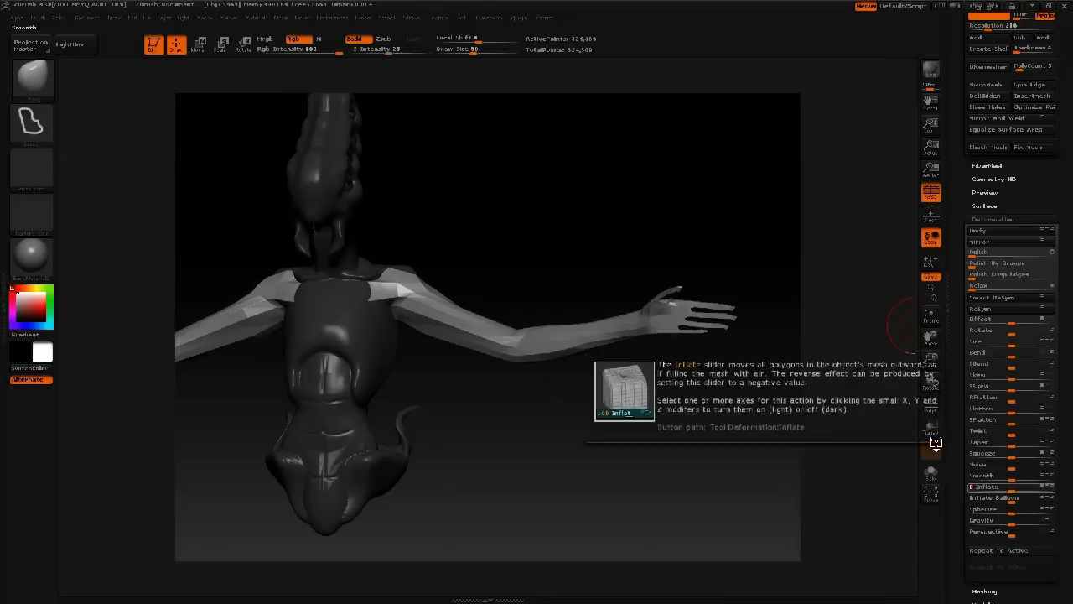
{"action": "mouse_move", "coordinate": [764, 264]}
{"action": "left_mouse_down", "text": "ctrl"}
{"action": "mouse_move", "coordinate": [615, 286]}
{"action": "mouse_move", "coordinate": [747, 378]}
{"action": "mouse_move", "coordinate": [803, 349]}
{"action": "left_mouse_up", "text": "ctrl"}
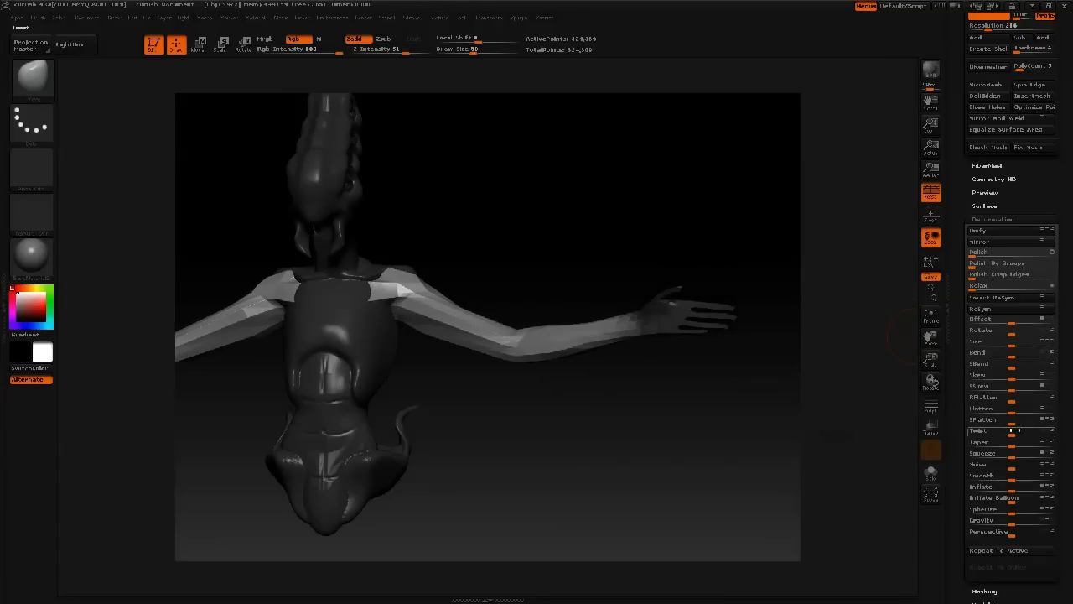
{"action": "left_click_drag", "start_coordinate": [1012, 488], "coordinate": [993, 487]}
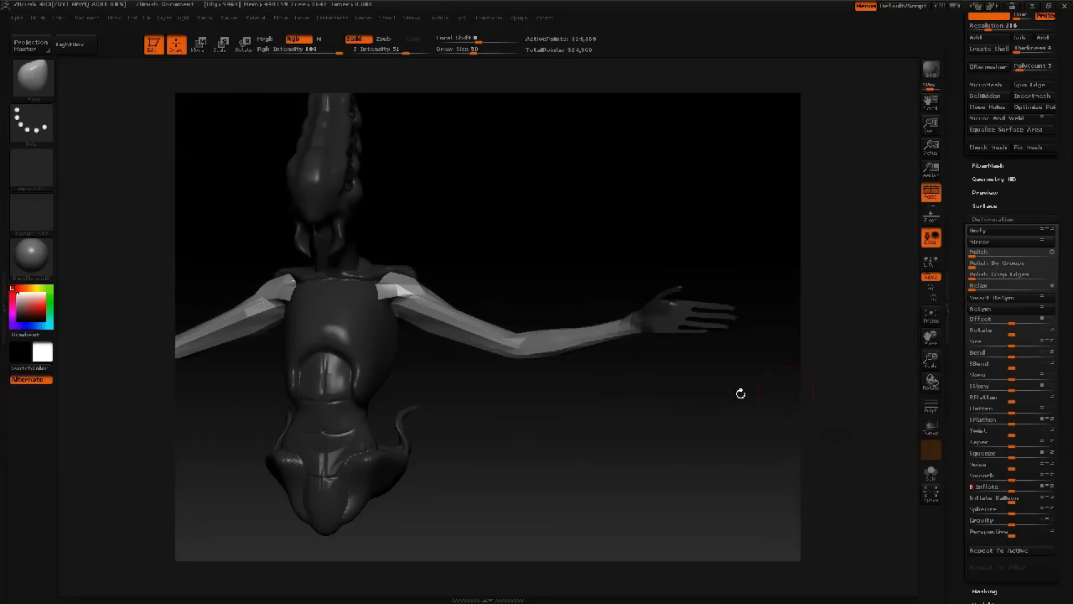
Step: Set the Move brush size to 125 and fit the upper arms to the shoulder blades from behind
{"action": "mouse_move", "coordinate": [630, 409]}
{"action": "left_mouse_down", "text": "alt"}
{"action": "mouse_move", "coordinate": [592, 344]}
{"action": "mouse_move", "coordinate": [606, 270]}
{"action": "mouse_move", "coordinate": [593, 335]}
{"action": "mouse_move", "coordinate": [572, 345]}
{"action": "mouse_move", "coordinate": [360, 339]}
{"action": "left_mouse_up", "text": "alt"}
{"action": "key", "text": "ctrl+z"}
{"action": "left_click_drag", "start_coordinate": [605, 196], "coordinate": [560, 314]}
{"action": "key", "text": "space"}
{"action": "mouse_move", "coordinate": [499, 286]}
{"action": "left_mouse_down"}
{"action": "mouse_move", "coordinate": [518, 287]}
{"action": "mouse_move", "coordinate": [480, 282]}
{"action": "left_mouse_up"}
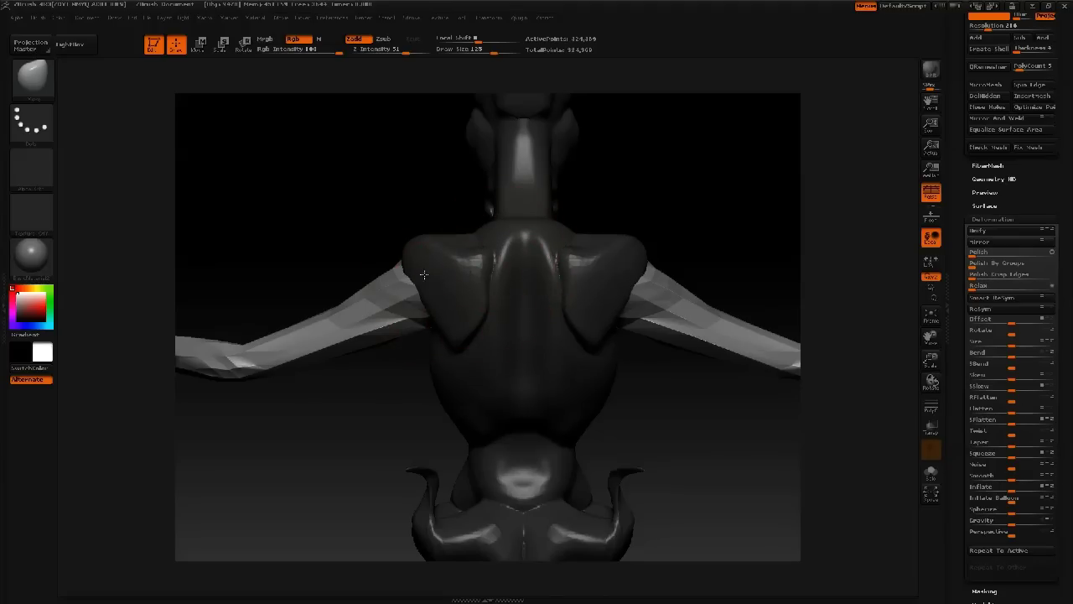
{"action": "left_click_drag", "start_coordinate": [388, 379], "coordinate": [434, 291]}
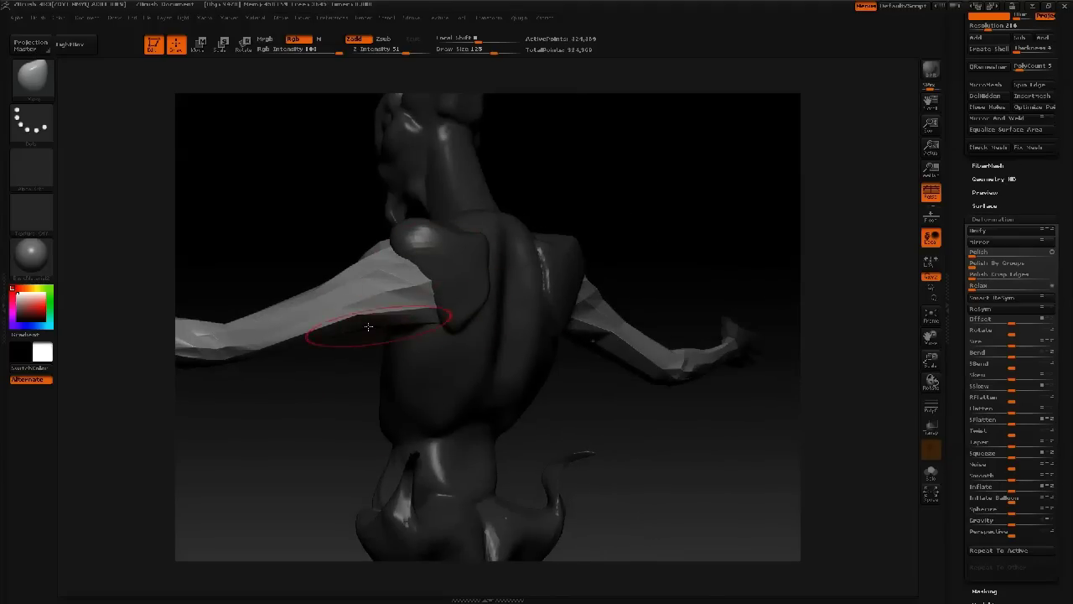
{"action": "left_click_drag", "start_coordinate": [345, 201], "coordinate": [469, 228]}
Step: Reshape the armpit and chest ends of the arms using the Move brush at sizes 65 and 118
{"action": "key", "text": "space"}
{"action": "left_click", "coordinate": [374, 290]}
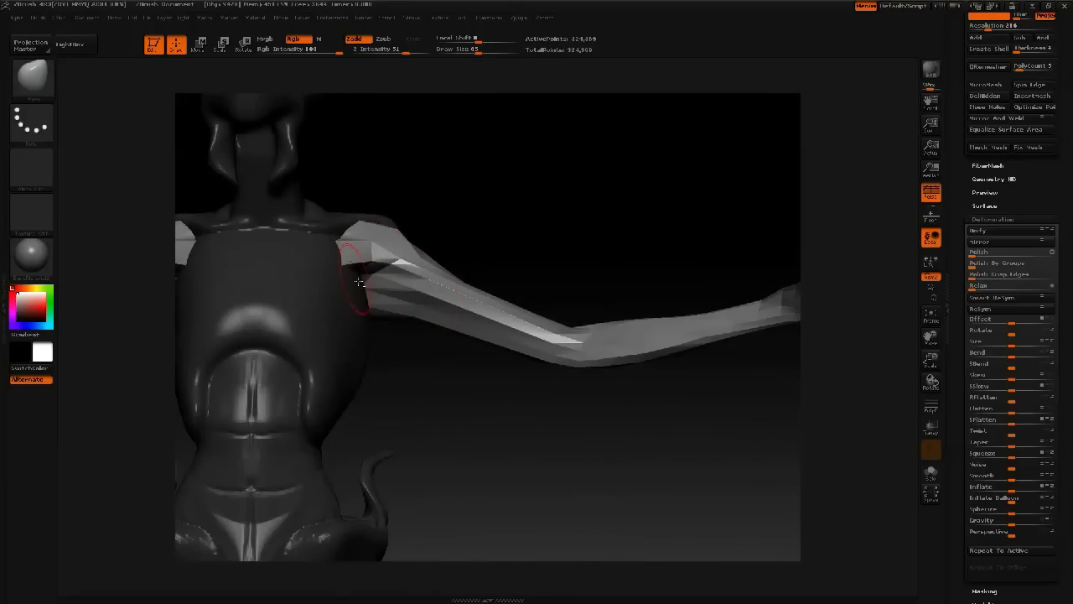
{"action": "left_click_drag", "start_coordinate": [353, 255], "coordinate": [357, 306]}
{"action": "key", "text": "space"}
{"action": "left_click", "coordinate": [369, 264]}
{"action": "left_click_drag", "start_coordinate": [342, 241], "coordinate": [315, 246]}
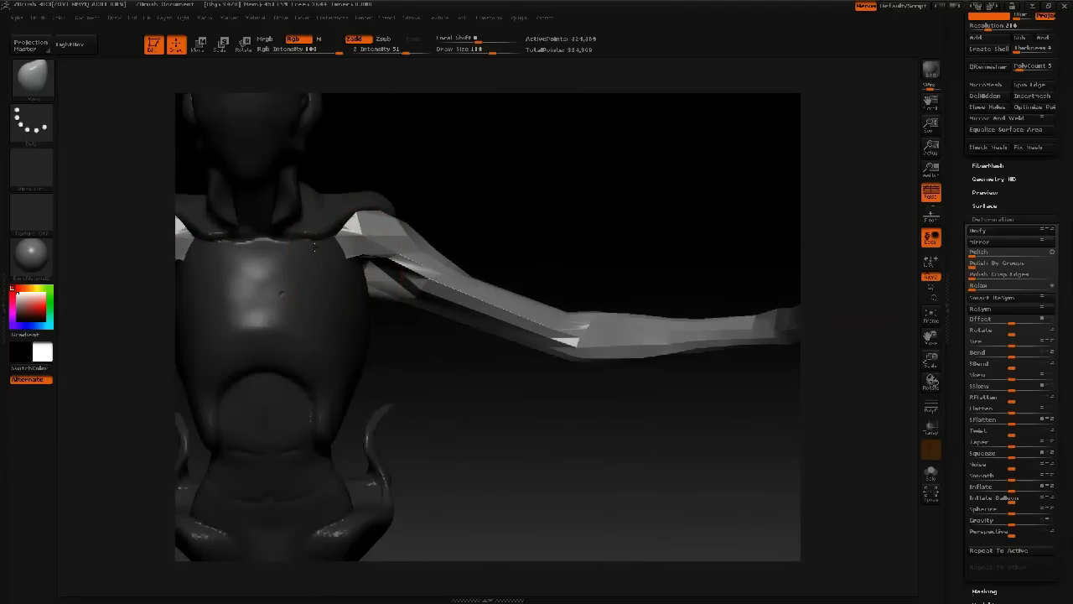
Step: Nudge the elbows and the undersides of the arms into a more natural shape from behind with the Move brush
{"action": "left_click_drag", "start_coordinate": [449, 403], "coordinate": [484, 314], "text": "alt"}
{"action": "mouse_move", "coordinate": [658, 376]}
{"action": "left_mouse_down"}
{"action": "mouse_move", "coordinate": [433, 335]}
{"action": "mouse_move", "coordinate": [395, 374]}
{"action": "left_mouse_up"}
{"action": "left_click_drag", "start_coordinate": [540, 312], "coordinate": [541, 300]}
{"action": "left_click_drag", "start_coordinate": [470, 308], "coordinate": [465, 327]}
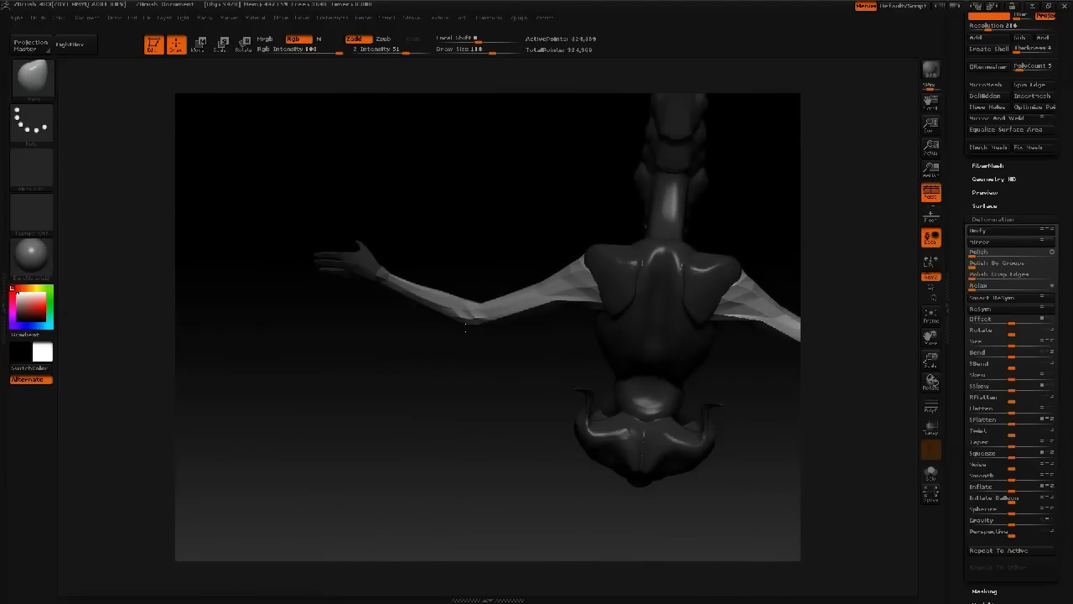
{"action": "left_click_drag", "start_coordinate": [402, 347], "coordinate": [439, 309]}
{"action": "left_click_drag", "start_coordinate": [347, 361], "coordinate": [395, 238]}
{"action": "mouse_move", "coordinate": [401, 343]}
{"action": "left_mouse_down"}
{"action": "mouse_move", "coordinate": [574, 393]}
{"action": "mouse_move", "coordinate": [589, 206]}
{"action": "left_mouse_up"}
Step: Clear the mask and re-DynaMesh the sculpt so the arms fuse with the body
{"action": "mouse_move", "coordinate": [707, 263]}
{"action": "left_mouse_down", "text": "alt"}
{"action": "mouse_move", "coordinate": [659, 271]}
{"action": "mouse_move", "coordinate": [623, 225]}
{"action": "left_mouse_up", "text": "alt"}
{"action": "left_click_drag", "start_coordinate": [542, 228], "coordinate": [572, 337], "text": "alt"}
{"action": "left_click_drag", "start_coordinate": [521, 207], "coordinate": [574, 255], "text": "ctrl"}
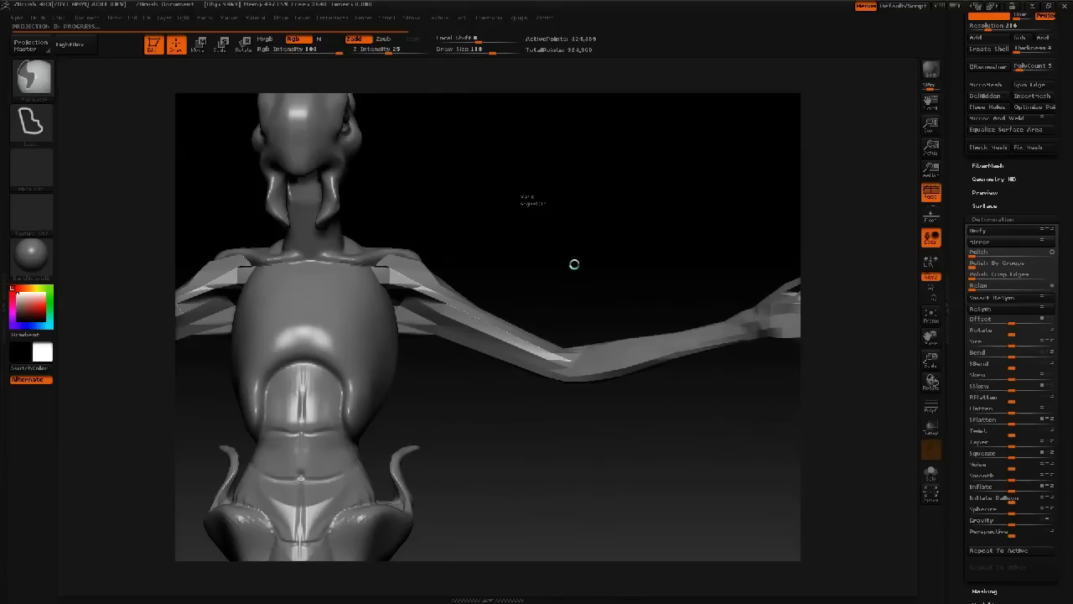
{"action": "left_click_drag", "start_coordinate": [585, 224], "coordinate": [556, 234]}
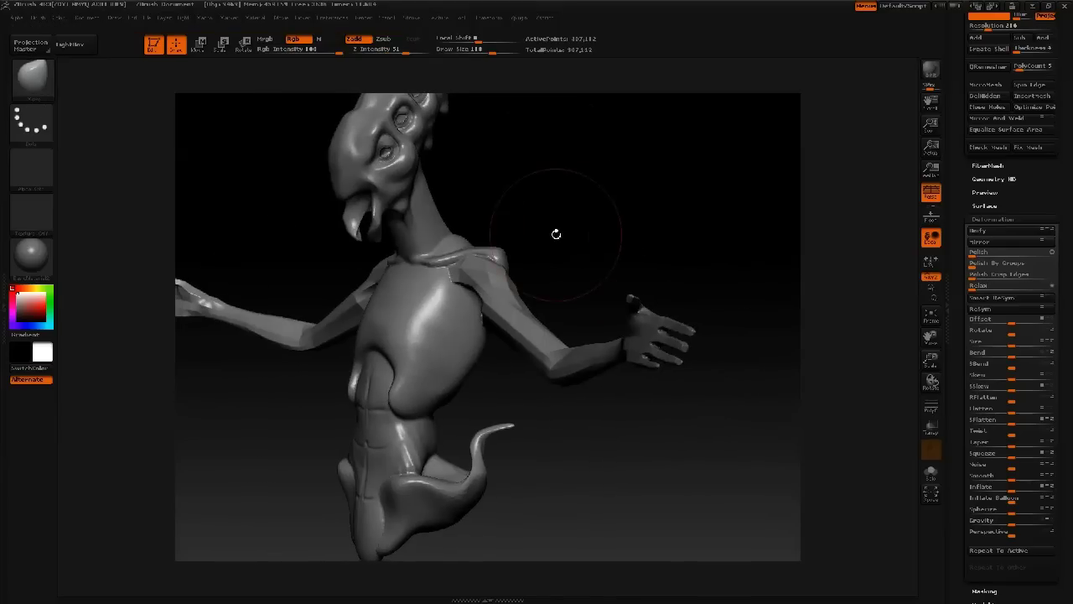
Step: Smooth the faceted arm surfaces and their joins with the chest, shoulders and shoulder blades
{"action": "key", "text": "shift"}
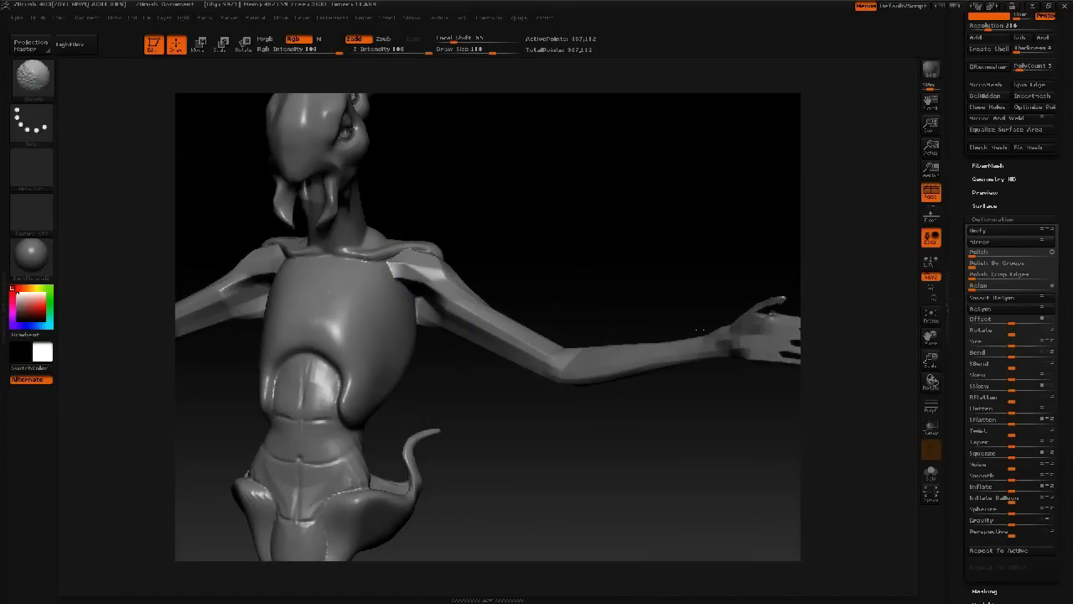
{"action": "left_click_drag", "start_coordinate": [615, 244], "coordinate": [432, 256]}
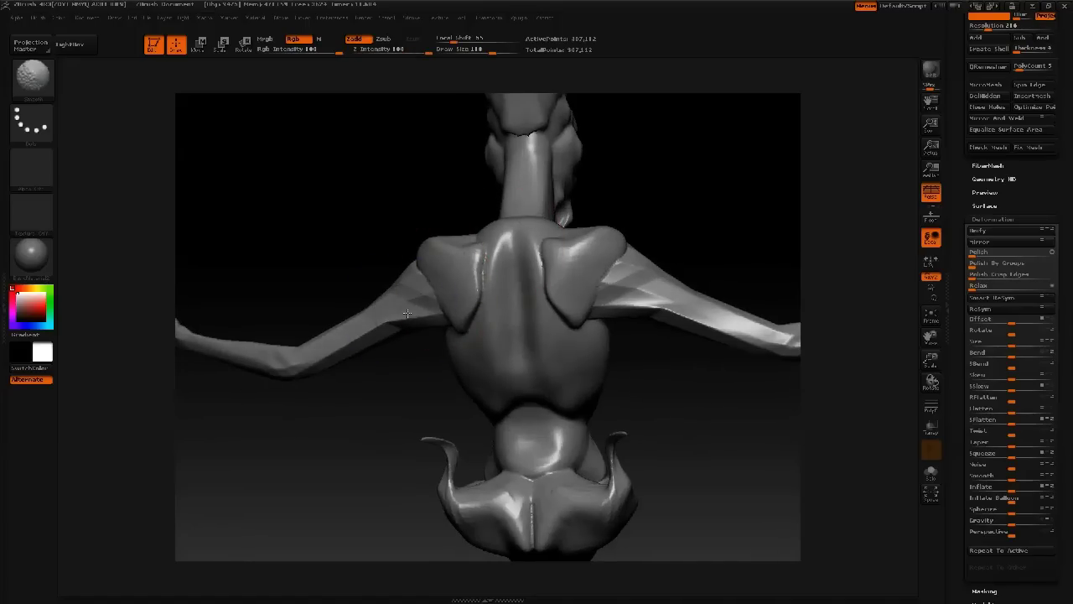
{"action": "mouse_move", "coordinate": [366, 244]}
{"action": "left_mouse_down", "text": "alt"}
{"action": "mouse_move", "coordinate": [414, 304]}
{"action": "mouse_move", "coordinate": [457, 240]}
{"action": "mouse_move", "coordinate": [462, 275]}
{"action": "mouse_move", "coordinate": [474, 277]}
{"action": "mouse_move", "coordinate": [420, 331]}
{"action": "mouse_move", "coordinate": [484, 282]}
{"action": "left_mouse_up", "text": "alt"}
{"action": "right_click_drag", "start_coordinate": [484, 282], "coordinate": [597, 289]}
{"action": "right_click_drag", "start_coordinate": [503, 323], "coordinate": [538, 322]}
{"action": "right_click_drag", "start_coordinate": [467, 327], "coordinate": [508, 320]}
{"action": "mouse_move", "coordinate": [353, 234]}
{"action": "right_mouse_down", "text": "alt"}
{"action": "mouse_move", "coordinate": [437, 234]}
{"action": "mouse_move", "coordinate": [495, 251]}
{"action": "mouse_move", "coordinate": [452, 243]}
{"action": "right_mouse_up", "text": "alt"}
Step: Lasso-mask the head, arms and chest, leaving only the abdomen and pelvis editable
{"action": "mouse_move", "coordinate": [664, 159]}
{"action": "left_mouse_down", "text": "ctrl"}
{"action": "mouse_move", "coordinate": [498, 190]}
{"action": "mouse_move", "coordinate": [509, 362]}
{"action": "mouse_move", "coordinate": [537, 376]}
{"action": "mouse_move", "coordinate": [838, 312]}
{"action": "mouse_move", "coordinate": [826, 207]}
{"action": "left_mouse_up", "text": "ctrl"}
{"action": "mouse_move", "coordinate": [554, 245]}
{"action": "left_mouse_down", "text": "ctrl"}
{"action": "mouse_move", "coordinate": [473, 340]}
{"action": "mouse_move", "coordinate": [504, 371]}
{"action": "mouse_move", "coordinate": [541, 310]}
{"action": "left_mouse_up", "text": "ctrl"}
{"action": "mouse_move", "coordinate": [562, 471]}
{"action": "left_mouse_down", "text": "ctrl+alt"}
{"action": "mouse_move", "coordinate": [474, 413]}
{"action": "mouse_move", "coordinate": [484, 380]}
{"action": "mouse_move", "coordinate": [582, 462]}
{"action": "mouse_move", "coordinate": [573, 472]}
{"action": "left_mouse_up", "text": "ctrl+alt"}
Step: Lengthen the waist by moving the unmasked abdomen and pelvis downward with Transpose Move
{"action": "key", "text": "w"}
{"action": "left_click_drag", "start_coordinate": [514, 338], "coordinate": [516, 363]}
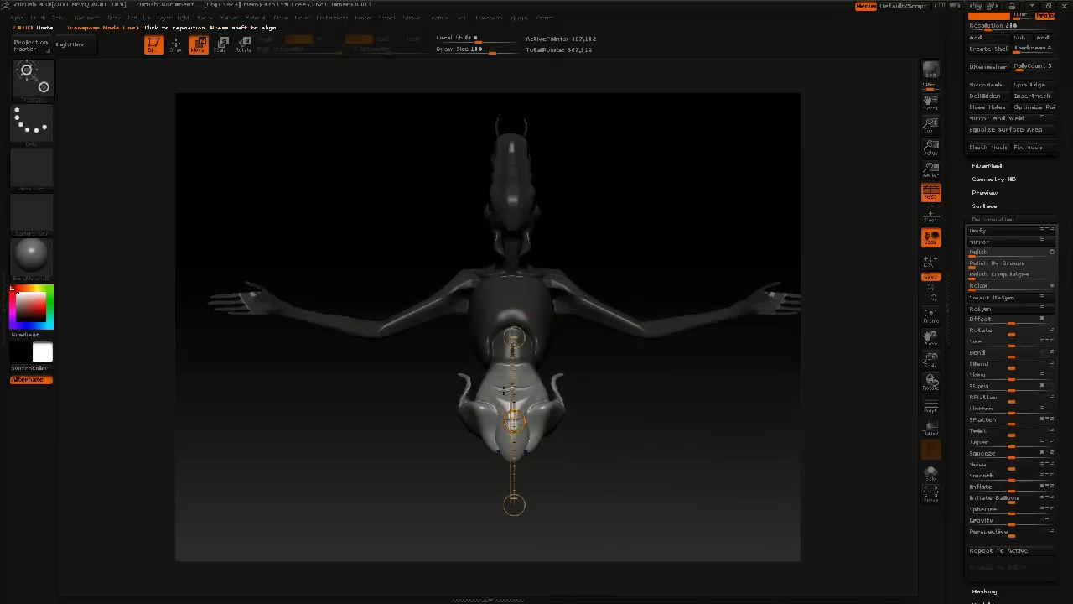
{"action": "left_click_drag", "start_coordinate": [512, 422], "coordinate": [515, 431]}
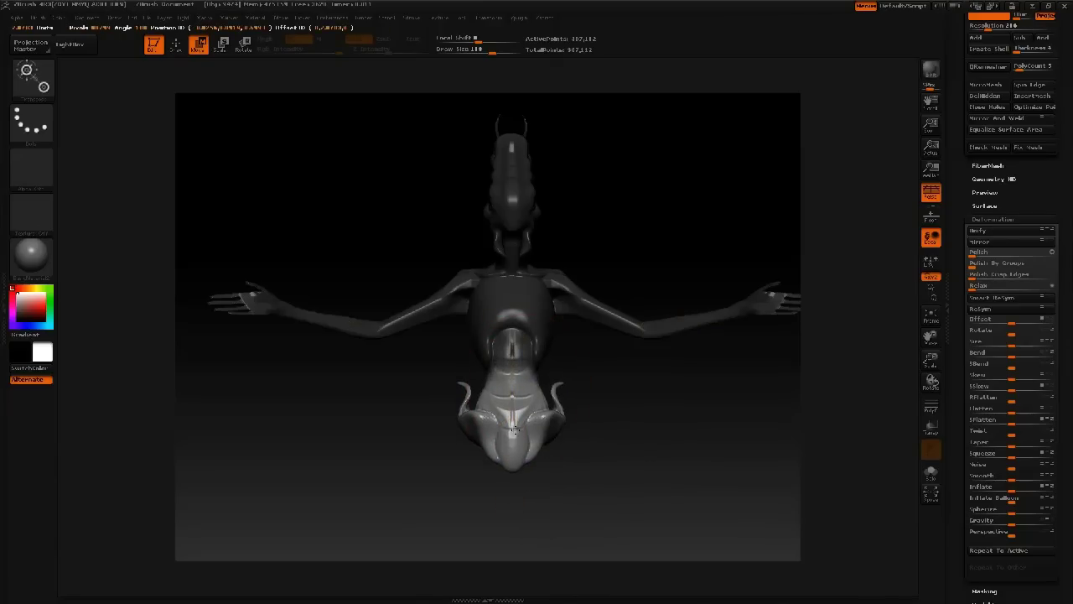
{"action": "left_click_drag", "start_coordinate": [511, 504], "coordinate": [510, 536]}
{"action": "left_click_drag", "start_coordinate": [514, 426], "coordinate": [514, 434]}
Step: Adjust the angle of the pelvis from the side with Transpose Rotate
{"action": "left_click_drag", "start_coordinate": [633, 239], "coordinate": [497, 320]}
{"action": "left_click_drag", "start_coordinate": [520, 507], "coordinate": [540, 518]}
{"action": "right_click_drag", "start_coordinate": [539, 529], "coordinate": [517, 443], "text": "alt"}
{"action": "left_click_drag", "start_coordinate": [517, 444], "coordinate": [490, 426]}
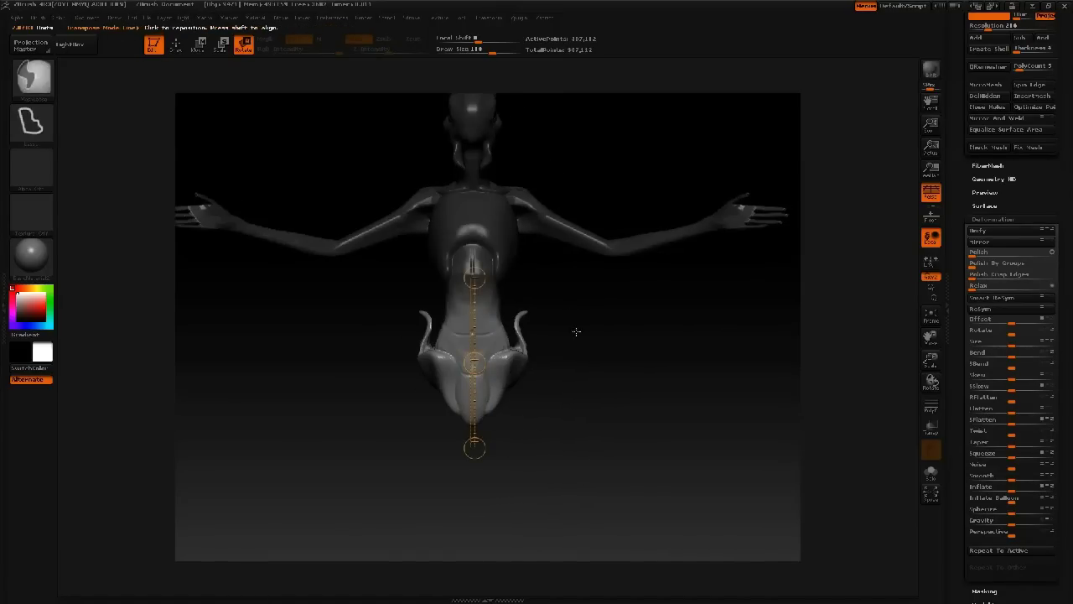
Step: Clear the mask, return to Draw mode and save the tool as scorpio_006
{"action": "mouse_move", "coordinate": [576, 331]}
{"action": "left_mouse_down", "text": "ctrl"}
{"action": "mouse_move", "coordinate": [553, 309]}
{"action": "mouse_move", "coordinate": [547, 410]}
{"action": "left_mouse_up", "text": "ctrl"}
{"action": "key", "text": "q"}
{"action": "mouse_move", "coordinate": [574, 249]}
{"action": "left_mouse_down"}
{"action": "mouse_move", "coordinate": [599, 211]}
{"action": "mouse_move", "coordinate": [597, 221]}
{"action": "left_mouse_up"}
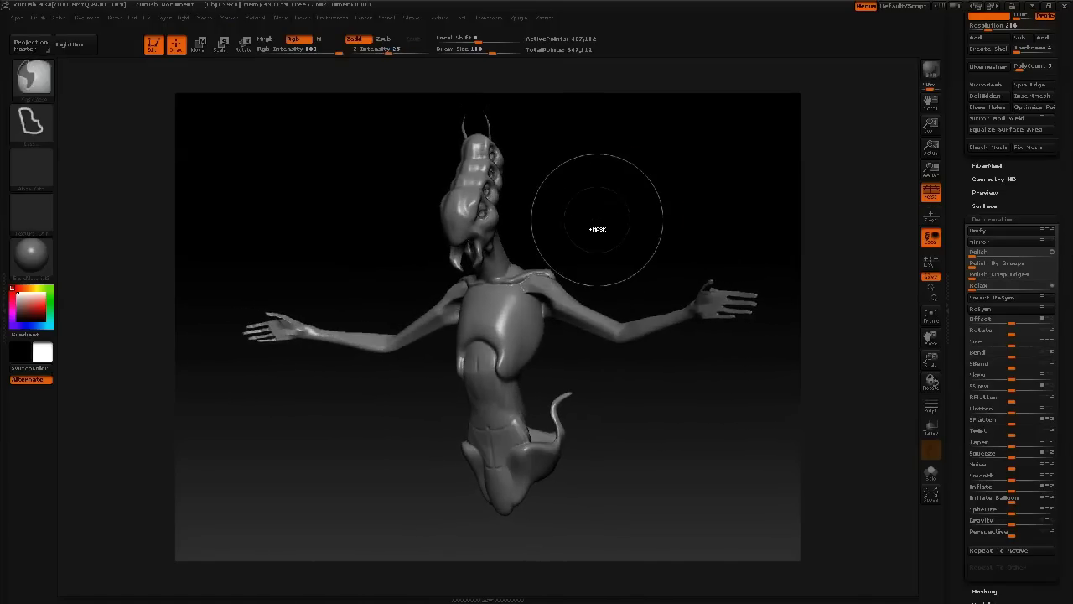
{"action": "key", "text": "ctrl+shift+t"}
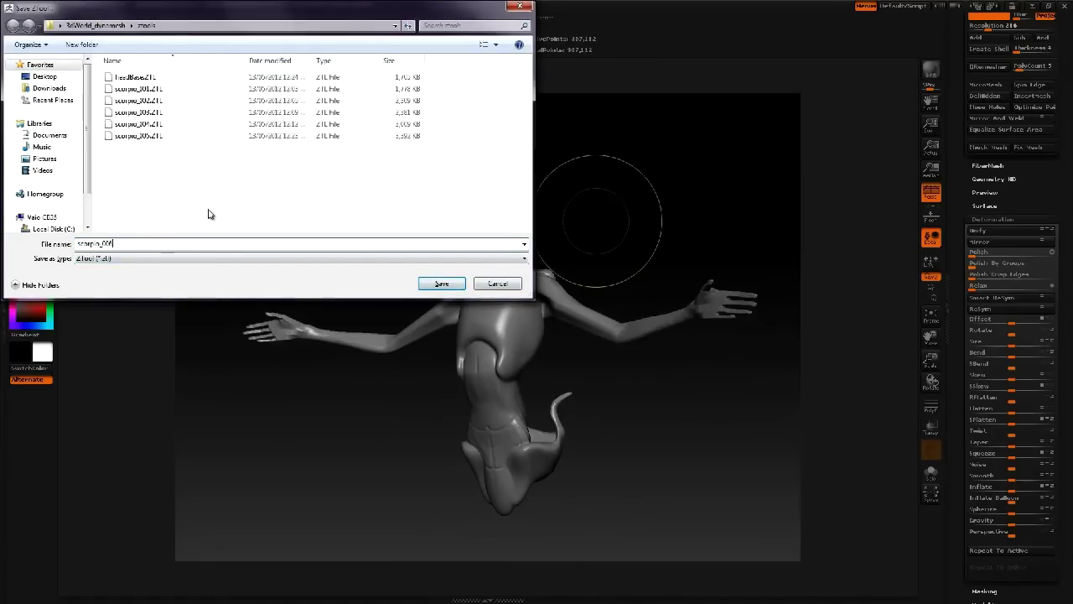
{"action": "key", "text": "Return"}
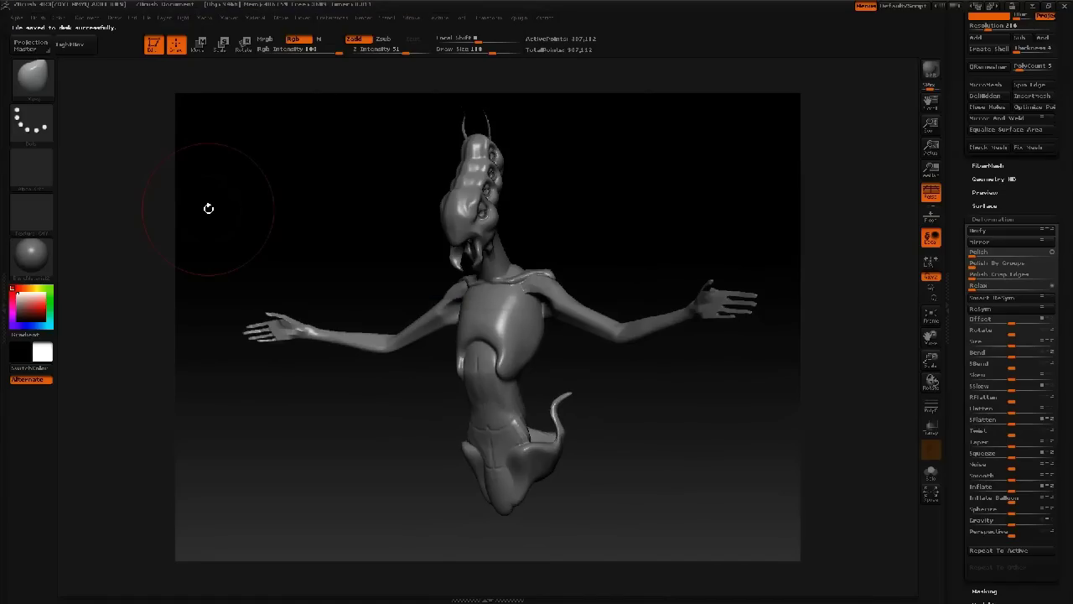
Step: Reduce the Move brush size and reshape the overhanging tip of the beak in profile
{"action": "left_click_drag", "start_coordinate": [397, 253], "coordinate": [478, 268]}
{"action": "mouse_move", "coordinate": [411, 270]}
{"action": "left_mouse_down"}
{"action": "mouse_move", "coordinate": [462, 300]}
{"action": "mouse_move", "coordinate": [449, 365]}
{"action": "mouse_move", "coordinate": [452, 317]}
{"action": "mouse_move", "coordinate": [451, 325]}
{"action": "mouse_move", "coordinate": [408, 293]}
{"action": "mouse_move", "coordinate": [413, 229]}
{"action": "mouse_move", "coordinate": [436, 257]}
{"action": "mouse_move", "coordinate": [493, 256]}
{"action": "left_mouse_up"}
{"action": "key", "text": "space"}
{"action": "left_click_drag", "start_coordinate": [397, 265], "coordinate": [389, 265]}
{"action": "left_click_drag", "start_coordinate": [388, 264], "coordinate": [395, 262]}
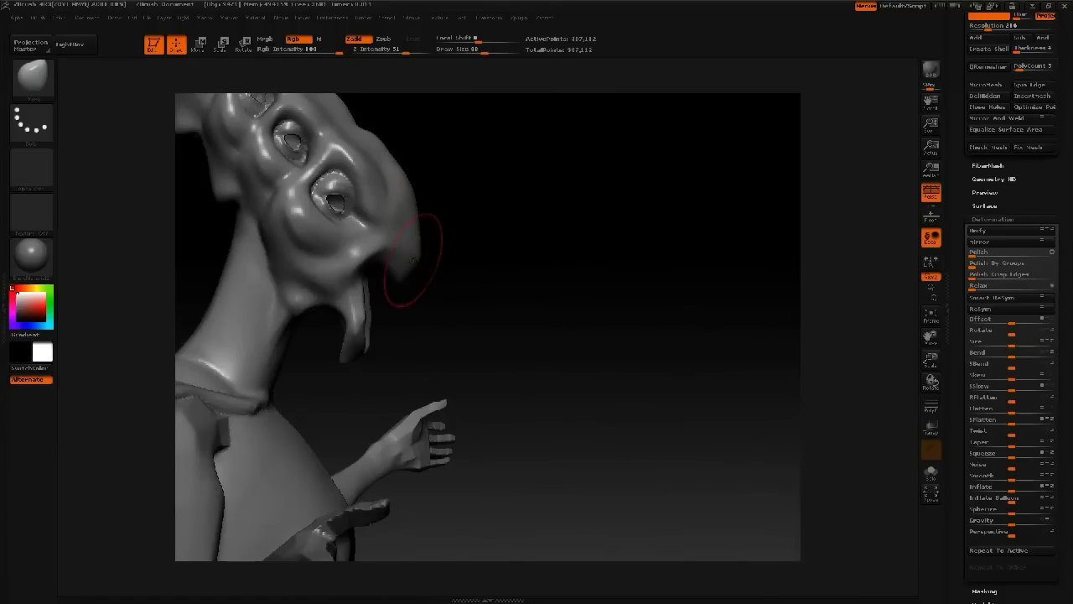
{"action": "mouse_move", "coordinate": [411, 277]}
{"action": "left_mouse_down"}
{"action": "mouse_move", "coordinate": [371, 270]}
{"action": "mouse_move", "coordinate": [369, 242]}
{"action": "mouse_move", "coordinate": [394, 236]}
{"action": "mouse_move", "coordinate": [346, 190]}
{"action": "left_mouse_up"}
{"action": "left_click_drag", "start_coordinate": [420, 197], "coordinate": [366, 203]}
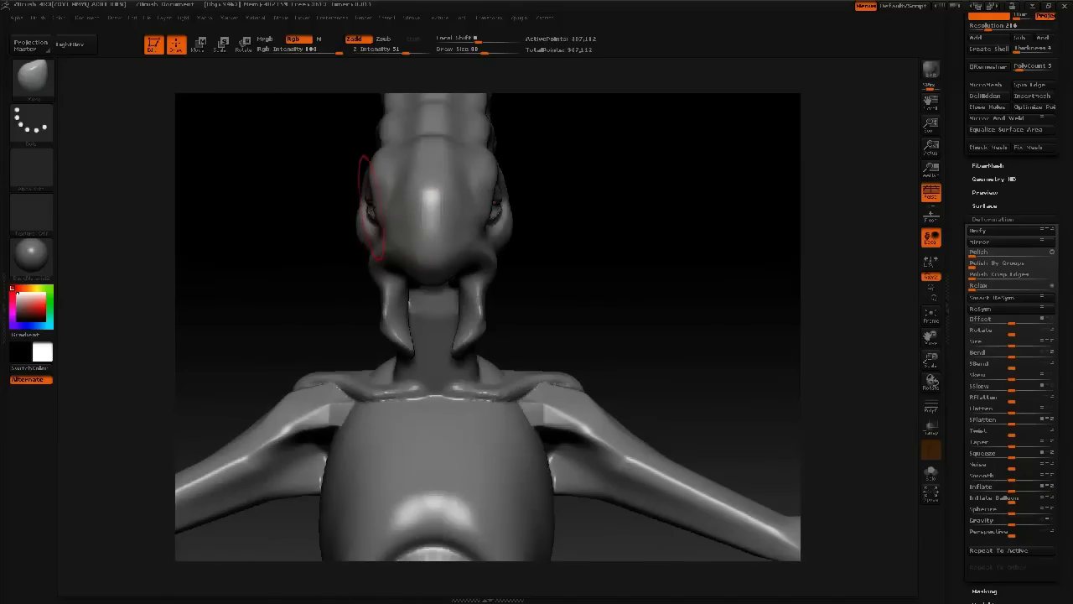
Step: Refine the silhouette of the segmented head and its crown with the Move brush
{"action": "right_click_drag", "start_coordinate": [422, 210], "coordinate": [386, 300]}
{"action": "left_click_drag", "start_coordinate": [386, 300], "coordinate": [447, 292]}
{"action": "left_click_drag", "start_coordinate": [524, 189], "coordinate": [546, 148]}
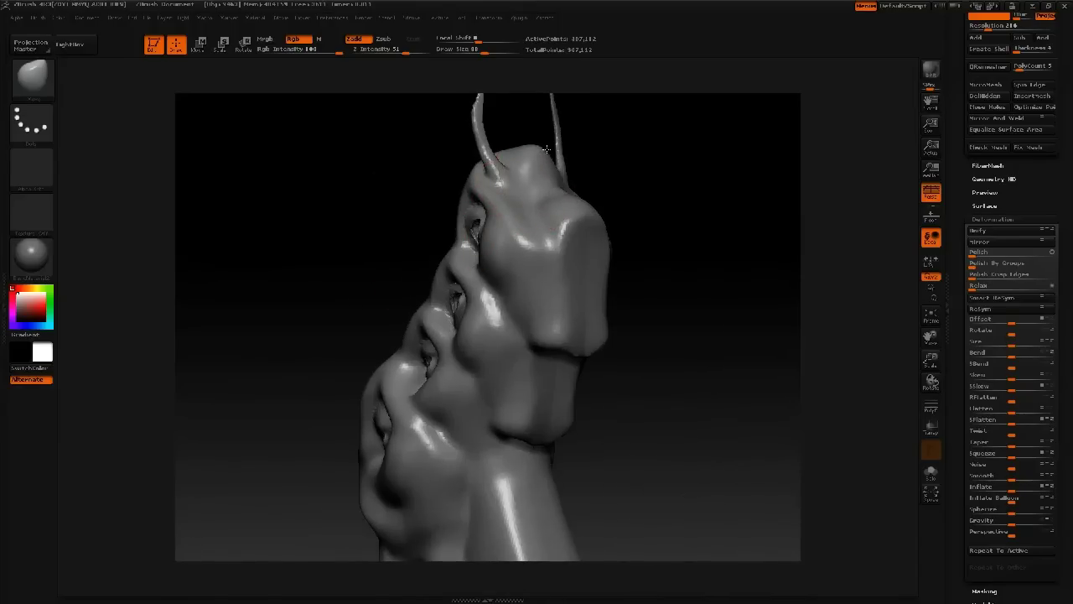
{"action": "left_click_drag", "start_coordinate": [377, 243], "coordinate": [304, 253], "text": "alt"}
{"action": "left_click_drag", "start_coordinate": [403, 326], "coordinate": [405, 262], "text": "alt"}
{"action": "left_click_drag", "start_coordinate": [419, 264], "coordinate": [519, 293]}
{"action": "left_click_drag", "start_coordinate": [549, 340], "coordinate": [671, 332]}
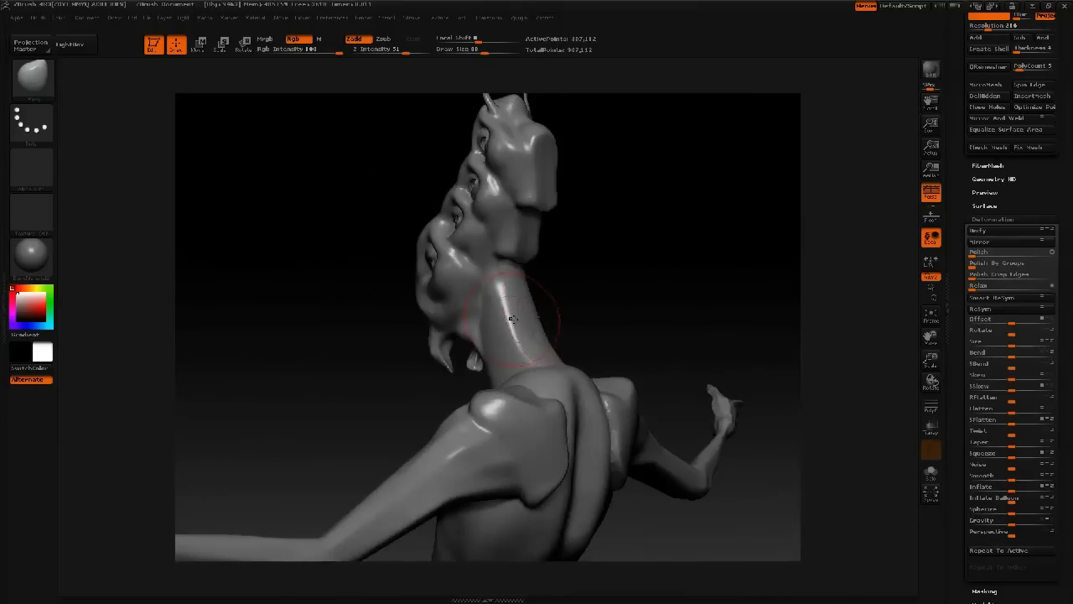
Step: Adjust the base of the neck and the collarbones from several angles with the Move brush
{"action": "left_click_drag", "start_coordinate": [402, 315], "coordinate": [365, 317]}
{"action": "left_click_drag", "start_coordinate": [517, 353], "coordinate": [592, 359]}
{"action": "left_click_drag", "start_coordinate": [466, 362], "coordinate": [530, 370]}
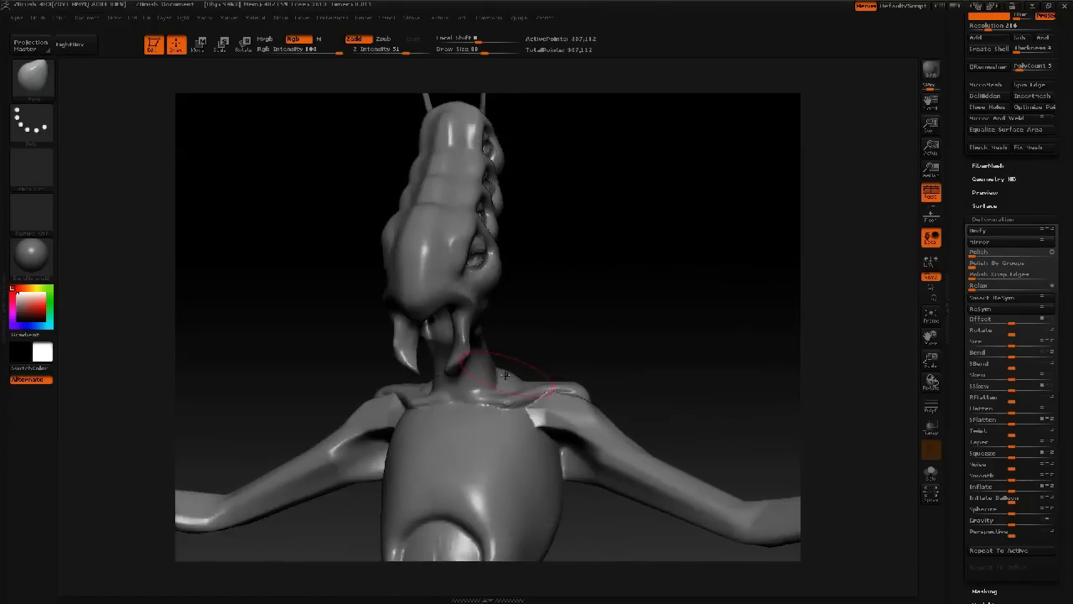
{"action": "left_click_drag", "start_coordinate": [438, 381], "coordinate": [485, 405]}
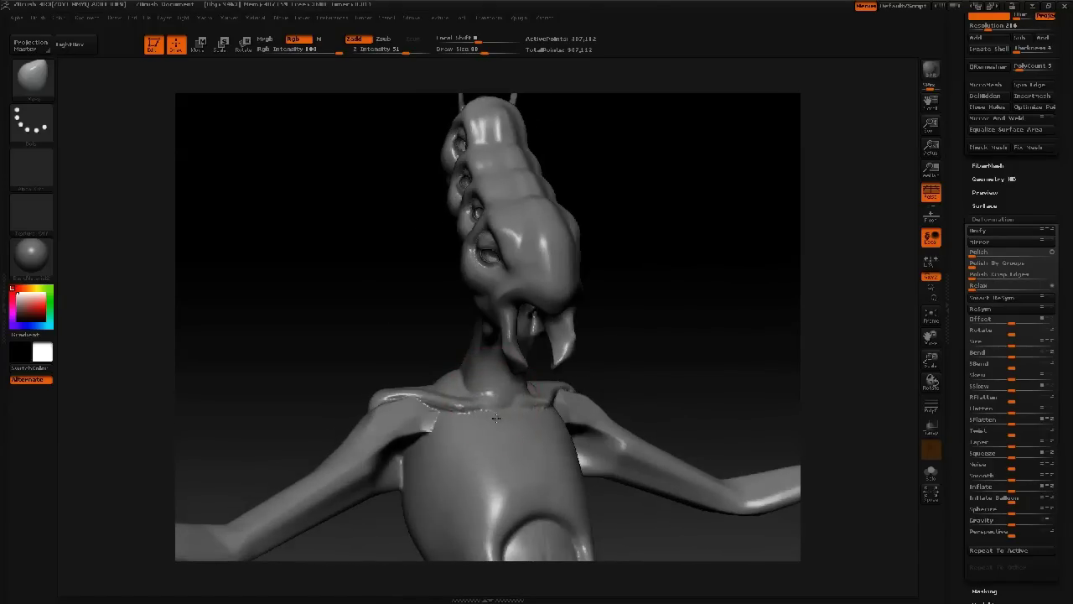
{"action": "right_click_drag", "start_coordinate": [484, 417], "coordinate": [478, 414]}
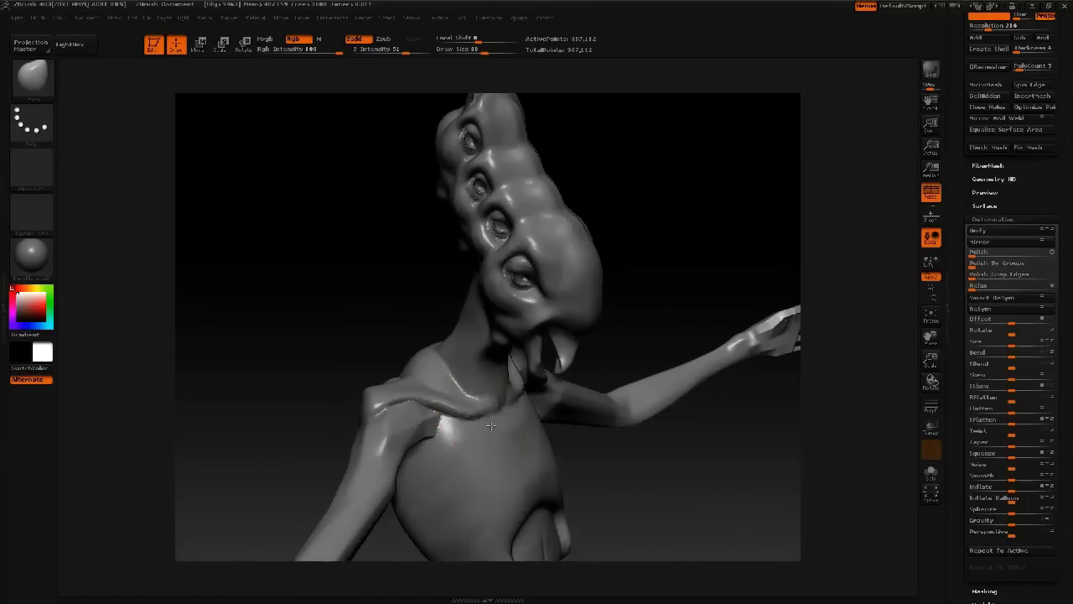
{"action": "right_click_drag", "start_coordinate": [387, 418], "coordinate": [398, 332], "text": "ctrl"}
{"action": "mouse_move", "coordinate": [488, 376]}
{"action": "right_mouse_down"}
{"action": "mouse_move", "coordinate": [496, 381]}
{"action": "mouse_move", "coordinate": [467, 342]}
{"action": "mouse_move", "coordinate": [501, 371]}
{"action": "mouse_move", "coordinate": [471, 345]}
{"action": "mouse_move", "coordinate": [484, 270]}
{"action": "mouse_move", "coordinate": [490, 350]}
{"action": "mouse_move", "coordinate": [454, 292]}
{"action": "right_mouse_up"}
Step: Shrink the Move brush further and refine the curved mandibles under the beak
{"action": "key", "text": "space"}
{"action": "mouse_move", "coordinate": [454, 293]}
{"action": "left_mouse_down"}
{"action": "mouse_move", "coordinate": [445, 293]}
{"action": "mouse_move", "coordinate": [452, 281]}
{"action": "left_mouse_up"}
{"action": "right_click_drag", "start_coordinate": [441, 300], "coordinate": [418, 310]}
{"action": "key", "text": "space"}
{"action": "left_click_drag", "start_coordinate": [429, 318], "coordinate": [426, 318]}
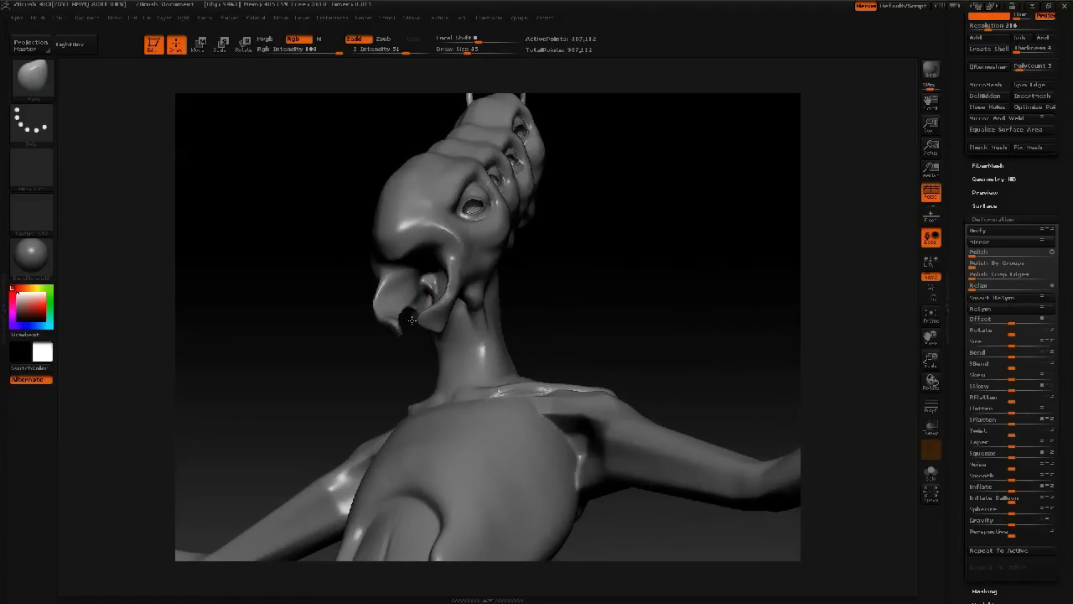
{"action": "mouse_move", "coordinate": [341, 297]}
{"action": "left_mouse_down"}
{"action": "mouse_move", "coordinate": [346, 314]}
{"action": "mouse_move", "coordinate": [374, 303]}
{"action": "mouse_move", "coordinate": [424, 441]}
{"action": "mouse_move", "coordinate": [428, 495]}
{"action": "left_mouse_up"}
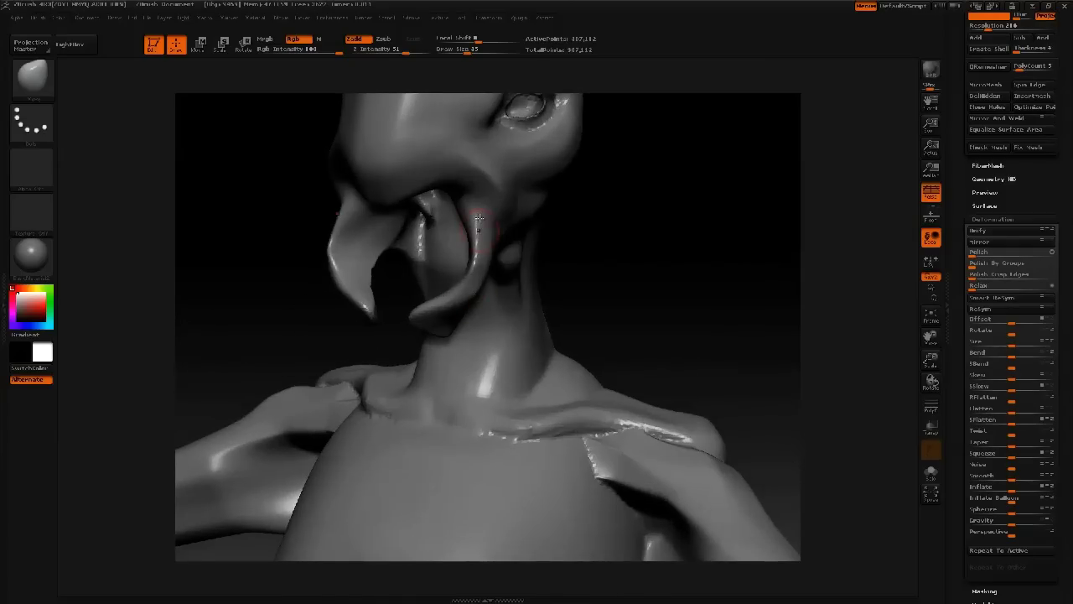
Step: Build up the base of the mandibles with the Standard brush at Z Intensity 25
{"action": "key", "text": "b"}
{"action": "key", "text": "s"}
{"action": "key", "text": "t"}
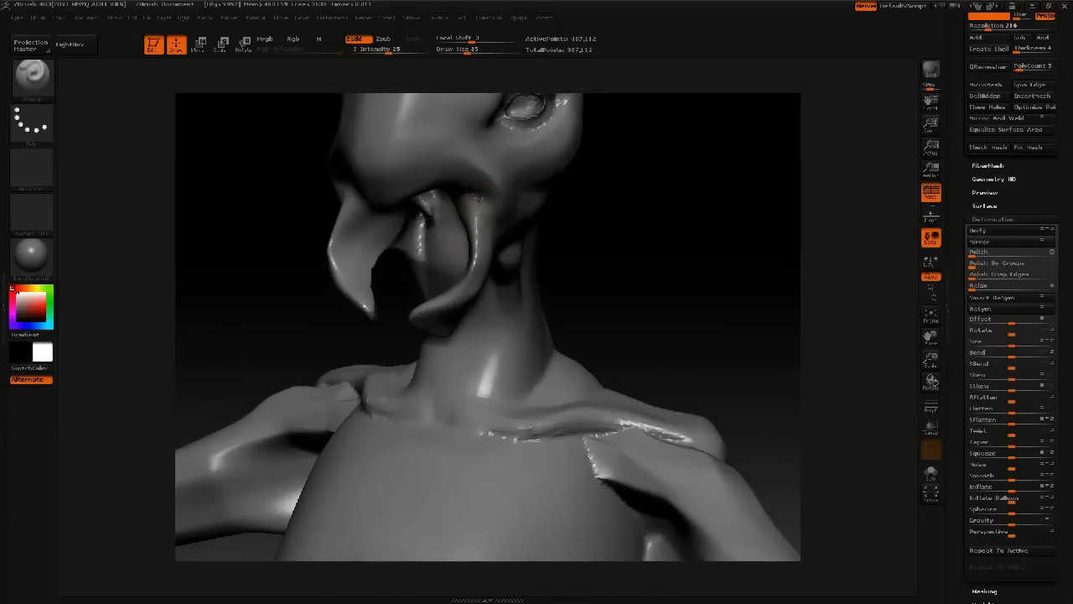
{"action": "right_click_drag", "start_coordinate": [475, 194], "coordinate": [461, 194]}
{"action": "key", "text": "space"}
{"action": "left_click_drag", "start_coordinate": [331, 170], "coordinate": [320, 176]}
{"action": "mouse_move", "coordinate": [357, 180]}
{"action": "right_mouse_down"}
{"action": "mouse_move", "coordinate": [381, 322]}
{"action": "mouse_move", "coordinate": [449, 373]}
{"action": "right_mouse_up"}
Step: Switch back to the Move brush, enlarge it and reshape the front of the beak above the mandibles
{"action": "key", "text": "b"}
{"action": "key", "text": "m"}
{"action": "key", "text": "v"}
{"action": "key", "text": "space"}
{"action": "left_click_drag", "start_coordinate": [430, 330], "coordinate": [448, 330]}
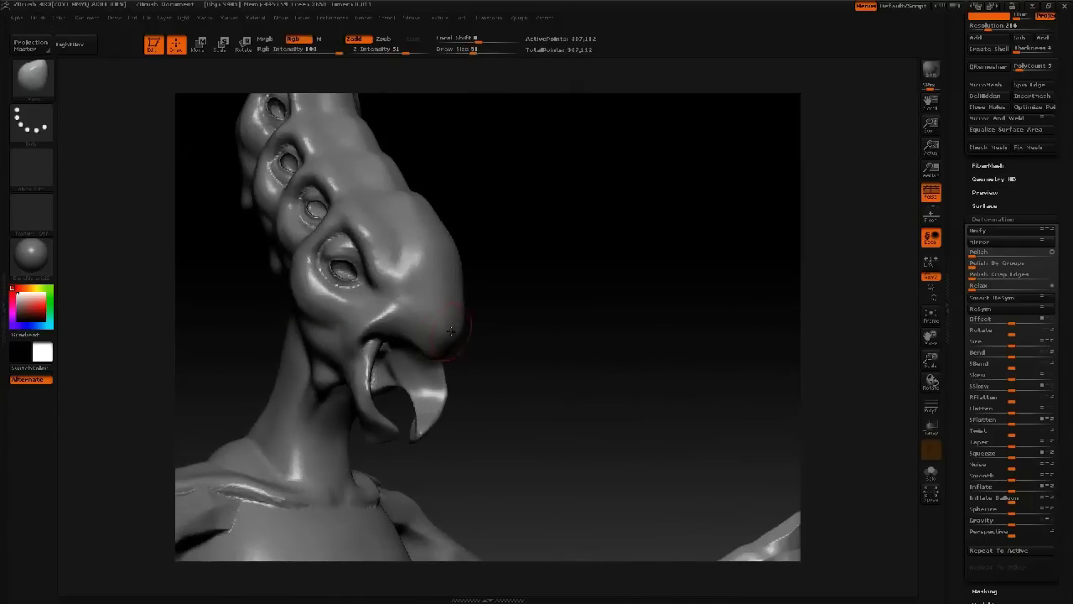
{"action": "right_click_drag", "start_coordinate": [448, 329], "coordinate": [459, 331]}
{"action": "key", "text": "space"}
{"action": "mouse_move", "coordinate": [459, 331]}
{"action": "left_mouse_down"}
{"action": "mouse_move", "coordinate": [475, 327]}
{"action": "mouse_move", "coordinate": [453, 329]}
{"action": "left_mouse_up"}
{"action": "key", "text": "space"}
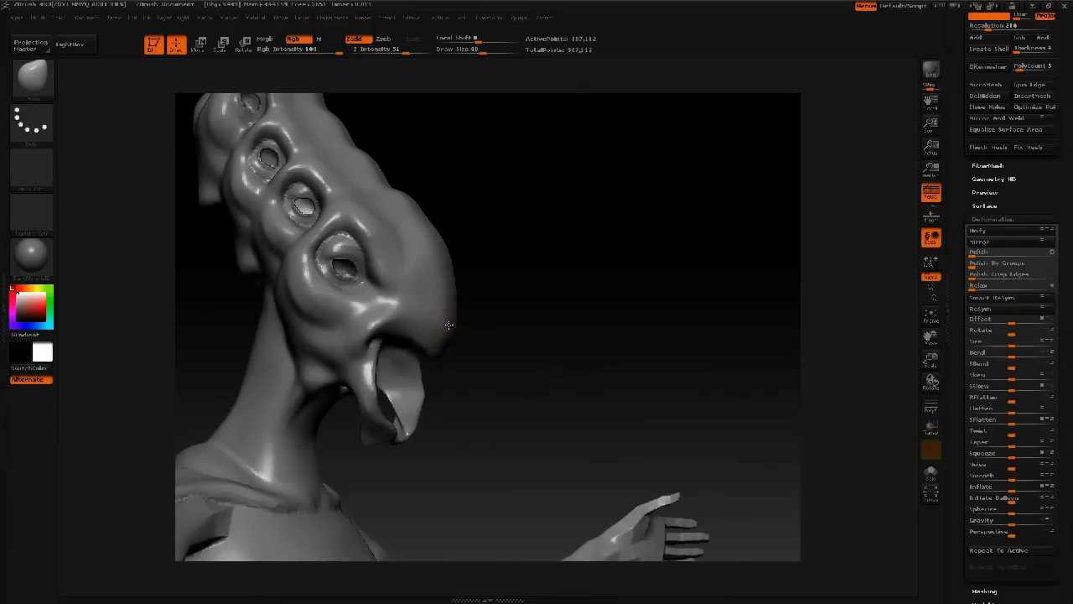
Step: Finish the profile adjustments on the head and save the tool as the next numbered scorpio version
{"action": "right_click_drag", "start_coordinate": [449, 325], "coordinate": [359, 390], "text": "ctrl"}
{"action": "right_click_drag", "start_coordinate": [359, 390], "coordinate": [400, 270], "text": "alt"}
{"action": "left_click_drag", "start_coordinate": [400, 269], "coordinate": [445, 304]}
{"action": "key", "text": "ctrl+s"}
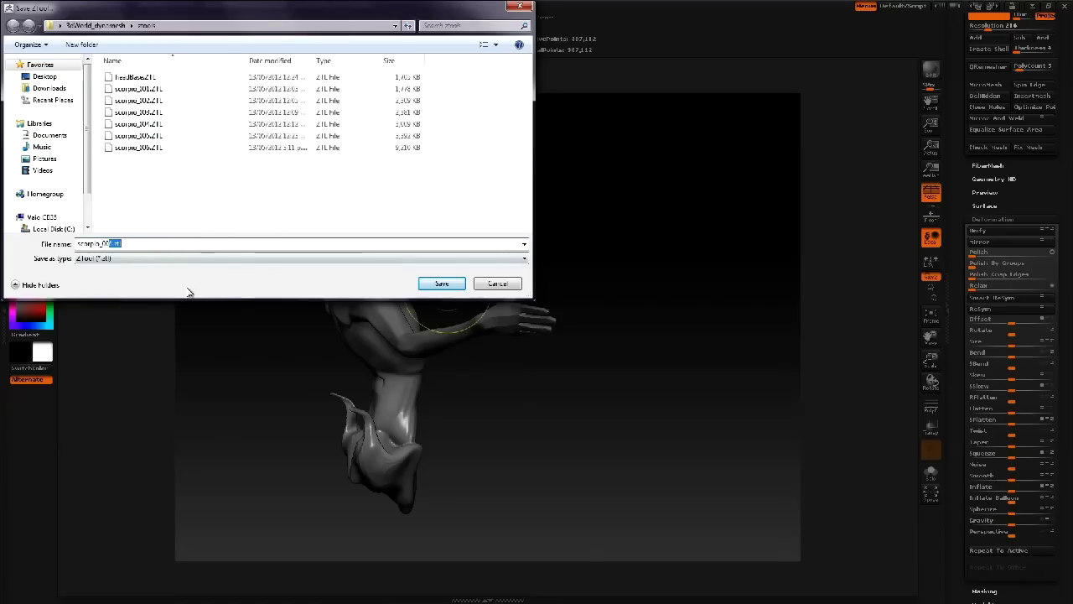
{"action": "key", "text": "Return"}
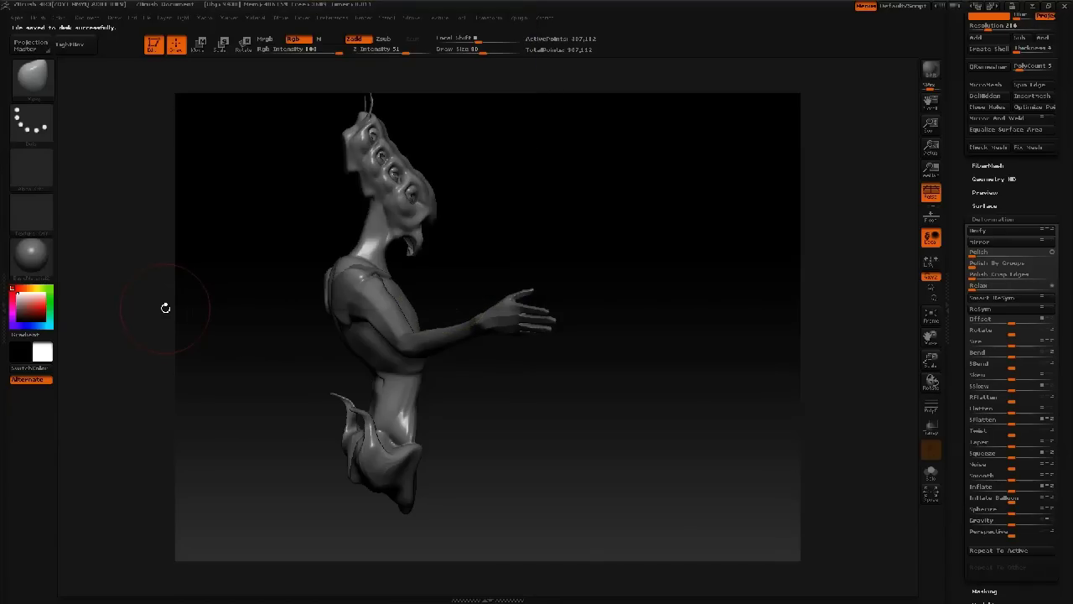
Step: Lasso-mask the whole head in side view and soften the edge of the mask
{"action": "mouse_move", "coordinate": [540, 242]}
{"action": "left_mouse_down"}
{"action": "mouse_move", "coordinate": [436, 233]}
{"action": "mouse_move", "coordinate": [412, 329]}
{"action": "mouse_move", "coordinate": [362, 295]}
{"action": "mouse_move", "coordinate": [366, 303]}
{"action": "mouse_move", "coordinate": [430, 290]}
{"action": "mouse_move", "coordinate": [440, 341]}
{"action": "mouse_move", "coordinate": [404, 294]}
{"action": "left_mouse_up"}
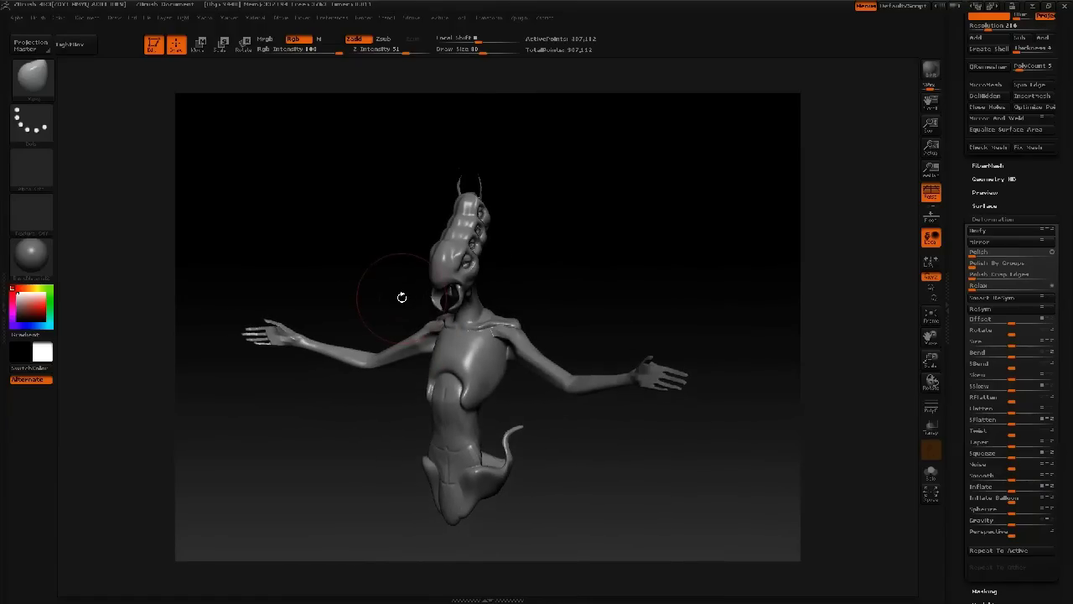
{"action": "left_click_drag", "start_coordinate": [455, 203], "coordinate": [418, 203]}
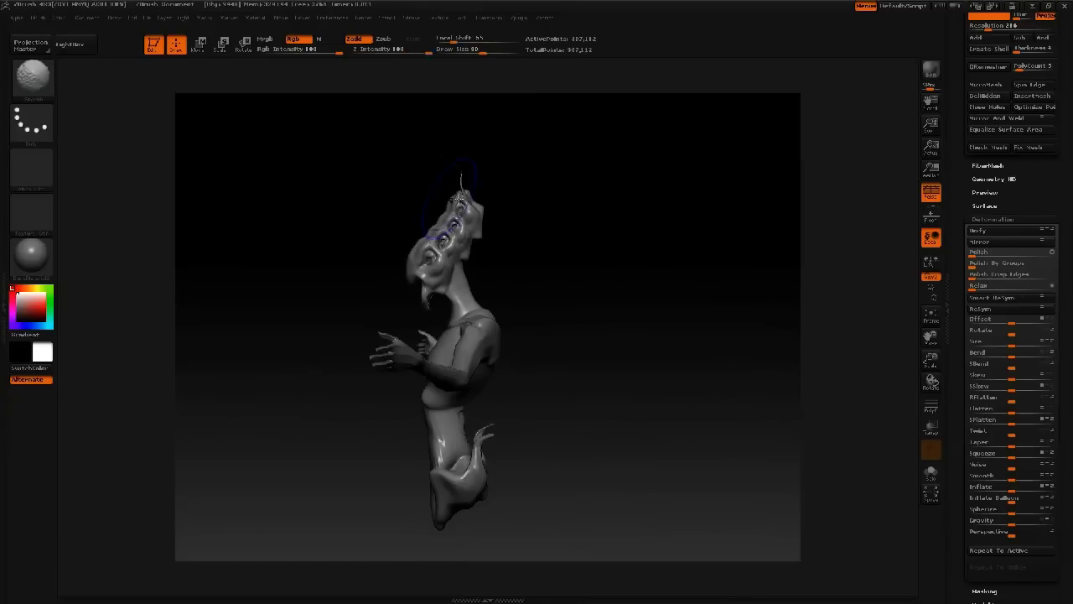
{"action": "key", "text": "ctrl"}
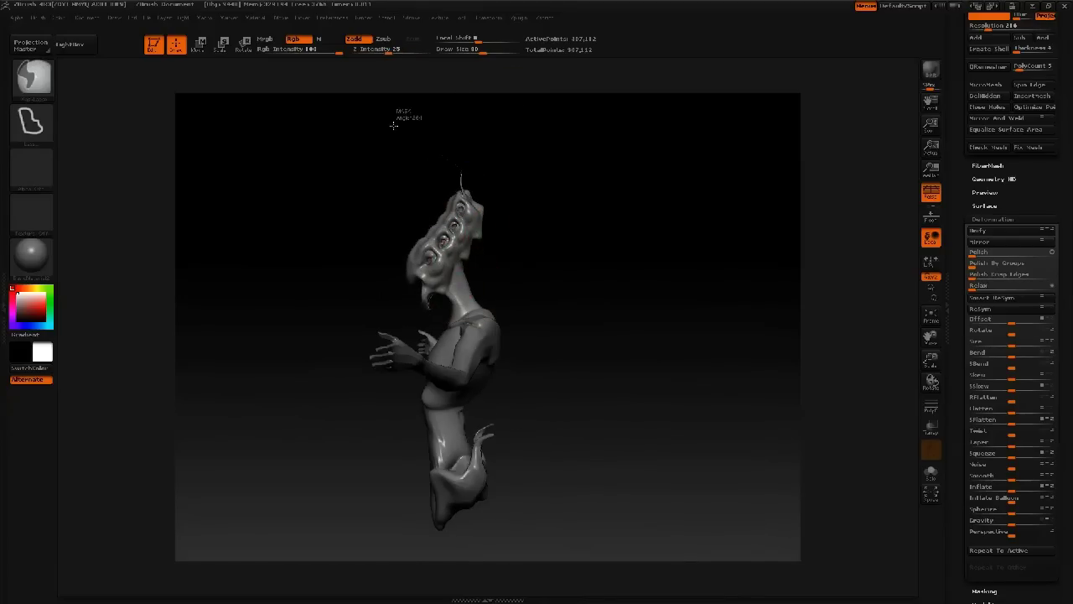
{"action": "mouse_move", "coordinate": [384, 248]}
{"action": "left_mouse_down", "text": "ctrl"}
{"action": "mouse_move", "coordinate": [410, 307]}
{"action": "mouse_move", "coordinate": [445, 295]}
{"action": "left_mouse_up", "text": "ctrl"}
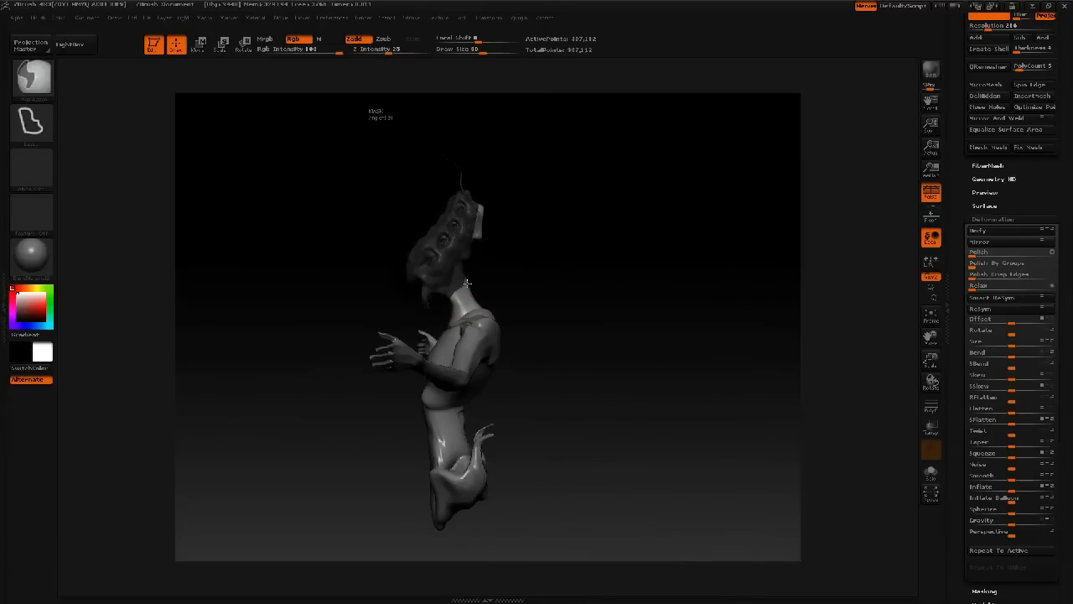
{"action": "left_click", "coordinate": [461, 249], "text": "ctrl"}
{"action": "left_click", "coordinate": [457, 249], "text": "ctrl"}
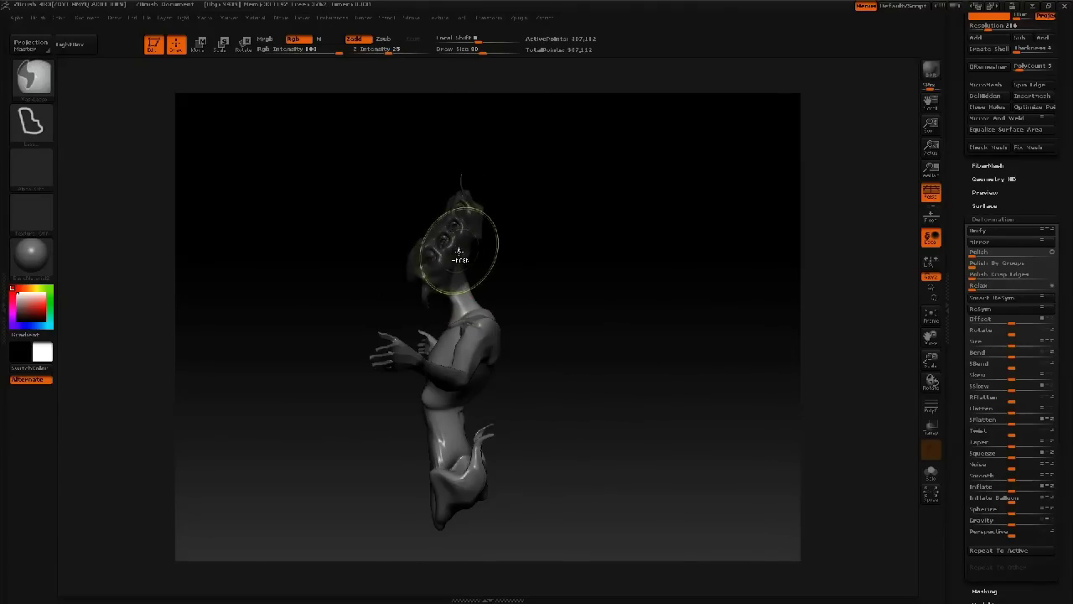
Step: Lay a vertical Transpose line from the neck up past the head and shift the unmasked body slightly downward
{"action": "key", "text": "e"}
{"action": "left_click_drag", "start_coordinate": [453, 279], "coordinate": [518, 262]}
{"action": "left_click_drag", "start_coordinate": [547, 220], "coordinate": [580, 203]}
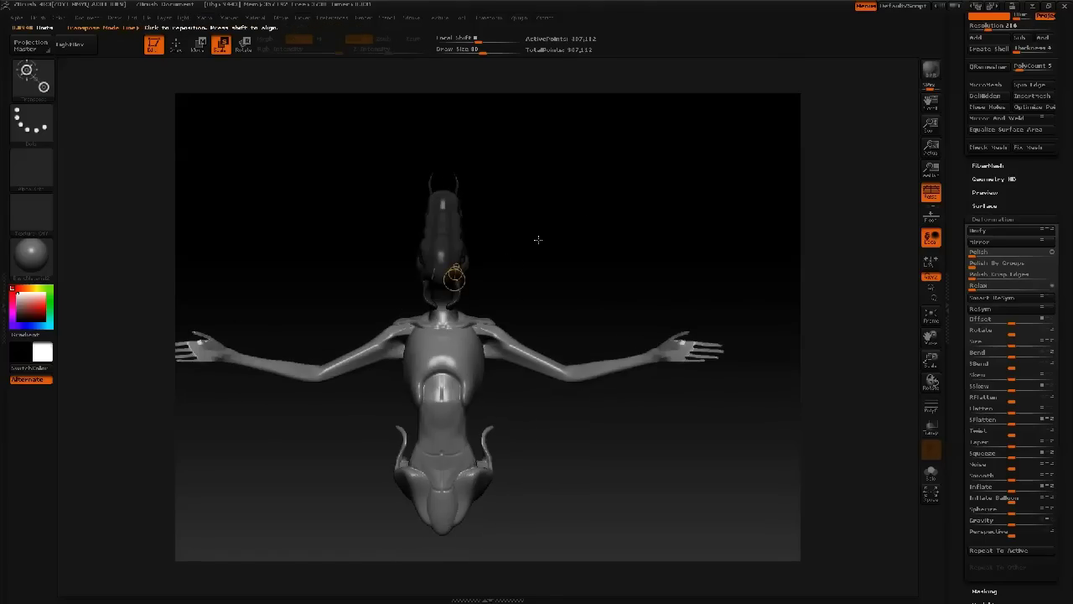
{"action": "mouse_move", "coordinate": [442, 302]}
{"action": "left_mouse_down"}
{"action": "mouse_move", "coordinate": [584, 241]}
{"action": "mouse_move", "coordinate": [532, 260]}
{"action": "left_mouse_up"}
{"action": "mouse_move", "coordinate": [573, 191]}
{"action": "left_mouse_down"}
{"action": "mouse_move", "coordinate": [561, 182]}
{"action": "mouse_move", "coordinate": [516, 193]}
{"action": "mouse_move", "coordinate": [532, 203]}
{"action": "mouse_move", "coordinate": [504, 209]}
{"action": "left_mouse_up"}
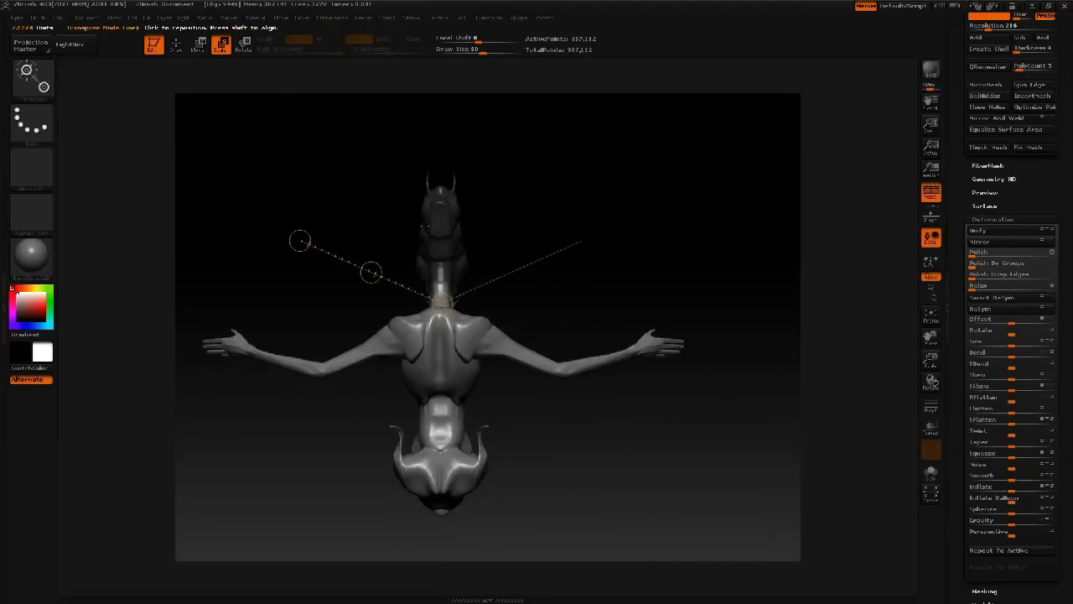
{"action": "left_click_drag", "start_coordinate": [433, 286], "coordinate": [415, 146], "text": "shift"}
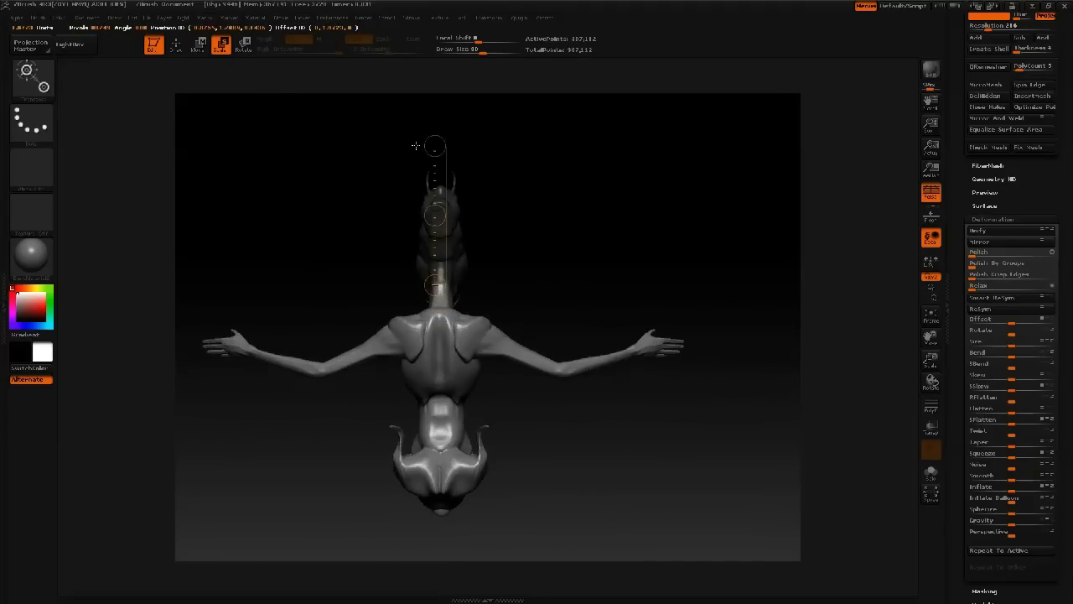
{"action": "key", "text": "w"}
{"action": "left_click_drag", "start_coordinate": [435, 211], "coordinate": [435, 220]}
Step: Lay a Transpose Rotate line back from the jaw in side view and extend the lasso mask down over the neck
{"action": "left_click_drag", "start_coordinate": [352, 252], "coordinate": [394, 250]}
{"action": "left_click_drag", "start_coordinate": [408, 302], "coordinate": [529, 302], "text": "shift"}
{"action": "mouse_move", "coordinate": [403, 281]}
{"action": "left_mouse_down"}
{"action": "mouse_move", "coordinate": [529, 272]}
{"action": "mouse_move", "coordinate": [532, 252]}
{"action": "left_mouse_up"}
{"action": "key", "text": "r"}
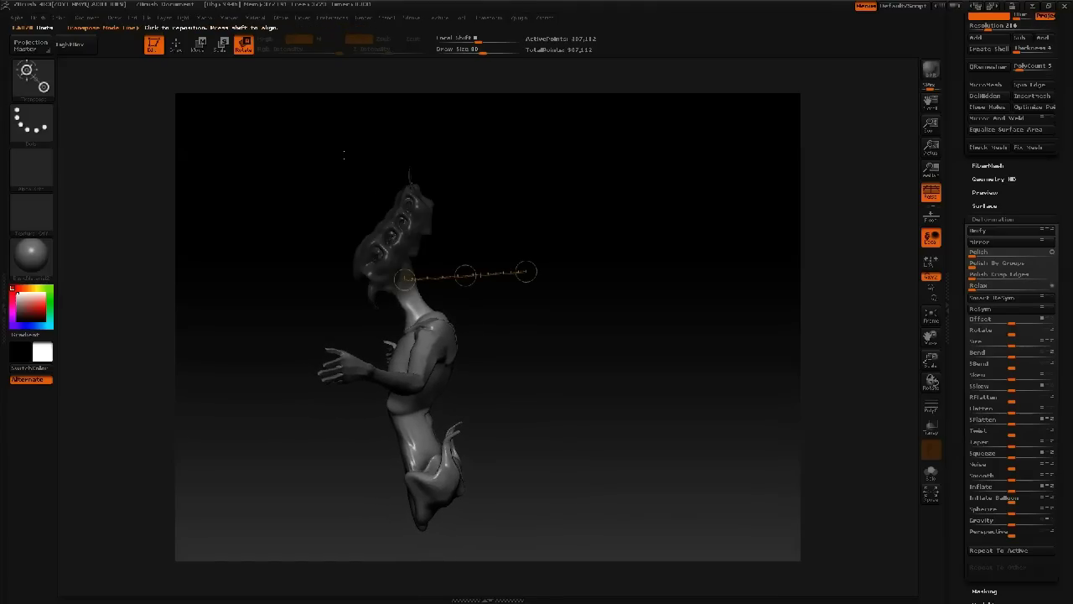
{"action": "left_click_drag", "start_coordinate": [314, 145], "coordinate": [336, 249], "text": "ctrl"}
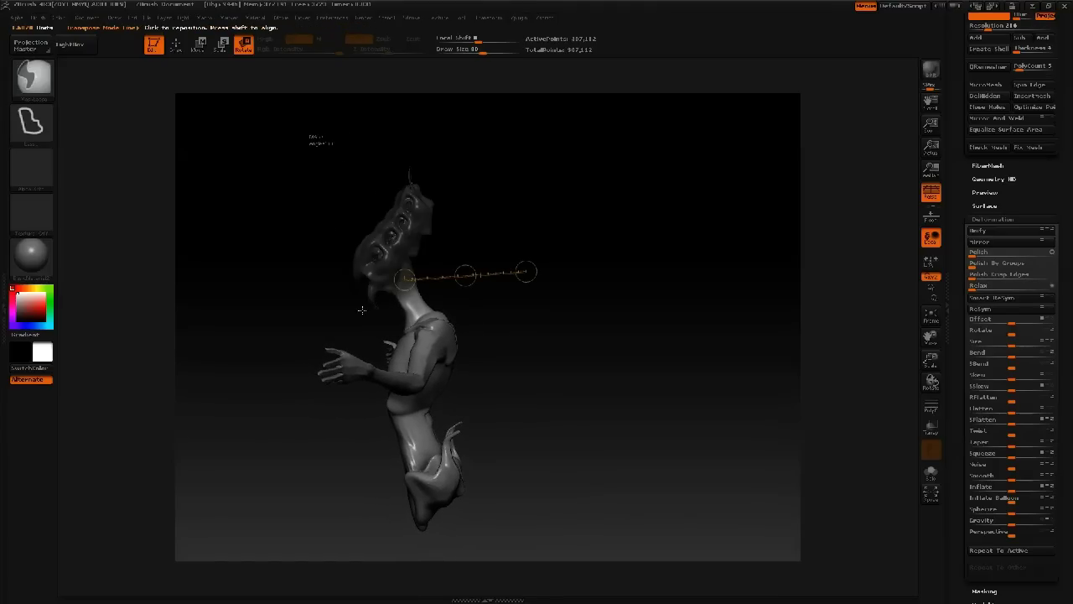
{"action": "mouse_move", "coordinate": [400, 327]}
{"action": "left_mouse_down", "text": "ctrl"}
{"action": "mouse_move", "coordinate": [454, 294]}
{"action": "mouse_move", "coordinate": [454, 238]}
{"action": "left_mouse_up", "text": "ctrl"}
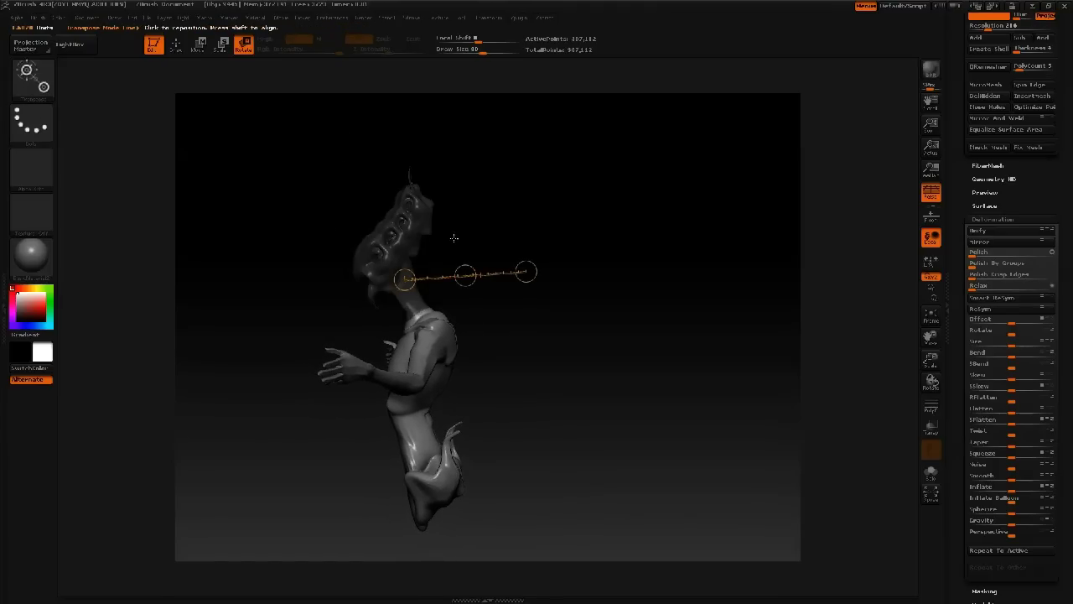
Step: Turn off perspective and pose the unmasked body against the head with a Transpose Rotate line from the base of the neck
{"action": "key", "text": "p"}
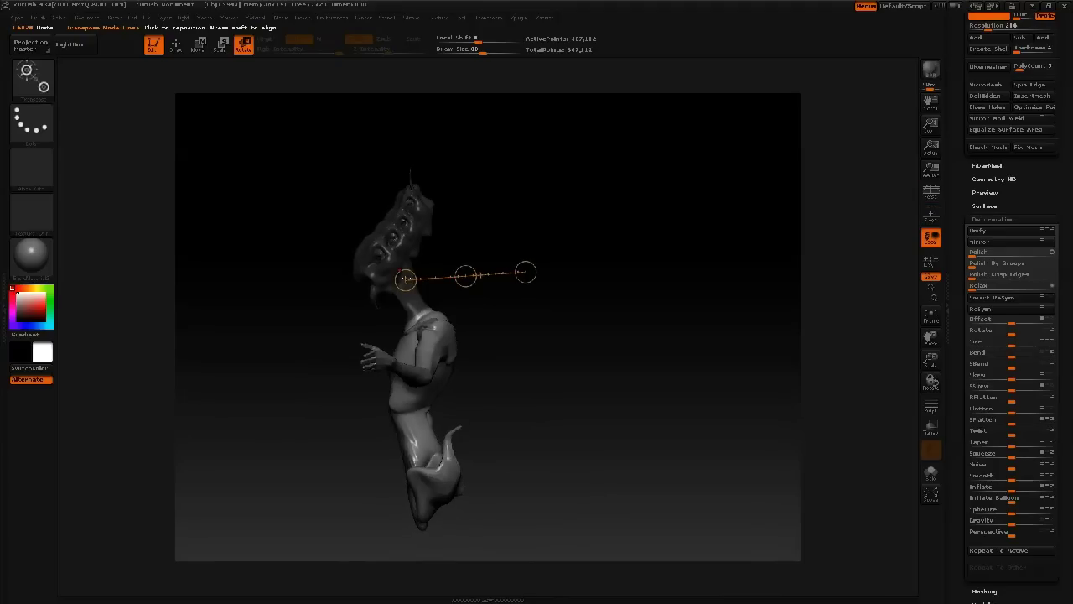
{"action": "left_click_drag", "start_coordinate": [418, 314], "coordinate": [568, 263]}
{"action": "left_click_drag", "start_coordinate": [354, 306], "coordinate": [441, 253]}
{"action": "mouse_move", "coordinate": [537, 218]}
{"action": "left_mouse_down"}
{"action": "mouse_move", "coordinate": [592, 263]}
{"action": "mouse_move", "coordinate": [650, 239]}
{"action": "left_mouse_up"}
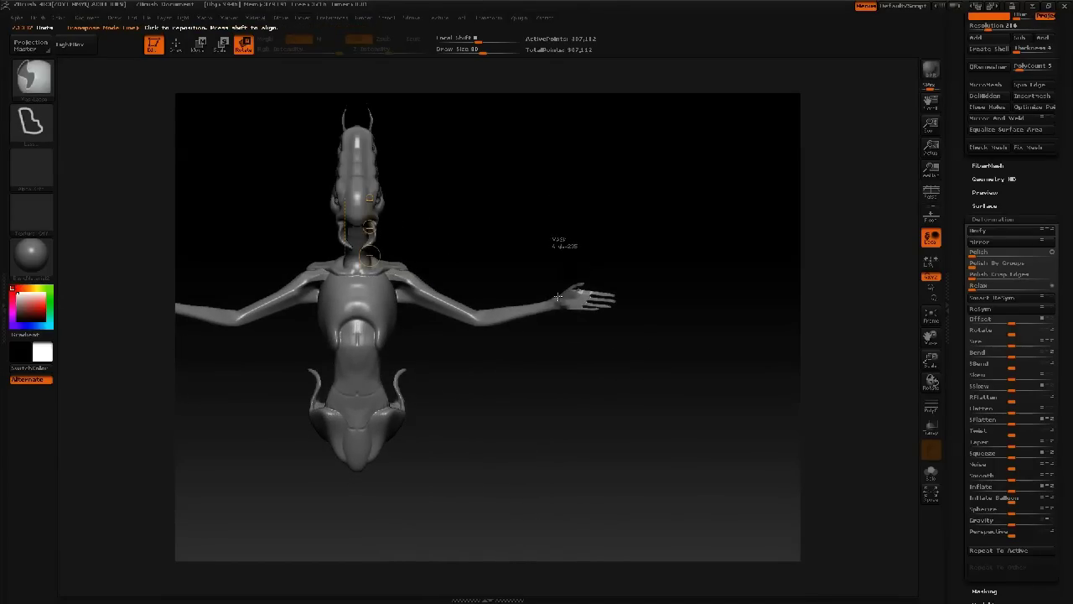
Step: Isolate the hand by lasso-masking it and inverting the mask, and adjust it with a Transpose Move line along its length
{"action": "left_click_drag", "start_coordinate": [549, 235], "coordinate": [546, 255], "text": "ctrl"}
{"action": "left_click", "coordinate": [643, 280], "text": "ctrl"}
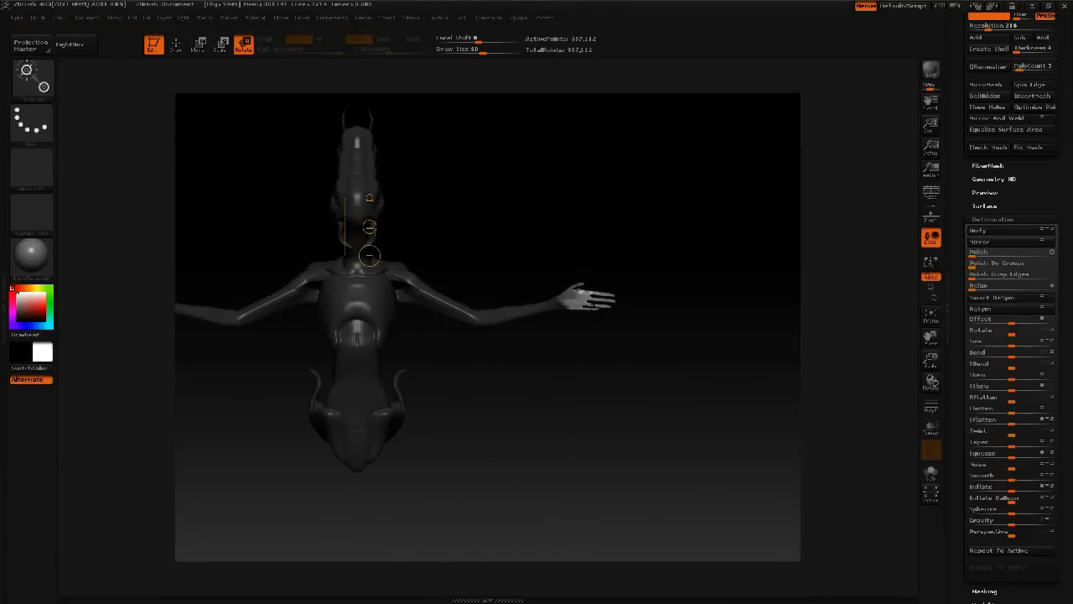
{"action": "key", "text": "w"}
{"action": "left_click_drag", "start_coordinate": [562, 299], "coordinate": [631, 302]}
{"action": "left_click_drag", "start_coordinate": [608, 218], "coordinate": [532, 289], "text": "shift"}
{"action": "left_click_drag", "start_coordinate": [560, 211], "coordinate": [656, 270]}
{"action": "left_click_drag", "start_coordinate": [590, 230], "coordinate": [605, 210]}
{"action": "mouse_move", "coordinate": [411, 222]}
{"action": "left_mouse_down", "text": "alt"}
{"action": "mouse_move", "coordinate": [561, 252]}
{"action": "mouse_move", "coordinate": [544, 206]}
{"action": "mouse_move", "coordinate": [605, 252]}
{"action": "mouse_move", "coordinate": [646, 252]}
{"action": "mouse_move", "coordinate": [661, 237]}
{"action": "mouse_move", "coordinate": [635, 246]}
{"action": "mouse_move", "coordinate": [607, 290]}
{"action": "mouse_move", "coordinate": [555, 269]}
{"action": "mouse_move", "coordinate": [591, 196]}
{"action": "left_mouse_up", "text": "alt"}
Step: Return to the Move brush and reshape the waist and belly profile from the front and side
{"action": "key", "text": "q"}
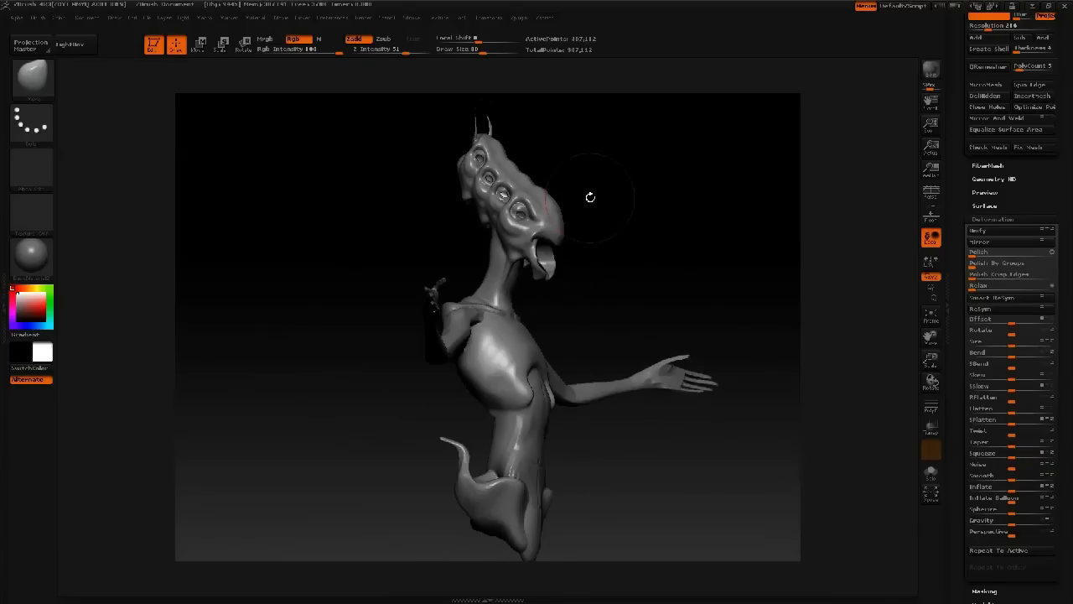
{"action": "left_click_drag", "start_coordinate": [559, 260], "coordinate": [520, 280]}
{"action": "left_click_drag", "start_coordinate": [624, 226], "coordinate": [527, 263], "text": "alt"}
{"action": "left_click_drag", "start_coordinate": [574, 233], "coordinate": [518, 214]}
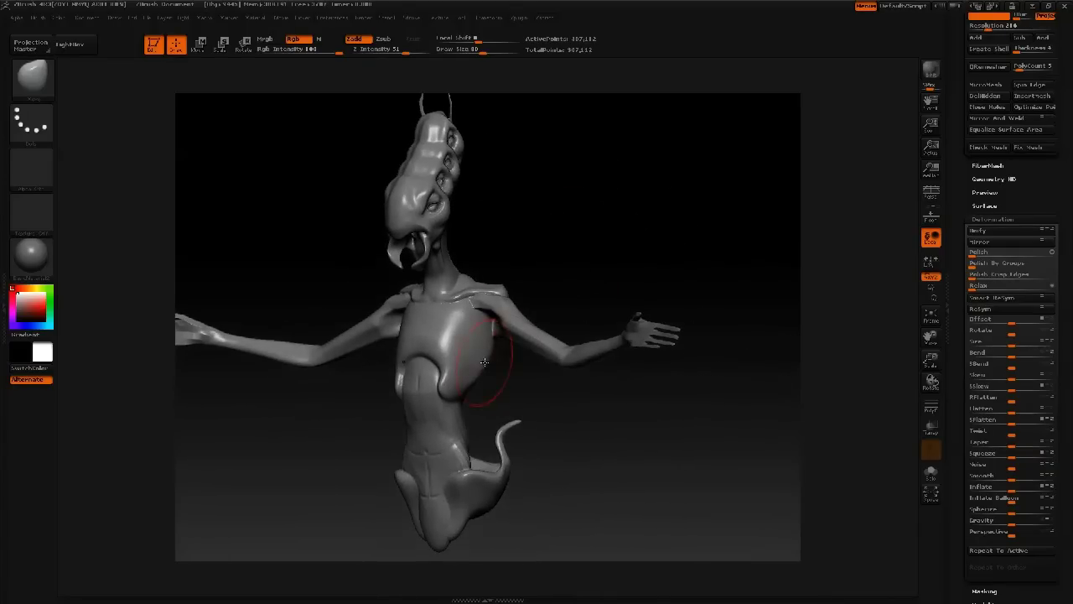
{"action": "left_click_drag", "start_coordinate": [543, 376], "coordinate": [496, 365]}
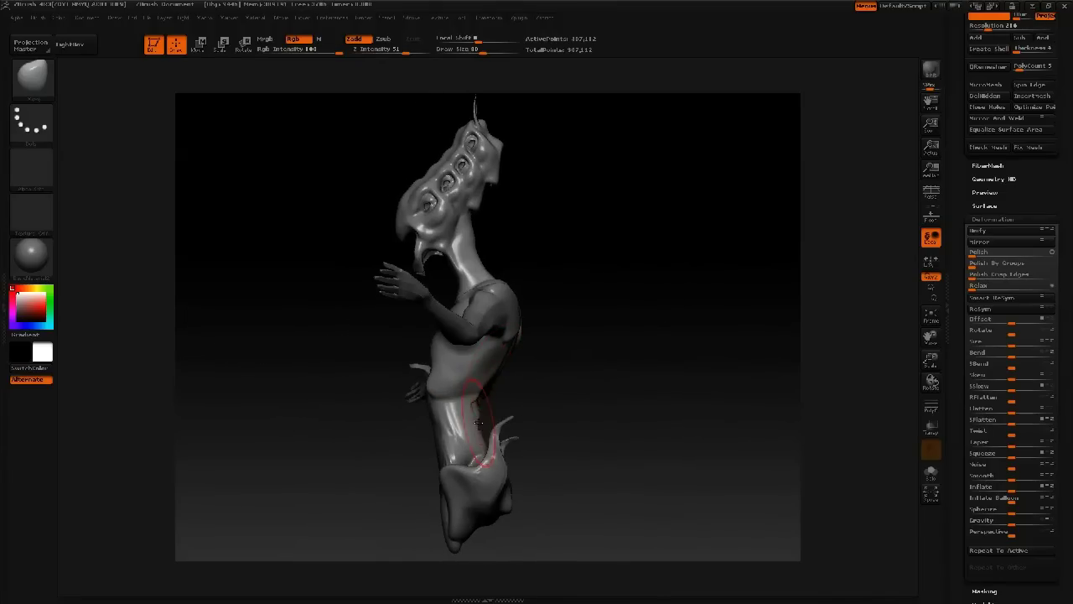
{"action": "left_click_drag", "start_coordinate": [419, 440], "coordinate": [480, 448]}
{"action": "mouse_move", "coordinate": [433, 478]}
{"action": "left_mouse_down"}
{"action": "mouse_move", "coordinate": [445, 480]}
{"action": "mouse_move", "coordinate": [449, 522]}
{"action": "mouse_move", "coordinate": [426, 398]}
{"action": "mouse_move", "coordinate": [412, 397]}
{"action": "mouse_move", "coordinate": [447, 391]}
{"action": "left_mouse_up"}
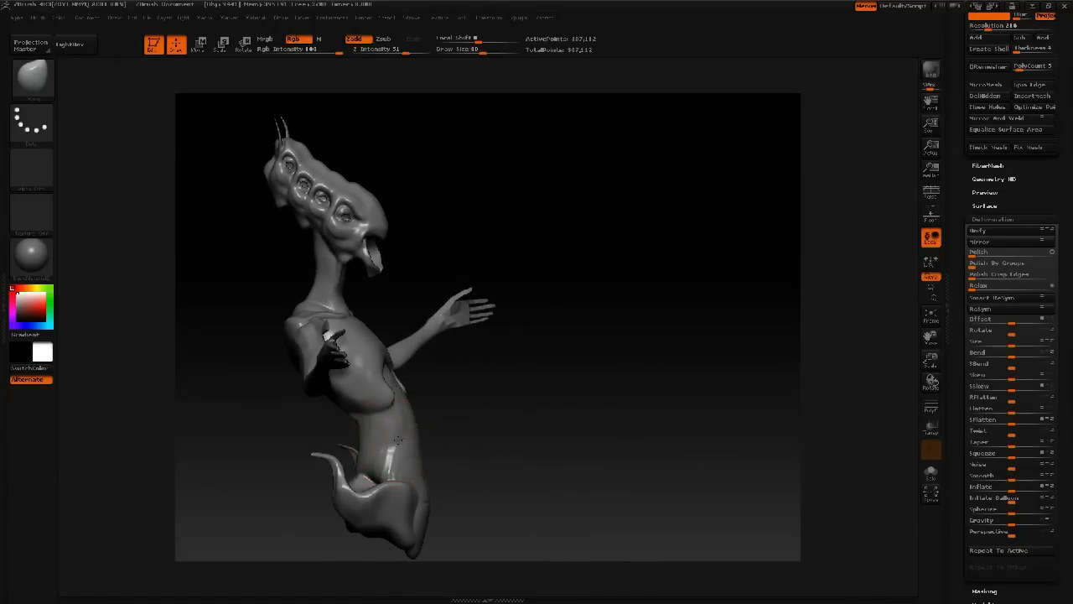
{"action": "left_click_drag", "start_coordinate": [387, 451], "coordinate": [394, 451]}
Step: Reduce the brush size and refine and smooth the arm toward the wrist
{"action": "mouse_move", "coordinate": [550, 259]}
{"action": "left_mouse_down"}
{"action": "mouse_move", "coordinate": [513, 250]}
{"action": "mouse_move", "coordinate": [577, 283]}
{"action": "mouse_move", "coordinate": [503, 287]}
{"action": "left_mouse_up"}
{"action": "key", "text": "space"}
{"action": "left_click_drag", "start_coordinate": [420, 376], "coordinate": [409, 376]}
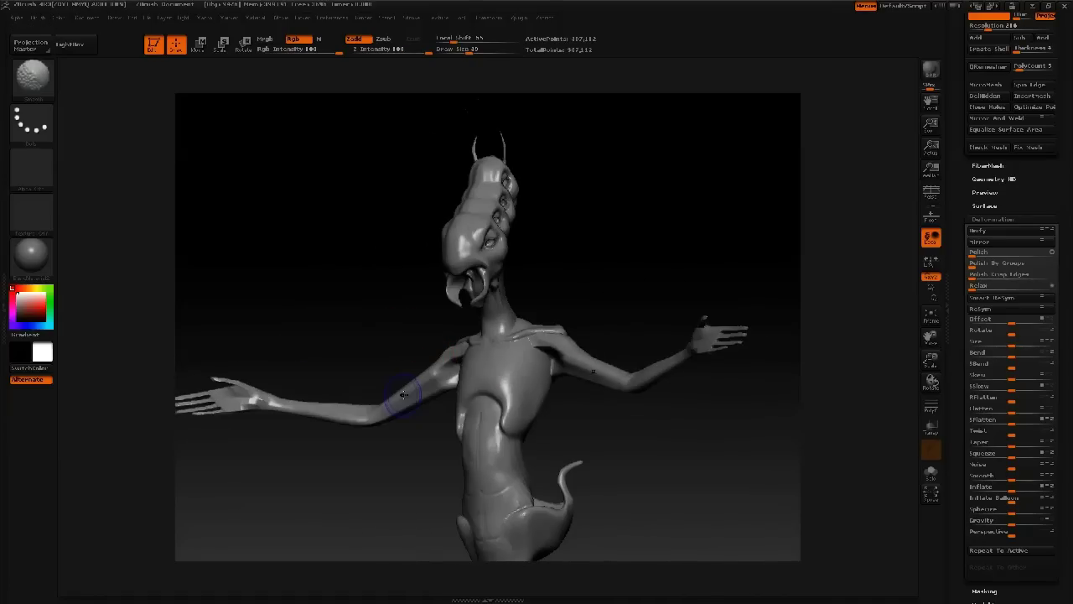
{"action": "left_click_drag", "start_coordinate": [261, 400], "coordinate": [254, 401], "text": "shift"}
Step: Save the tool as scorpio_008
{"action": "mouse_move", "coordinate": [374, 309]}
{"action": "left_mouse_down", "text": "alt"}
{"action": "mouse_move", "coordinate": [447, 244]}
{"action": "mouse_move", "coordinate": [377, 262]}
{"action": "mouse_move", "coordinate": [395, 256]}
{"action": "left_mouse_up", "text": "alt"}
{"action": "key", "text": "ctrl+s"}
{"action": "left_click_drag", "start_coordinate": [114, 244], "coordinate": [199, 233]}
{"action": "key", "text": "BackSpace"}
{"action": "key", "text": "BackSpace"}
{"action": "key", "text": "BackSpace"}
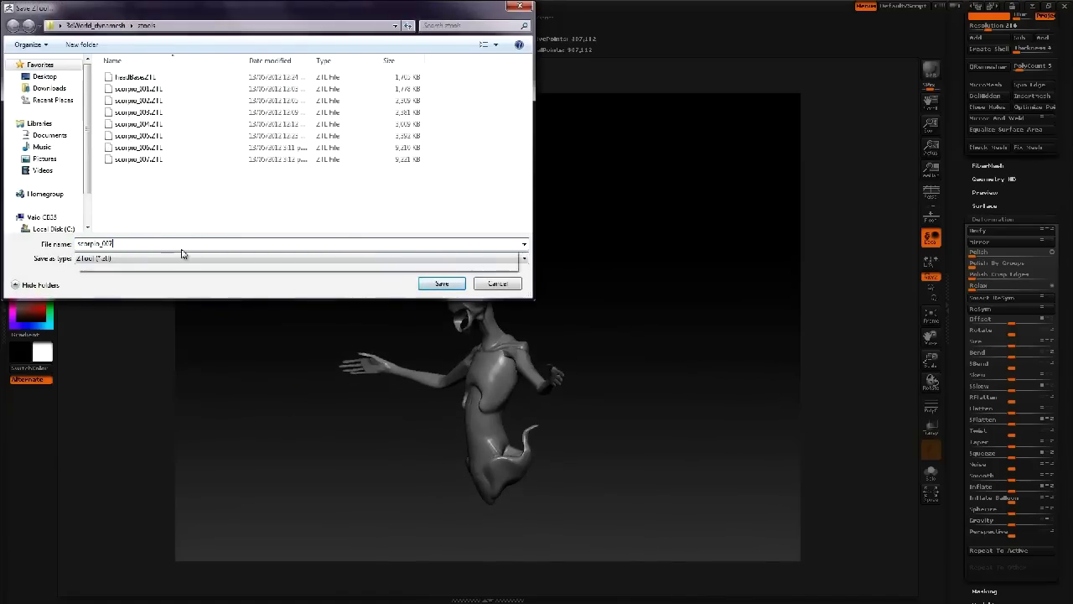
{"action": "type", "text": "8"}
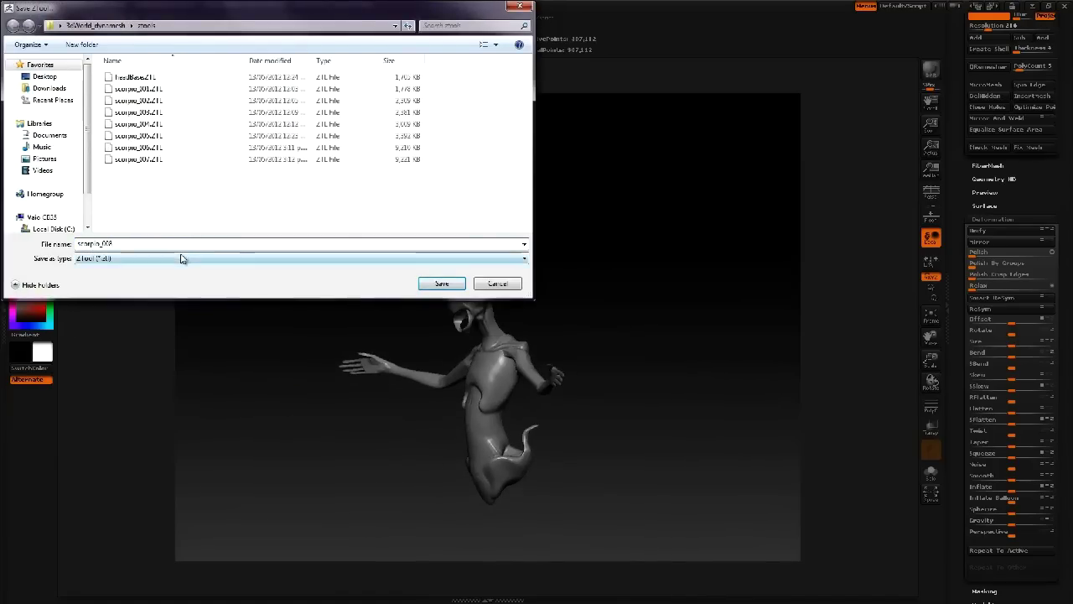
{"action": "key", "text": "Return"}
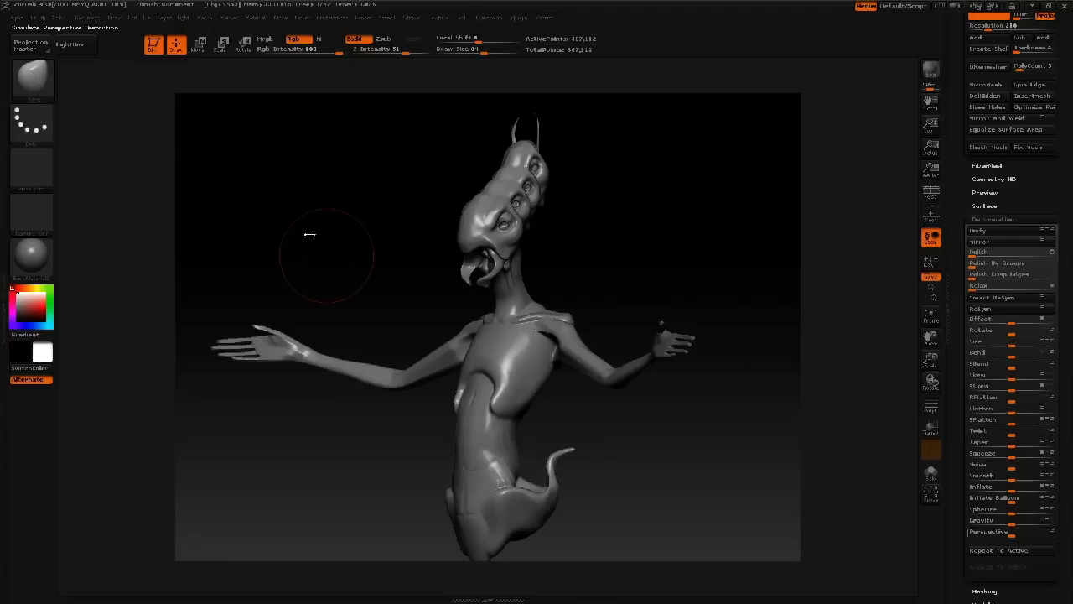
Step: Choose the CurveTubeSnap brush and try a tube from the upper chest across to the shoulder
{"action": "left_click_drag", "start_coordinate": [310, 233], "coordinate": [338, 233]}
{"action": "key", "text": "b"}
{"action": "key", "text": "c"}
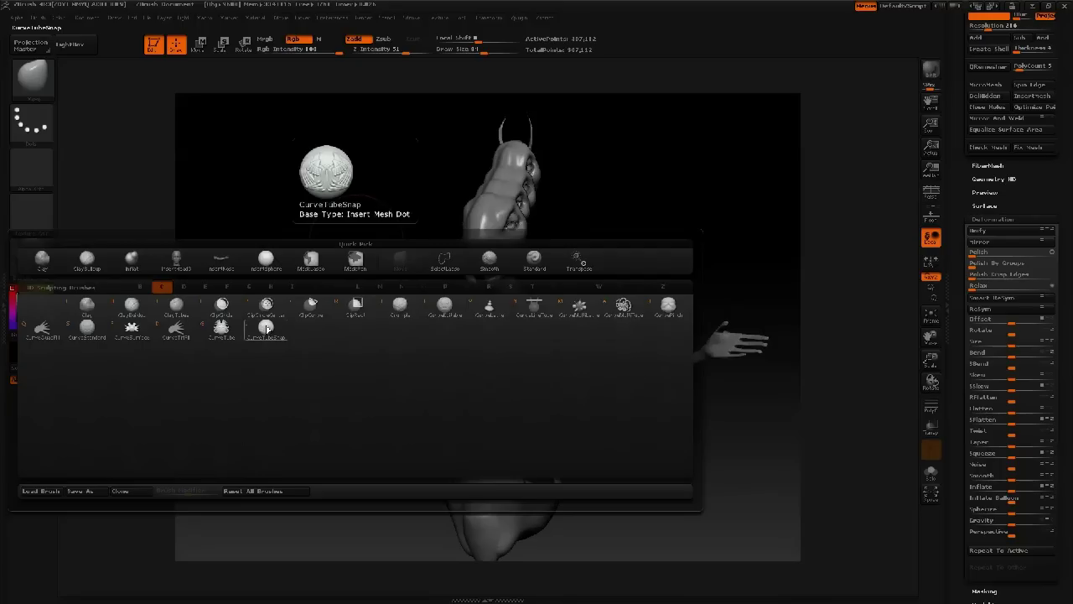
{"action": "left_click", "coordinate": [266, 329]}
{"action": "left_click_drag", "start_coordinate": [290, 237], "coordinate": [254, 280], "text": "alt"}
{"action": "left_click_drag", "start_coordinate": [472, 366], "coordinate": [588, 372]}
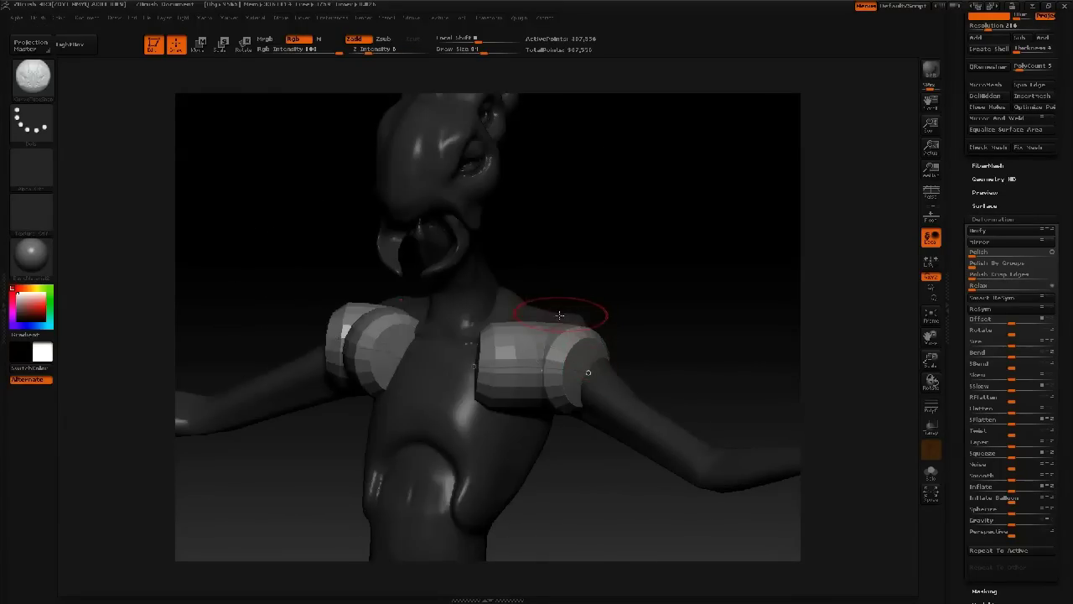
{"action": "key", "text": "ctrl+z"}
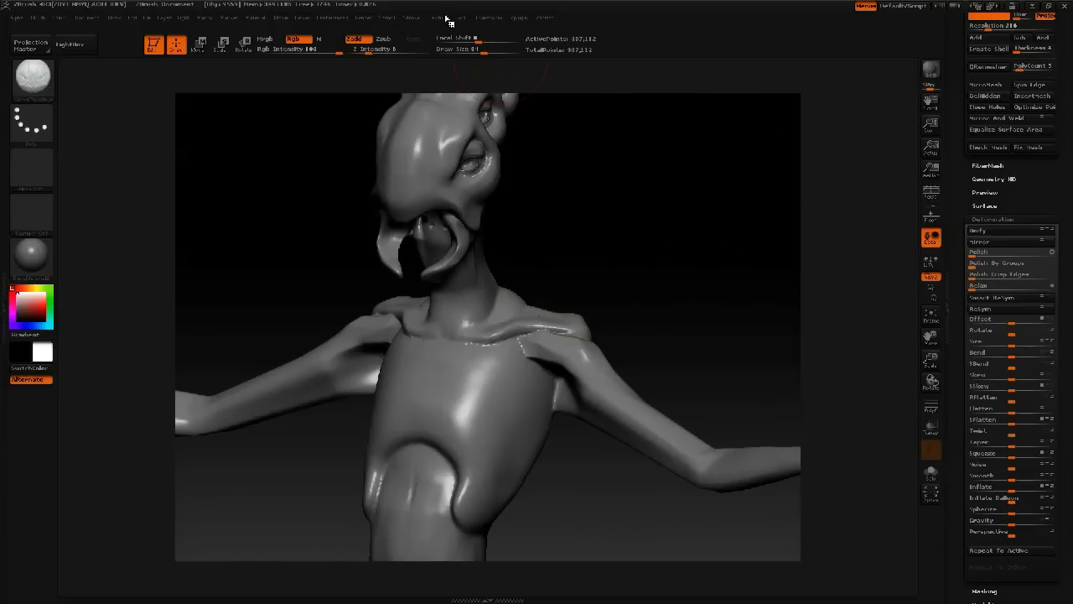
Step: Enable the Size option for curve strokes and test a tapered tube from the chest to the shoulder
{"action": "left_click", "coordinate": [409, 32]}
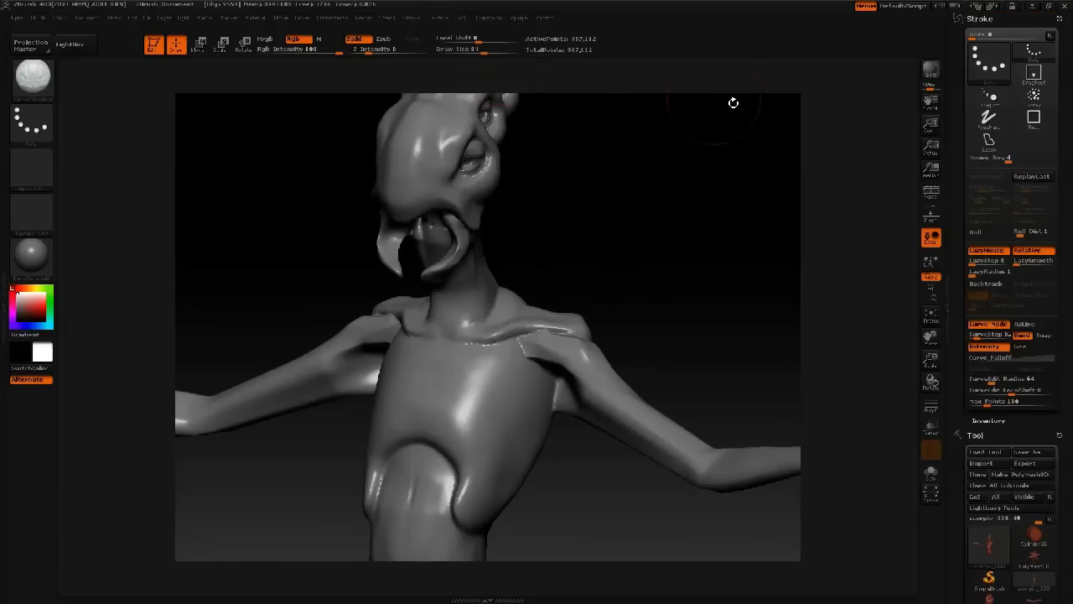
{"action": "scroll", "coordinate": [1044, 290], "scroll_direction": "down", "scroll_amount": 2}
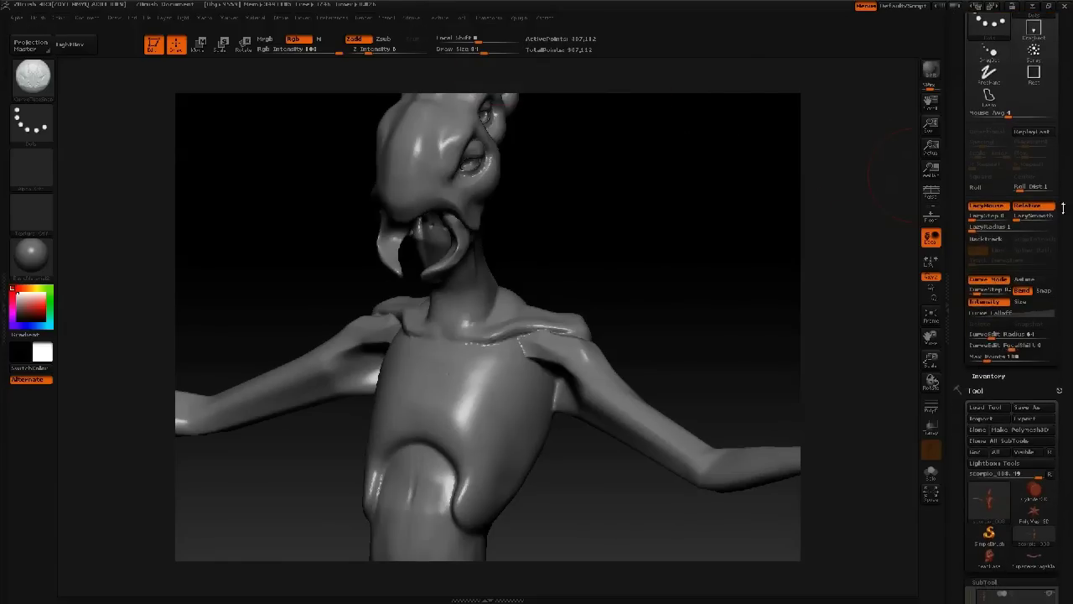
{"action": "left_click", "coordinate": [1018, 301]}
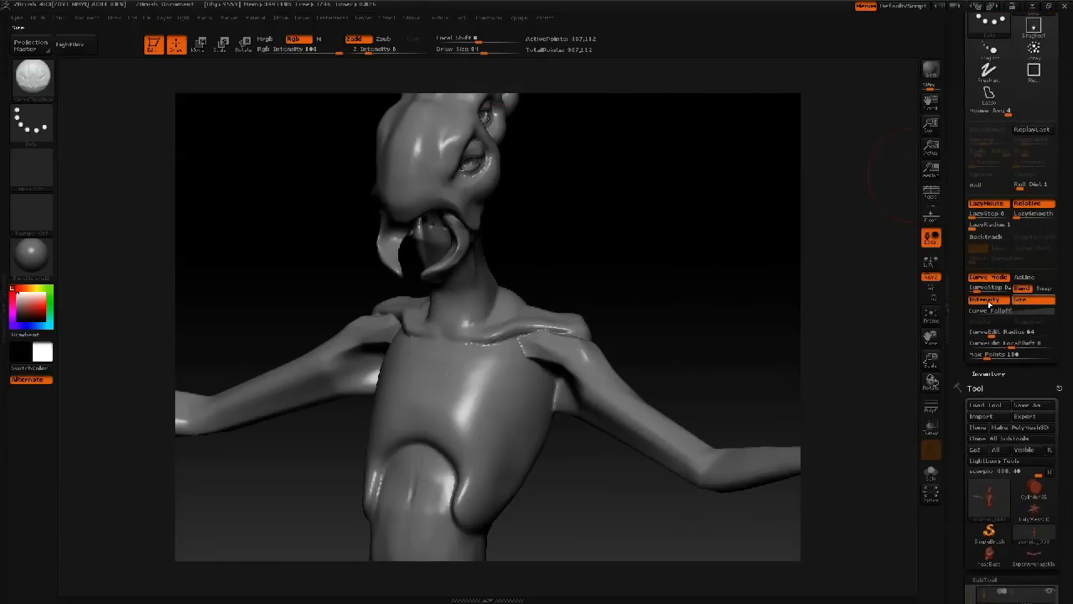
{"action": "left_click_drag", "start_coordinate": [491, 373], "coordinate": [568, 359]}
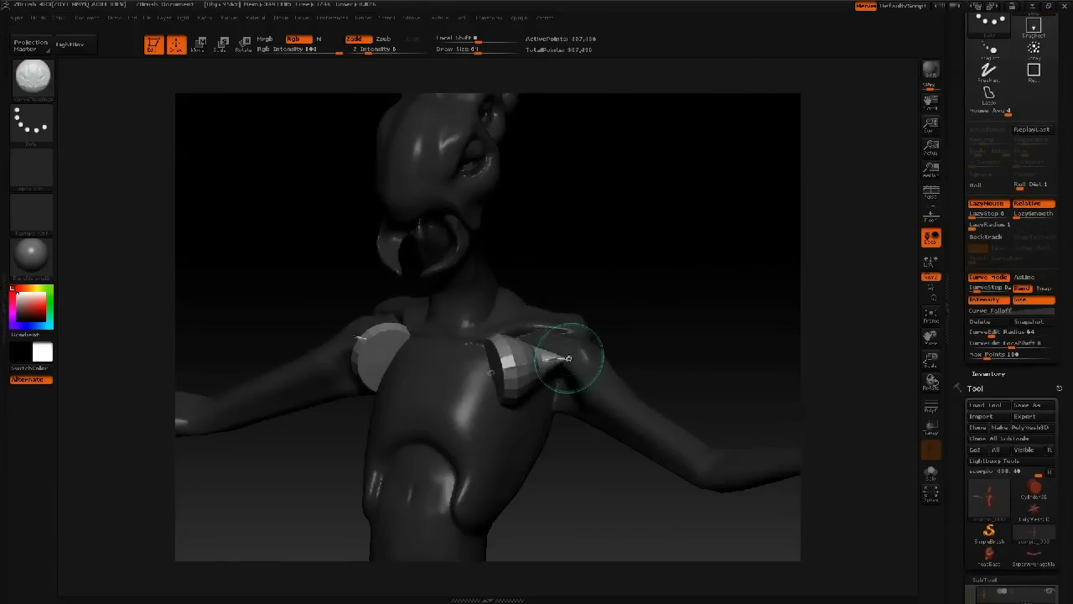
{"action": "key", "text": "ctrl"}
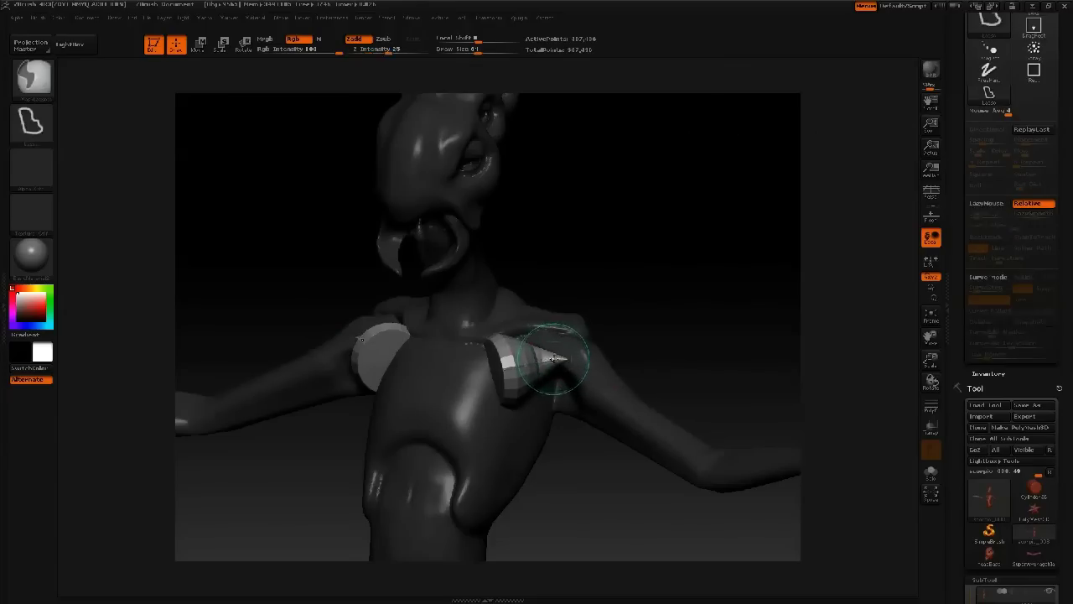
{"action": "key", "text": "ctrl+z"}
Step: Try the tapered shoulder tube with the brush's Z Intensity raised to 26
{"action": "key", "text": "space"}
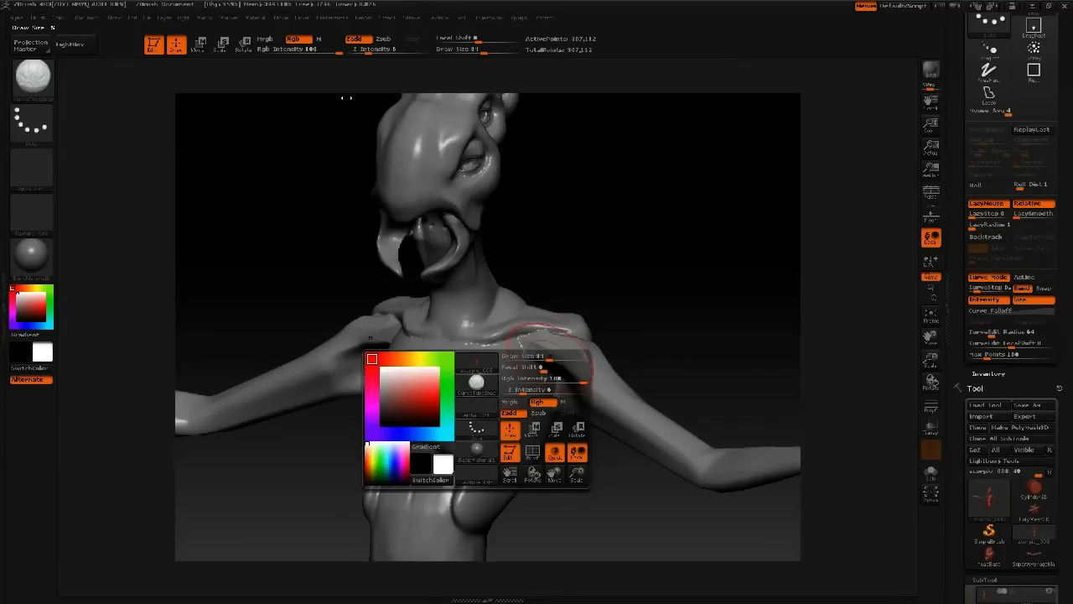
{"action": "left_click_drag", "start_coordinate": [369, 55], "coordinate": [388, 53]}
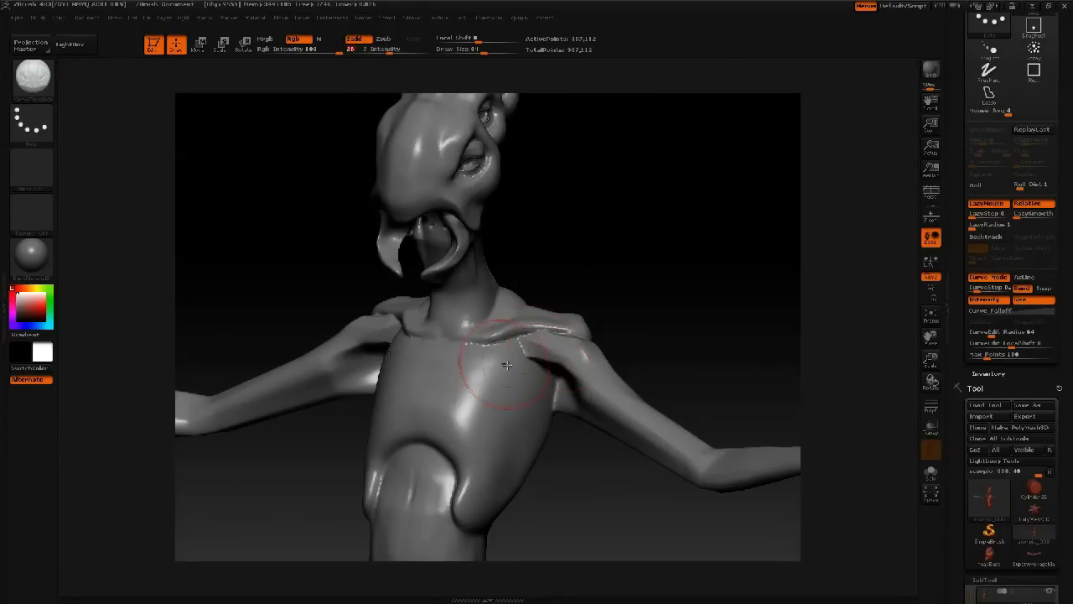
{"action": "left_click_drag", "start_coordinate": [507, 366], "coordinate": [579, 366]}
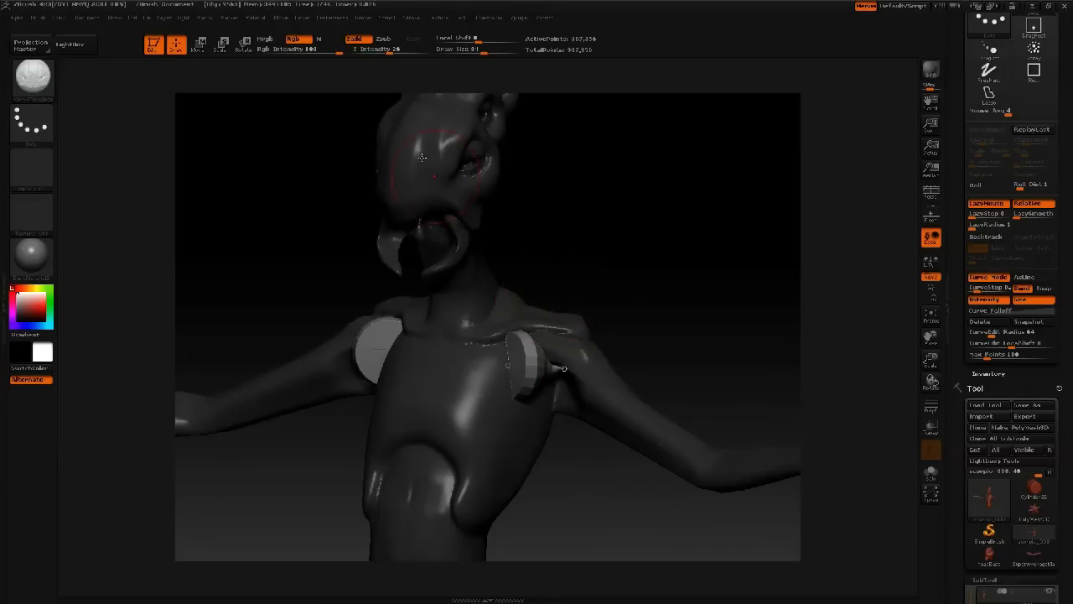
{"action": "key", "text": "ctrl+z"}
Step: Lower the Z Intensity to 1 and test another tapered tube at the shoulder
{"action": "left_click_drag", "start_coordinate": [382, 51], "coordinate": [376, 50]}
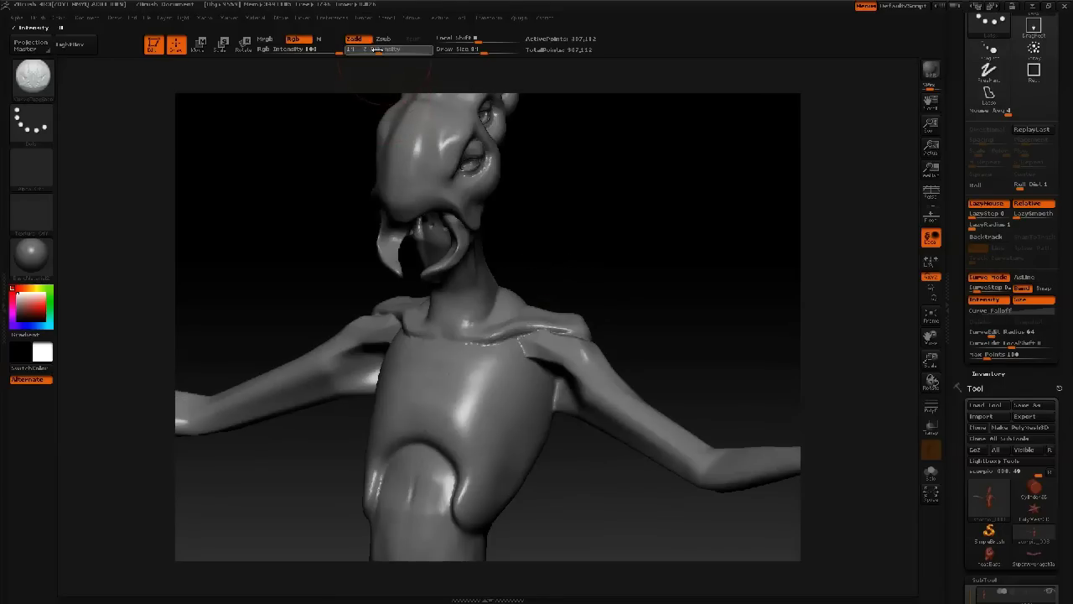
{"action": "left_click_drag", "start_coordinate": [550, 358], "coordinate": [552, 358]}
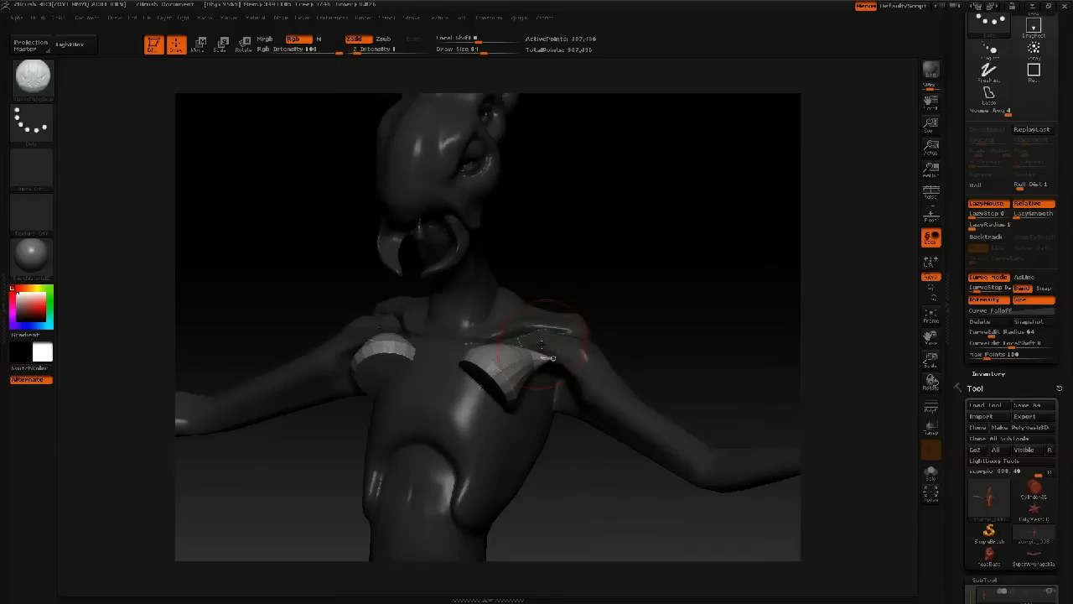
{"action": "key", "text": "ctrl+z"}
Step: Try a much thinner tapered tube from the chest to the shoulder with a smaller brush
{"action": "left_click_drag", "start_coordinate": [480, 52], "coordinate": [466, 50]}
{"action": "left_click_drag", "start_coordinate": [481, 383], "coordinate": [574, 357]}
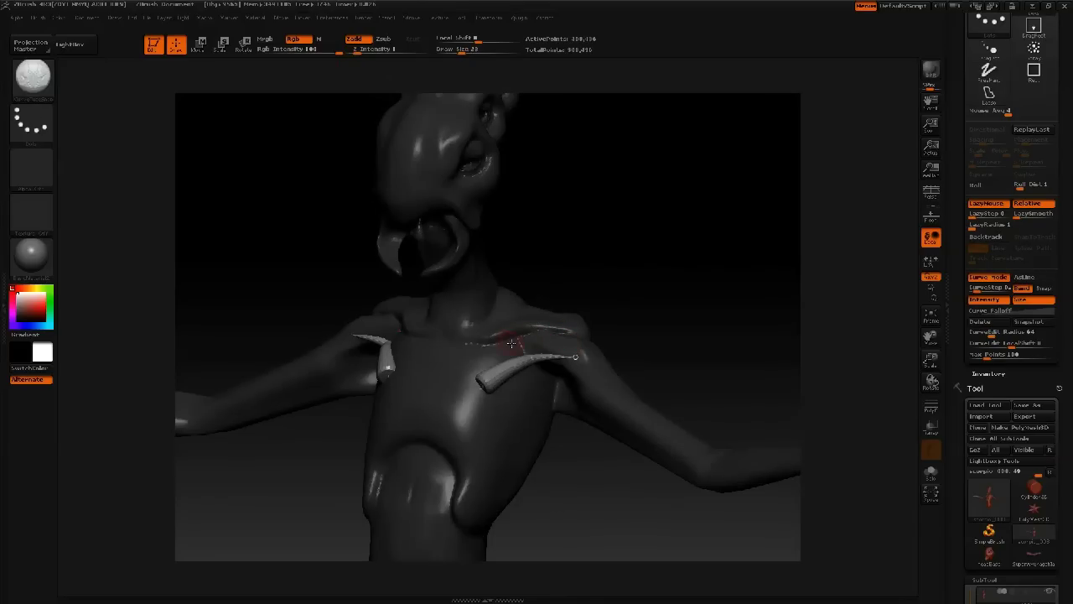
{"action": "key", "text": "ctrl+z"}
Step: Set the Draw Size to 30, draw a tapered tube from the breastbone to the upper arm and smooth its inner end
{"action": "key", "text": "space"}
{"action": "left_click_drag", "start_coordinate": [507, 356], "coordinate": [520, 356]}
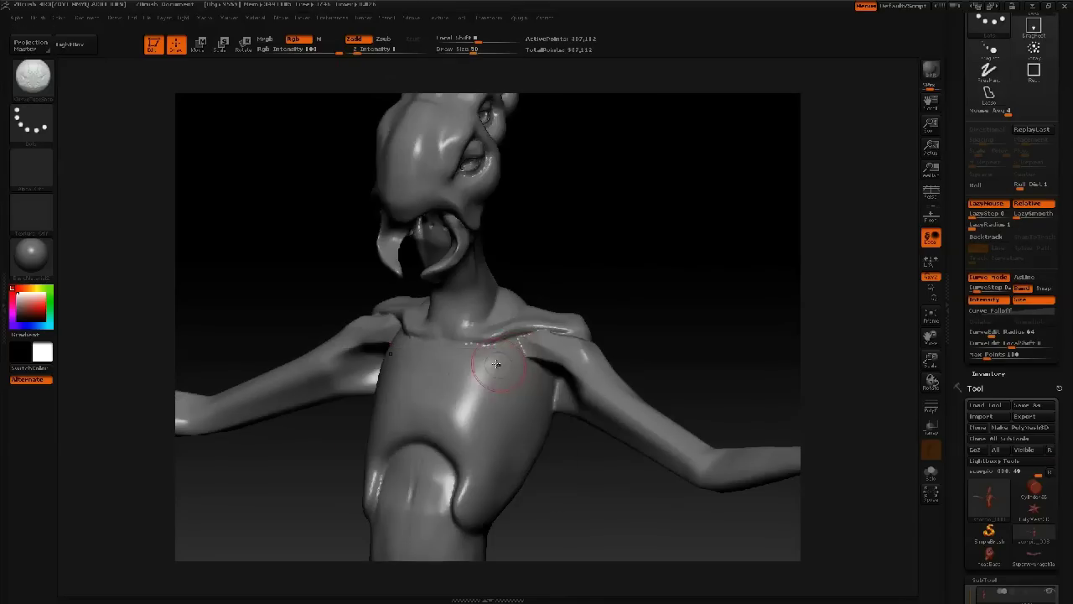
{"action": "left_click_drag", "start_coordinate": [598, 395], "coordinate": [602, 389]}
{"action": "mouse_move", "coordinate": [484, 361]}
{"action": "left_mouse_down"}
{"action": "mouse_move", "coordinate": [470, 356]}
{"action": "mouse_move", "coordinate": [501, 355]}
{"action": "mouse_move", "coordinate": [476, 354]}
{"action": "left_mouse_up"}
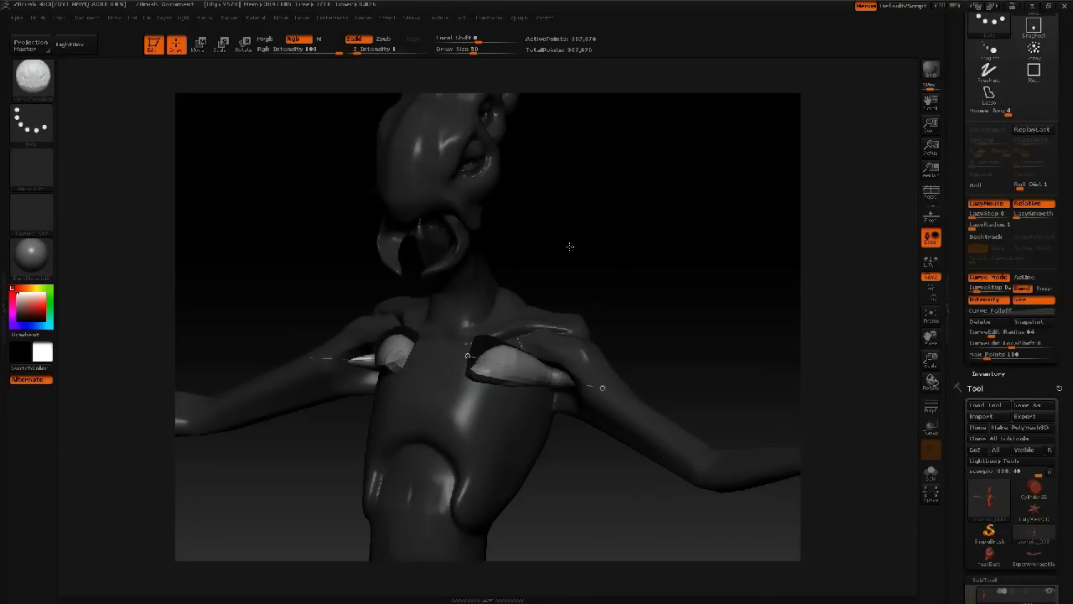
{"action": "left_click_drag", "start_coordinate": [570, 246], "coordinate": [565, 234]}
{"action": "left_click_drag", "start_coordinate": [485, 377], "coordinate": [493, 365], "text": "shift"}
{"action": "left_click_drag", "start_coordinate": [578, 235], "coordinate": [654, 228]}
Step: Switch to the Move brush and shape the inner end of the chest tube near the breastbone
{"action": "key", "text": "b"}
{"action": "key", "text": "m"}
{"action": "key", "text": "v"}
{"action": "key", "text": "space"}
{"action": "mouse_move", "coordinate": [525, 358]}
{"action": "left_mouse_down"}
{"action": "mouse_move", "coordinate": [542, 358]}
{"action": "mouse_move", "coordinate": [499, 347]}
{"action": "mouse_move", "coordinate": [493, 360]}
{"action": "mouse_move", "coordinate": [506, 362]}
{"action": "left_mouse_up"}
{"action": "key", "text": "space"}
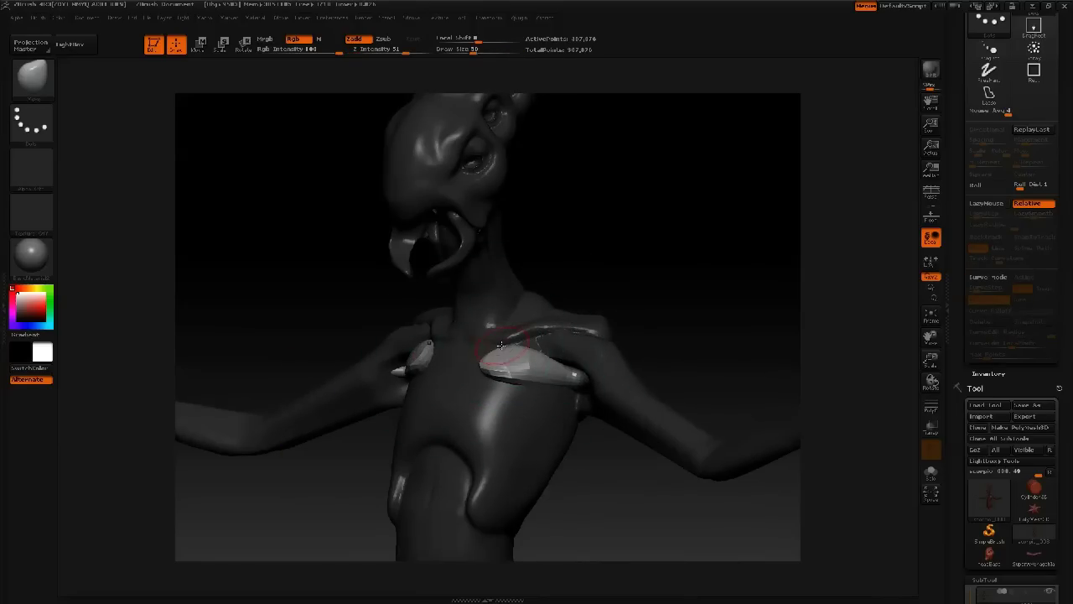
{"action": "left_click_drag", "start_coordinate": [587, 248], "coordinate": [635, 239]}
{"action": "mouse_move", "coordinate": [496, 356]}
{"action": "left_mouse_down"}
{"action": "mouse_move", "coordinate": [483, 364]}
{"action": "mouse_move", "coordinate": [479, 343]}
{"action": "mouse_move", "coordinate": [474, 373]}
{"action": "left_mouse_up"}
Step: Resize the brush and pull the outer end of the chest tube toward the upper arm
{"action": "key", "text": "space"}
{"action": "left_click_drag", "start_coordinate": [555, 358], "coordinate": [583, 369]}
{"action": "key", "text": "space"}
{"action": "left_click_drag", "start_coordinate": [596, 379], "coordinate": [591, 378]}
Step: Reshape the chest tube from side and overhead views and smooth its outer end near the armpit
{"action": "left_click_drag", "start_coordinate": [592, 307], "coordinate": [588, 255]}
{"action": "mouse_move", "coordinate": [578, 398]}
{"action": "left_mouse_down"}
{"action": "mouse_move", "coordinate": [587, 395]}
{"action": "mouse_move", "coordinate": [565, 384]}
{"action": "mouse_move", "coordinate": [558, 400]}
{"action": "mouse_move", "coordinate": [530, 399]}
{"action": "left_mouse_up"}
{"action": "key", "text": "s"}
{"action": "key", "text": "space"}
{"action": "mouse_move", "coordinate": [602, 307]}
{"action": "left_mouse_down"}
{"action": "mouse_move", "coordinate": [528, 436]}
{"action": "mouse_move", "coordinate": [503, 402]}
{"action": "mouse_move", "coordinate": [524, 411]}
{"action": "mouse_move", "coordinate": [493, 405]}
{"action": "left_mouse_up"}
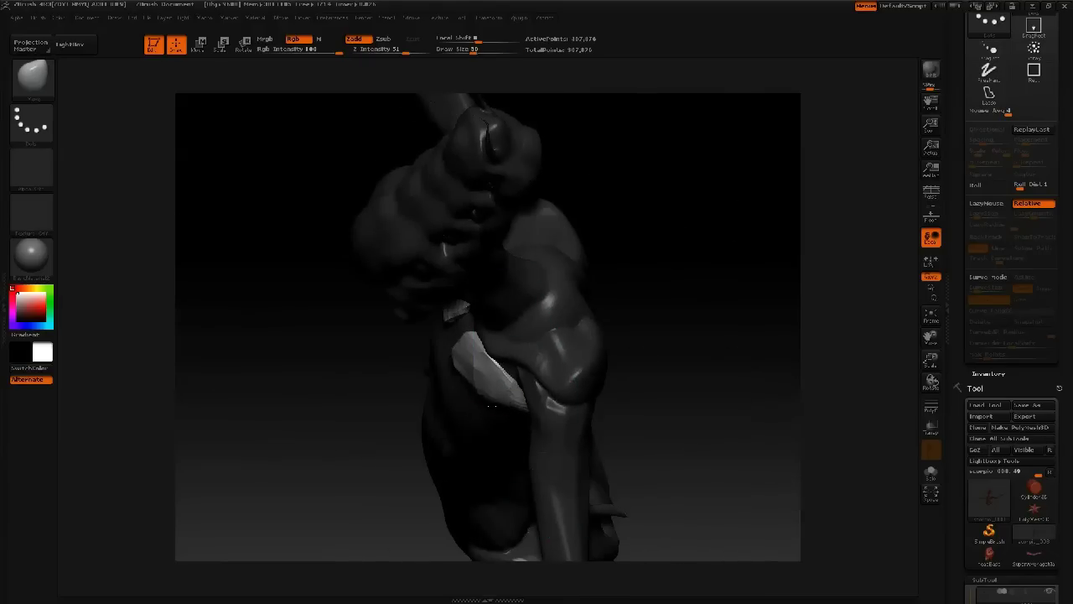
{"action": "mouse_move", "coordinate": [516, 403]}
{"action": "right_mouse_down"}
{"action": "mouse_move", "coordinate": [522, 302]}
{"action": "mouse_move", "coordinate": [564, 294]}
{"action": "right_mouse_up"}
{"action": "mouse_move", "coordinate": [587, 402]}
{"action": "left_mouse_down", "text": "shift"}
{"action": "mouse_move", "coordinate": [592, 391]}
{"action": "mouse_move", "coordinate": [576, 374]}
{"action": "mouse_move", "coordinate": [580, 386]}
{"action": "mouse_move", "coordinate": [605, 369]}
{"action": "mouse_move", "coordinate": [573, 362]}
{"action": "mouse_move", "coordinate": [592, 369]}
{"action": "mouse_move", "coordinate": [567, 372]}
{"action": "left_mouse_up", "text": "shift"}
Step: Adjust the brush size and fit the outer part of the chest tube against the arm and ribcage
{"action": "key", "text": "space"}
{"action": "left_click_drag", "start_coordinate": [568, 329], "coordinate": [587, 508]}
{"action": "mouse_move", "coordinate": [577, 378]}
{"action": "left_mouse_down"}
{"action": "mouse_move", "coordinate": [579, 387]}
{"action": "mouse_move", "coordinate": [586, 375]}
{"action": "left_mouse_up"}
{"action": "mouse_move", "coordinate": [500, 374]}
{"action": "left_mouse_down"}
{"action": "mouse_move", "coordinate": [651, 394]}
{"action": "mouse_move", "coordinate": [607, 377]}
{"action": "mouse_move", "coordinate": [644, 402]}
{"action": "left_mouse_up"}
{"action": "left_click_drag", "start_coordinate": [575, 377], "coordinate": [572, 392]}
{"action": "left_click_drag", "start_coordinate": [705, 335], "coordinate": [621, 353]}
Step: Finish nudging the chest tube into place, clear the mask and update the DynaMesh to fuse it with the body
{"action": "key", "text": "bracketleft"}
{"action": "left_click_drag", "start_coordinate": [733, 433], "coordinate": [796, 426]}
{"action": "mouse_move", "coordinate": [541, 384]}
{"action": "left_mouse_down"}
{"action": "mouse_move", "coordinate": [514, 385]}
{"action": "mouse_move", "coordinate": [537, 383]}
{"action": "left_mouse_up"}
{"action": "mouse_move", "coordinate": [777, 246]}
{"action": "left_mouse_down"}
{"action": "mouse_move", "coordinate": [685, 238]}
{"action": "mouse_move", "coordinate": [713, 277]}
{"action": "left_mouse_up"}
{"action": "left_click", "coordinate": [625, 327], "text": "ctrl"}
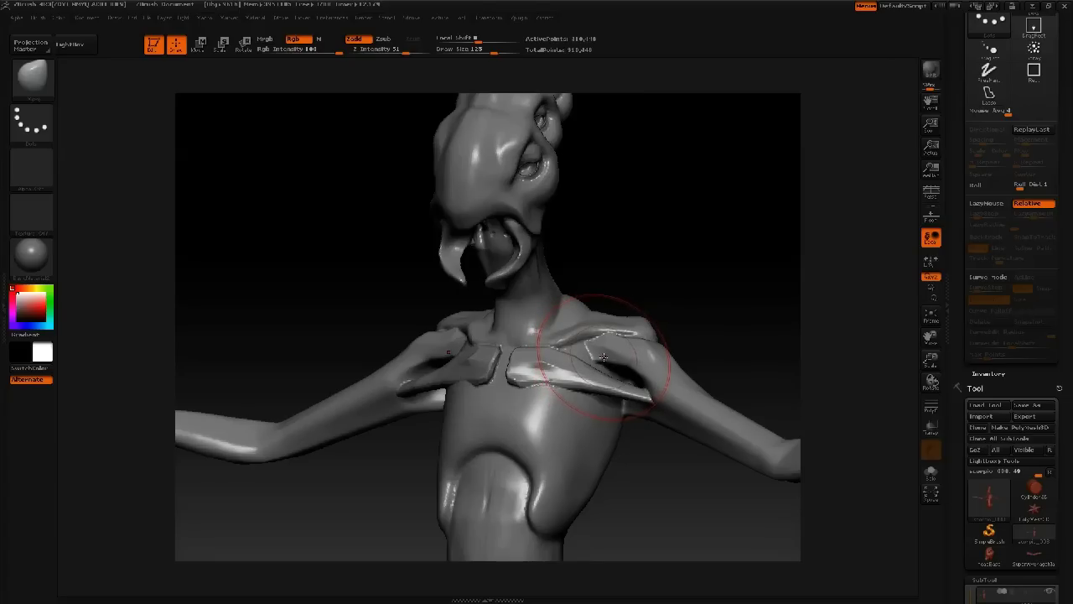
Step: Reduce the brush size, refine the inner edge of the fused chest forms and smooth them into the torso
{"action": "left_click_drag", "start_coordinate": [618, 276], "coordinate": [705, 274]}
{"action": "key", "text": "space"}
{"action": "left_click_drag", "start_coordinate": [484, 368], "coordinate": [436, 383]}
{"action": "left_click_drag", "start_coordinate": [361, 391], "coordinate": [391, 383], "text": "shift"}
{"action": "left_click_drag", "start_coordinate": [671, 277], "coordinate": [587, 280]}
{"action": "left_click_drag", "start_coordinate": [449, 362], "coordinate": [479, 362], "text": "shift"}
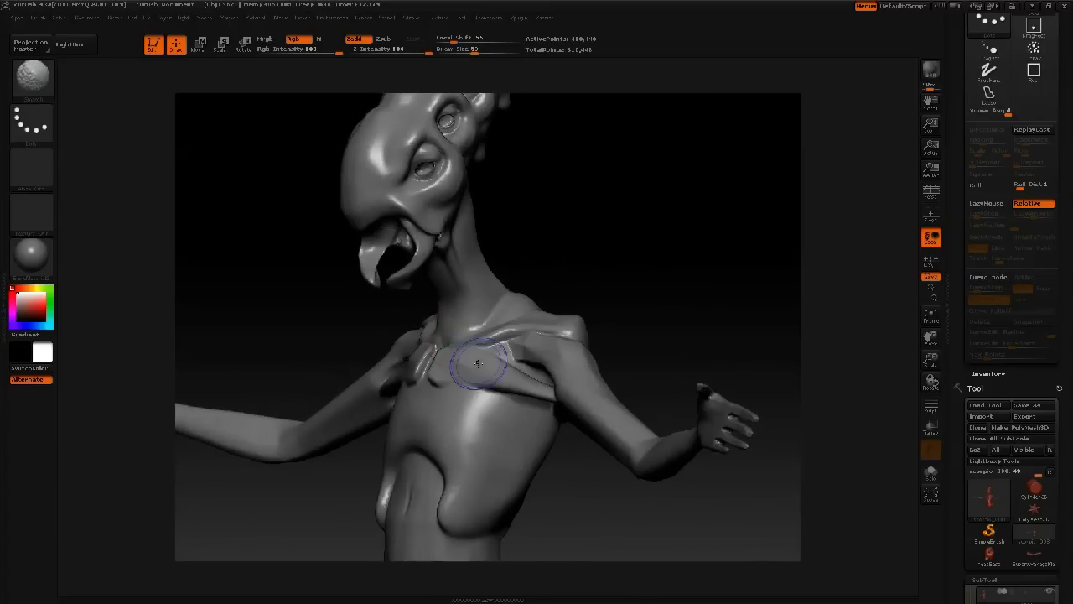
{"action": "right_click_drag", "start_coordinate": [492, 352], "coordinate": [459, 347], "text": "alt"}
{"action": "right_click_drag", "start_coordinate": [483, 345], "coordinate": [520, 360]}
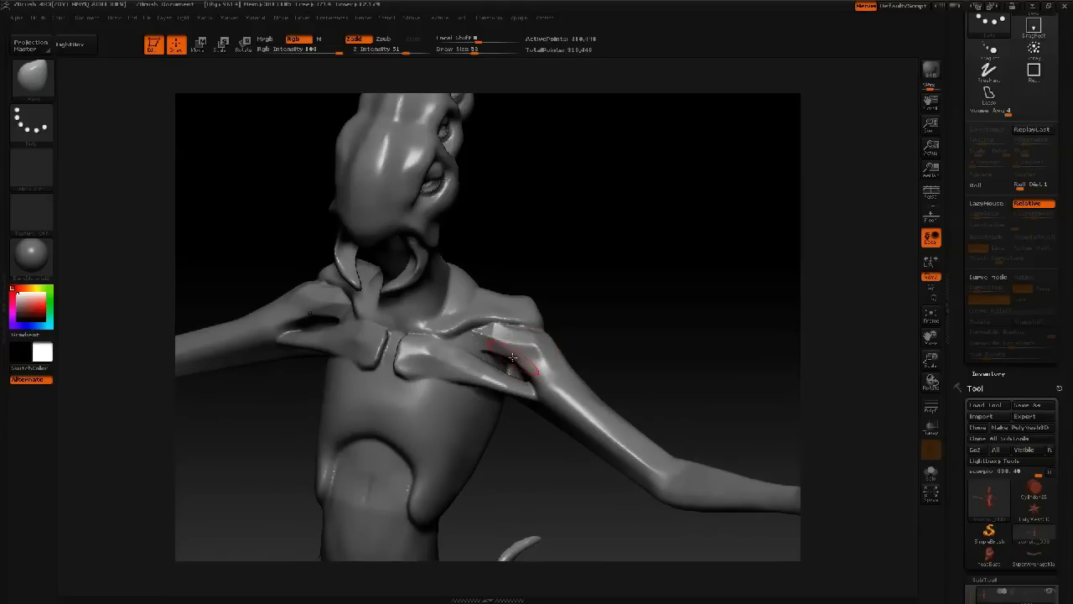
Step: Build up the hollow between the upper chest form and the shoulder with fine strokes and smooth the transition
{"action": "key", "text": "space"}
{"action": "key", "text": "shift"}
{"action": "mouse_move", "coordinate": [504, 342]}
{"action": "left_mouse_down"}
{"action": "mouse_move", "coordinate": [523, 335]}
{"action": "mouse_move", "coordinate": [503, 334]}
{"action": "left_mouse_up"}
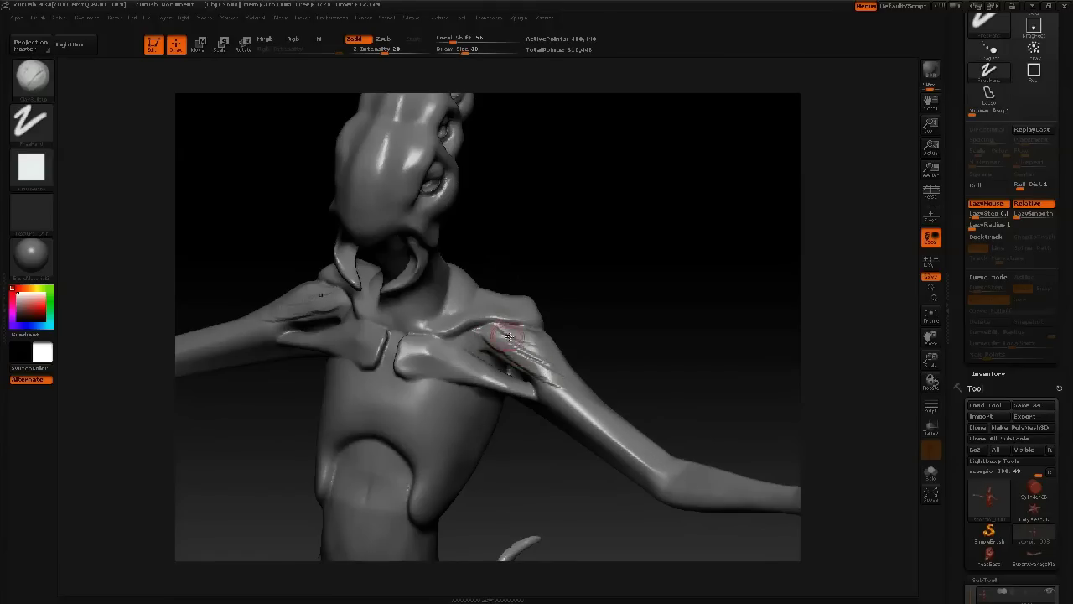
{"action": "key", "text": "shift"}
{"action": "mouse_move", "coordinate": [520, 349]}
{"action": "left_mouse_down"}
{"action": "mouse_move", "coordinate": [557, 374]}
{"action": "mouse_move", "coordinate": [496, 346]}
{"action": "left_mouse_up"}
{"action": "mouse_move", "coordinate": [554, 281]}
{"action": "left_mouse_down"}
{"action": "mouse_move", "coordinate": [541, 239]}
{"action": "mouse_move", "coordinate": [596, 272]}
{"action": "left_mouse_up"}
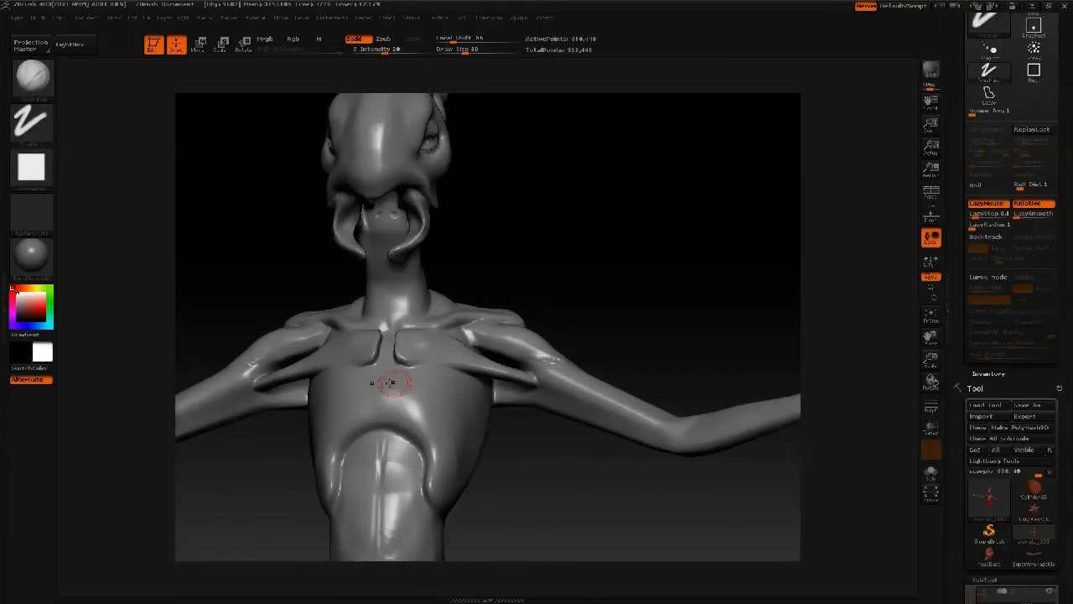
{"action": "left_click_drag", "start_coordinate": [398, 370], "coordinate": [394, 358], "text": "shift"}
Step: Select the CurveTubeSnap brush and draw mirrored tapered tubes across the chest from near the breastbone to the upper arms
{"action": "key", "text": "1"}
{"action": "key", "text": "b"}
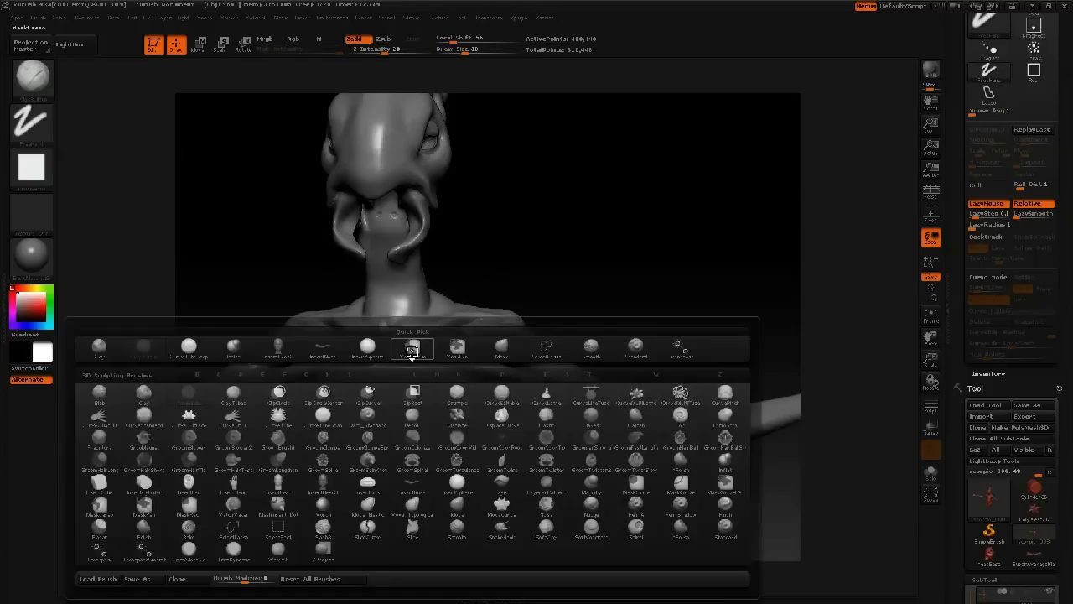
{"action": "key", "text": "s"}
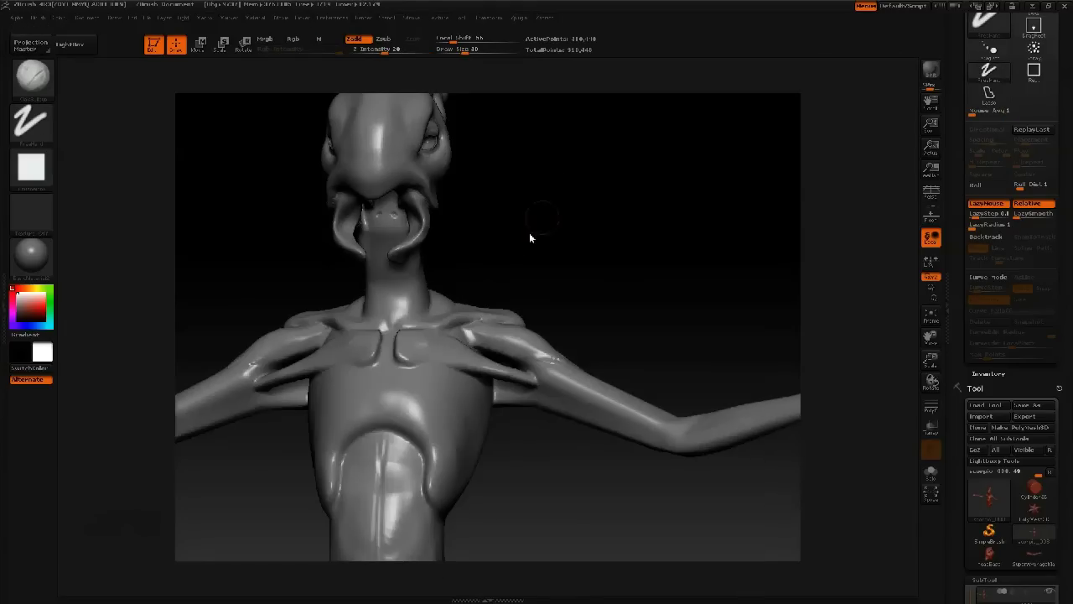
{"action": "key", "text": "b"}
{"action": "key", "text": "c"}
{"action": "left_click", "coordinate": [453, 308]}
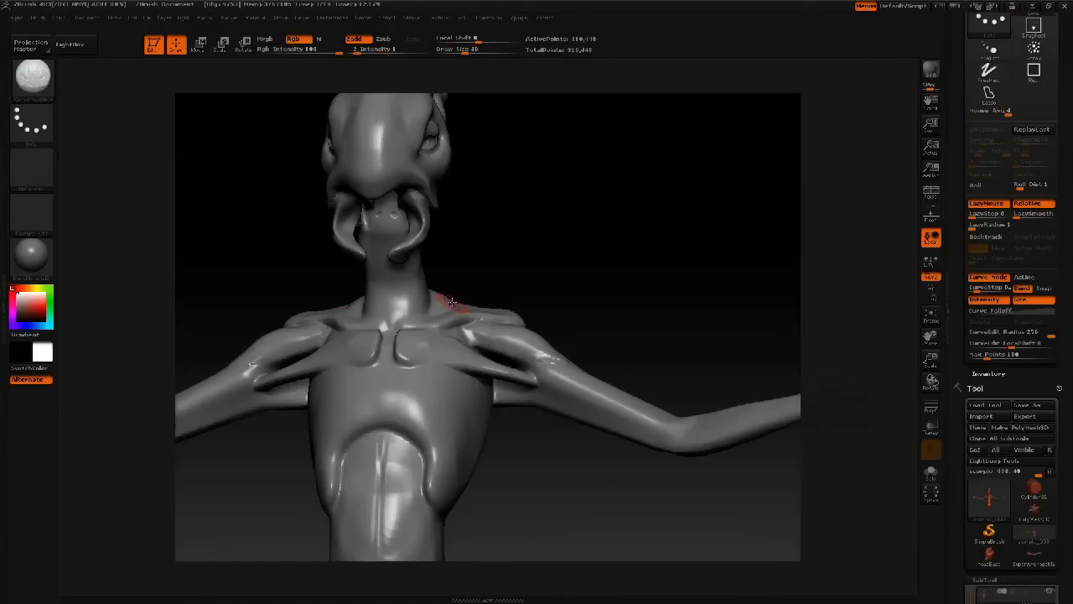
{"action": "key", "text": "space"}
{"action": "left_click_drag", "start_coordinate": [417, 374], "coordinate": [409, 371]}
{"action": "left_click_drag", "start_coordinate": [530, 380], "coordinate": [541, 380]}
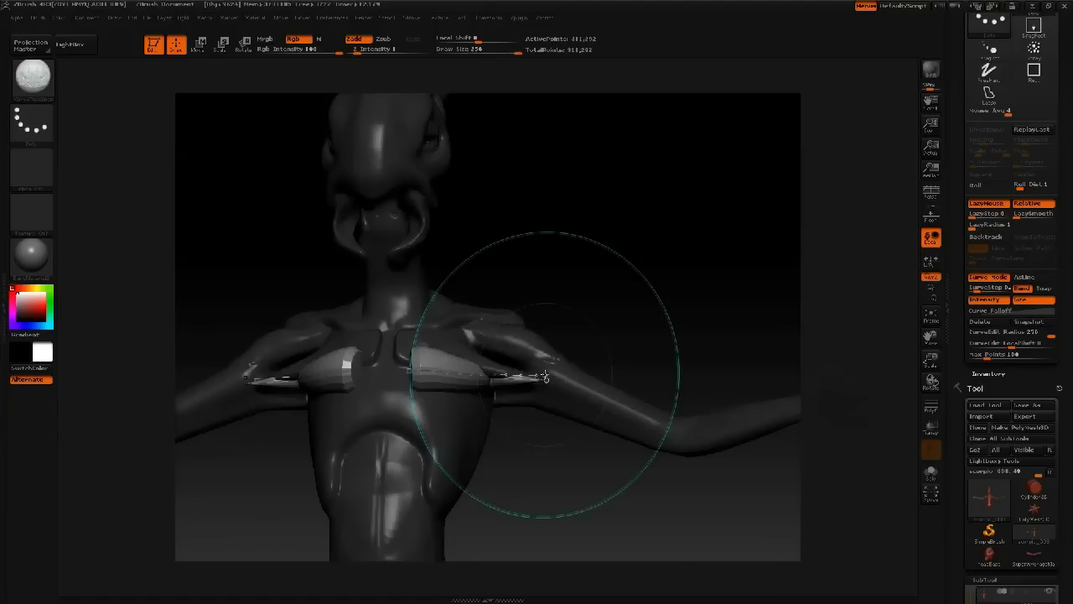
Step: Reduce the brush size and pull the chest tube's inner end down against the ribcage from a low view
{"action": "left_click_drag", "start_coordinate": [552, 261], "coordinate": [514, 215]}
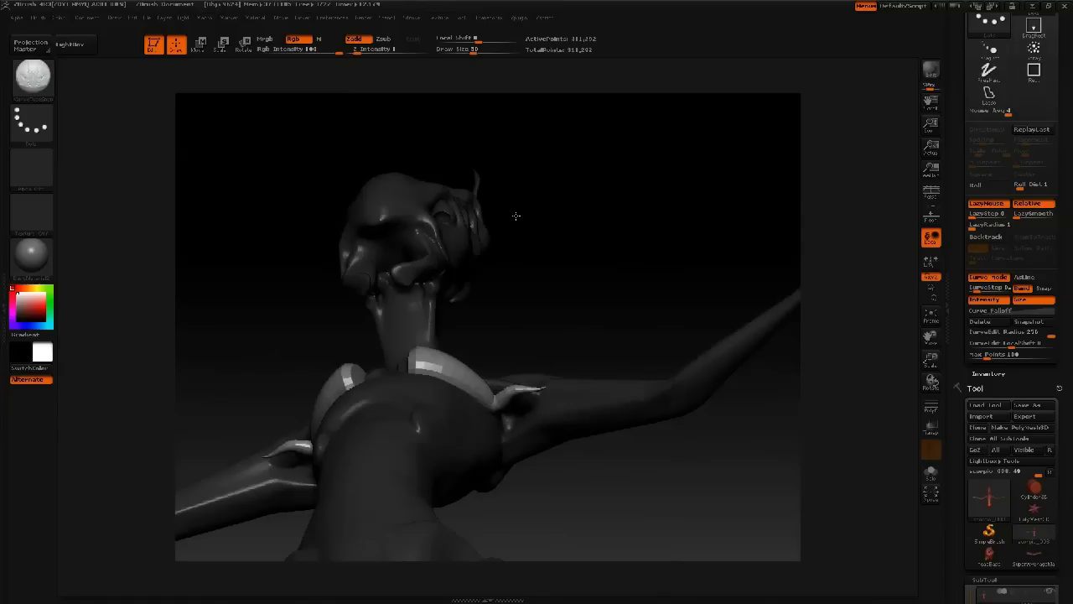
{"action": "mouse_move", "coordinate": [492, 406]}
{"action": "left_mouse_down"}
{"action": "mouse_move", "coordinate": [485, 359]}
{"action": "mouse_move", "coordinate": [561, 392]}
{"action": "left_mouse_up"}
{"action": "key", "text": "space"}
{"action": "left_click", "coordinate": [549, 362]}
{"action": "mouse_move", "coordinate": [409, 352]}
{"action": "left_mouse_down"}
{"action": "mouse_move", "coordinate": [402, 393]}
{"action": "mouse_move", "coordinate": [404, 367]}
{"action": "left_mouse_up"}
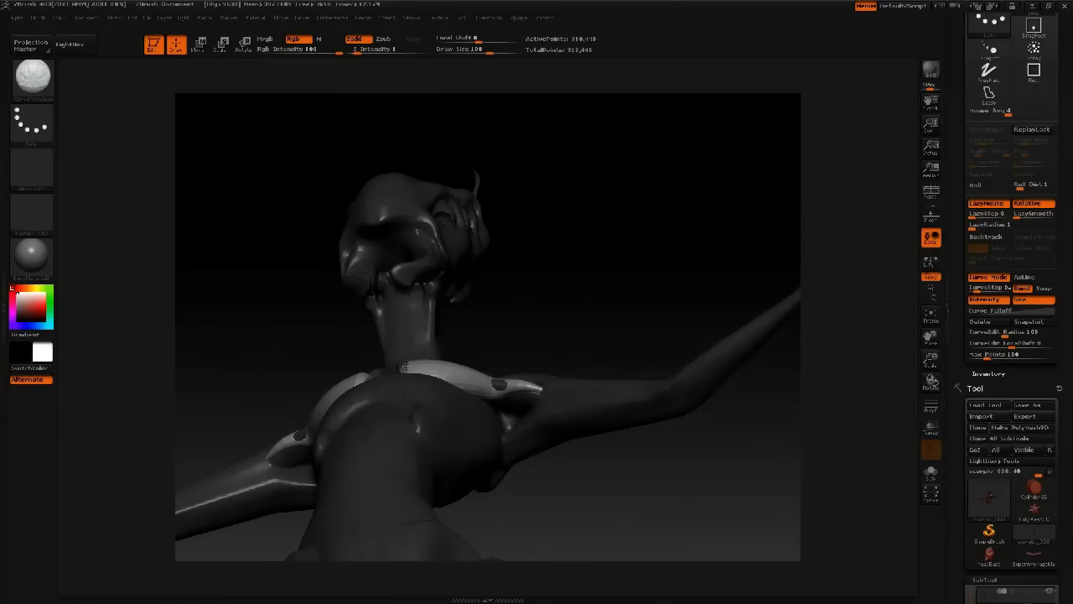
Step: Bend the chest tube's curve around the ribcage, undo the unwanted adjustment and reposition its inner end near the breastbone
{"action": "mouse_move", "coordinate": [507, 323]}
{"action": "left_mouse_down"}
{"action": "mouse_move", "coordinate": [498, 377]}
{"action": "mouse_move", "coordinate": [480, 384]}
{"action": "left_mouse_up"}
{"action": "key", "text": "s"}
{"action": "left_click", "coordinate": [493, 387]}
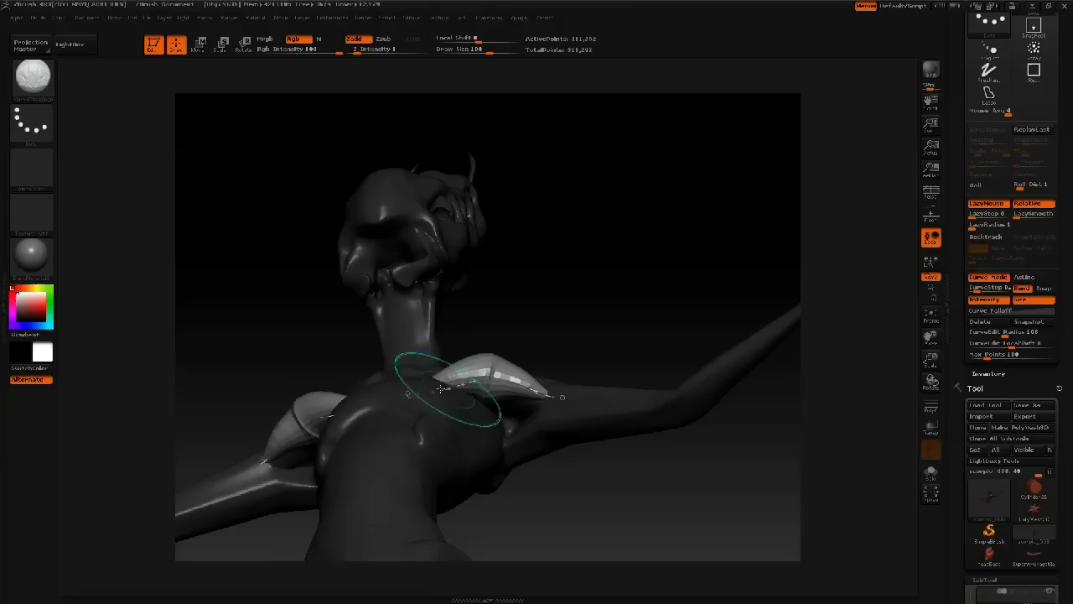
{"action": "left_click_drag", "start_coordinate": [409, 394], "coordinate": [399, 387]}
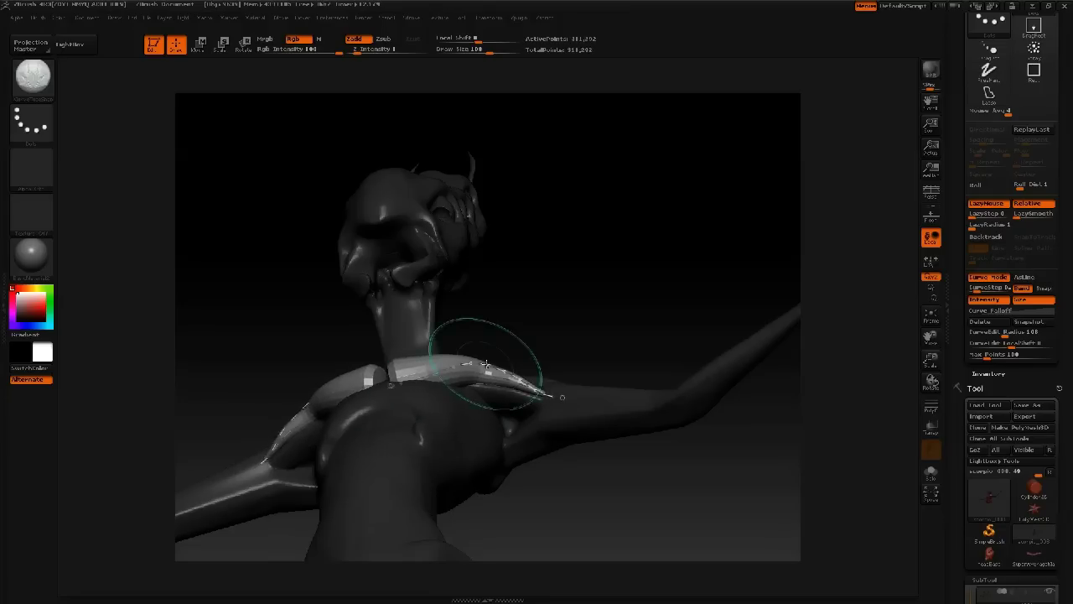
{"action": "left_click_drag", "start_coordinate": [486, 365], "coordinate": [488, 369]}
{"action": "key", "text": "ctrl+z"}
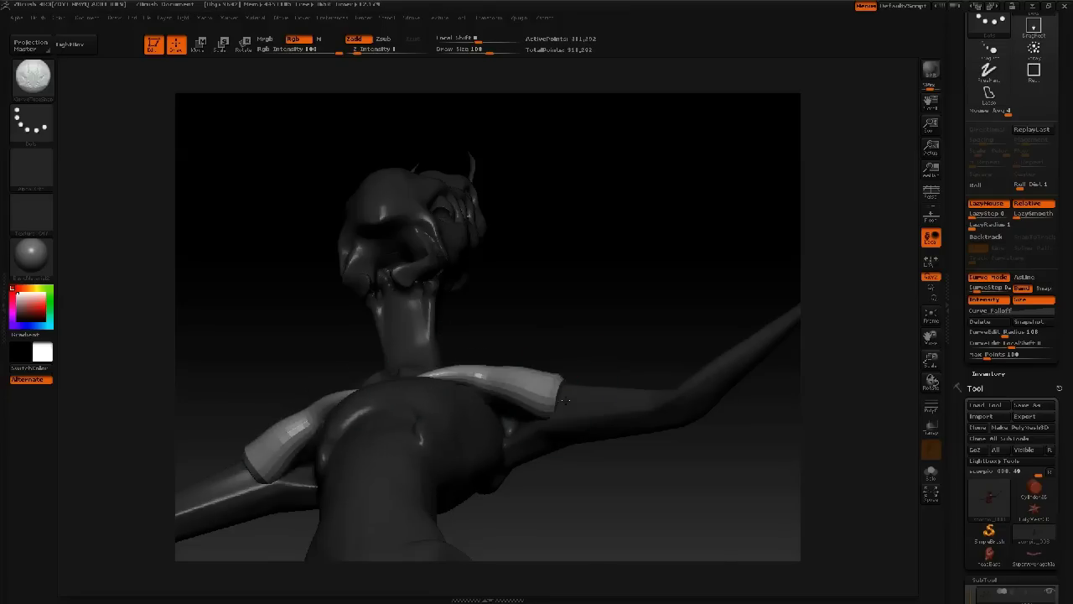
{"action": "mouse_move", "coordinate": [402, 386]}
{"action": "left_mouse_down"}
{"action": "mouse_move", "coordinate": [391, 379]}
{"action": "mouse_move", "coordinate": [396, 392]}
{"action": "left_mouse_up"}
{"action": "mouse_move", "coordinate": [548, 331]}
{"action": "left_mouse_down"}
{"action": "mouse_move", "coordinate": [550, 315]}
{"action": "mouse_move", "coordinate": [527, 351]}
{"action": "left_mouse_up"}
Step: Shorten the chest tube's outer end, restore the curve's Size modifier and adjust the inner end with a larger brush
{"action": "key", "text": "space"}
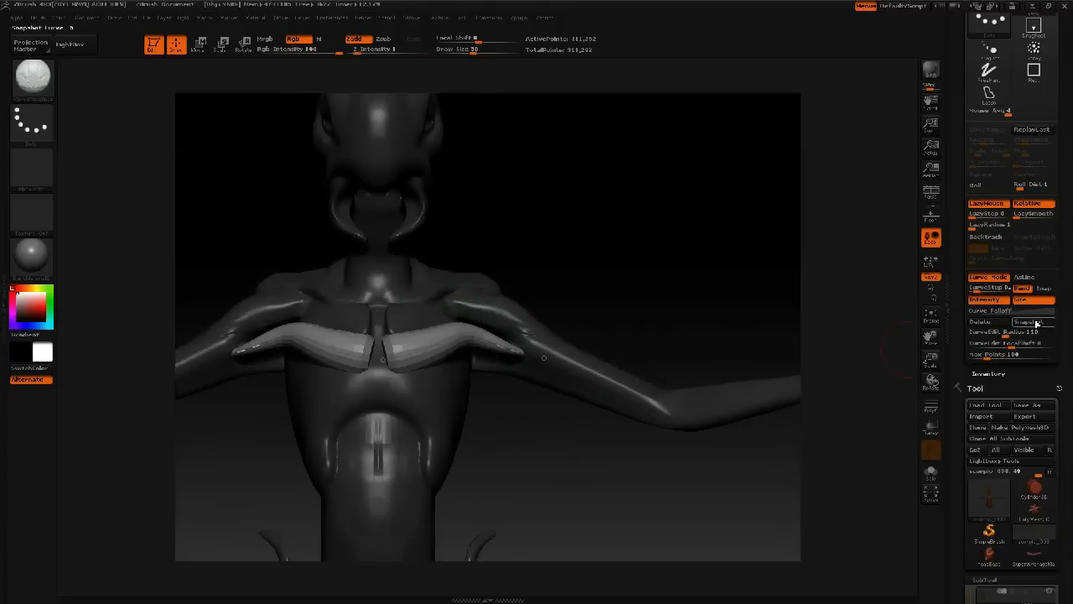
{"action": "left_click_drag", "start_coordinate": [1045, 366], "coordinate": [1046, 374]}
{"action": "left_click_drag", "start_coordinate": [1069, 225], "coordinate": [1069, 252]}
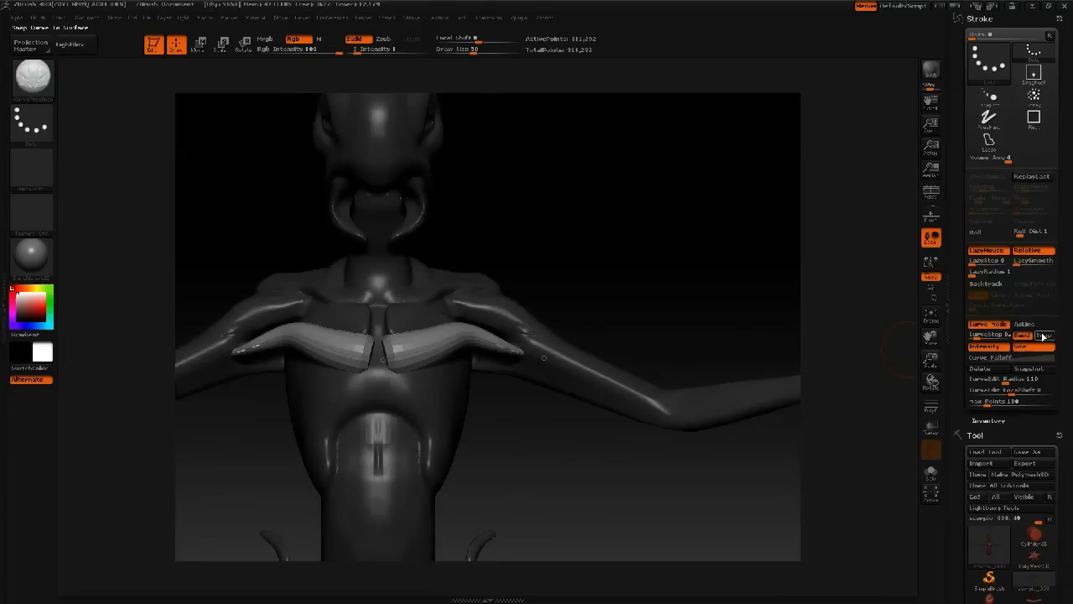
{"action": "left_click_drag", "start_coordinate": [468, 340], "coordinate": [471, 353]}
{"action": "mouse_move", "coordinate": [540, 353]}
{"action": "left_mouse_down"}
{"action": "mouse_move", "coordinate": [522, 338]}
{"action": "mouse_move", "coordinate": [469, 337]}
{"action": "mouse_move", "coordinate": [447, 360]}
{"action": "mouse_move", "coordinate": [513, 348]}
{"action": "left_mouse_up"}
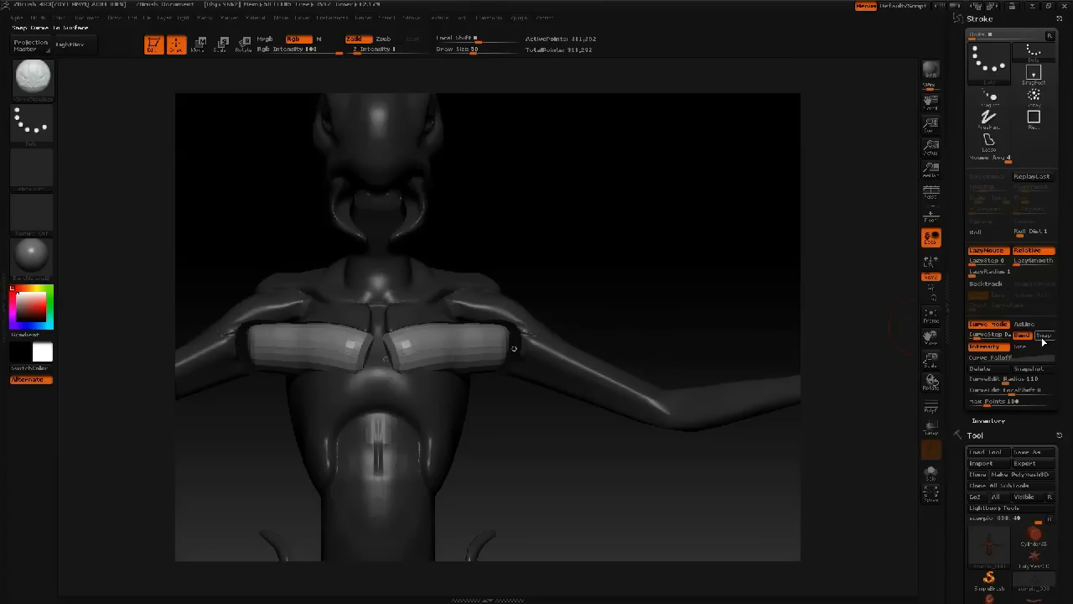
{"action": "left_click", "coordinate": [1037, 347]}
{"action": "key", "text": "bracketright"}
{"action": "left_click_drag", "start_coordinate": [387, 360], "coordinate": [385, 369]}
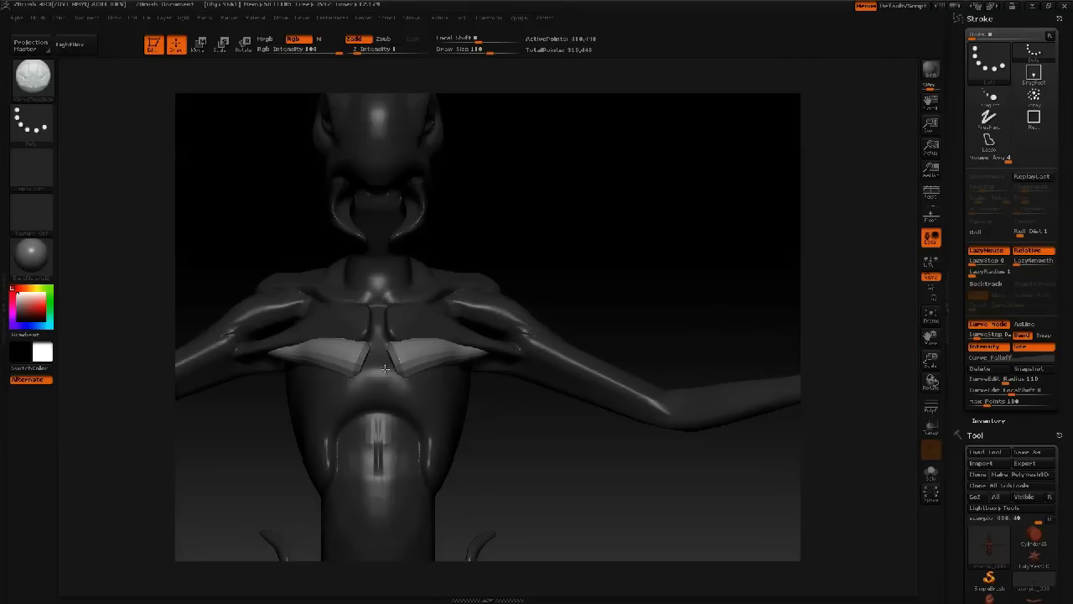
Step: Clear the mask and update the DynaMesh to fuse the lower chest tubes with the torso
{"action": "left_click_drag", "start_coordinate": [557, 244], "coordinate": [604, 266], "text": "ctrl"}
{"action": "mouse_move", "coordinate": [629, 225]}
{"action": "left_mouse_down"}
{"action": "mouse_move", "coordinate": [580, 208]}
{"action": "mouse_move", "coordinate": [581, 191]}
{"action": "mouse_move", "coordinate": [593, 189]}
{"action": "mouse_move", "coordinate": [587, 255]}
{"action": "left_mouse_up"}
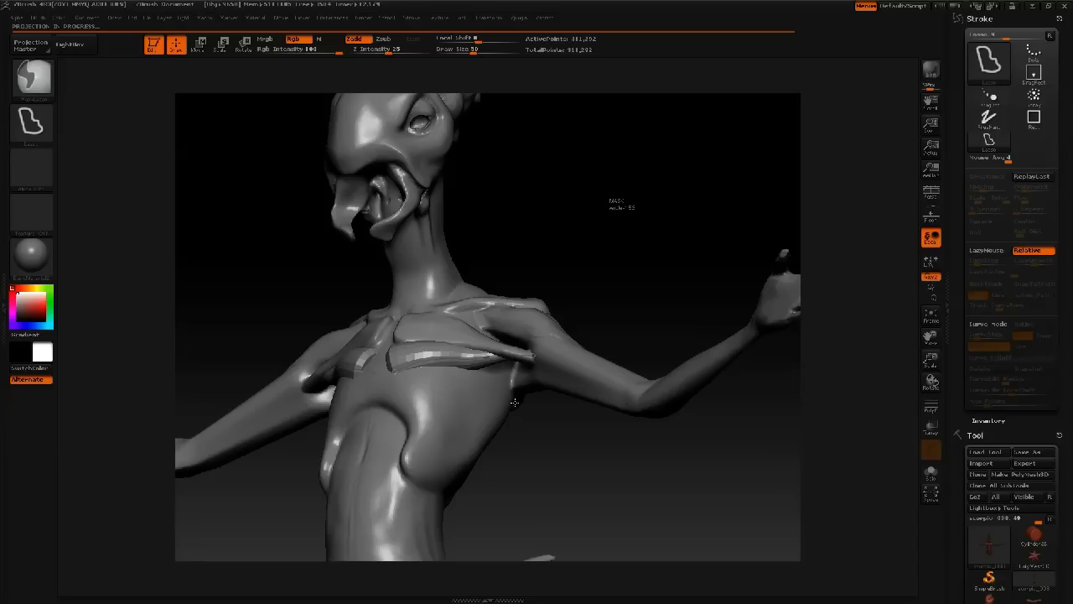
{"action": "key", "text": "ctrl+z"}
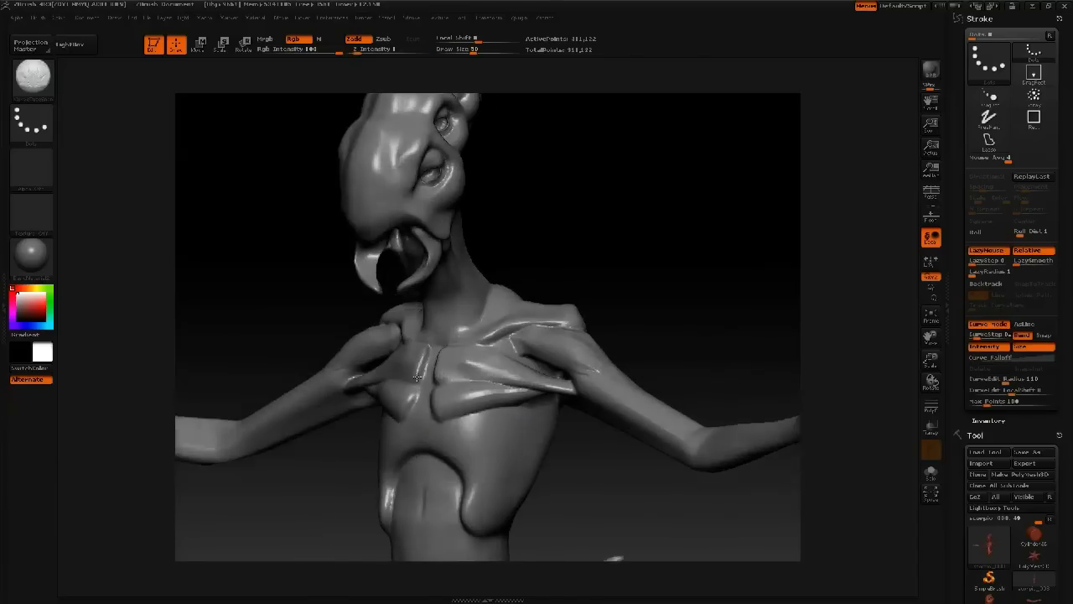
{"action": "mouse_move", "coordinate": [403, 335]}
{"action": "left_mouse_down"}
{"action": "mouse_move", "coordinate": [474, 336]}
{"action": "mouse_move", "coordinate": [405, 335]}
{"action": "left_mouse_up"}
{"action": "mouse_move", "coordinate": [404, 335]}
{"action": "left_mouse_down", "text": "alt"}
{"action": "mouse_move", "coordinate": [407, 293]}
{"action": "mouse_move", "coordinate": [455, 344]}
{"action": "left_mouse_up", "text": "alt"}
Step: Save the ZTool as a new version named scorpio_009
{"action": "key", "text": "ctrl+s"}
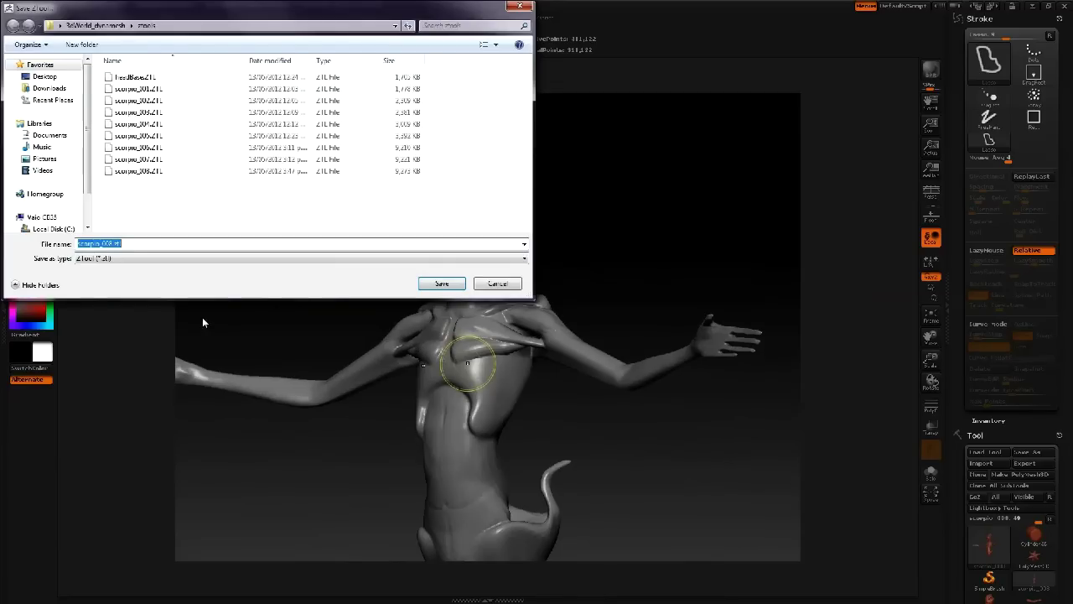
{"action": "type", "text": "0"}
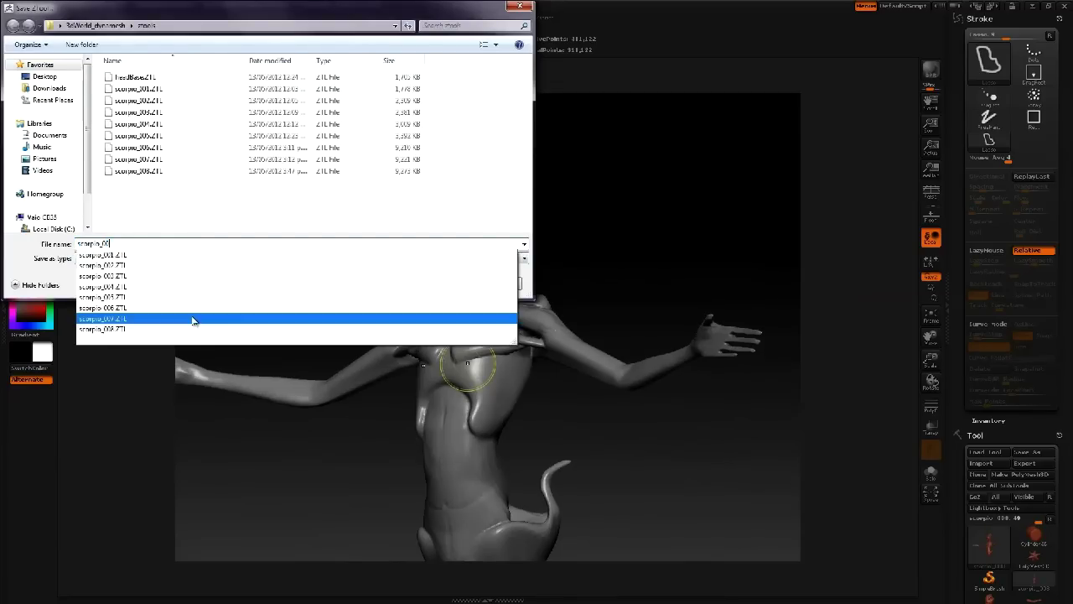
{"action": "left_click", "coordinate": [184, 329]}
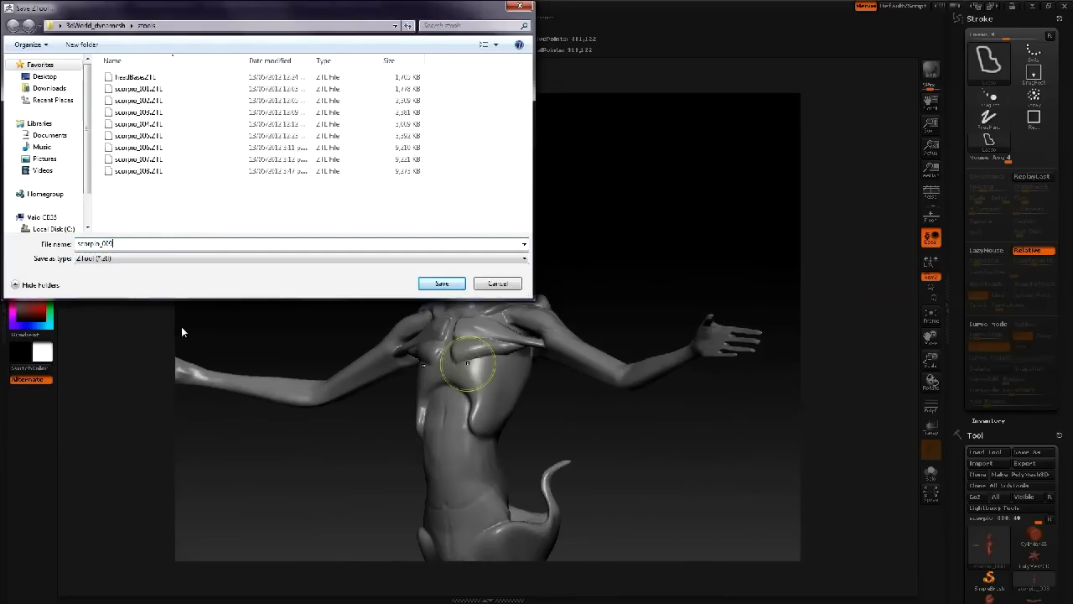
{"action": "key", "text": "Return"}
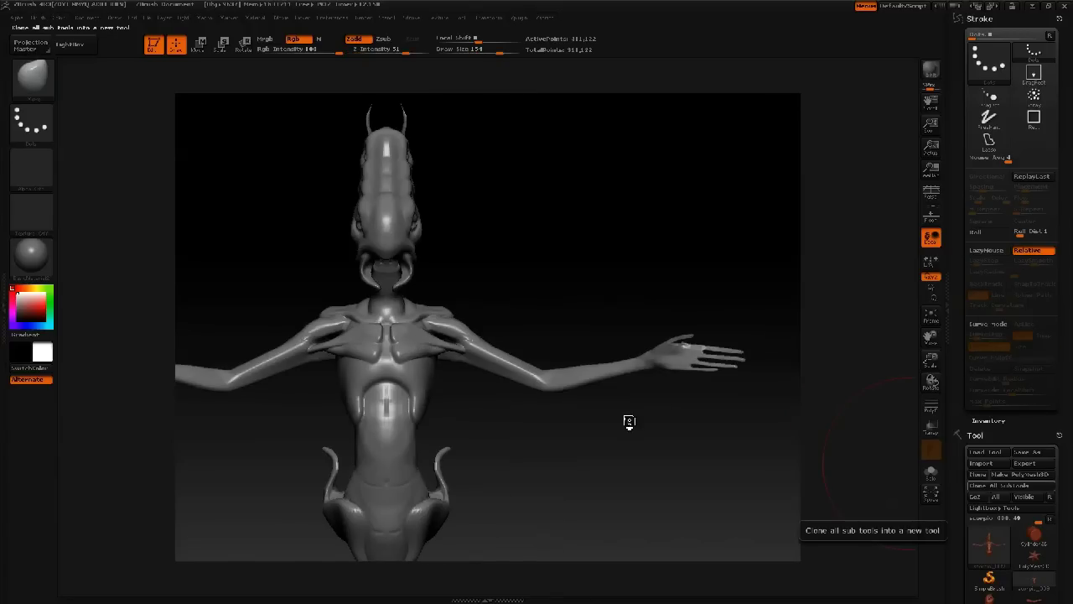
Step: Draw mirrored CurveTubeSnap tubes on the back from the upper arms to below the shoulder blades, with the Size modifier off
{"action": "left_click_drag", "start_coordinate": [586, 244], "coordinate": [218, 235]}
{"action": "left_click_drag", "start_coordinate": [590, 217], "coordinate": [359, 137], "text": "alt"}
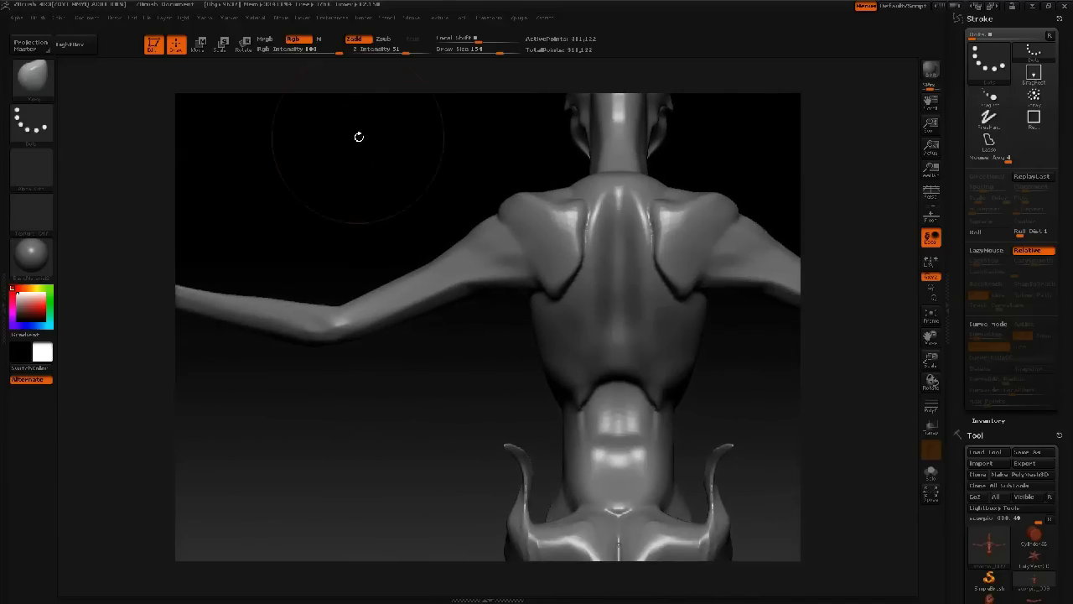
{"action": "key", "text": "b"}
{"action": "key", "text": "c"}
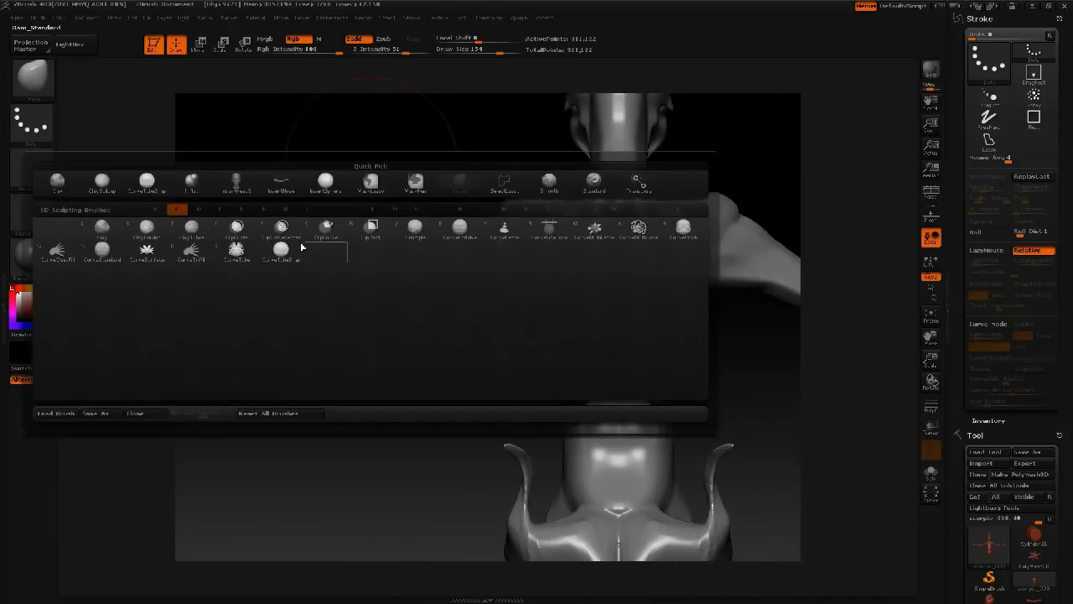
{"action": "left_click", "coordinate": [294, 247]}
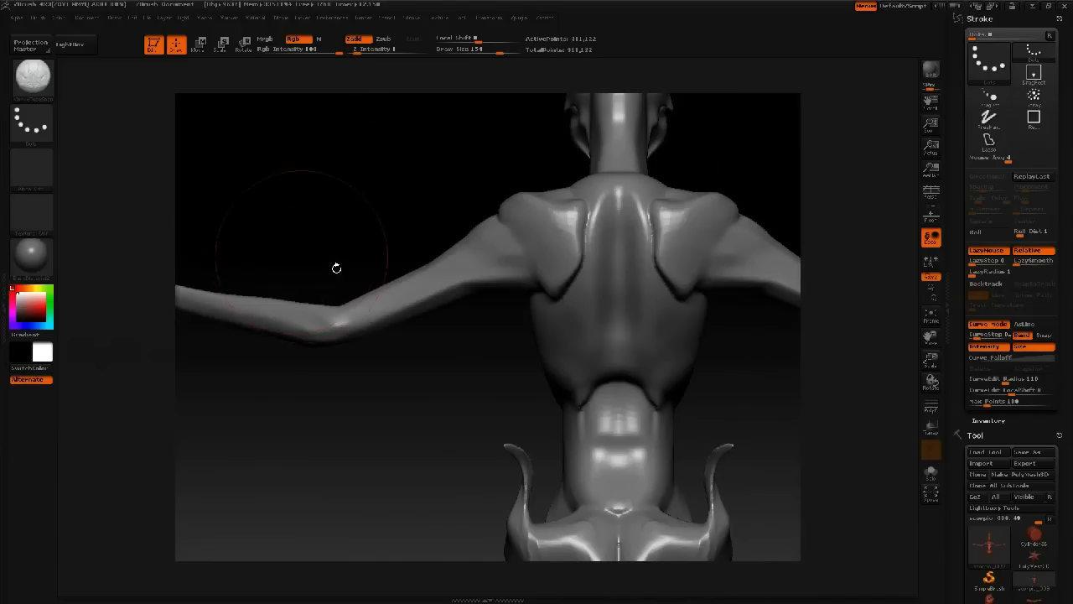
{"action": "left_click", "coordinate": [1025, 346]}
{"action": "key", "text": "space"}
{"action": "left_click_drag", "start_coordinate": [466, 283], "coordinate": [450, 283]}
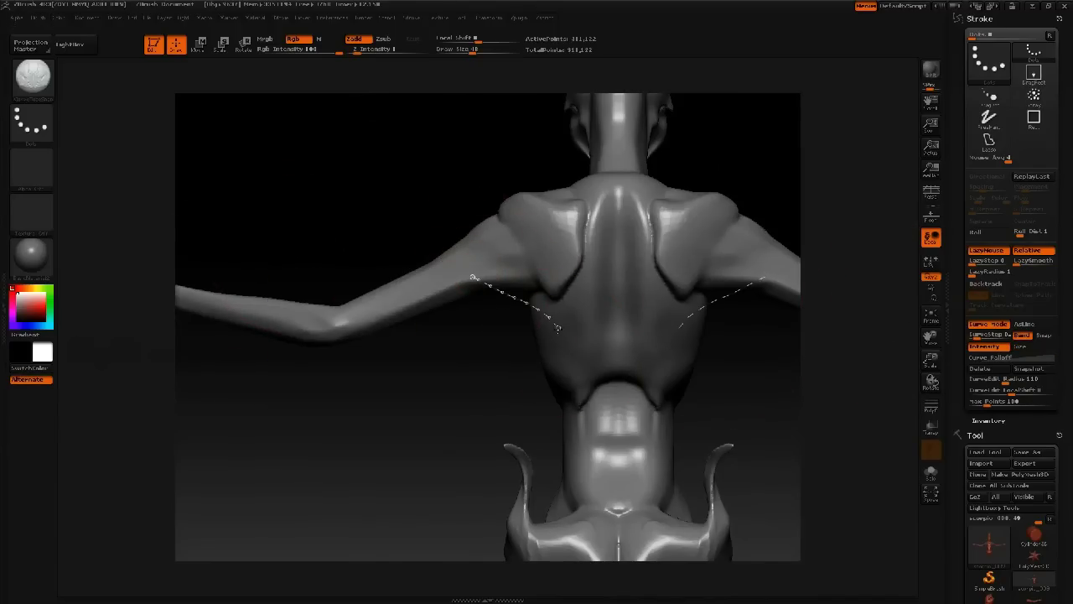
{"action": "left_click_drag", "start_coordinate": [558, 328], "coordinate": [556, 330]}
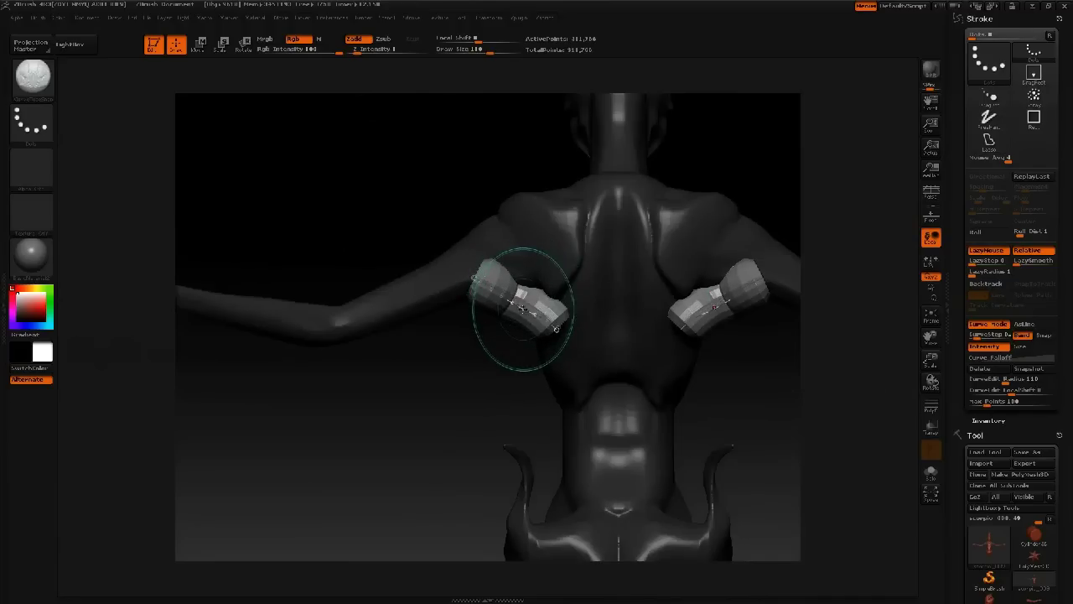
Step: Reduce the brush size and extend the back tube's two ends toward the spine and along the upper arm
{"action": "key", "text": "space"}
{"action": "mouse_move", "coordinate": [562, 324]}
{"action": "left_mouse_down"}
{"action": "mouse_move", "coordinate": [539, 326]}
{"action": "mouse_move", "coordinate": [561, 333]}
{"action": "left_mouse_up"}
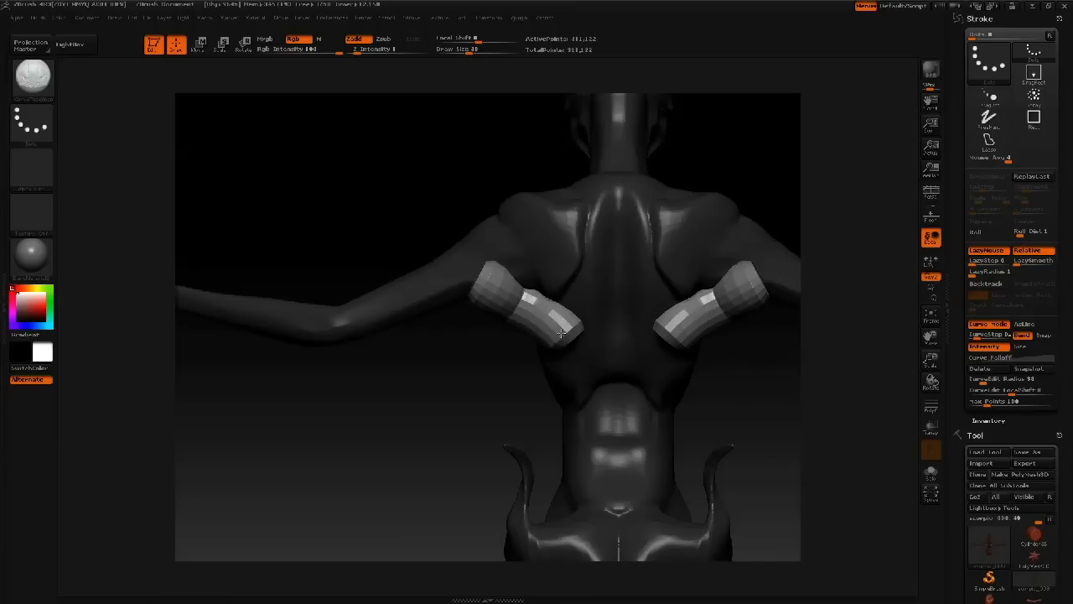
{"action": "mouse_move", "coordinate": [475, 279]}
{"action": "left_mouse_down"}
{"action": "mouse_move", "coordinate": [460, 270]}
{"action": "mouse_move", "coordinate": [448, 281]}
{"action": "left_mouse_up"}
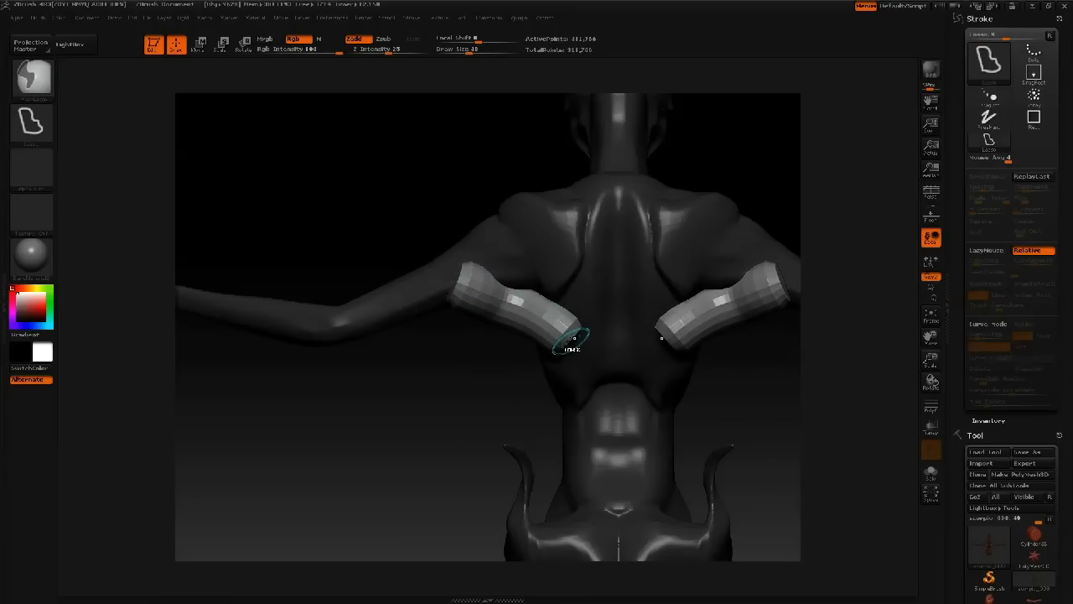
{"action": "left_click_drag", "start_coordinate": [568, 340], "coordinate": [580, 348]}
Step: Turn on the curve's Size modifier and adjust both ends so the back tube tapers toward the arm
{"action": "left_click", "coordinate": [1037, 348]}
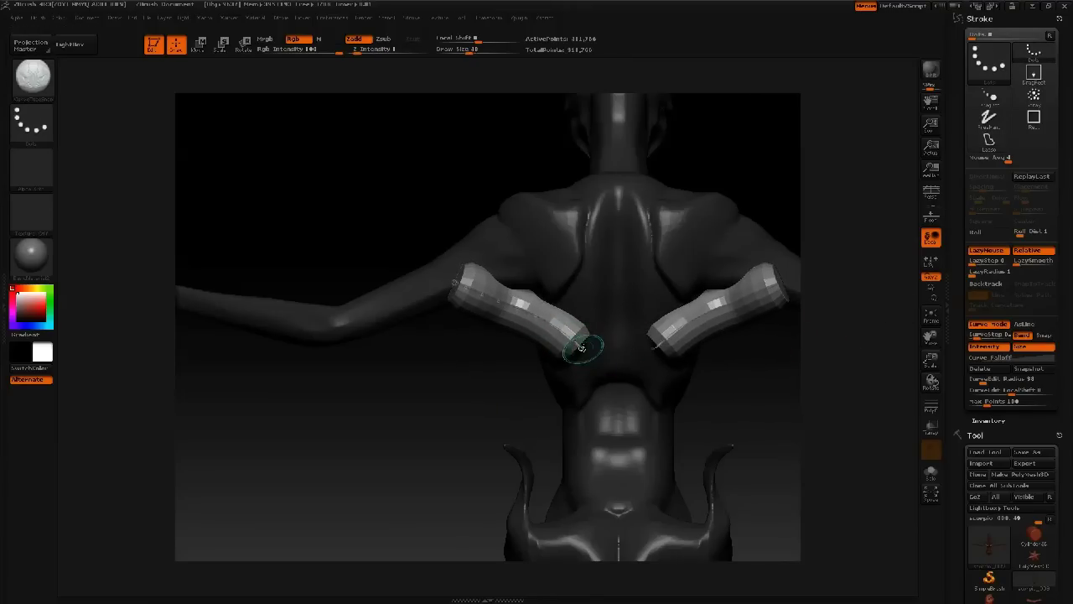
{"action": "left_click_drag", "start_coordinate": [578, 345], "coordinate": [573, 341]}
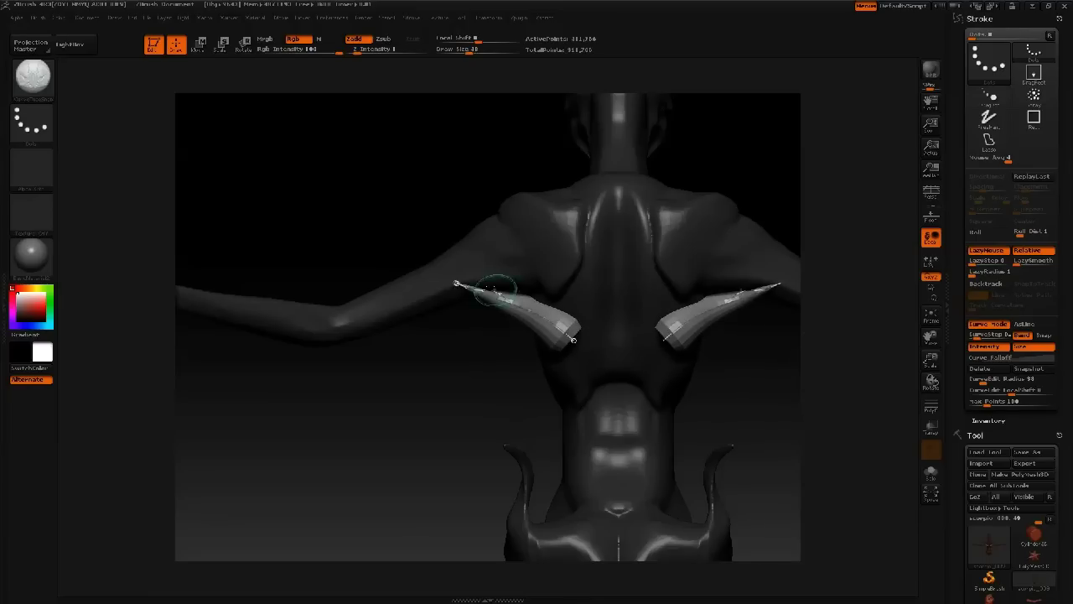
{"action": "left_click_drag", "start_coordinate": [456, 283], "coordinate": [478, 281]}
{"action": "left_click", "coordinate": [574, 339]}
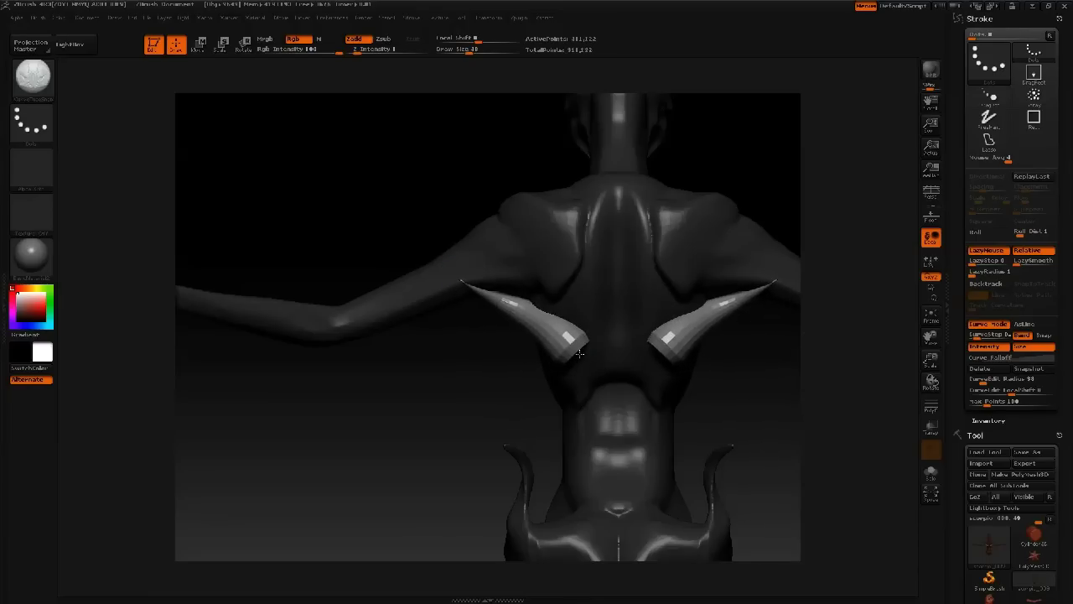
Step: Switch to the Move brush and push the middle of the back tube toward the side of the ribcage
{"action": "left_click_drag", "start_coordinate": [456, 373], "coordinate": [515, 300]}
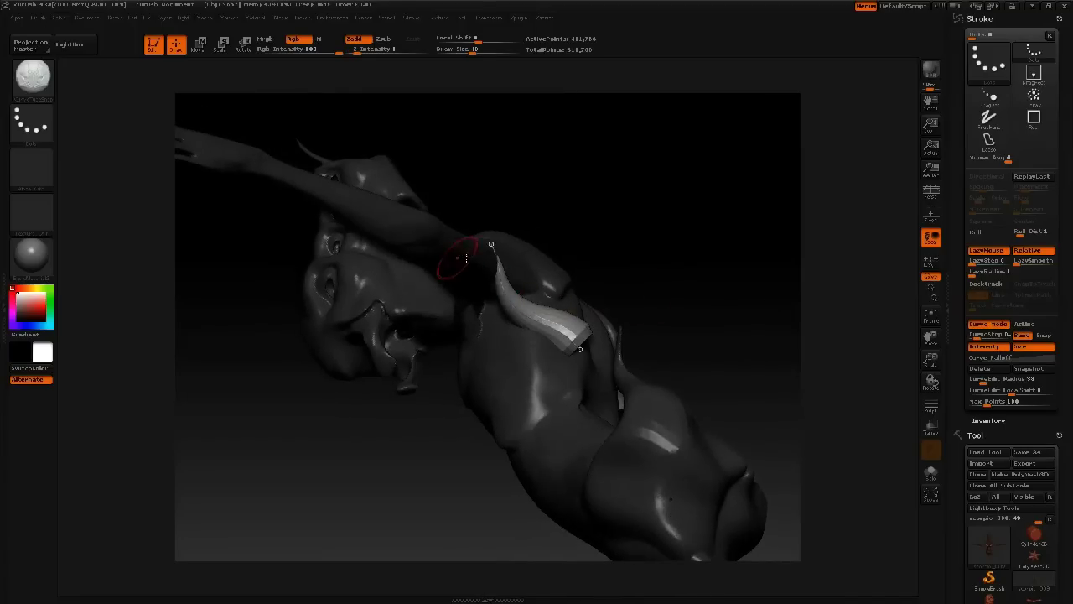
{"action": "key", "text": "b"}
{"action": "key", "text": "m"}
{"action": "key", "text": "v"}
{"action": "key", "text": "space"}
{"action": "mouse_move", "coordinate": [505, 287]}
{"action": "left_mouse_down"}
{"action": "mouse_move", "coordinate": [530, 286]}
{"action": "mouse_move", "coordinate": [539, 309]}
{"action": "mouse_move", "coordinate": [513, 304]}
{"action": "left_mouse_up"}
{"action": "key", "text": "space"}
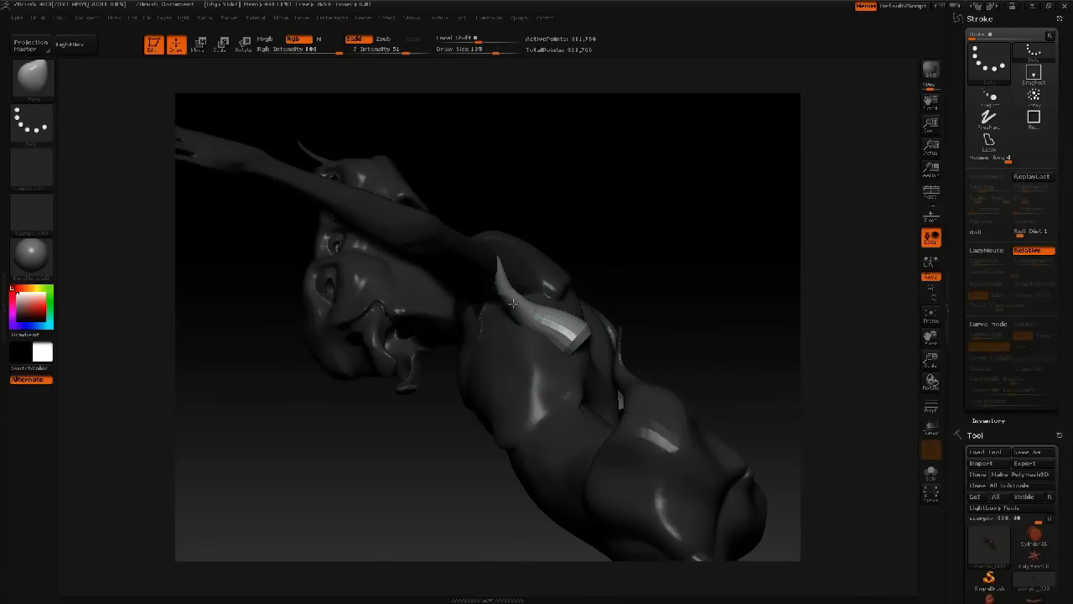
Step: Adjust the brush size and fit the back tube's thick end and thin tip against the ribcage and underarm
{"action": "mouse_move", "coordinate": [583, 192]}
{"action": "left_mouse_down"}
{"action": "mouse_move", "coordinate": [570, 208]}
{"action": "mouse_move", "coordinate": [576, 201]}
{"action": "left_mouse_up"}
{"action": "key", "text": "space"}
{"action": "left_click_drag", "start_coordinate": [532, 307], "coordinate": [573, 336]}
{"action": "mouse_move", "coordinate": [645, 239]}
{"action": "left_mouse_down"}
{"action": "mouse_move", "coordinate": [495, 277]}
{"action": "mouse_move", "coordinate": [577, 320]}
{"action": "mouse_move", "coordinate": [514, 291]}
{"action": "left_mouse_up"}
{"action": "left_click_drag", "start_coordinate": [436, 241], "coordinate": [469, 307]}
{"action": "left_click_drag", "start_coordinate": [477, 353], "coordinate": [562, 283]}
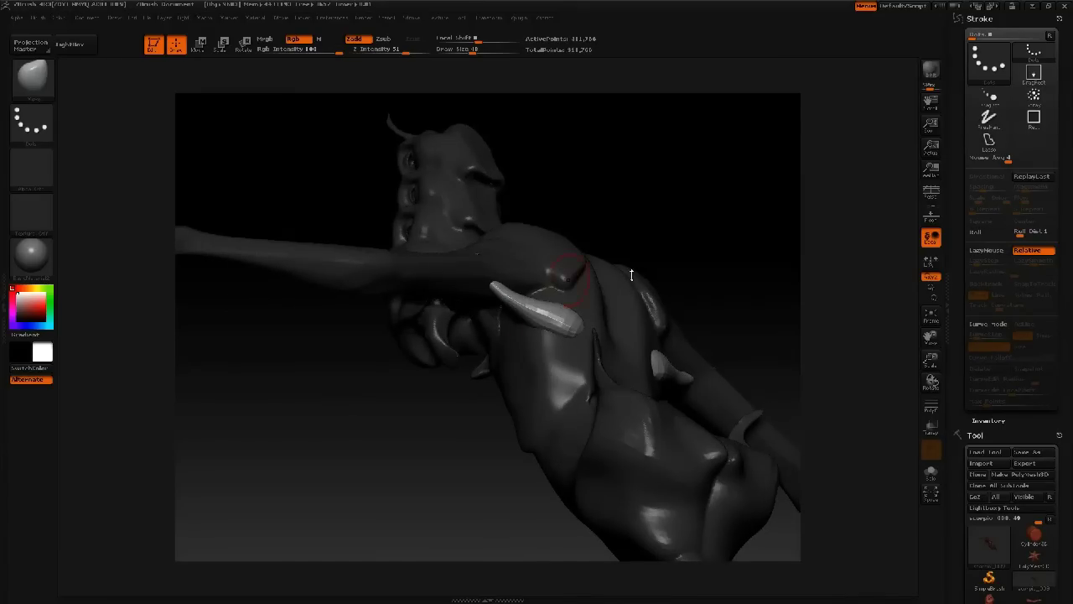
{"action": "left_click", "coordinate": [983, 323]}
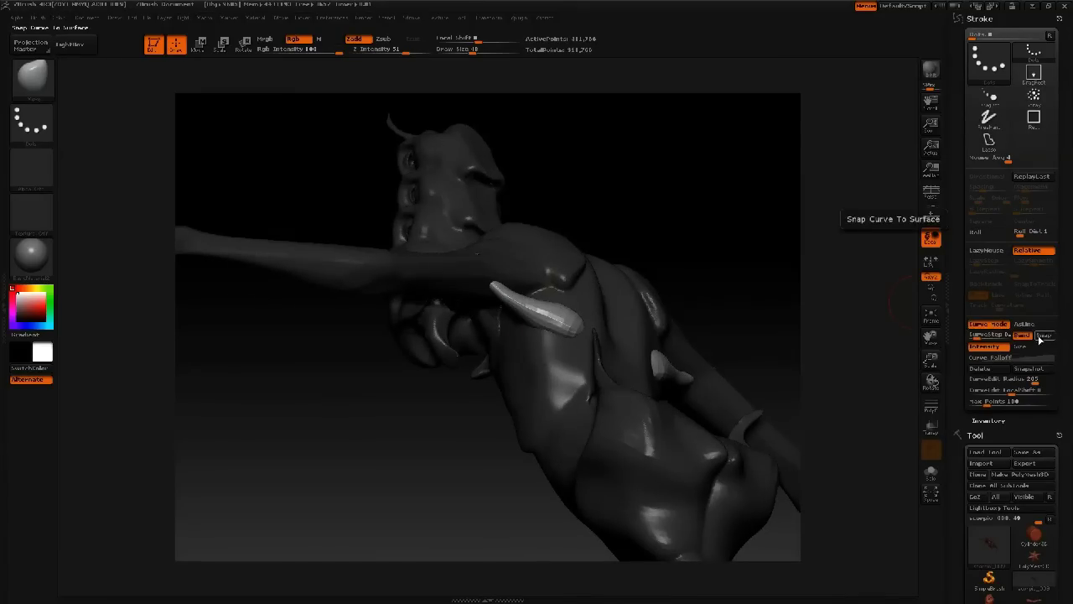
{"action": "left_click_drag", "start_coordinate": [592, 337], "coordinate": [480, 253]}
{"action": "key", "text": "space"}
{"action": "left_click", "coordinate": [530, 304]}
{"action": "left_click_drag", "start_coordinate": [530, 303], "coordinate": [535, 303]}
{"action": "left_click", "coordinate": [529, 295]}
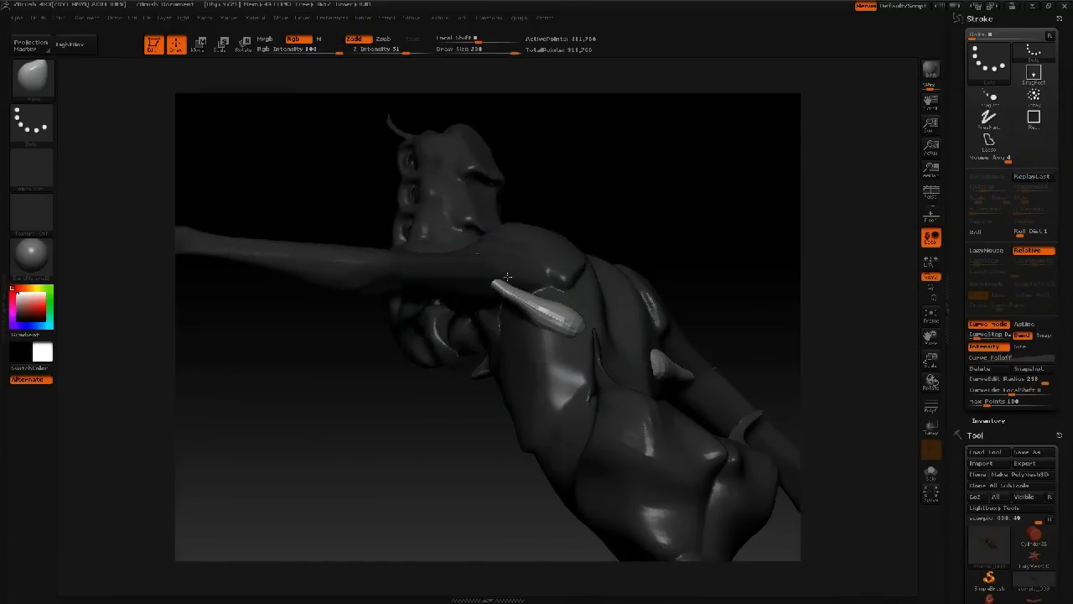
{"action": "left_click", "coordinate": [532, 311]}
{"action": "mouse_move", "coordinate": [552, 310]}
{"action": "left_mouse_down"}
{"action": "mouse_move", "coordinate": [561, 311]}
{"action": "mouse_move", "coordinate": [539, 312]}
{"action": "left_mouse_up"}
{"action": "key", "text": "ctrl+z"}
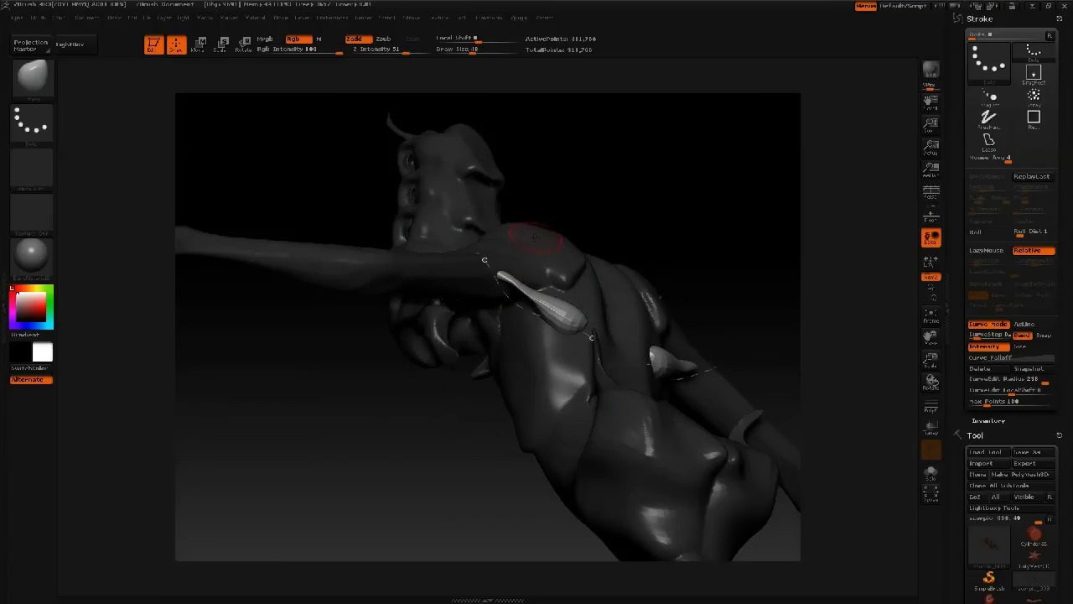
{"action": "mouse_move", "coordinate": [588, 184]}
{"action": "left_mouse_down"}
{"action": "mouse_move", "coordinate": [594, 216]}
{"action": "mouse_move", "coordinate": [579, 244]}
{"action": "left_mouse_up"}
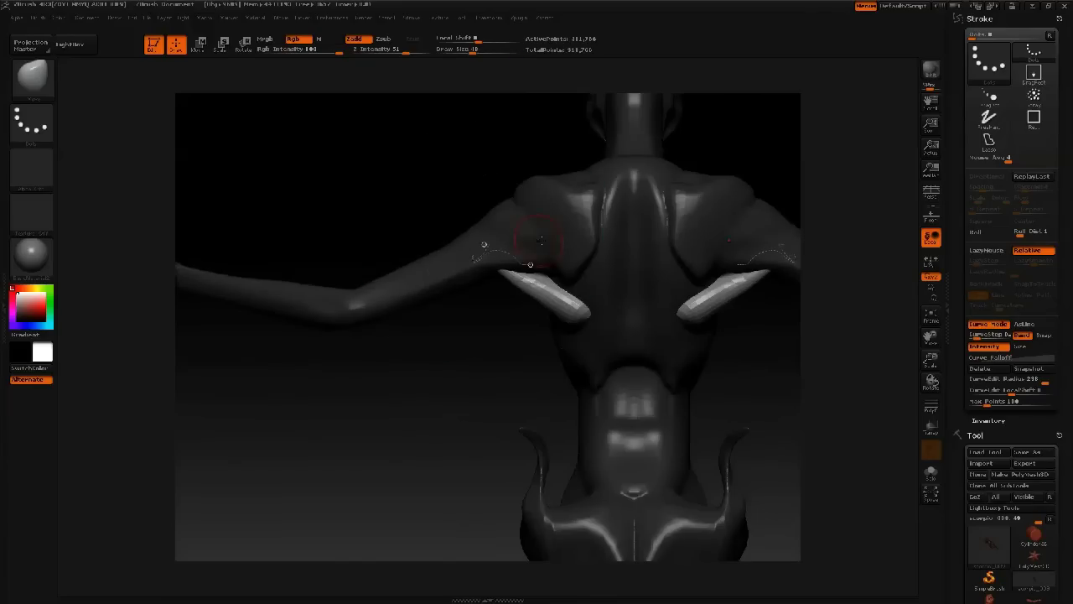
{"action": "key", "text": "ctrl+z"}
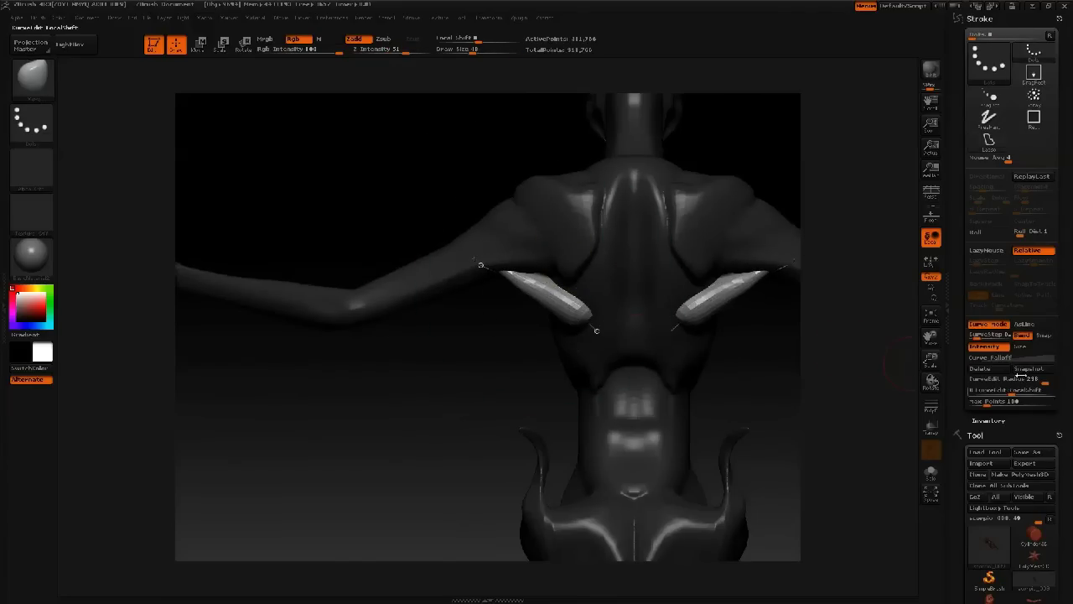
{"action": "left_click", "coordinate": [982, 325]}
Step: Adjust the Move brush size and reshape the back tube below the upper arm from the back and front
{"action": "mouse_move", "coordinate": [558, 285]}
{"action": "left_mouse_down"}
{"action": "mouse_move", "coordinate": [546, 292]}
{"action": "mouse_move", "coordinate": [554, 282]}
{"action": "left_mouse_up"}
{"action": "left_click_drag", "start_coordinate": [492, 352], "coordinate": [479, 369], "text": "ctrl"}
{"action": "key", "text": "space"}
{"action": "mouse_move", "coordinate": [560, 295]}
{"action": "left_mouse_down"}
{"action": "mouse_move", "coordinate": [571, 296]}
{"action": "mouse_move", "coordinate": [552, 297]}
{"action": "mouse_move", "coordinate": [571, 318]}
{"action": "mouse_move", "coordinate": [550, 301]}
{"action": "mouse_move", "coordinate": [569, 316]}
{"action": "left_mouse_up"}
{"action": "key", "text": "ctrl+h"}
{"action": "left_click_drag", "start_coordinate": [478, 325], "coordinate": [539, 309]}
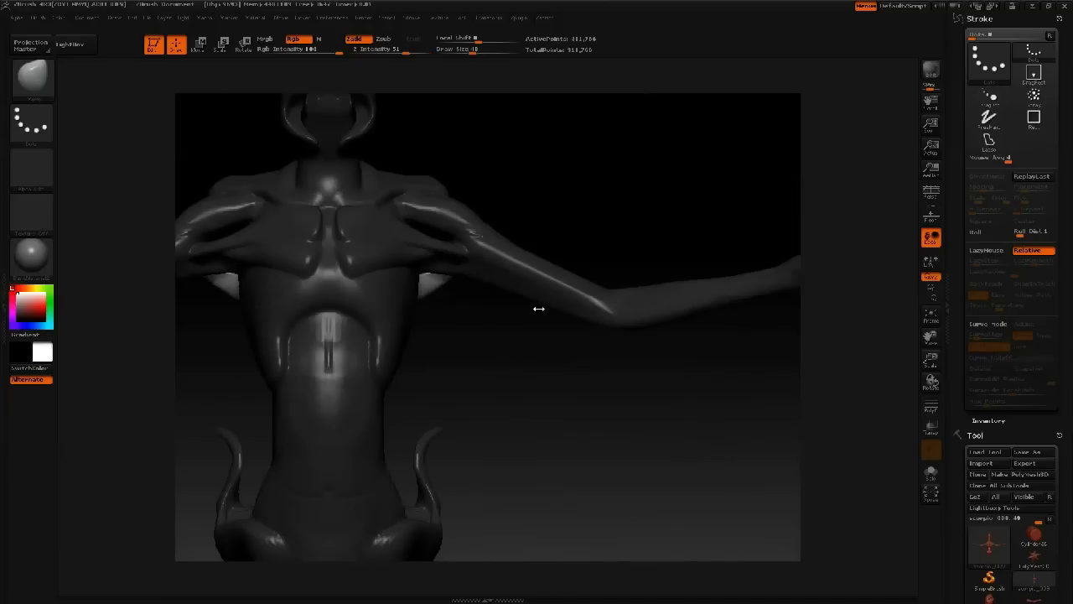
{"action": "key", "text": "space"}
{"action": "mouse_move", "coordinate": [458, 291]}
{"action": "left_mouse_down"}
{"action": "mouse_move", "coordinate": [508, 293]}
{"action": "mouse_move", "coordinate": [442, 293]}
{"action": "mouse_move", "coordinate": [408, 346]}
{"action": "left_mouse_up"}
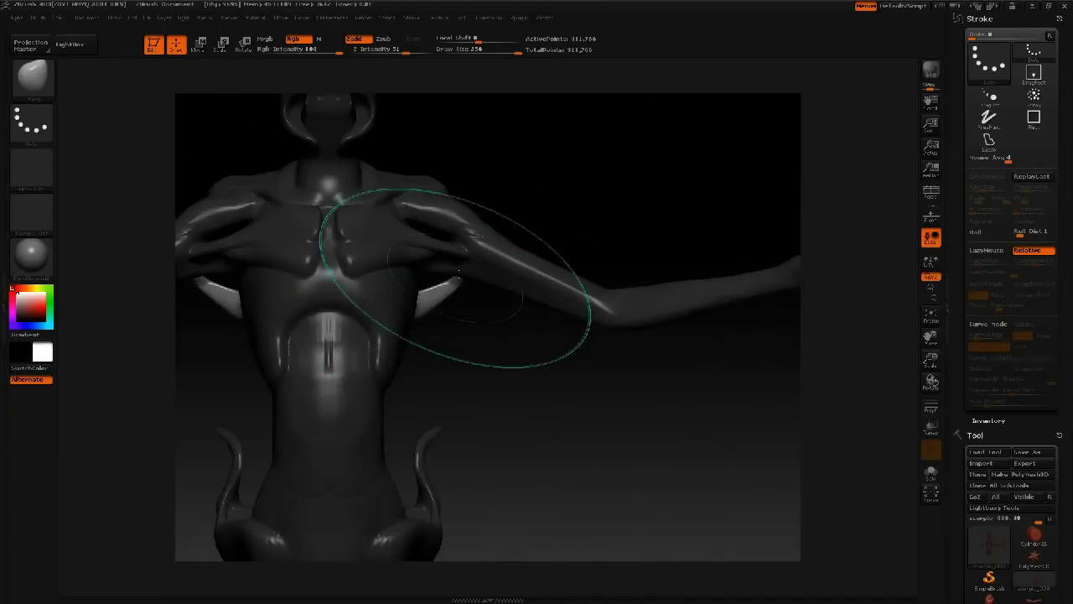
Step: Pull the back tube's thin end up into the underarm so it connects the ribcage with the upper arm
{"action": "left_click_drag", "start_coordinate": [466, 281], "coordinate": [459, 262]}
{"action": "left_click_drag", "start_coordinate": [493, 334], "coordinate": [260, 331]}
{"action": "mouse_move", "coordinate": [460, 280]}
{"action": "left_mouse_down"}
{"action": "mouse_move", "coordinate": [411, 245]}
{"action": "mouse_move", "coordinate": [438, 253]}
{"action": "left_mouse_up"}
{"action": "right_click", "coordinate": [543, 324]}
{"action": "left_click_drag", "start_coordinate": [544, 323], "coordinate": [538, 320]}
{"action": "right_click", "coordinate": [545, 321]}
{"action": "left_click_drag", "start_coordinate": [530, 317], "coordinate": [528, 308]}
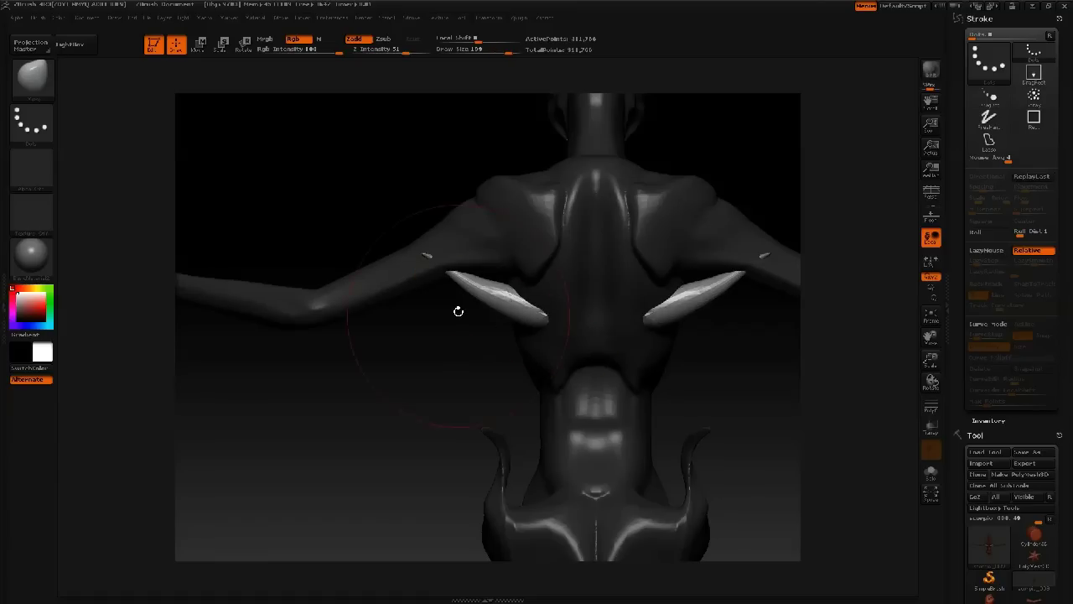
Step: Push the tube's protruding tip back into the upper arm, clear the mask and remesh the body to fuse the tube
{"action": "key", "text": "space"}
{"action": "left_click_drag", "start_coordinate": [429, 256], "coordinate": [419, 250]}
{"action": "mouse_move", "coordinate": [395, 309]}
{"action": "left_mouse_down"}
{"action": "mouse_move", "coordinate": [461, 300]}
{"action": "mouse_move", "coordinate": [578, 314]}
{"action": "mouse_move", "coordinate": [408, 293]}
{"action": "left_mouse_up"}
{"action": "mouse_move", "coordinate": [335, 310]}
{"action": "left_mouse_down", "text": "shift"}
{"action": "mouse_move", "coordinate": [510, 289]}
{"action": "mouse_move", "coordinate": [480, 316]}
{"action": "mouse_move", "coordinate": [560, 357]}
{"action": "mouse_move", "coordinate": [550, 366]}
{"action": "mouse_move", "coordinate": [558, 369]}
{"action": "left_mouse_up", "text": "shift"}
{"action": "key", "text": "["}
{"action": "right_click_drag", "start_coordinate": [559, 352], "coordinate": [572, 369], "text": "ctrl"}
{"action": "left_click_drag", "start_coordinate": [554, 346], "coordinate": [557, 335], "text": "ctrl"}
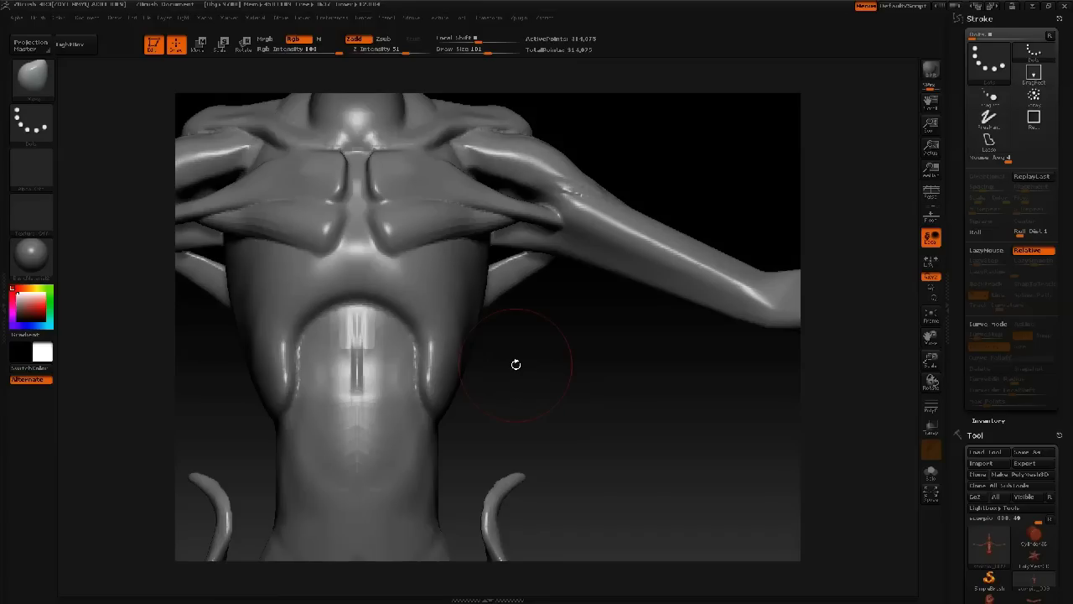
Step: Adjust the brush size, then push and smooth the fused underarm muscle and the adjoining ribcage
{"action": "left_click_drag", "start_coordinate": [616, 344], "coordinate": [503, 351]}
{"action": "key", "text": "space"}
{"action": "mouse_move", "coordinate": [507, 290]}
{"action": "left_mouse_down"}
{"action": "mouse_move", "coordinate": [488, 288]}
{"action": "mouse_move", "coordinate": [548, 297]}
{"action": "left_mouse_up"}
{"action": "left_click_drag", "start_coordinate": [424, 261], "coordinate": [505, 292], "text": "shift"}
{"action": "left_click_drag", "start_coordinate": [399, 310], "coordinate": [371, 239], "text": "alt"}
{"action": "mouse_move", "coordinate": [362, 200]}
{"action": "left_mouse_down"}
{"action": "mouse_move", "coordinate": [421, 198]}
{"action": "mouse_move", "coordinate": [391, 179]}
{"action": "mouse_move", "coordinate": [539, 198]}
{"action": "mouse_move", "coordinate": [515, 186]}
{"action": "mouse_move", "coordinate": [606, 263]}
{"action": "mouse_move", "coordinate": [577, 240]}
{"action": "mouse_move", "coordinate": [553, 296]}
{"action": "mouse_move", "coordinate": [566, 316]}
{"action": "left_mouse_up"}
{"action": "key", "text": "space"}
{"action": "left_click", "coordinate": [520, 339]}
{"action": "mouse_move", "coordinate": [517, 341]}
{"action": "left_mouse_down"}
{"action": "mouse_move", "coordinate": [500, 331]}
{"action": "mouse_move", "coordinate": [535, 345]}
{"action": "mouse_move", "coordinate": [543, 368]}
{"action": "mouse_move", "coordinate": [454, 351]}
{"action": "mouse_move", "coordinate": [429, 380]}
{"action": "mouse_move", "coordinate": [442, 387]}
{"action": "left_mouse_up"}
{"action": "left_click_drag", "start_coordinate": [503, 226], "coordinate": [428, 226], "text": "alt"}
{"action": "left_click_drag", "start_coordinate": [451, 286], "coordinate": [477, 374], "text": "alt"}
{"action": "right_click_drag", "start_coordinate": [477, 374], "coordinate": [444, 235]}
{"action": "right_click_drag", "start_coordinate": [463, 423], "coordinate": [472, 328], "text": "alt"}
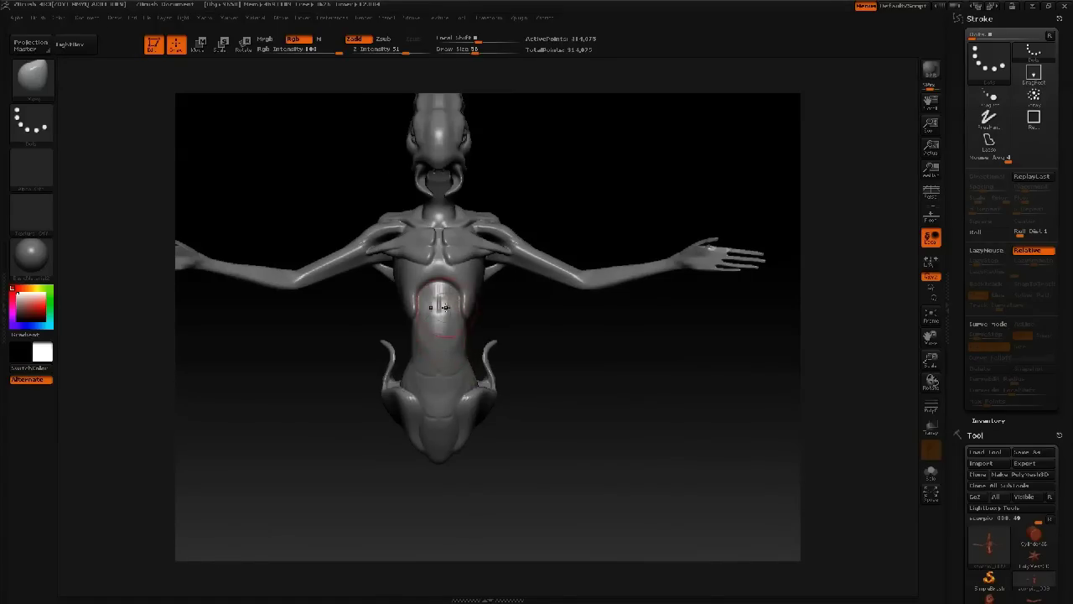
Step: Switch to the Standard brush at draw size 13 and carve horizontal grooves across the abdomen
{"action": "key", "text": "b"}
{"action": "key", "text": "s"}
{"action": "key", "text": "t"}
{"action": "key", "text": "space"}
{"action": "left_click_drag", "start_coordinate": [437, 303], "coordinate": [420, 301]}
{"action": "right_click_drag", "start_coordinate": [422, 296], "coordinate": [457, 332], "text": "ctrl"}
{"action": "left_click_drag", "start_coordinate": [457, 331], "coordinate": [479, 333]}
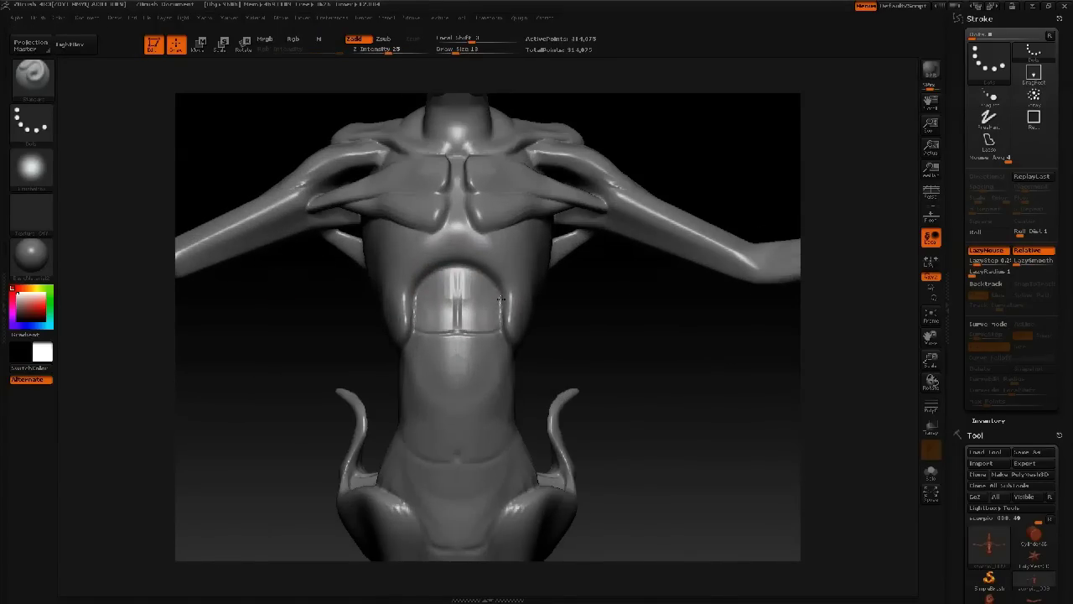
Step: Carve a vertical midline and curved cross grooves down the abdomen to outline the muscle segments
{"action": "left_click_drag", "start_coordinate": [470, 277], "coordinate": [458, 389]}
{"action": "left_click_drag", "start_coordinate": [463, 401], "coordinate": [503, 388]}
{"action": "left_click_drag", "start_coordinate": [566, 356], "coordinate": [515, 371]}
{"action": "right_click_drag", "start_coordinate": [514, 348], "coordinate": [483, 295], "text": "alt"}
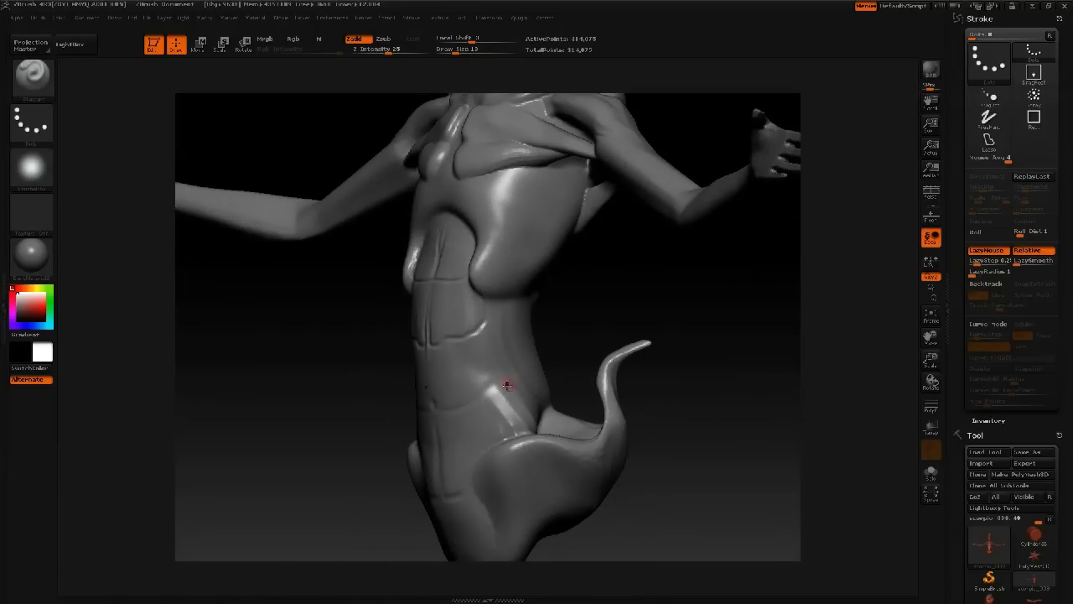
{"action": "left_click_drag", "start_coordinate": [476, 399], "coordinate": [501, 352]}
{"action": "left_click_drag", "start_coordinate": [402, 389], "coordinate": [448, 393]}
Step: Extend the abdominal grooves around the side of the waist toward the hip to form separate plates
{"action": "right_click_drag", "start_coordinate": [426, 346], "coordinate": [408, 259], "text": "alt"}
{"action": "mouse_move", "coordinate": [426, 406]}
{"action": "left_mouse_down"}
{"action": "mouse_move", "coordinate": [443, 409]}
{"action": "mouse_move", "coordinate": [475, 356]}
{"action": "mouse_move", "coordinate": [493, 349]}
{"action": "left_mouse_up"}
{"action": "mouse_move", "coordinate": [511, 350]}
{"action": "right_mouse_down"}
{"action": "mouse_move", "coordinate": [476, 353]}
{"action": "mouse_move", "coordinate": [493, 348]}
{"action": "right_mouse_up"}
{"action": "right_click_drag", "start_coordinate": [496, 293], "coordinate": [466, 268]}
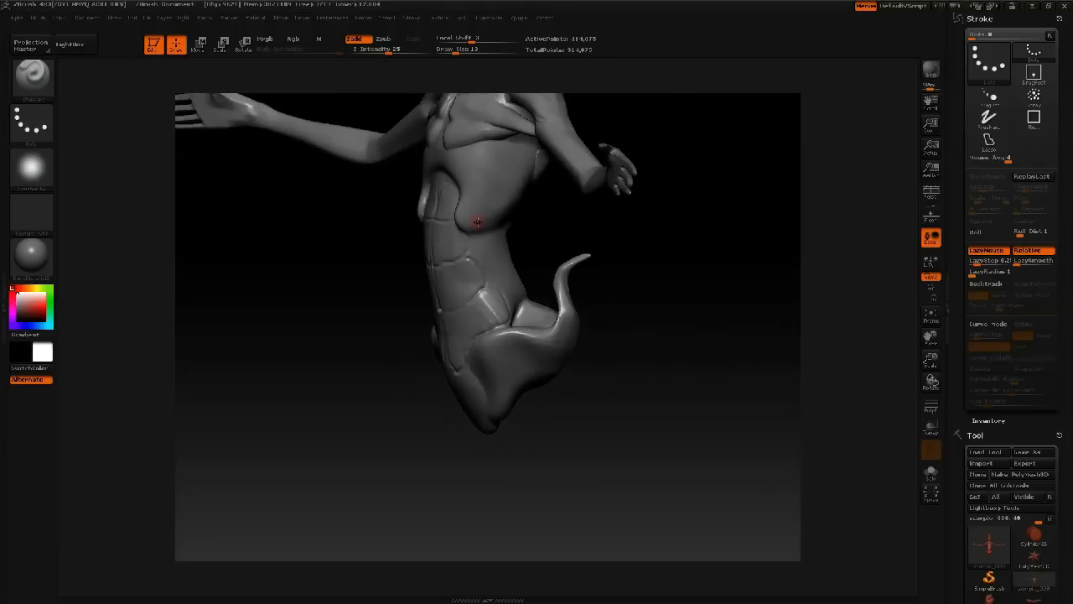
{"action": "right_click_drag", "start_coordinate": [513, 259], "coordinate": [498, 260]}
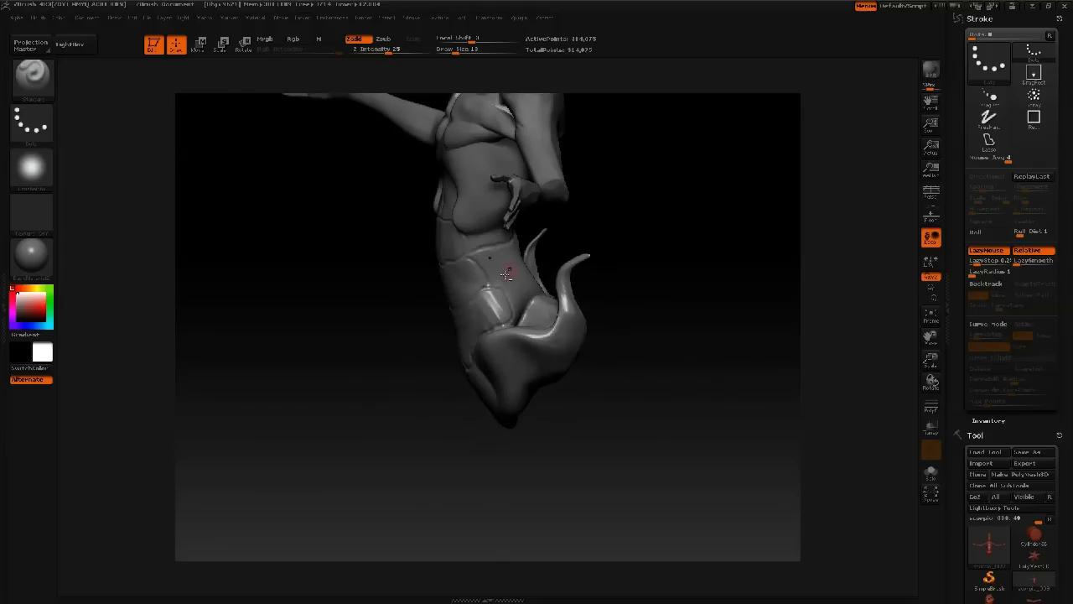
{"action": "right_click_drag", "start_coordinate": [521, 299], "coordinate": [513, 347], "text": "ctrl"}
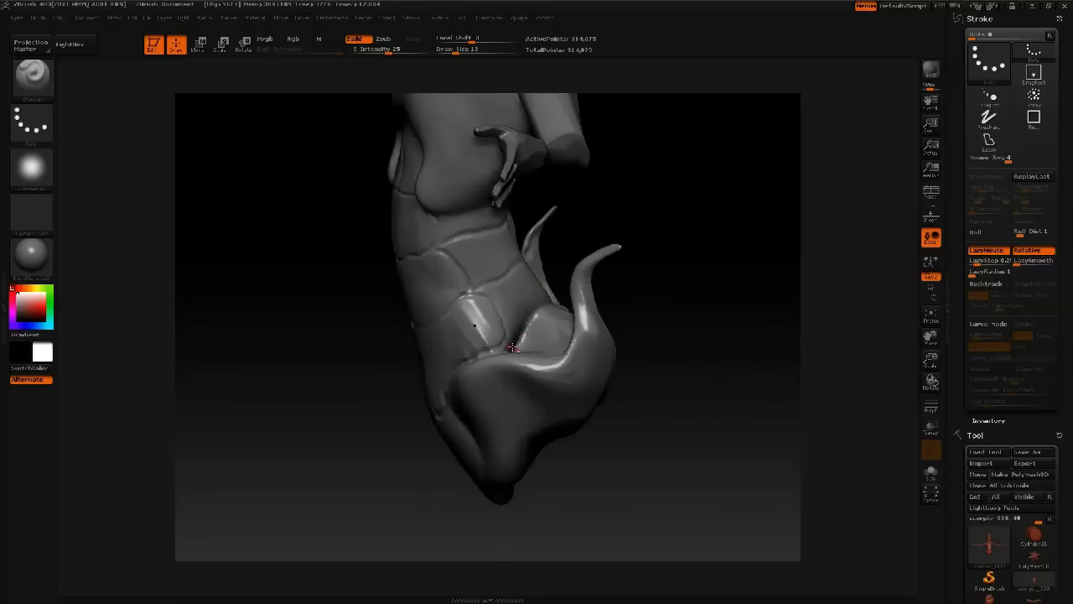
{"action": "mouse_move", "coordinate": [524, 304]}
{"action": "right_mouse_down", "text": "ctrl"}
{"action": "mouse_move", "coordinate": [503, 264]}
{"action": "mouse_move", "coordinate": [514, 267]}
{"action": "right_mouse_up", "text": "ctrl"}
{"action": "mouse_move", "coordinate": [482, 201]}
{"action": "right_mouse_down", "text": "alt"}
{"action": "mouse_move", "coordinate": [480, 272]}
{"action": "mouse_move", "coordinate": [462, 281]}
{"action": "right_mouse_up", "text": "alt"}
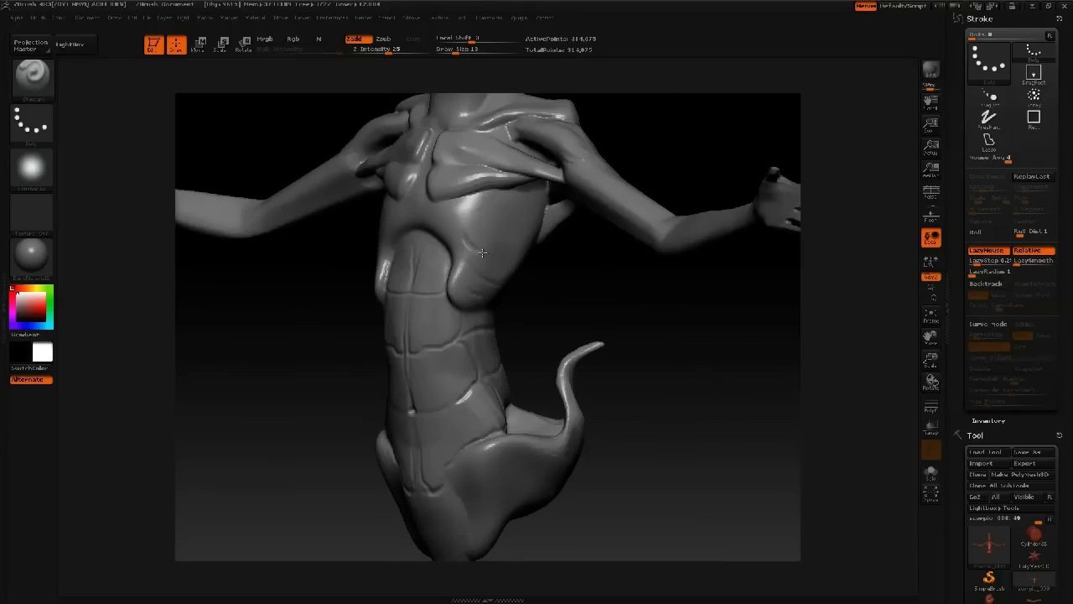
Step: Carve curved rib grooves along the side of the ribcage, undoing and redrawing the unwanted stroke
{"action": "left_click_drag", "start_coordinate": [465, 210], "coordinate": [524, 249], "text": "alt"}
{"action": "right_click_drag", "start_coordinate": [493, 210], "coordinate": [461, 220]}
{"action": "key", "text": "ctrl+z"}
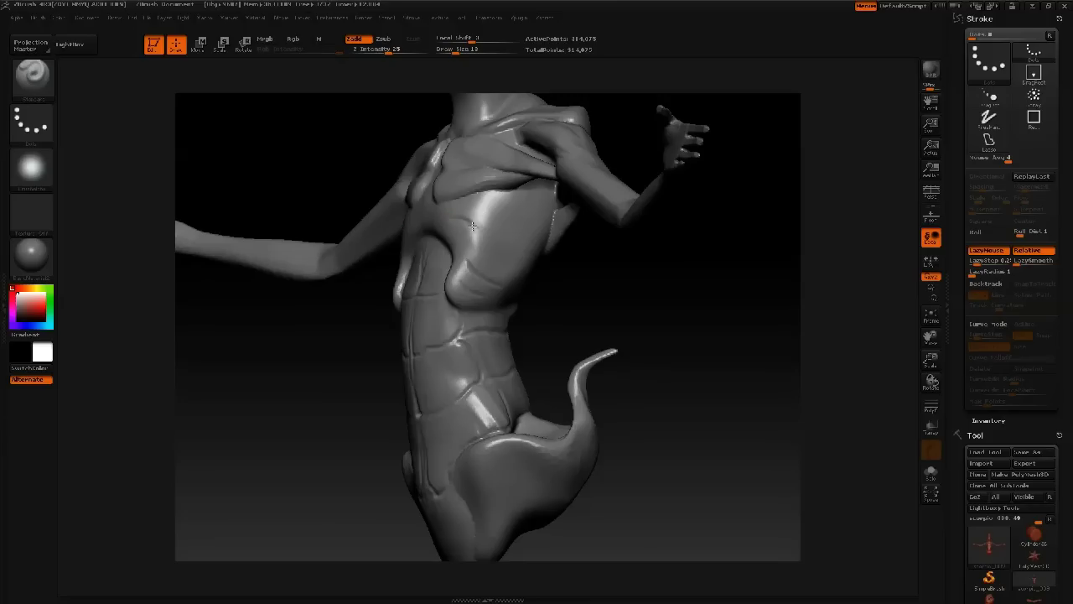
{"action": "left_click_drag", "start_coordinate": [457, 229], "coordinate": [478, 268]}
{"action": "left_click_drag", "start_coordinate": [465, 212], "coordinate": [477, 224]}
{"action": "left_click_drag", "start_coordinate": [512, 271], "coordinate": [527, 273]}
{"action": "left_click_drag", "start_coordinate": [477, 198], "coordinate": [497, 216]}
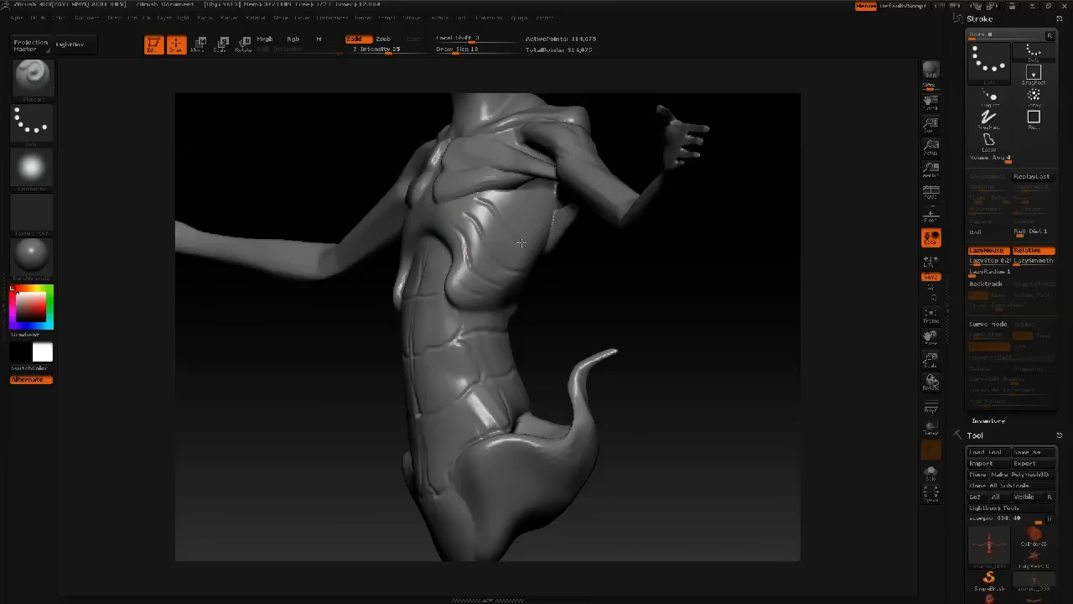
Step: Continue the rib grooves around the back and add another groove at the front of the ribcage
{"action": "left_click_drag", "start_coordinate": [633, 254], "coordinate": [525, 275]}
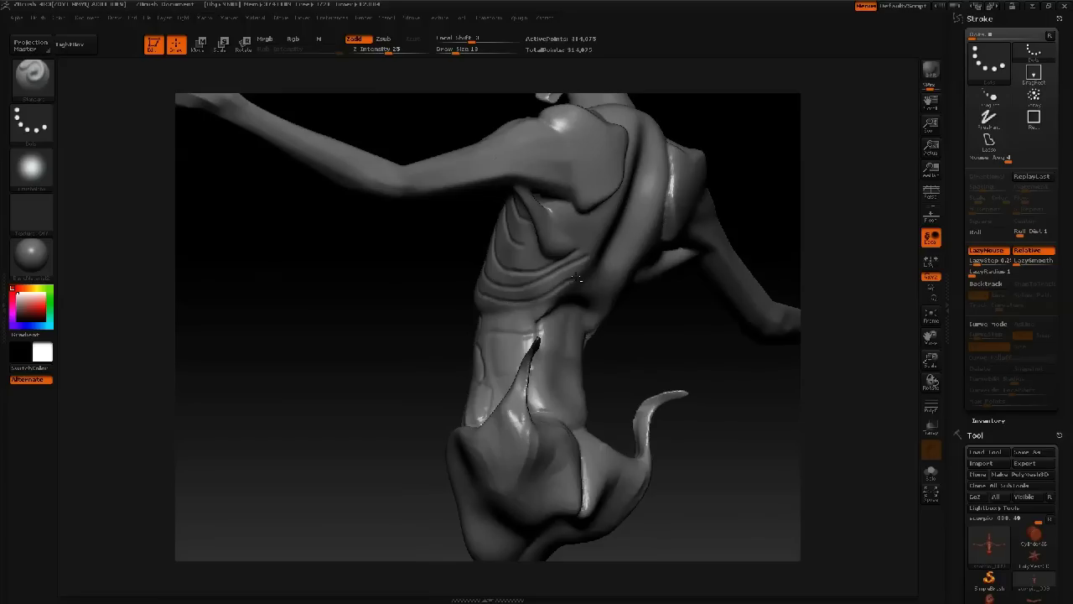
{"action": "right_click_drag", "start_coordinate": [564, 263], "coordinate": [539, 250]}
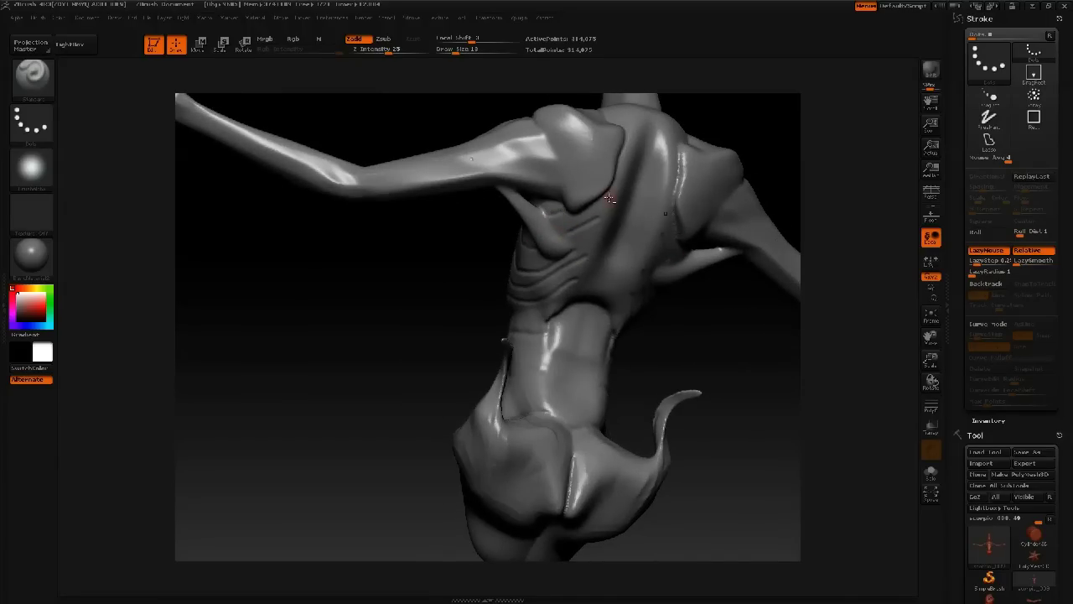
{"action": "left_click_drag", "start_coordinate": [602, 239], "coordinate": [559, 298]}
{"action": "right_click_drag", "start_coordinate": [552, 276], "coordinate": [650, 250]}
{"action": "mouse_move", "coordinate": [515, 249]}
{"action": "right_mouse_down"}
{"action": "mouse_move", "coordinate": [528, 254]}
{"action": "mouse_move", "coordinate": [525, 269]}
{"action": "right_mouse_up"}
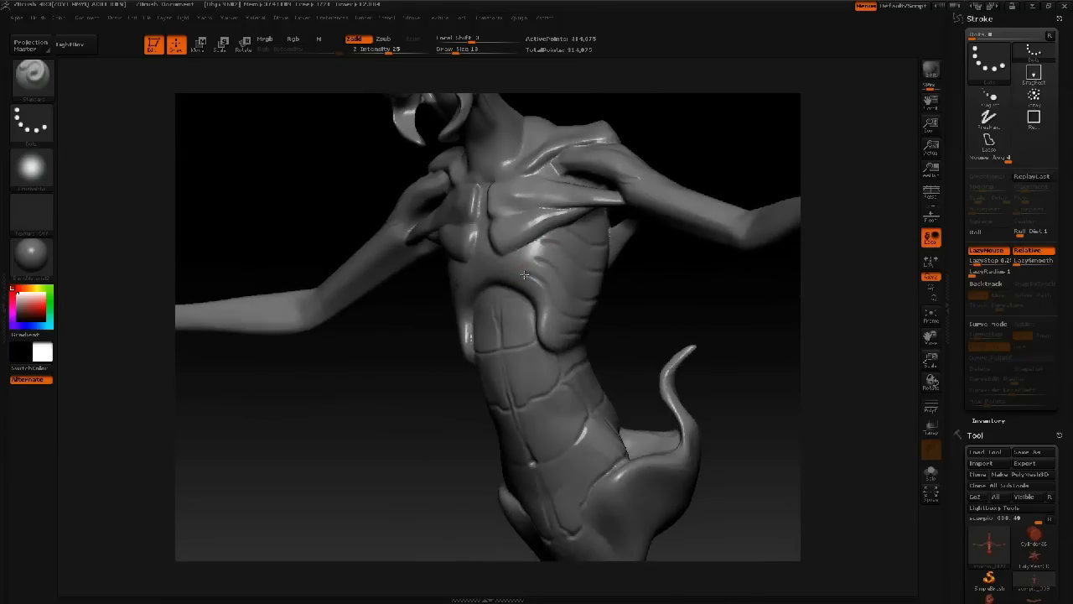
{"action": "left_click_drag", "start_coordinate": [537, 256], "coordinate": [505, 260]}
{"action": "right_click_drag", "start_coordinate": [468, 274], "coordinate": [490, 280]}
Step: Switch to the Move brush, adjust its size and reshape the sternum and lower front of the ribcage
{"action": "key", "text": "b"}
{"action": "key", "text": "m"}
{"action": "key", "text": "v"}
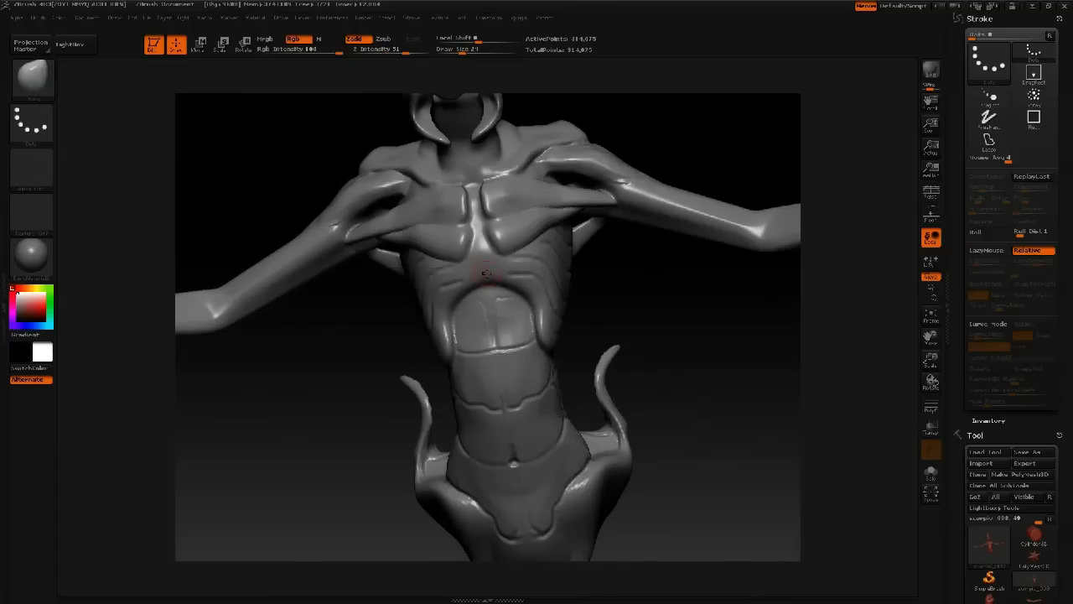
{"action": "mouse_move", "coordinate": [479, 293]}
{"action": "right_mouse_down"}
{"action": "mouse_move", "coordinate": [466, 280]}
{"action": "mouse_move", "coordinate": [485, 285]}
{"action": "mouse_move", "coordinate": [496, 223]}
{"action": "mouse_move", "coordinate": [453, 379]}
{"action": "right_mouse_up"}
{"action": "key", "text": "space"}
{"action": "left_click_drag", "start_coordinate": [447, 378], "coordinate": [469, 370]}
{"action": "right_click_drag", "start_coordinate": [496, 352], "coordinate": [466, 369]}
{"action": "left_click_drag", "start_coordinate": [465, 371], "coordinate": [429, 370]}
{"action": "mouse_move", "coordinate": [429, 371]}
{"action": "right_mouse_down", "text": "ctrl"}
{"action": "mouse_move", "coordinate": [399, 251]}
{"action": "mouse_move", "coordinate": [427, 299]}
{"action": "mouse_move", "coordinate": [395, 304]}
{"action": "mouse_move", "coordinate": [401, 322]}
{"action": "right_mouse_up", "text": "ctrl"}
{"action": "right_click_drag", "start_coordinate": [401, 322], "coordinate": [418, 257], "text": "alt"}
{"action": "mouse_move", "coordinate": [414, 305]}
{"action": "right_mouse_down"}
{"action": "mouse_move", "coordinate": [424, 329]}
{"action": "mouse_move", "coordinate": [401, 381]}
{"action": "right_mouse_up"}
{"action": "mouse_move", "coordinate": [335, 331]}
{"action": "right_mouse_down", "text": "alt"}
{"action": "mouse_move", "coordinate": [371, 358]}
{"action": "mouse_move", "coordinate": [364, 367]}
{"action": "mouse_move", "coordinate": [375, 357]}
{"action": "right_mouse_up", "text": "alt"}
Step: Resize the brush and nudge the ribcage's lower front edge outward in side view
{"action": "key", "text": "space"}
{"action": "mouse_move", "coordinate": [376, 356]}
{"action": "left_mouse_down"}
{"action": "mouse_move", "coordinate": [392, 356]}
{"action": "mouse_move", "coordinate": [366, 337]}
{"action": "left_mouse_up"}
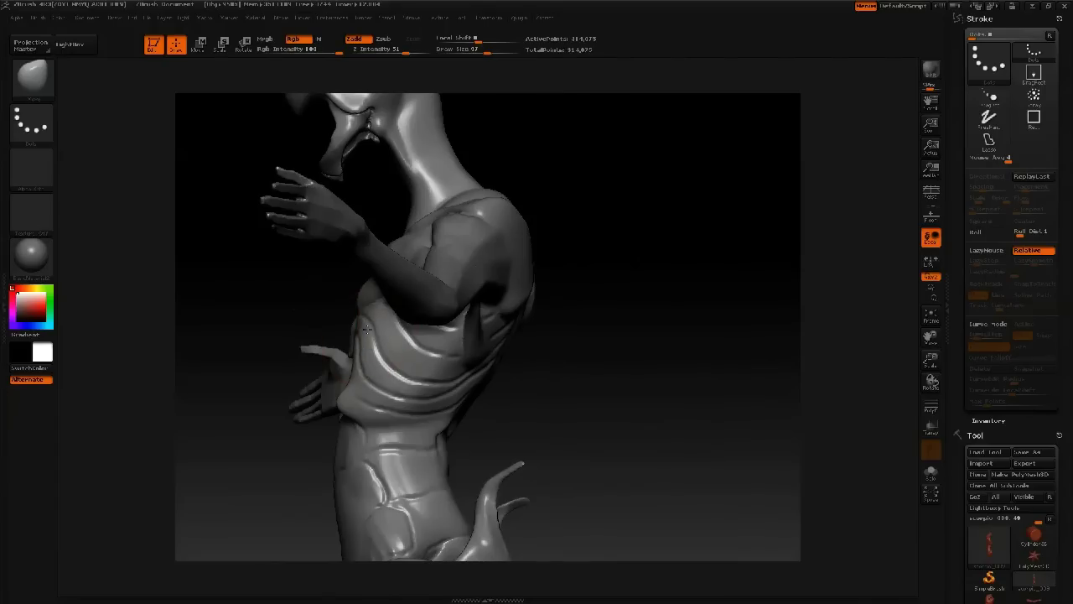
{"action": "left_click_drag", "start_coordinate": [346, 389], "coordinate": [341, 392]}
{"action": "mouse_move", "coordinate": [346, 387]}
{"action": "right_mouse_down", "text": "alt"}
{"action": "mouse_move", "coordinate": [353, 452]}
{"action": "mouse_move", "coordinate": [370, 406]}
{"action": "mouse_move", "coordinate": [405, 409]}
{"action": "right_mouse_up", "text": "alt"}
{"action": "left_click_drag", "start_coordinate": [369, 410], "coordinate": [366, 409]}
{"action": "right_click_drag", "start_coordinate": [366, 409], "coordinate": [369, 408]}
{"action": "right_click_drag", "start_coordinate": [442, 381], "coordinate": [503, 379]}
{"action": "mouse_move", "coordinate": [373, 247]}
{"action": "right_mouse_down"}
{"action": "mouse_move", "coordinate": [433, 337]}
{"action": "mouse_move", "coordinate": [411, 290]}
{"action": "mouse_move", "coordinate": [391, 287]}
{"action": "mouse_move", "coordinate": [449, 283]}
{"action": "mouse_move", "coordinate": [483, 317]}
{"action": "right_mouse_up"}
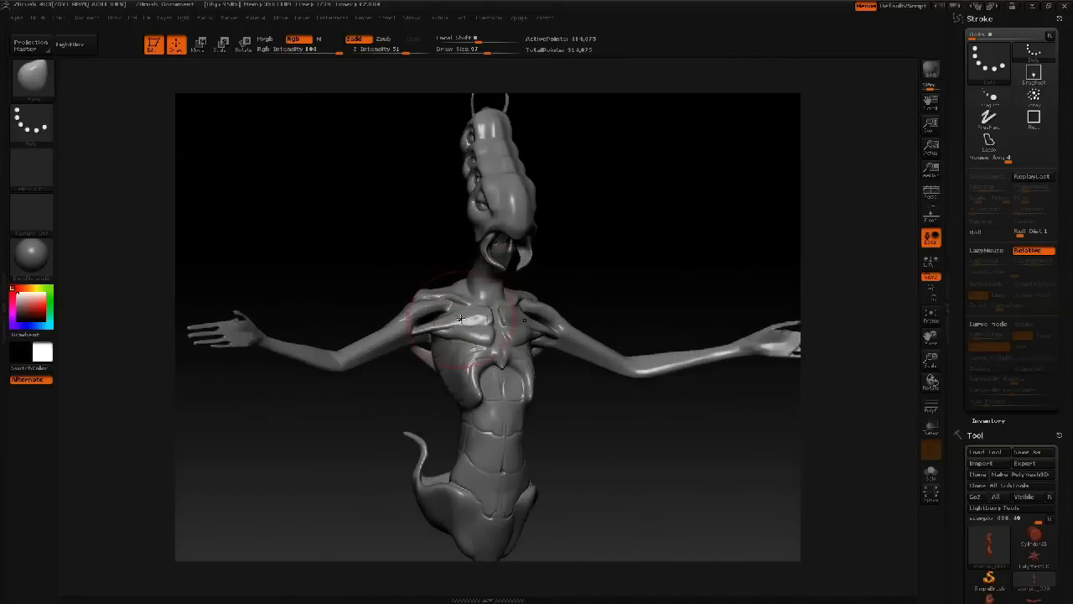
Step: Save the tool as a new version named scorpio_010
{"action": "key", "text": "ctrl+shift+t"}
{"action": "left_click_drag", "start_coordinate": [109, 244], "coordinate": [175, 246]}
{"action": "key", "text": "BackSpace"}
{"action": "key", "text": "BackSpace"}
{"action": "type", "text": "10"}
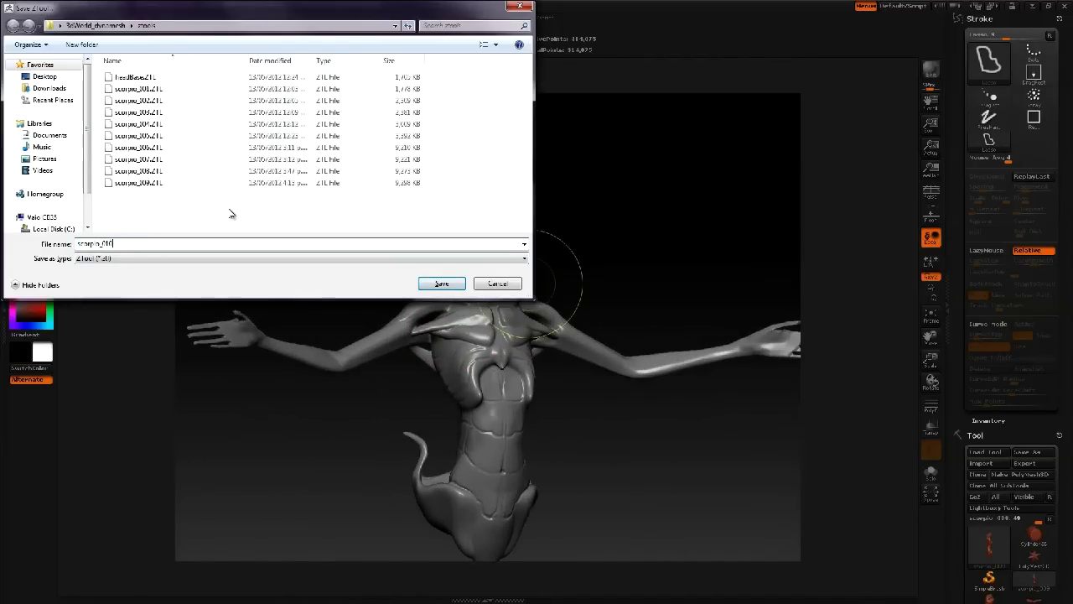
{"action": "key", "text": "Return"}
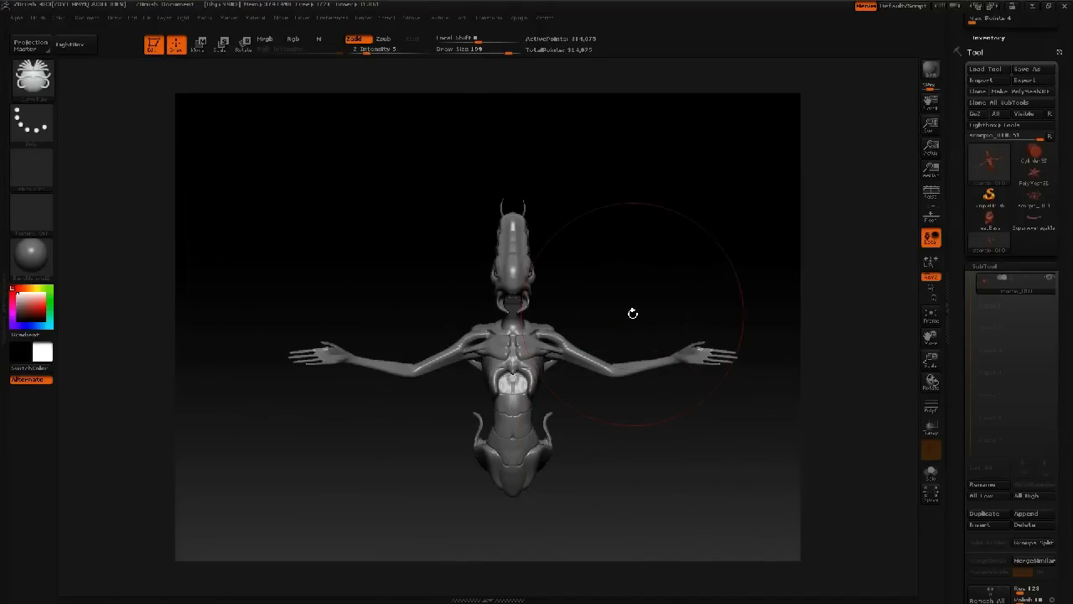
Step: Switch to the Move brush, adjust its size and reshape the base of the neck
{"action": "left_click_drag", "start_coordinate": [508, 201], "coordinate": [501, 254], "text": "alt"}
{"action": "mouse_move", "coordinate": [605, 238]}
{"action": "left_mouse_down", "text": "alt"}
{"action": "mouse_move", "coordinate": [613, 208]}
{"action": "mouse_move", "coordinate": [593, 264]}
{"action": "mouse_move", "coordinate": [575, 257]}
{"action": "mouse_move", "coordinate": [638, 265]}
{"action": "mouse_move", "coordinate": [618, 265]}
{"action": "left_mouse_up", "text": "alt"}
{"action": "key", "text": "space"}
{"action": "left_click_drag", "start_coordinate": [493, 313], "coordinate": [491, 314]}
{"action": "key", "text": "b"}
{"action": "key", "text": "m"}
{"action": "key", "text": "v"}
{"action": "key", "text": "space"}
{"action": "left_click_drag", "start_coordinate": [485, 351], "coordinate": [475, 351]}
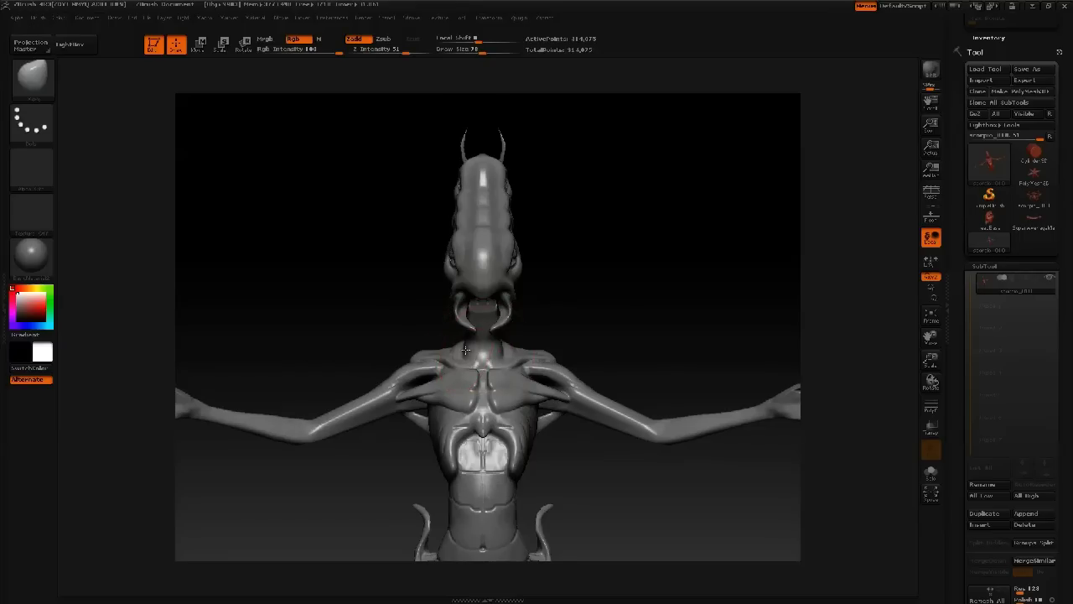
{"action": "left_click_drag", "start_coordinate": [570, 322], "coordinate": [671, 327]}
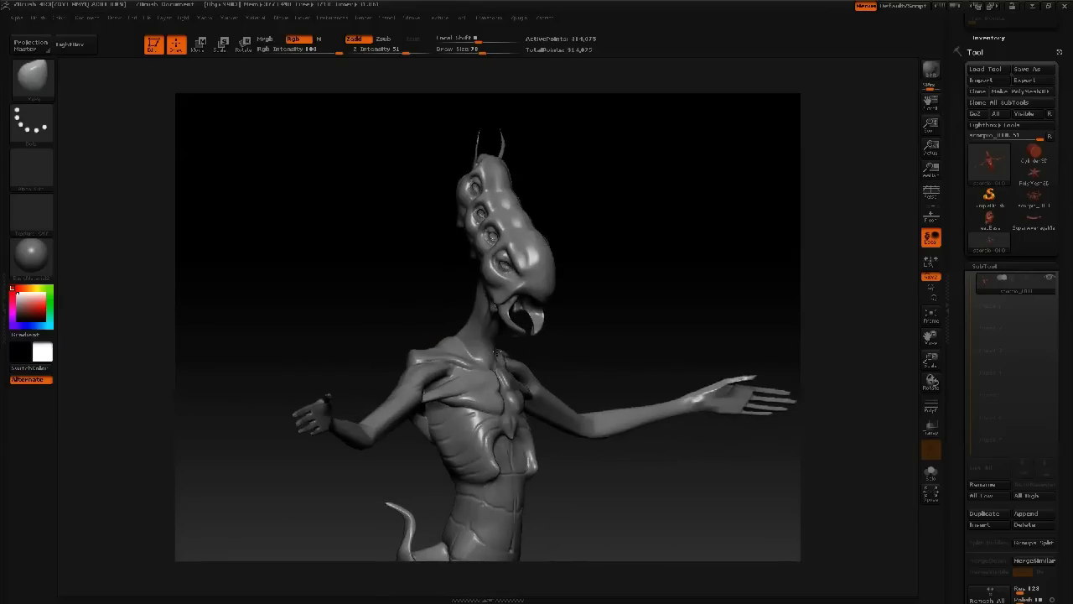
Step: Switch to the CurveTube brush, set its size and draw a tube from behind the head down to the shoulder
{"action": "key", "text": "b"}
{"action": "key", "text": "c"}
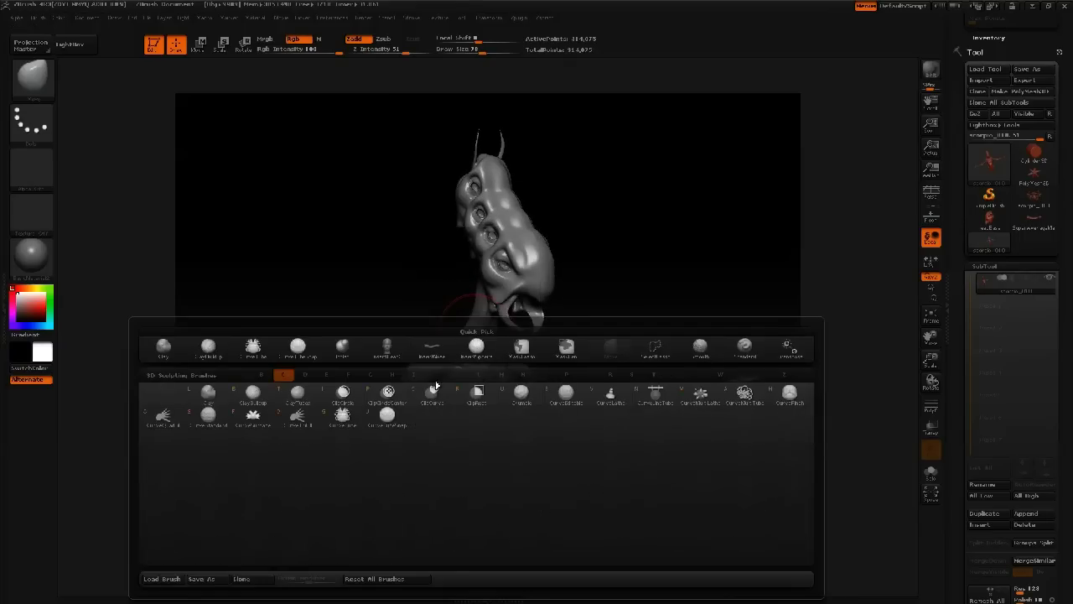
{"action": "left_click", "coordinate": [342, 414]}
{"action": "key", "text": "space"}
{"action": "left_click_drag", "start_coordinate": [438, 337], "coordinate": [419, 338]}
{"action": "left_click_drag", "start_coordinate": [411, 290], "coordinate": [504, 293]}
{"action": "left_click_drag", "start_coordinate": [437, 283], "coordinate": [383, 355]}
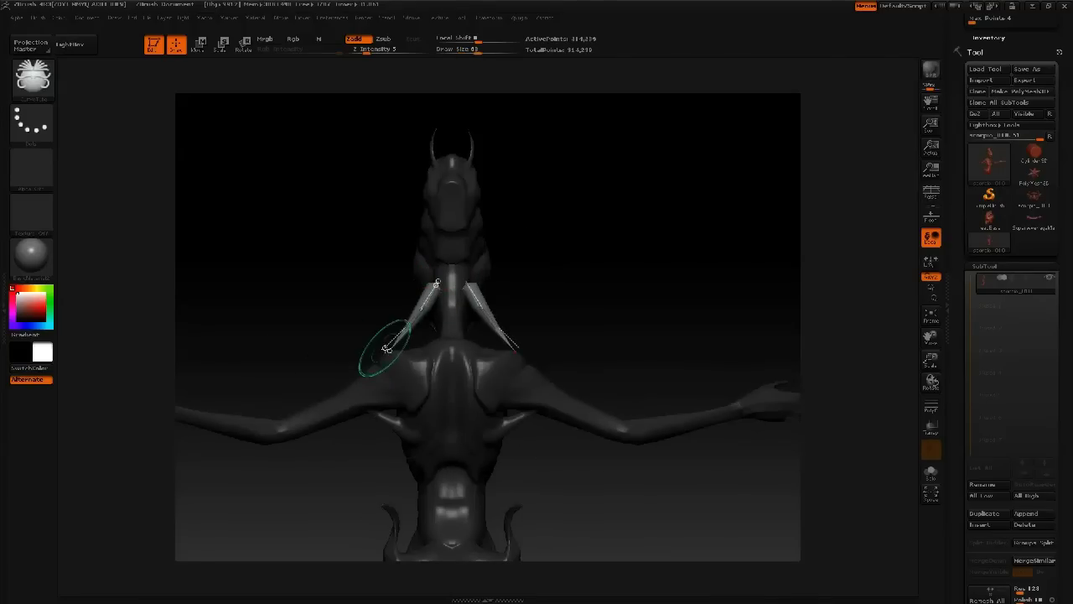
Step: Undo the last tube changes and pull the neck tube's lower end down behind the shoulder
{"action": "key", "text": "ctrl+z"}
{"action": "key", "text": "ctrl+z"}
{"action": "key", "text": "ctrl+z"}
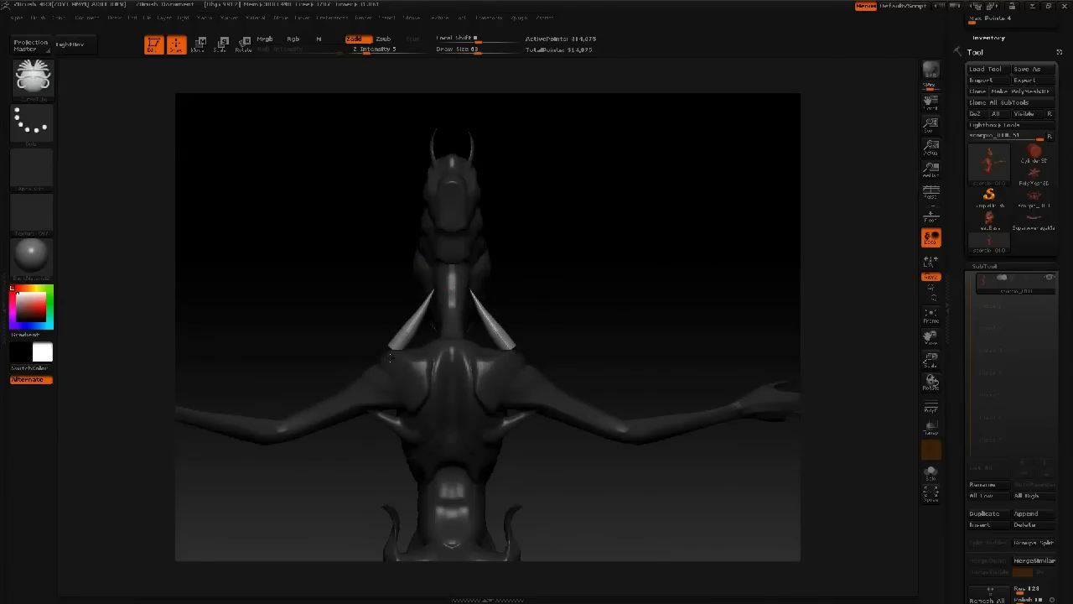
{"action": "left_click_drag", "start_coordinate": [389, 368], "coordinate": [393, 392]}
{"action": "mouse_move", "coordinate": [353, 261]}
{"action": "left_mouse_down"}
{"action": "mouse_move", "coordinate": [395, 288]}
{"action": "mouse_move", "coordinate": [378, 340]}
{"action": "left_mouse_up"}
{"action": "key", "text": "bracketright"}
{"action": "key", "text": "bracketright"}
{"action": "key", "text": "bracketright"}
{"action": "left_click_drag", "start_coordinate": [344, 411], "coordinate": [379, 390]}
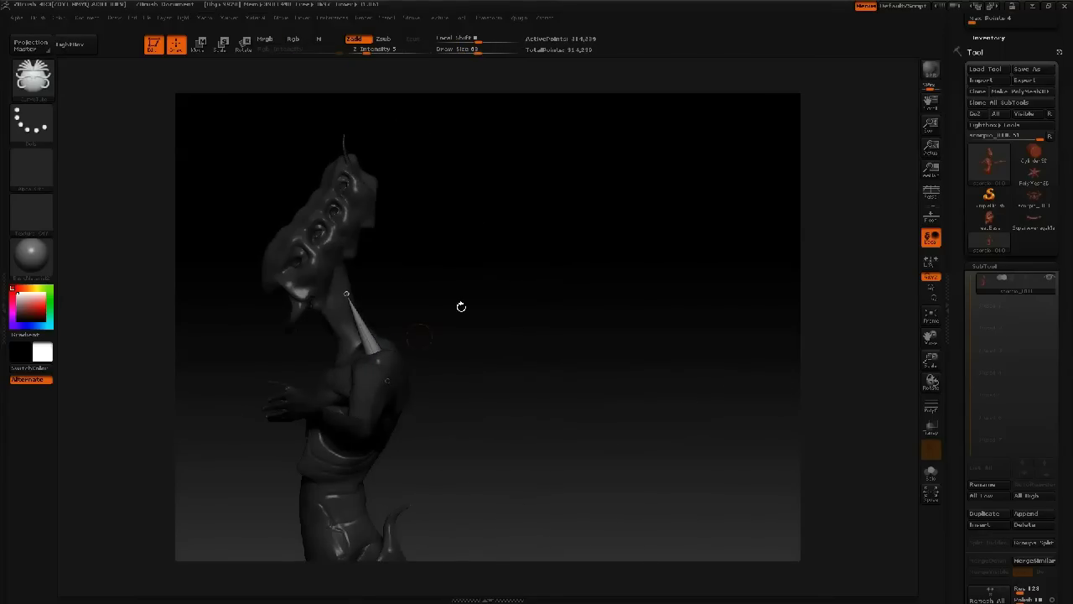
Step: View the creature from the front and try several draw sizes to thicken the lower ends of the neck tubes
{"action": "key", "text": "bracketleft"}
{"action": "key", "text": "bracketleft"}
{"action": "key", "text": "bracketleft"}
{"action": "left_click_drag", "start_coordinate": [498, 290], "coordinate": [549, 296]}
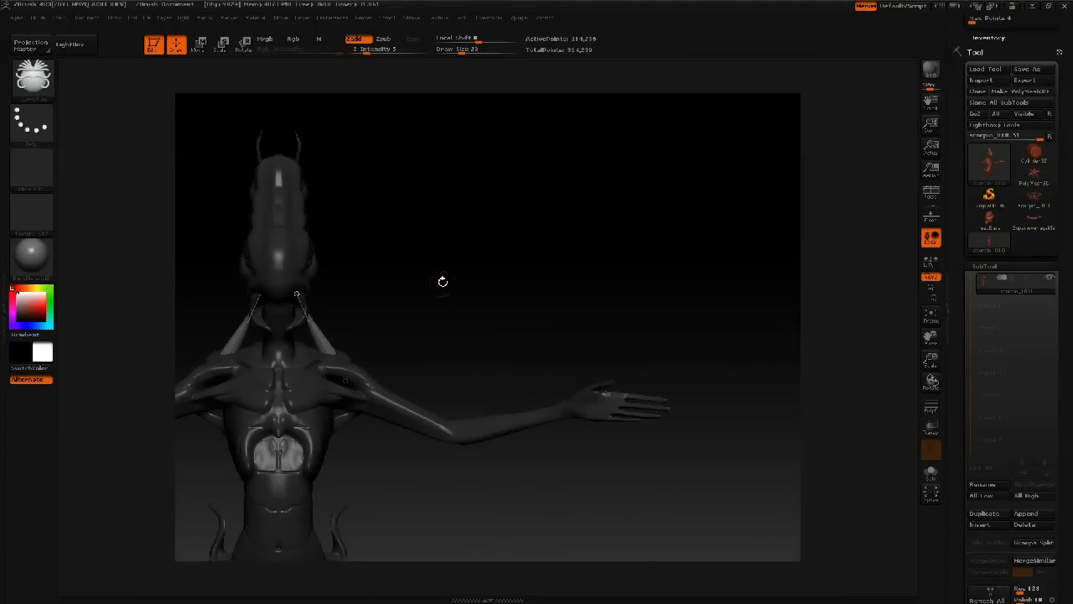
{"action": "left_click_drag", "start_coordinate": [443, 282], "coordinate": [552, 269], "text": "alt"}
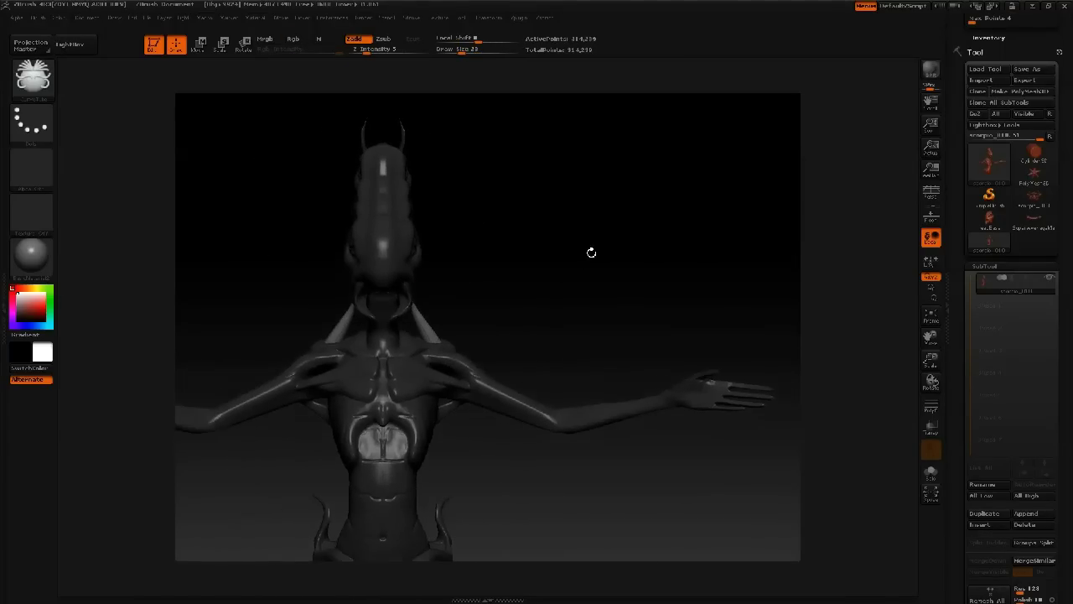
{"action": "key", "text": "space"}
{"action": "left_click_drag", "start_coordinate": [457, 331], "coordinate": [469, 333]}
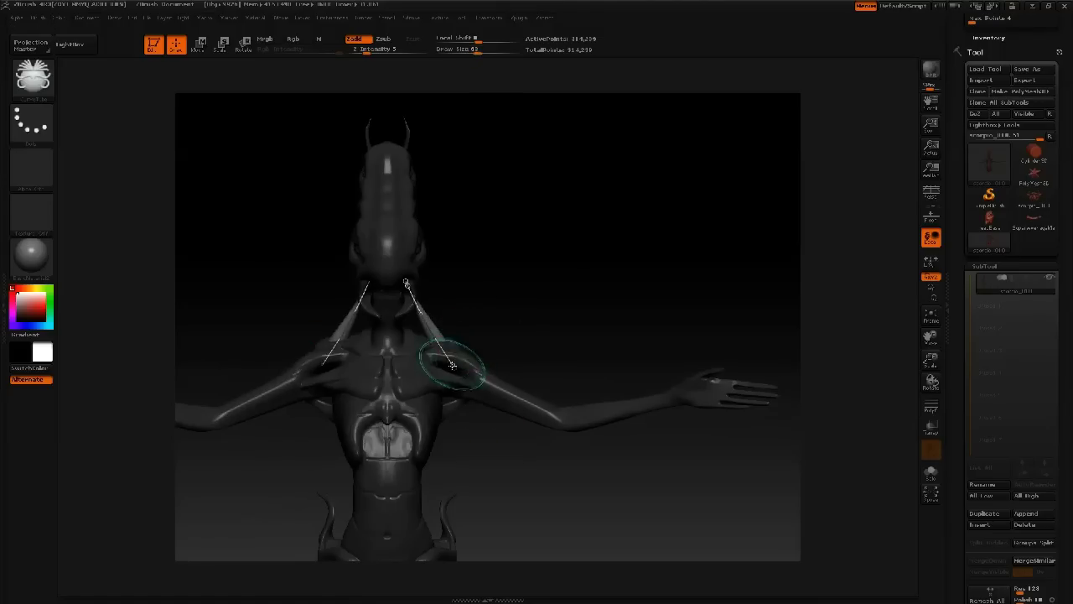
{"action": "left_click", "coordinate": [455, 368]}
{"action": "key", "text": "space"}
{"action": "left_click_drag", "start_coordinate": [455, 367], "coordinate": [451, 368]}
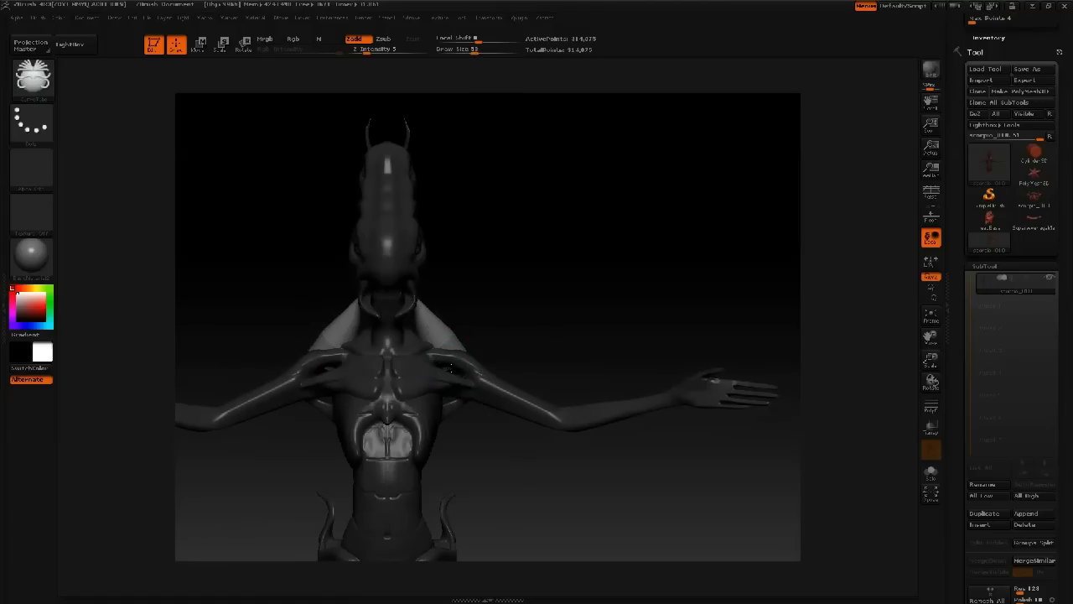
{"action": "key", "text": "space"}
{"action": "left_click_drag", "start_coordinate": [454, 367], "coordinate": [454, 362]}
{"action": "left_click", "coordinate": [453, 365]}
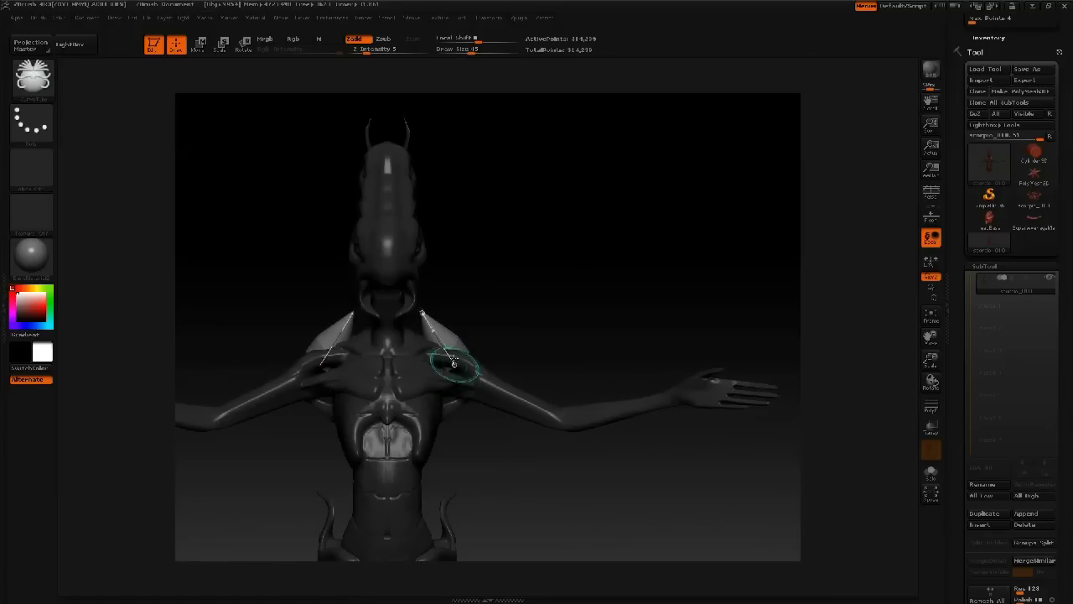
Step: Try to pull the neck tubes off the body beside the head and flare their outer ends
{"action": "mouse_move", "coordinate": [423, 313]}
{"action": "left_mouse_down"}
{"action": "mouse_move", "coordinate": [427, 297]}
{"action": "mouse_move", "coordinate": [448, 366]}
{"action": "mouse_move", "coordinate": [512, 310]}
{"action": "mouse_move", "coordinate": [496, 306]}
{"action": "left_mouse_up"}
{"action": "key", "text": "space"}
{"action": "left_click", "coordinate": [456, 360]}
{"action": "key", "text": "space"}
{"action": "left_click", "coordinate": [508, 309]}
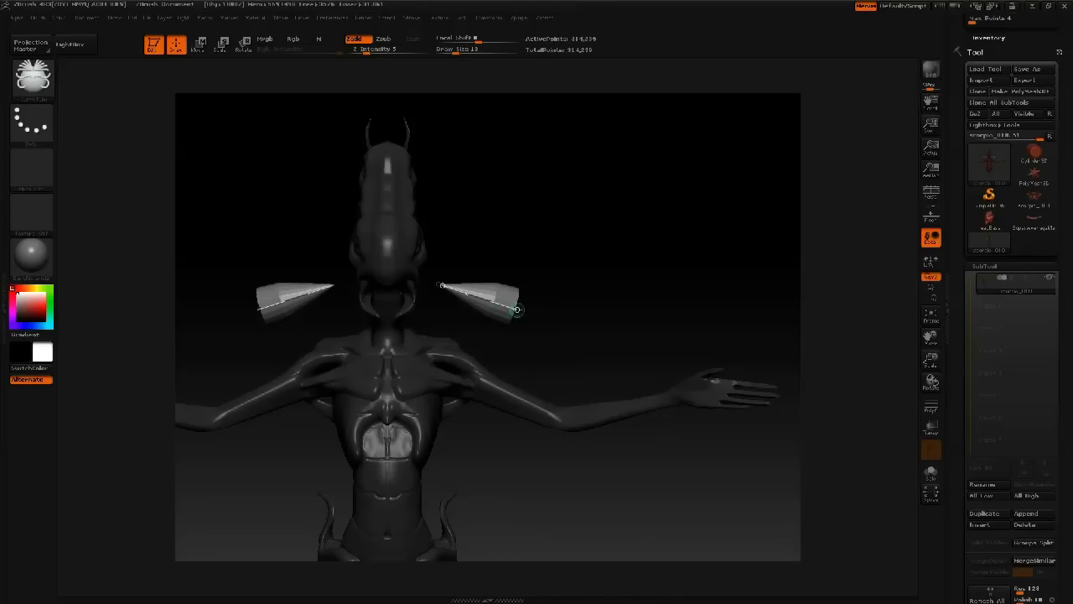
{"action": "left_click", "coordinate": [517, 310]}
{"action": "left_click_drag", "start_coordinate": [554, 316], "coordinate": [551, 353], "text": "alt"}
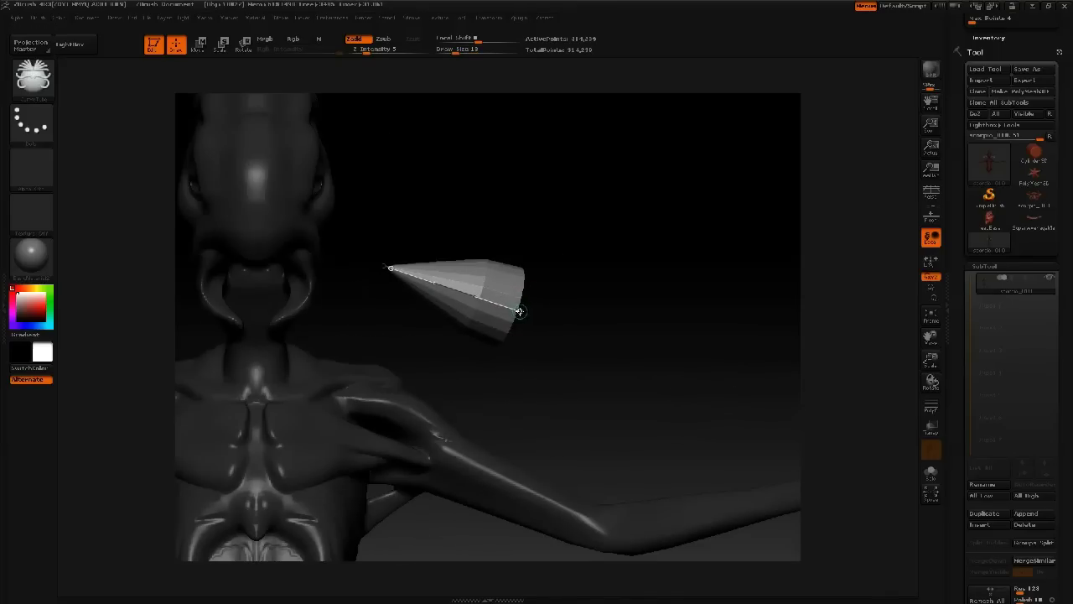
{"action": "mouse_move", "coordinate": [549, 258]}
{"action": "left_mouse_down"}
{"action": "mouse_move", "coordinate": [551, 226]}
{"action": "mouse_move", "coordinate": [541, 252]}
{"action": "mouse_move", "coordinate": [537, 220]}
{"action": "mouse_move", "coordinate": [525, 239]}
{"action": "left_mouse_up"}
Step: Switch to the Move brush and try to bend the detached tubes back towards the neck and shoulders
{"action": "key", "text": "space"}
{"action": "left_click_drag", "start_coordinate": [464, 265], "coordinate": [479, 290]}
{"action": "key", "text": "b"}
{"action": "key", "text": "m"}
{"action": "key", "text": "v"}
{"action": "key", "text": "space"}
{"action": "left_click_drag", "start_coordinate": [399, 287], "coordinate": [357, 273]}
{"action": "key", "text": "space"}
{"action": "left_click_drag", "start_coordinate": [515, 316], "coordinate": [491, 345]}
{"action": "key", "text": "space"}
{"action": "left_click_drag", "start_coordinate": [476, 313], "coordinate": [455, 357]}
Step: Undo the bending of the detached tubes
{"action": "key", "text": "ctrl+z"}
{"action": "key", "text": "ctrl+z"}
{"action": "key", "text": "ctrl+z"}
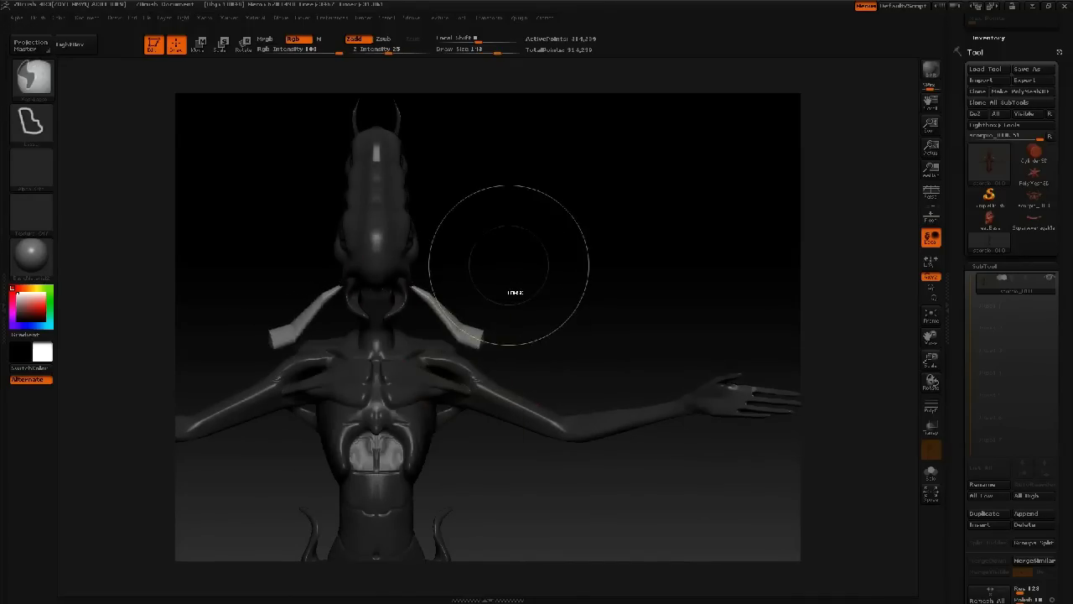
{"action": "key", "text": "ctrl+z"}
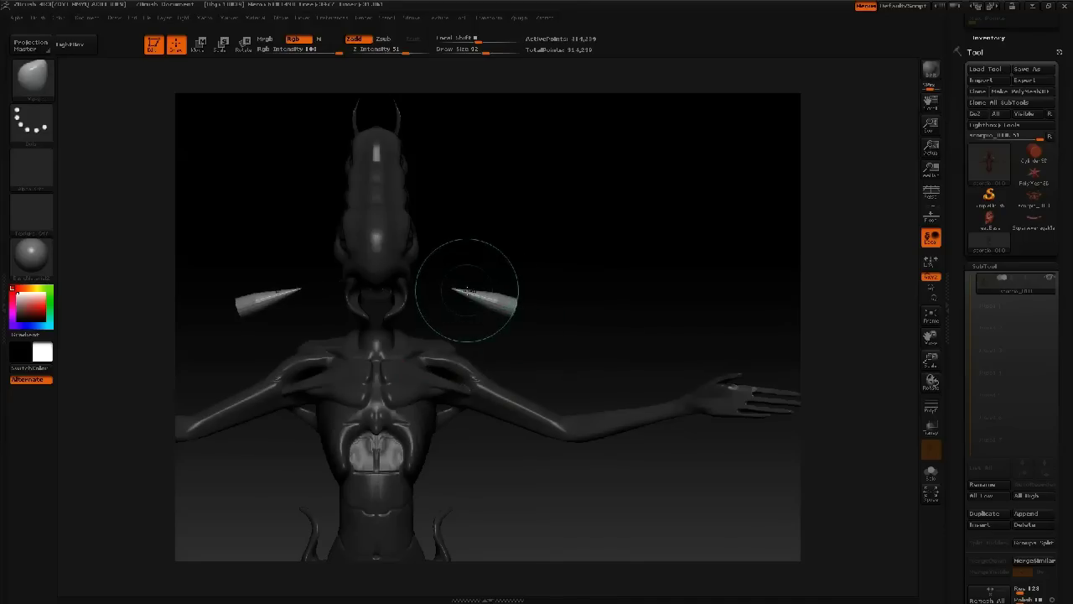
{"action": "key", "text": "ctrl+z"}
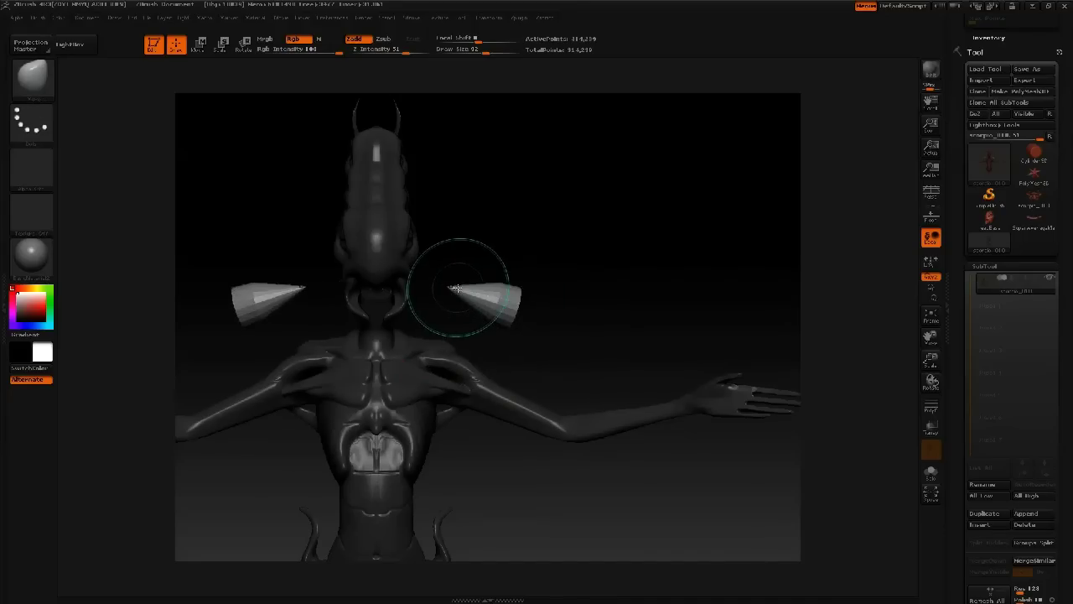
Step: Try to move the flared tubes' tips towards the neck with the Move brush and compare them from the side
{"action": "left_click_drag", "start_coordinate": [446, 291], "coordinate": [411, 276]}
{"action": "key", "text": "space"}
{"action": "left_click_drag", "start_coordinate": [460, 314], "coordinate": [493, 316]}
{"action": "left_click_drag", "start_coordinate": [628, 322], "coordinate": [537, 326]}
Step: Undo the tube edits back to the slim tubes running from the head to the shoulders
{"action": "key", "text": "ctrl+z"}
{"action": "key", "text": "ctrl+z"}
{"action": "key", "text": "ctrl+z"}
{"action": "key", "text": "ctrl+z"}
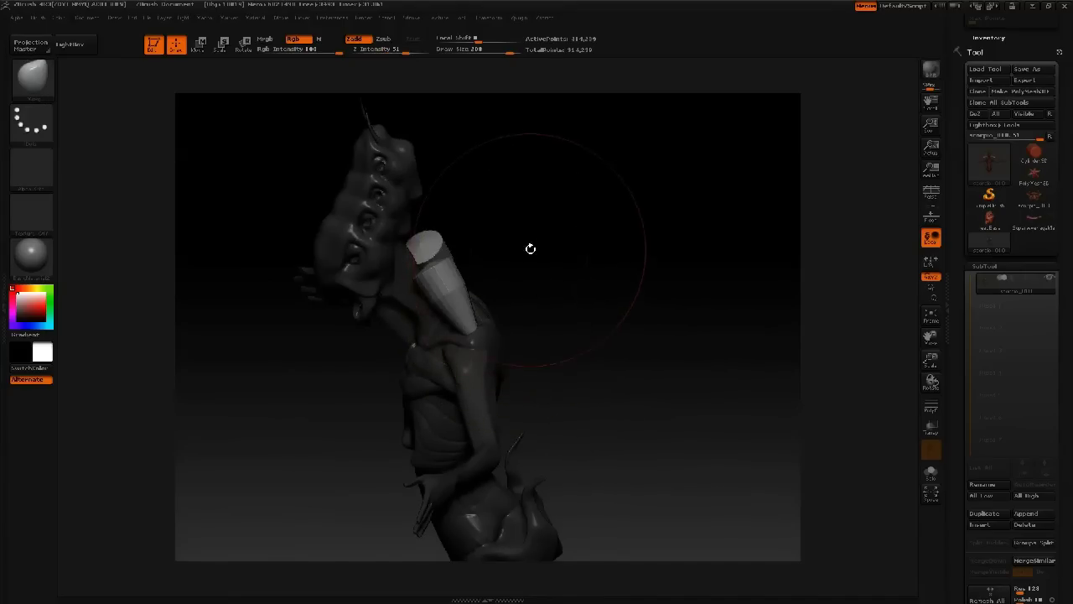
{"action": "key", "text": "ctrl+z"}
{"action": "key", "text": "ctrl+z"}
{"action": "key", "text": "ctrl+z"}
{"action": "key", "text": "ctrl+z"}
{"action": "key", "text": "ctrl+z"}
{"action": "key", "text": "ctrl+z"}
{"action": "key", "text": "ctrl+z"}
Step: Enable Curve Mode for the Move brush, set the CurveEdit Radius to 132 and pull the tube's upper end up behind the head
{"action": "mouse_move", "coordinate": [528, 257]}
{"action": "left_mouse_down"}
{"action": "mouse_move", "coordinate": [561, 225]}
{"action": "mouse_move", "coordinate": [547, 226]}
{"action": "left_mouse_up"}
{"action": "mouse_move", "coordinate": [439, 282]}
{"action": "left_mouse_down"}
{"action": "mouse_move", "coordinate": [431, 265]}
{"action": "mouse_move", "coordinate": [415, 266]}
{"action": "left_mouse_up"}
{"action": "key", "text": "bracketleft"}
{"action": "key", "text": "bracketleft"}
{"action": "key", "text": "bracketleft"}
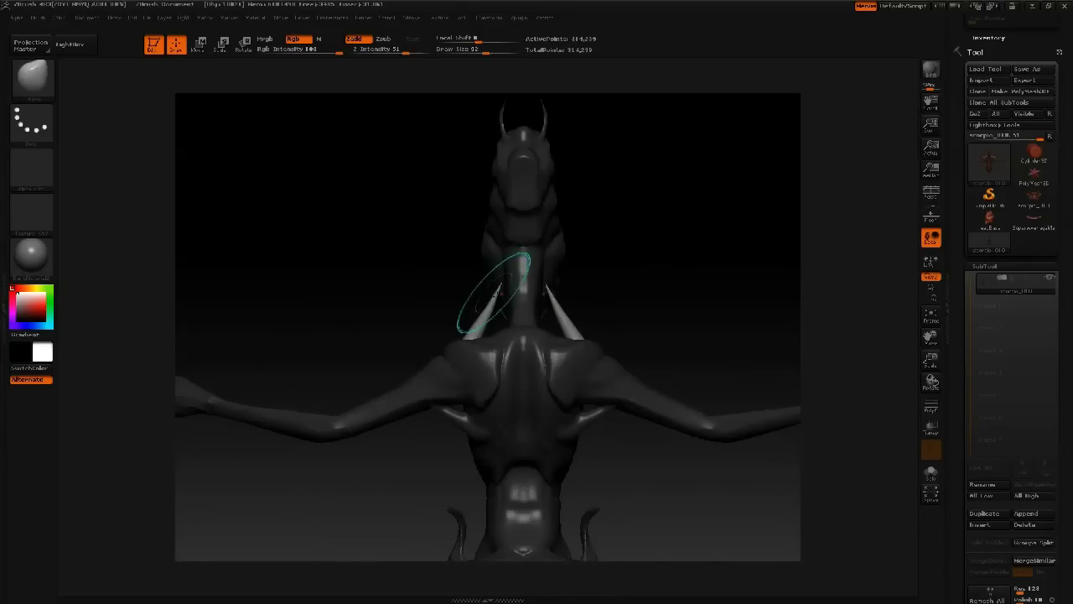
{"action": "left_click_drag", "start_coordinate": [957, 389], "coordinate": [920, 525]}
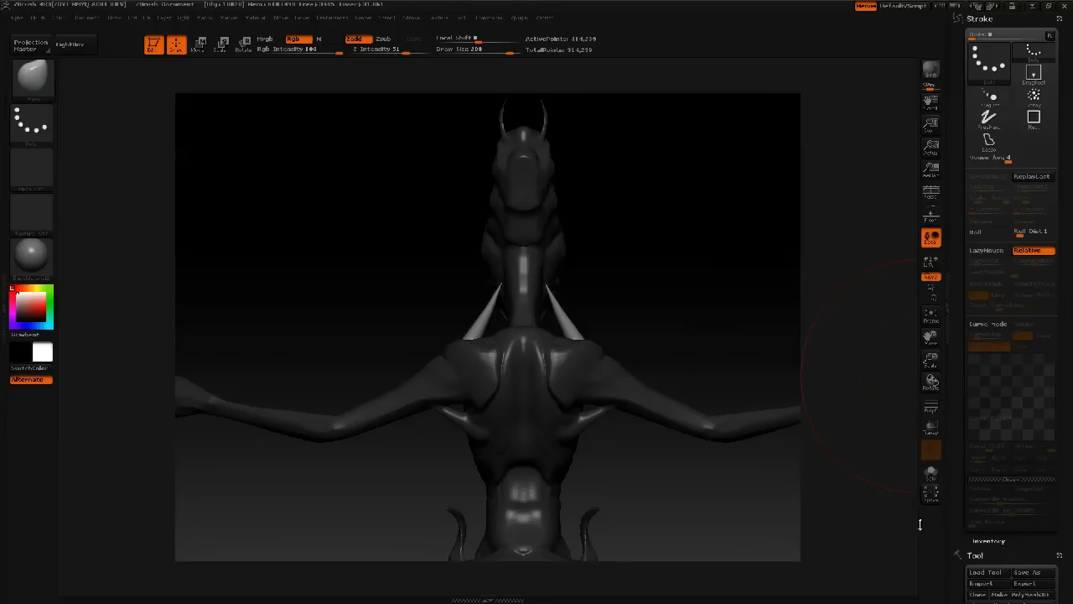
{"action": "left_click", "coordinate": [1006, 325]}
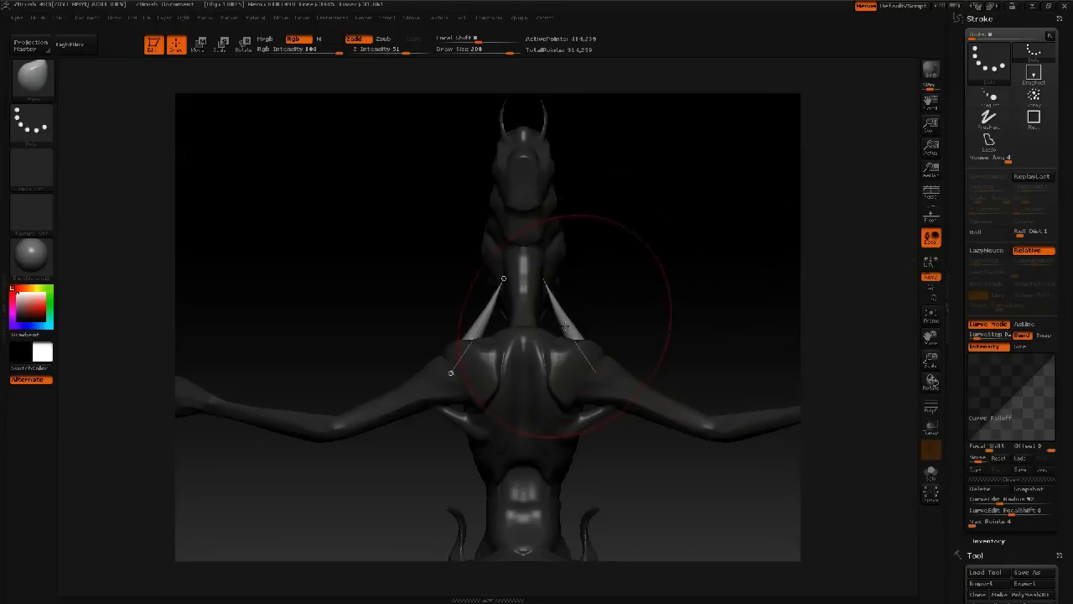
{"action": "left_click_drag", "start_coordinate": [958, 423], "coordinate": [964, 370]}
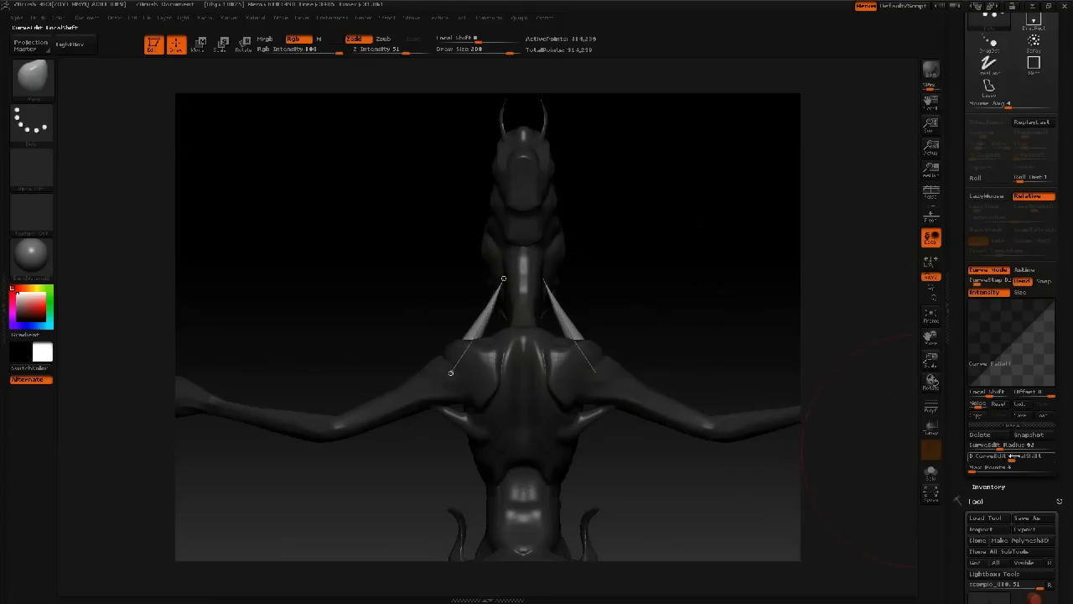
{"action": "left_click_drag", "start_coordinate": [1002, 447], "coordinate": [1012, 448]}
{"action": "left_click_drag", "start_coordinate": [504, 278], "coordinate": [506, 263]}
Step: Try to reshape the neck tube from the side with the Move brush and undo the attempts
{"action": "mouse_move", "coordinate": [388, 257]}
{"action": "left_mouse_down"}
{"action": "mouse_move", "coordinate": [567, 238]}
{"action": "mouse_move", "coordinate": [726, 241]}
{"action": "left_mouse_up"}
{"action": "key", "text": "space"}
{"action": "mouse_move", "coordinate": [555, 251]}
{"action": "left_mouse_down"}
{"action": "mouse_move", "coordinate": [531, 252]}
{"action": "mouse_move", "coordinate": [543, 275]}
{"action": "mouse_move", "coordinate": [535, 254]}
{"action": "mouse_move", "coordinate": [507, 273]}
{"action": "mouse_move", "coordinate": [518, 258]}
{"action": "left_mouse_up"}
{"action": "key", "text": "ctrl+z"}
{"action": "key", "text": "ctrl+z"}
{"action": "left_click_drag", "start_coordinate": [342, 219], "coordinate": [477, 228], "text": "shift"}
{"action": "left_click_drag", "start_coordinate": [519, 284], "coordinate": [468, 279]}
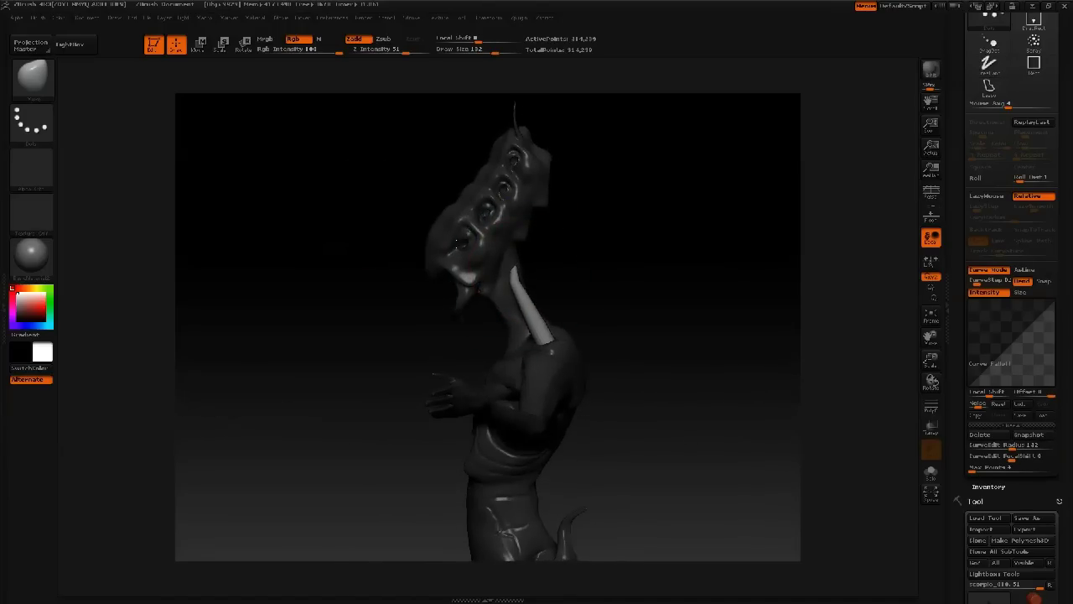
{"action": "key", "text": "ctrl+z"}
{"action": "key", "text": "ctrl+z"}
{"action": "key", "text": "ctrl+z"}
Step: Clear the mask and fuse the neck tubes to the body by remeshing with DynaMesh
{"action": "left_click_drag", "start_coordinate": [307, 238], "coordinate": [416, 269], "text": "shift"}
{"action": "key", "text": "bracketleft"}
{"action": "key", "text": "bracketleft"}
{"action": "key", "text": "bracketleft"}
{"action": "left_click", "coordinate": [407, 299], "text": "ctrl"}
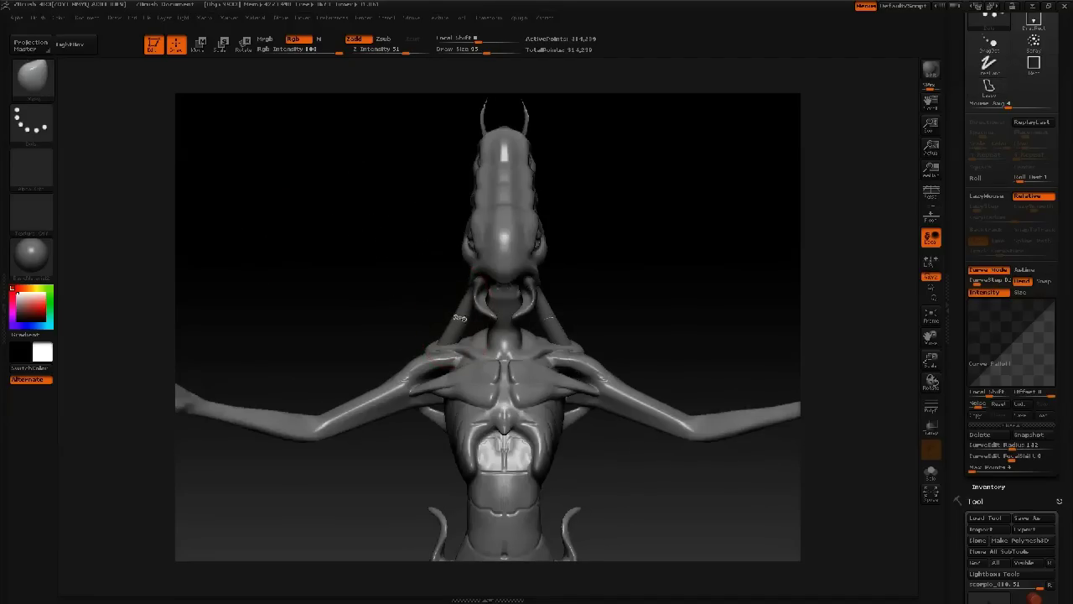
{"action": "key", "text": "ctrl+z"}
{"action": "key", "text": "bracketright"}
{"action": "key", "text": "bracketright"}
{"action": "key", "text": "bracketright"}
{"action": "left_click_drag", "start_coordinate": [475, 313], "coordinate": [460, 318]}
{"action": "left_click_drag", "start_coordinate": [426, 282], "coordinate": [402, 227], "text": "ctrl"}
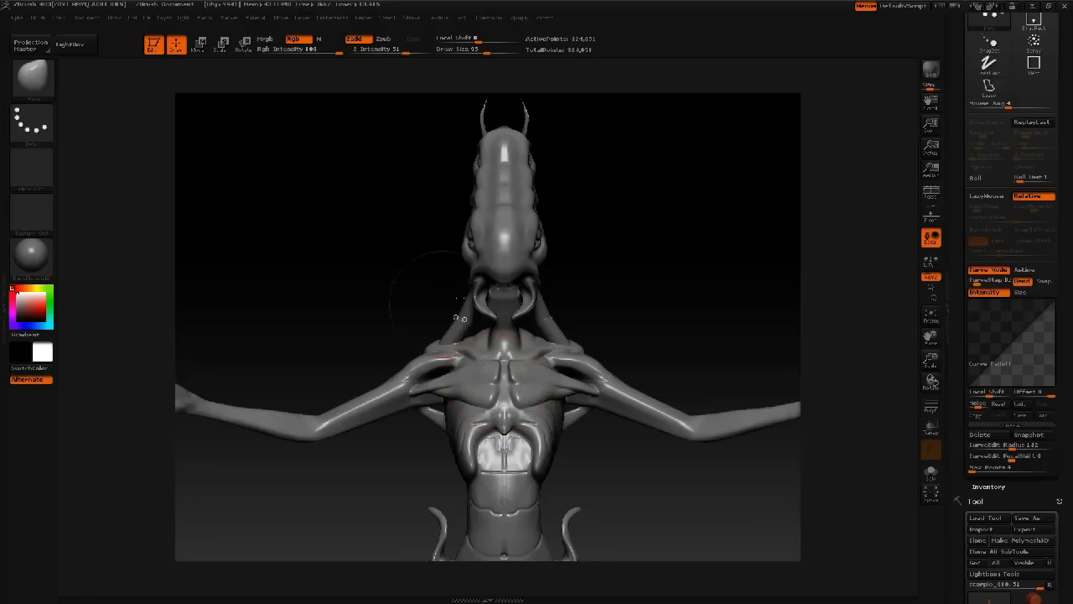
Step: Set the Move brush's draw size to 67 and turn off its Curve Mode
{"action": "left_click_drag", "start_coordinate": [410, 291], "coordinate": [522, 305]}
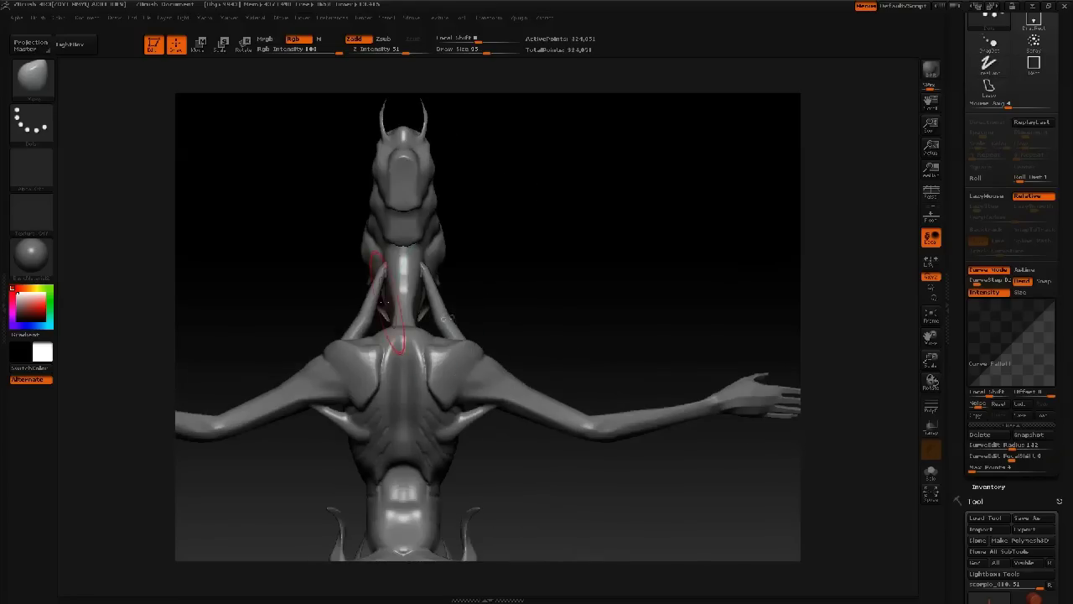
{"action": "key", "text": "space"}
{"action": "left_click_drag", "start_coordinate": [367, 300], "coordinate": [373, 305]}
{"action": "key", "text": "shift"}
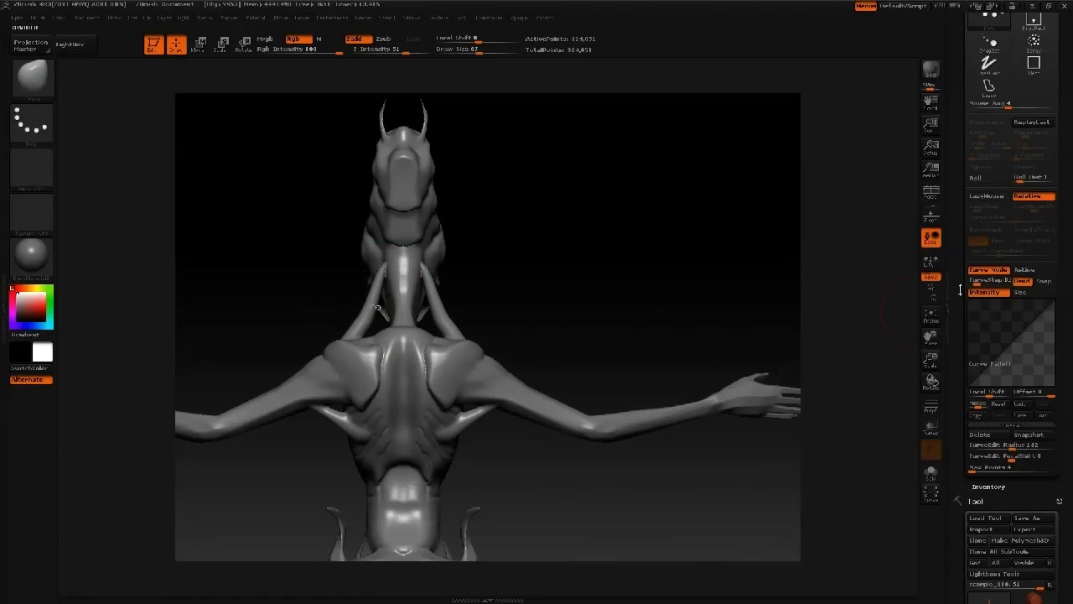
{"action": "left_click", "coordinate": [994, 271]}
Step: Smooth and reshape the fused neck muscles between the head and shoulders from the back and front
{"action": "left_click_drag", "start_coordinate": [530, 215], "coordinate": [513, 245]}
{"action": "right_click", "coordinate": [360, 305]}
{"action": "right_click_drag", "start_coordinate": [358, 304], "coordinate": [377, 277]}
{"action": "mouse_move", "coordinate": [383, 276]}
{"action": "left_mouse_down"}
{"action": "mouse_move", "coordinate": [391, 255]}
{"action": "mouse_move", "coordinate": [389, 265]}
{"action": "left_mouse_up"}
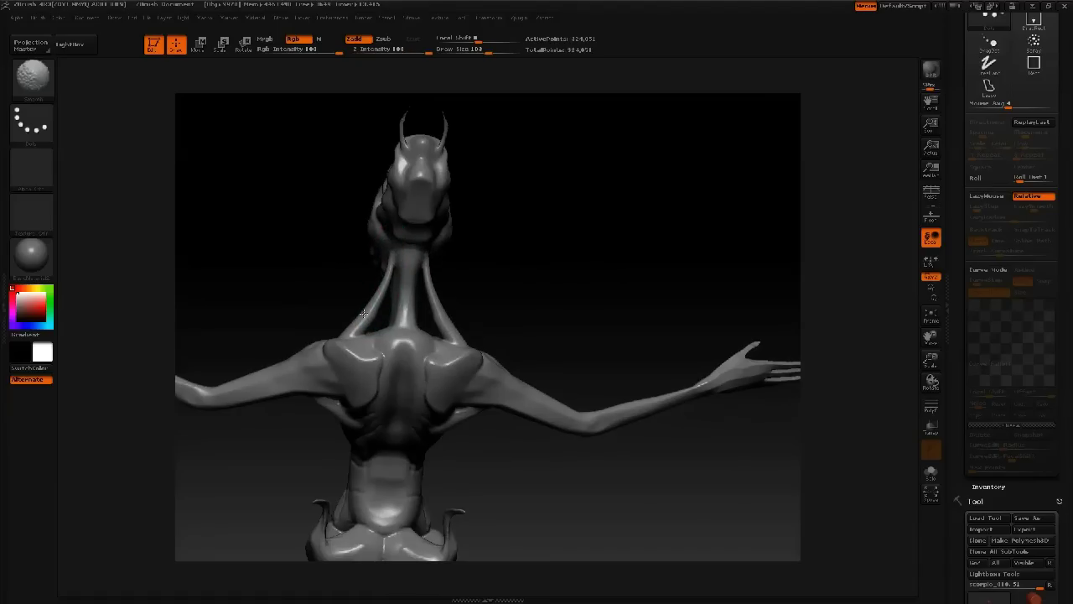
{"action": "left_click_drag", "start_coordinate": [319, 280], "coordinate": [433, 295]}
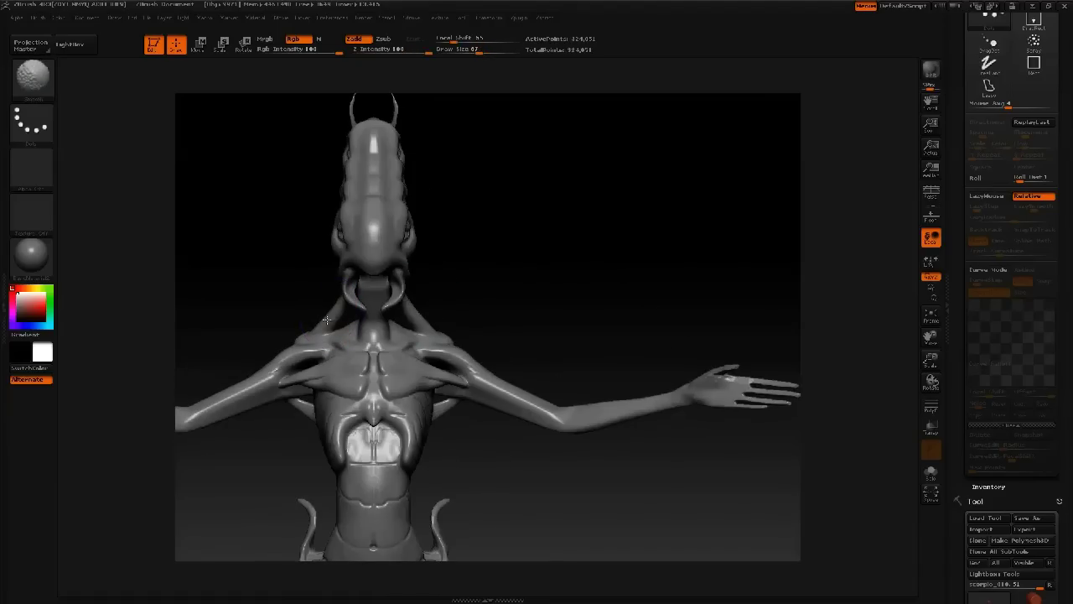
{"action": "right_click_drag", "start_coordinate": [366, 285], "coordinate": [346, 303], "text": "ctrl"}
{"action": "left_click_drag", "start_coordinate": [338, 312], "coordinate": [339, 320]}
{"action": "right_click_drag", "start_coordinate": [370, 283], "coordinate": [511, 185], "text": "alt"}
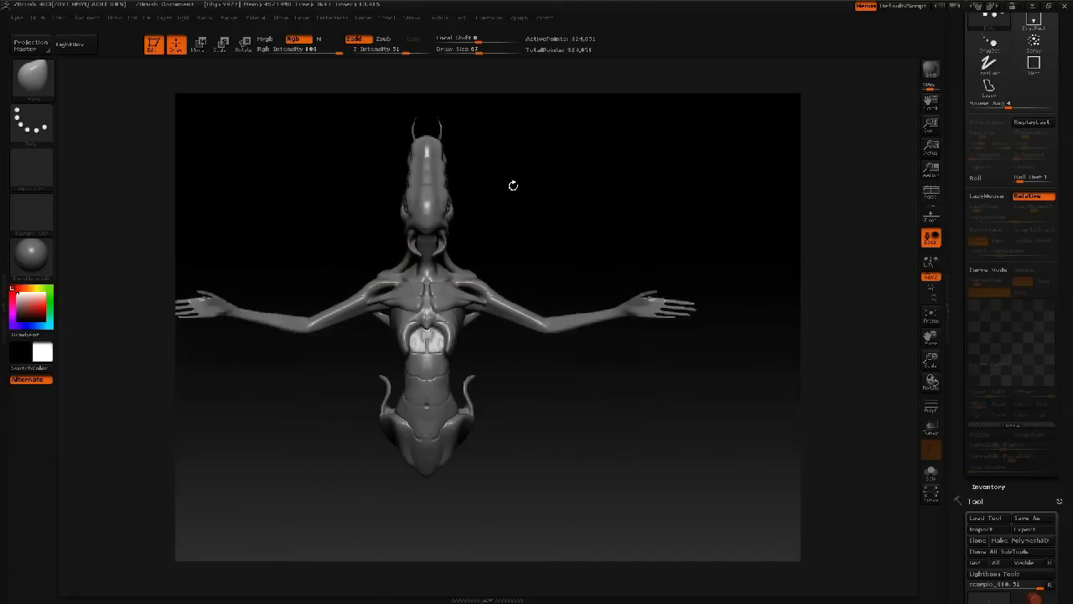
Step: Move the unfused neck tubes outward, clear of the head and shoulders, with the Transpose line
{"action": "left_click", "coordinate": [540, 253], "text": "ctrl"}
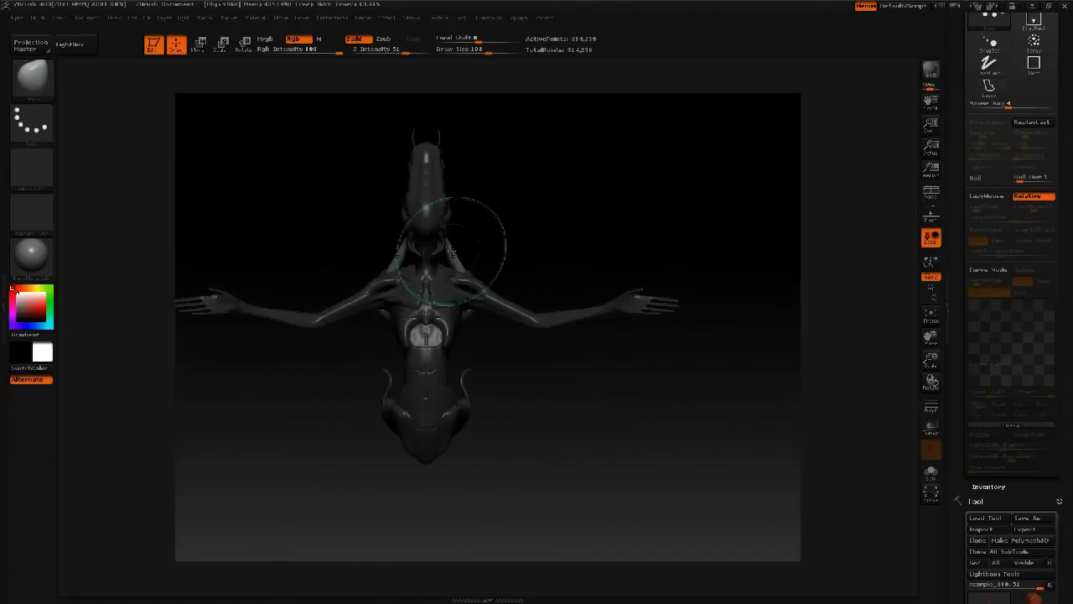
{"action": "key", "text": "w"}
{"action": "left_click_drag", "start_coordinate": [454, 257], "coordinate": [563, 214]}
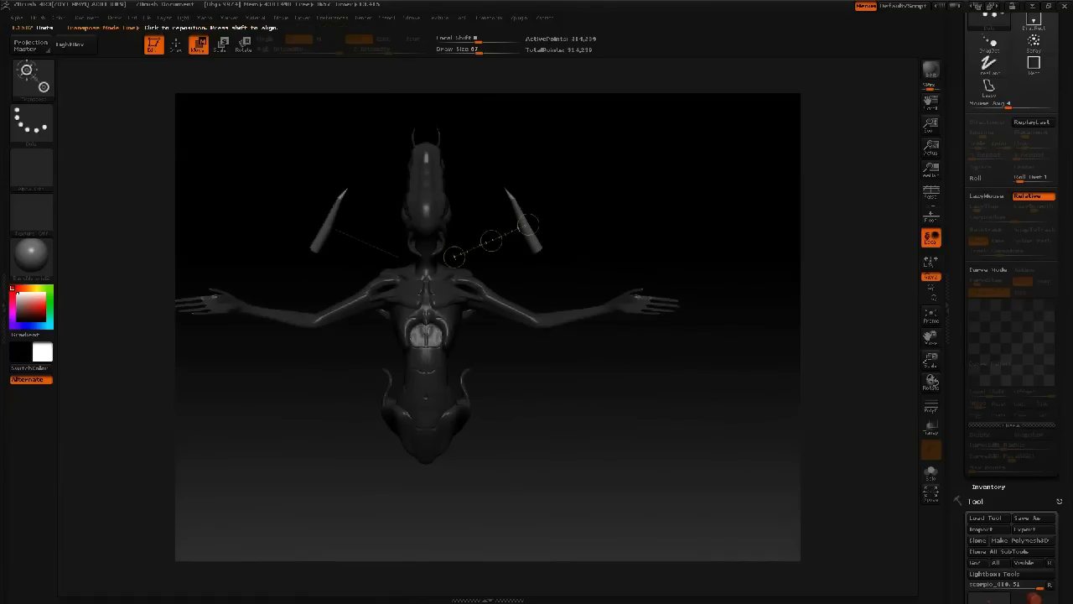
Step: Clear the mask and remesh the model with DynaMesh
{"action": "key", "text": "q"}
{"action": "left_click", "coordinate": [611, 173], "text": "ctrl"}
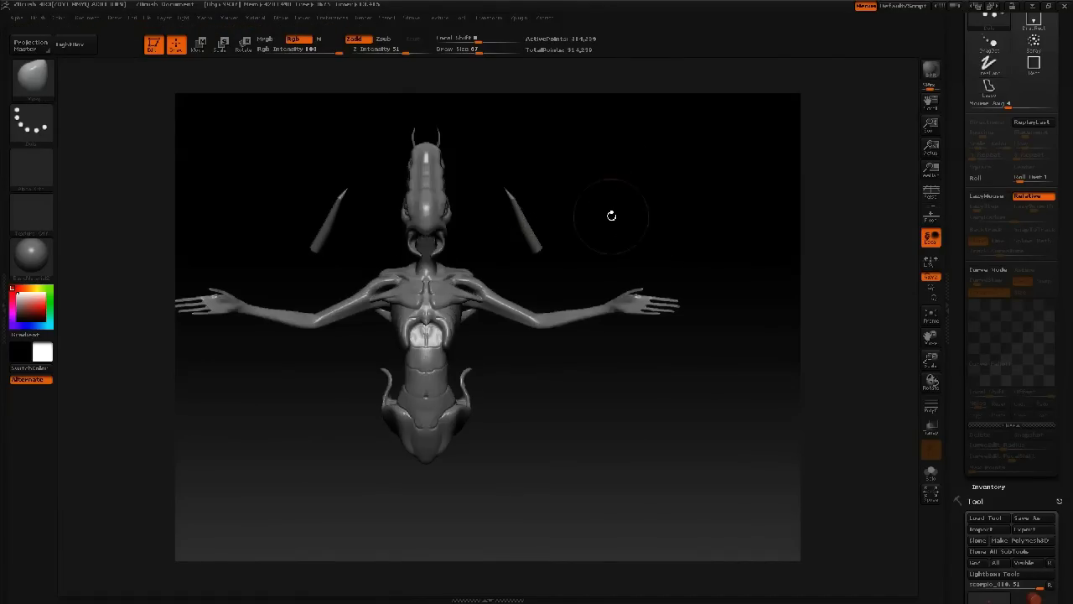
{"action": "left_click_drag", "start_coordinate": [623, 179], "coordinate": [587, 261], "text": "ctrl"}
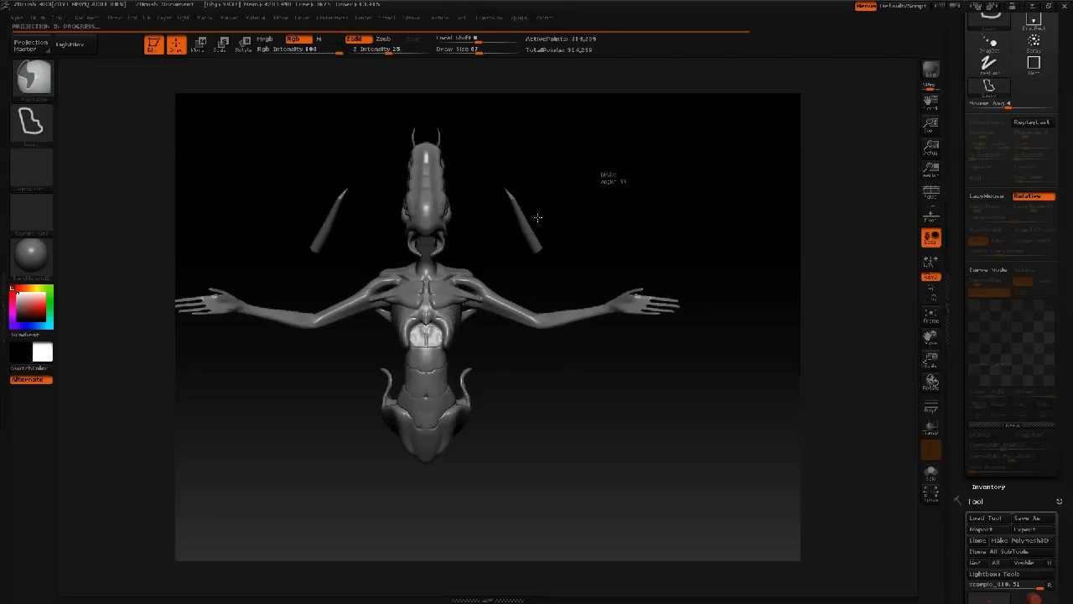
Step: Hide the two detached tubes and delete the hidden geometry
{"action": "mouse_move", "coordinate": [579, 164]}
{"action": "left_mouse_down", "text": "ctrl+shift"}
{"action": "mouse_move", "coordinate": [495, 152]}
{"action": "mouse_move", "coordinate": [506, 251]}
{"action": "mouse_move", "coordinate": [541, 277]}
{"action": "mouse_move", "coordinate": [587, 246]}
{"action": "mouse_move", "coordinate": [588, 202]}
{"action": "left_mouse_up", "text": "ctrl+shift"}
{"action": "left_click_drag", "start_coordinate": [956, 455], "coordinate": [963, 273]}
{"action": "scroll", "coordinate": [963, 268], "scroll_direction": "up", "scroll_amount": 4}
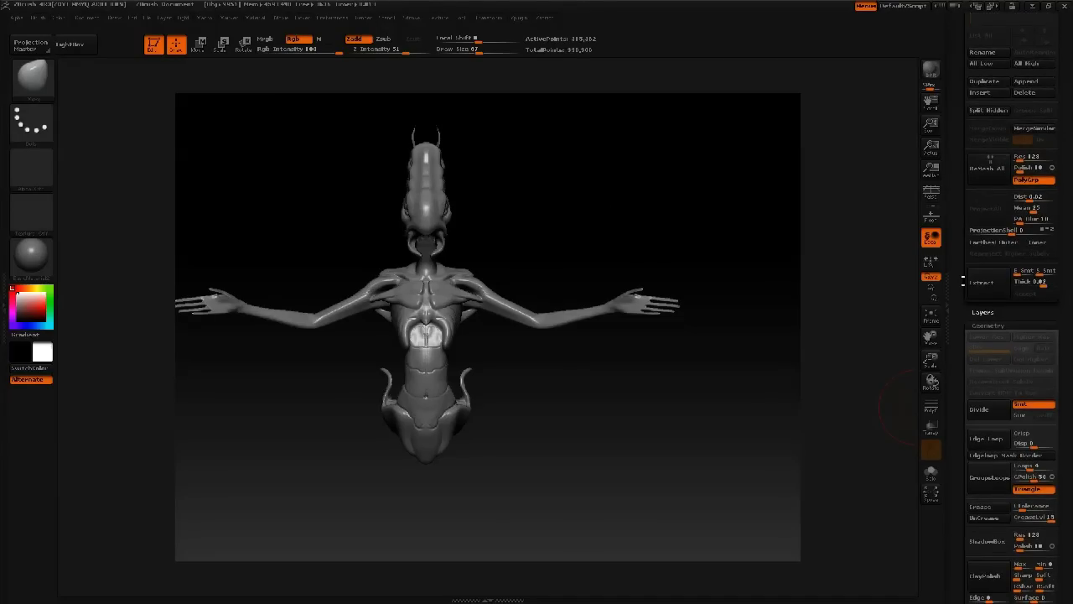
{"action": "scroll", "coordinate": [963, 283], "scroll_direction": "down", "scroll_amount": 10}
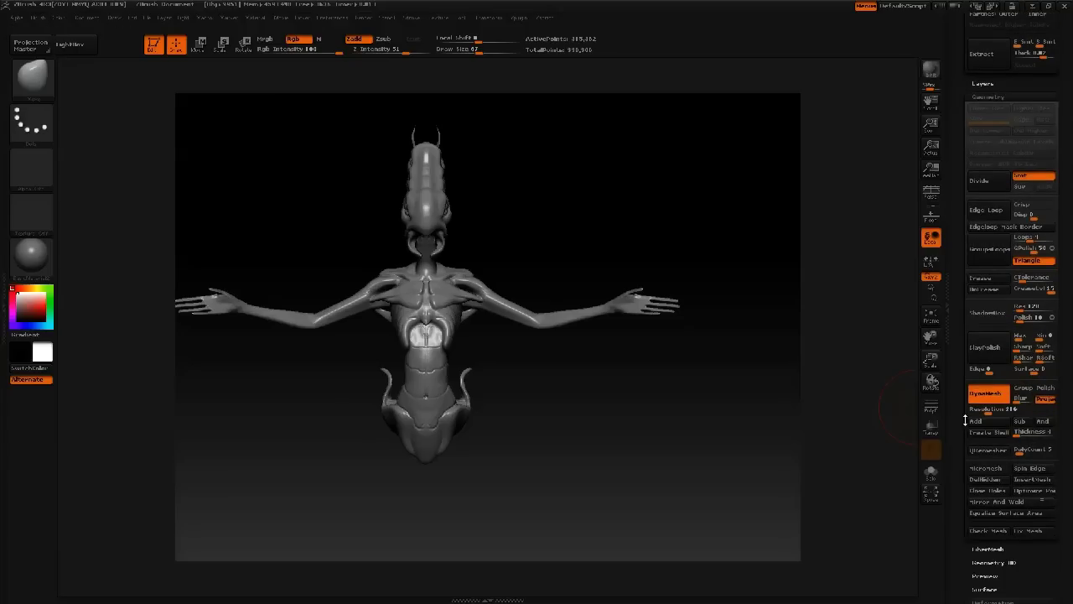
{"action": "left_click", "coordinate": [992, 480]}
Step: Turn to the side of the torso, switch to the CurveTubeSnap brush and set its draw size to 22
{"action": "mouse_move", "coordinate": [592, 214]}
{"action": "left_mouse_down", "text": "alt"}
{"action": "mouse_move", "coordinate": [622, 182]}
{"action": "mouse_move", "coordinate": [584, 187]}
{"action": "mouse_move", "coordinate": [593, 176]}
{"action": "mouse_move", "coordinate": [610, 224]}
{"action": "left_mouse_up", "text": "alt"}
{"action": "left_click_drag", "start_coordinate": [603, 187], "coordinate": [508, 193]}
{"action": "mouse_move", "coordinate": [452, 282]}
{"action": "left_mouse_down"}
{"action": "mouse_move", "coordinate": [326, 280]}
{"action": "mouse_move", "coordinate": [374, 339]}
{"action": "mouse_move", "coordinate": [409, 203]}
{"action": "left_mouse_up"}
{"action": "key", "text": "b"}
{"action": "key", "text": "c"}
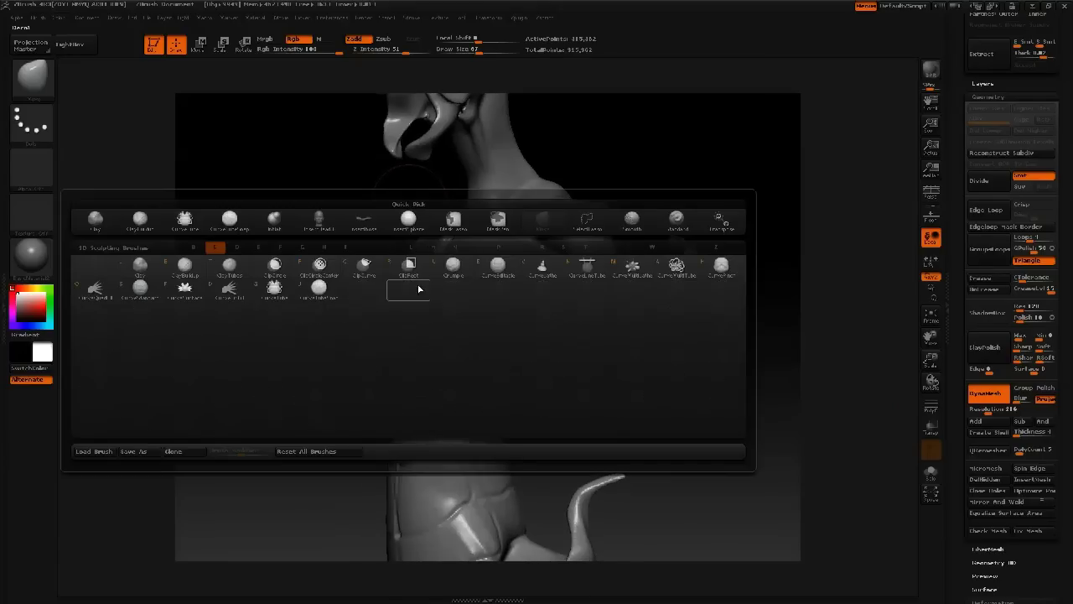
{"action": "left_click", "coordinate": [327, 292]}
{"action": "key", "text": "space"}
Step: Try drawing a tube from the sternum across the lower ribs and undo it
{"action": "mouse_move", "coordinate": [458, 345]}
{"action": "left_mouse_down"}
{"action": "mouse_move", "coordinate": [447, 345]}
{"action": "mouse_move", "coordinate": [443, 315]}
{"action": "left_mouse_up"}
{"action": "key", "text": "space"}
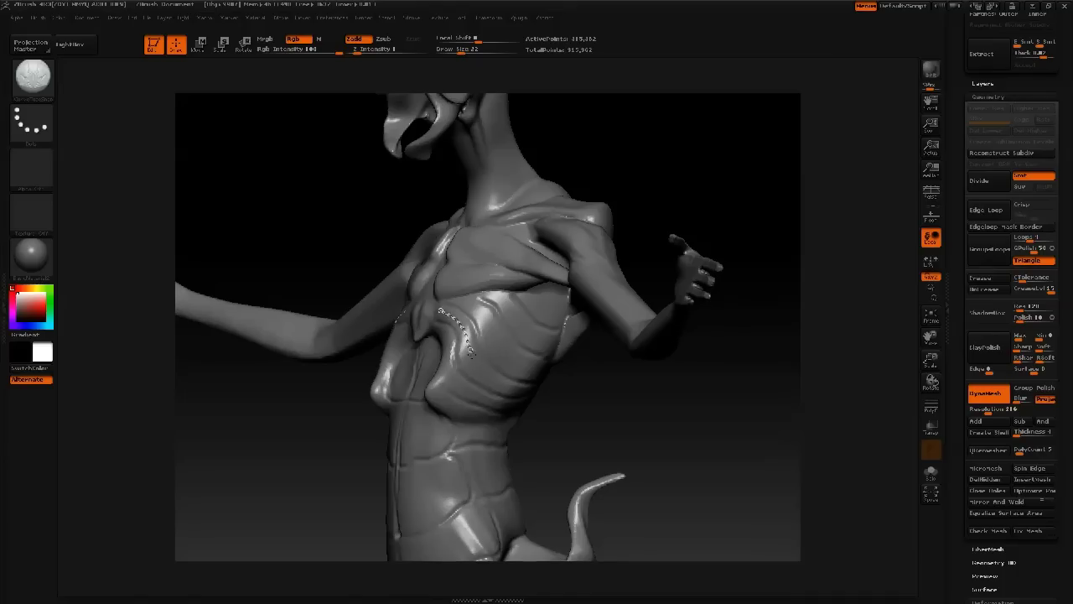
{"action": "left_click_drag", "start_coordinate": [507, 388], "coordinate": [521, 392]}
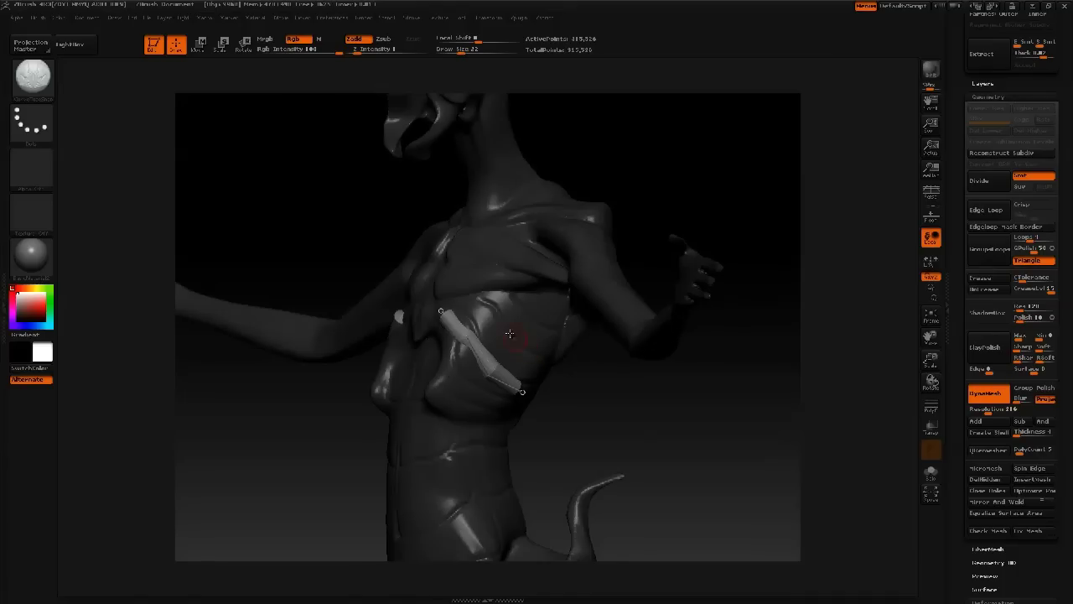
{"action": "key", "text": "ctrl+z"}
Step: Set Max Points to 10, enable the curve's Size option and draw a curved tube from the sternum along the lower ribs
{"action": "left_click_drag", "start_coordinate": [953, 441], "coordinate": [958, 587]}
{"action": "scroll", "coordinate": [959, 381], "scroll_direction": "up", "scroll_amount": 10}
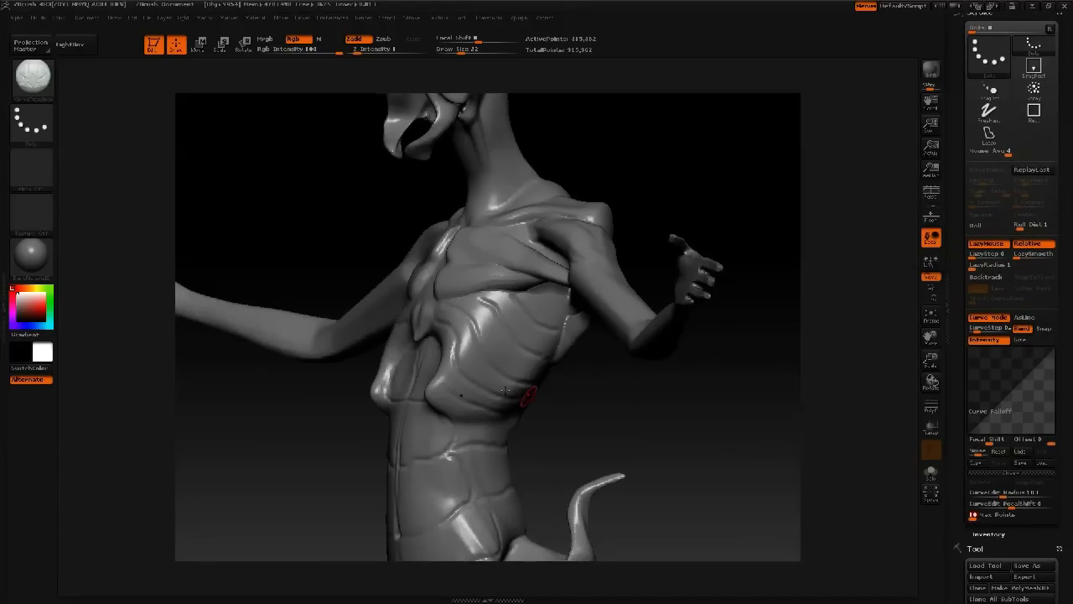
{"action": "left_click_drag", "start_coordinate": [449, 314], "coordinate": [463, 339]}
{"action": "left_click", "coordinate": [534, 392]}
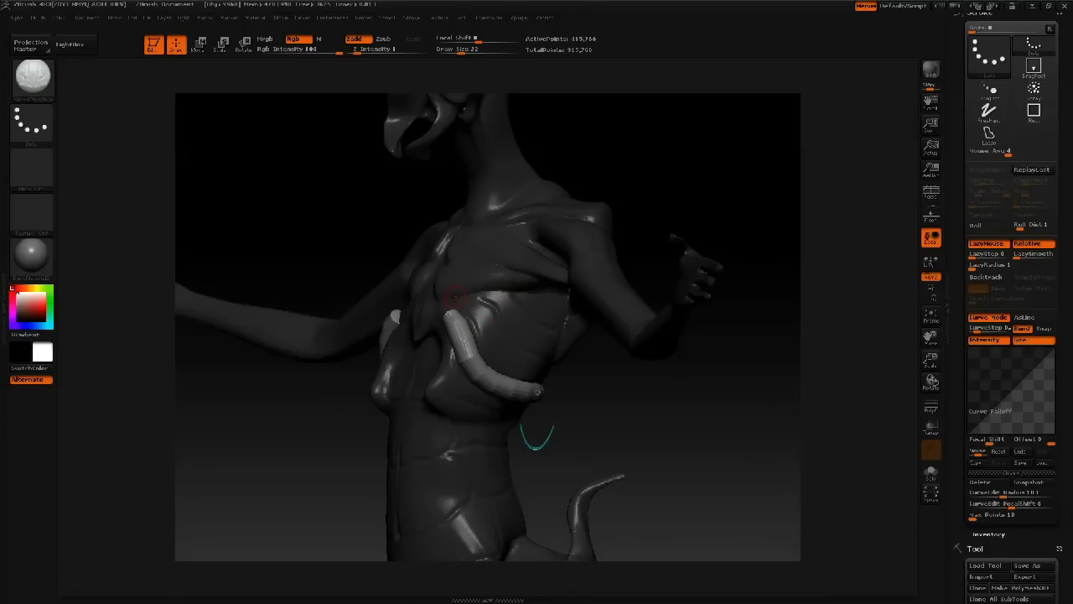
Step: Increase the draw size to 100 and update the rib tube's thickness along its curve
{"action": "left_click", "coordinate": [447, 313]}
{"action": "key", "text": "bracketright"}
{"action": "key", "text": "bracketright"}
{"action": "key", "text": "bracketright"}
{"action": "key", "text": "bracketright"}
{"action": "key", "text": "bracketright"}
{"action": "key", "text": "bracketright"}
{"action": "key", "text": "bracketright"}
{"action": "key", "text": "bracketright"}
{"action": "left_click", "coordinate": [538, 392]}
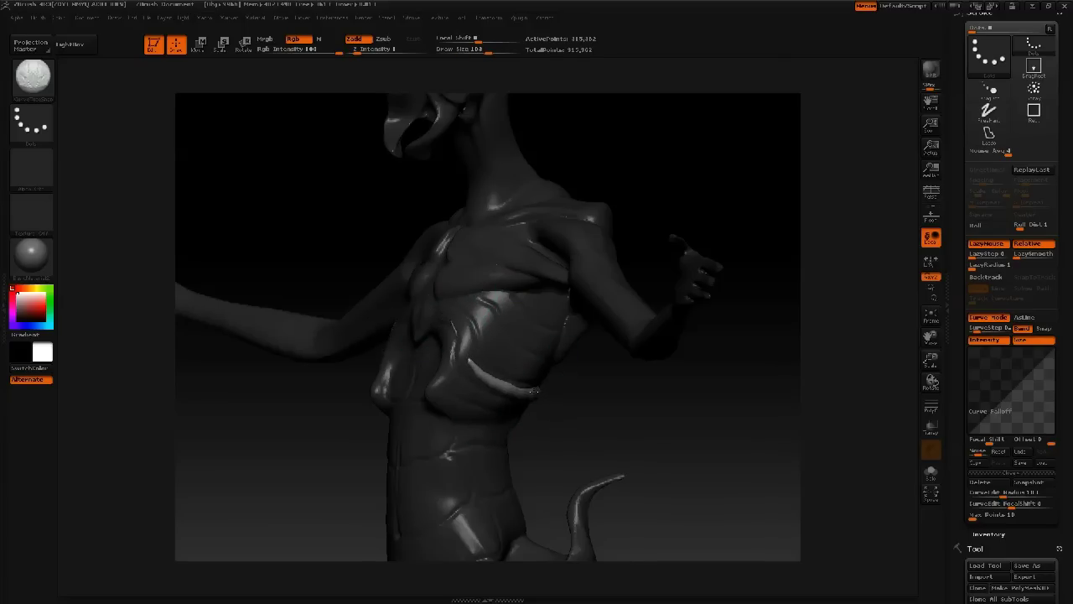
Step: Switch to the Move brush and pull the lower rib tube so it blends into the sternum and the side of the ribcage
{"action": "key", "text": "b"}
{"action": "key", "text": "m"}
{"action": "key", "text": "v"}
{"action": "left_click_drag", "start_coordinate": [466, 353], "coordinate": [485, 379]}
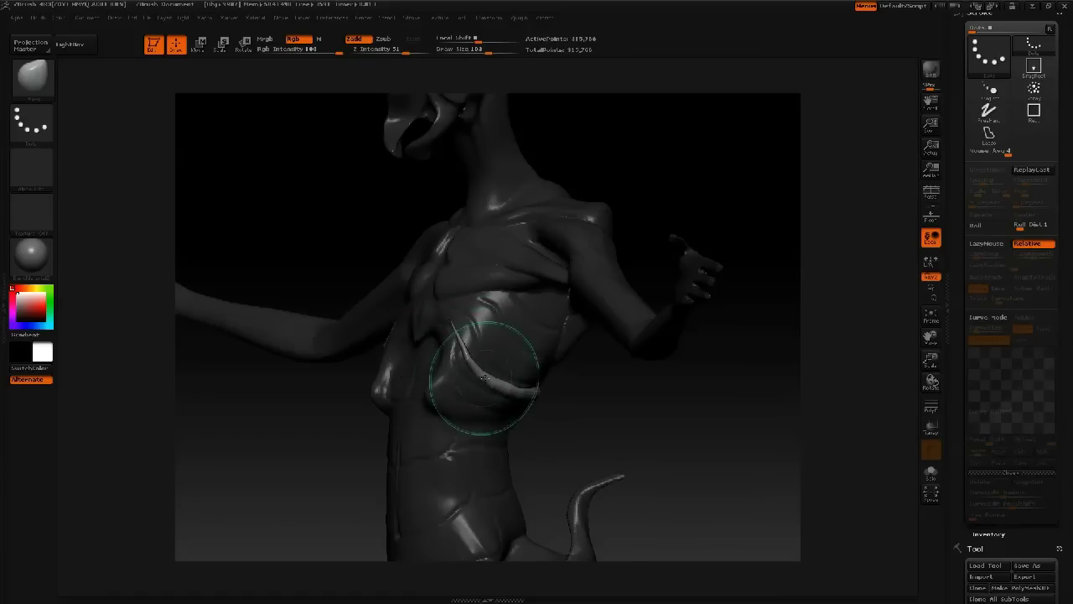
{"action": "right_click_drag", "start_coordinate": [551, 369], "coordinate": [467, 328]}
{"action": "mouse_move", "coordinate": [553, 405]}
{"action": "left_mouse_down"}
{"action": "mouse_move", "coordinate": [558, 394]}
{"action": "mouse_move", "coordinate": [546, 403]}
{"action": "left_mouse_up"}
{"action": "mouse_move", "coordinate": [477, 385]}
{"action": "left_mouse_down"}
{"action": "mouse_move", "coordinate": [552, 366]}
{"action": "mouse_move", "coordinate": [538, 358]}
{"action": "left_mouse_up"}
Step: Return to the CurveTubeSnap brush at a smaller draw size and draw curved rib tubes above the lower one
{"action": "key", "text": "b"}
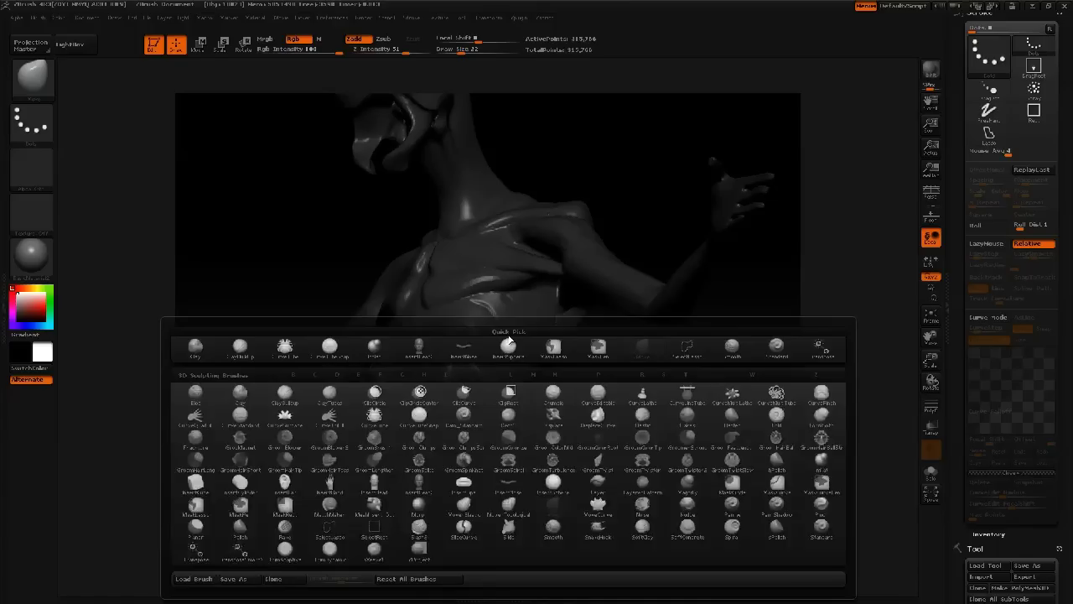
{"action": "key", "text": "c"}
{"action": "left_click", "coordinate": [421, 421]}
{"action": "key", "text": "space"}
{"action": "left_click_drag", "start_coordinate": [496, 367], "coordinate": [495, 367]}
{"action": "mouse_move", "coordinate": [495, 364]}
{"action": "right_mouse_down"}
{"action": "mouse_move", "coordinate": [501, 352]}
{"action": "mouse_move", "coordinate": [543, 367]}
{"action": "right_mouse_up"}
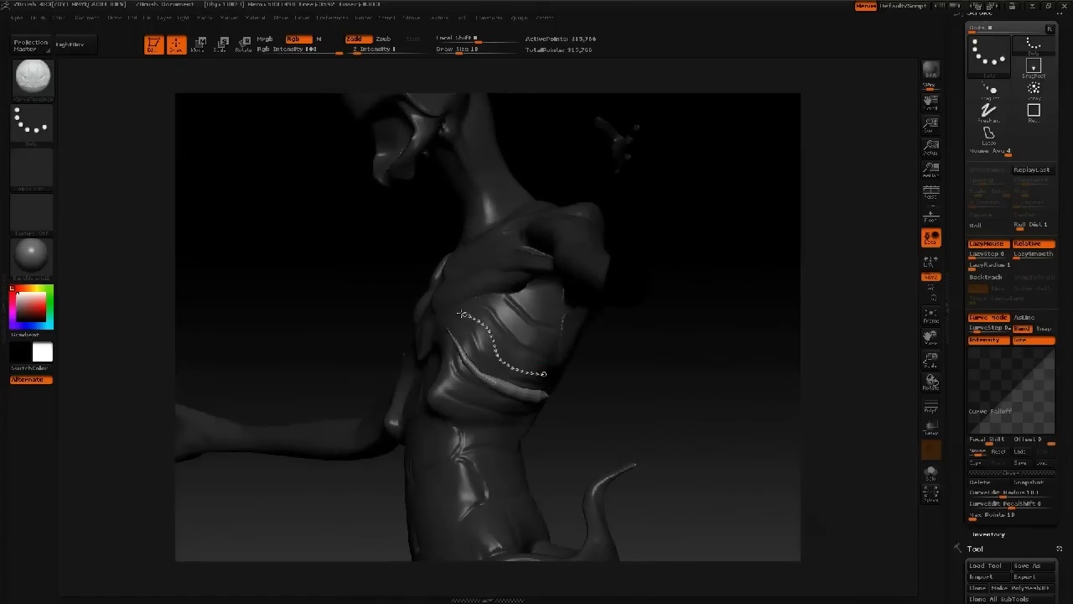
{"action": "left_click_drag", "start_coordinate": [462, 313], "coordinate": [458, 313]}
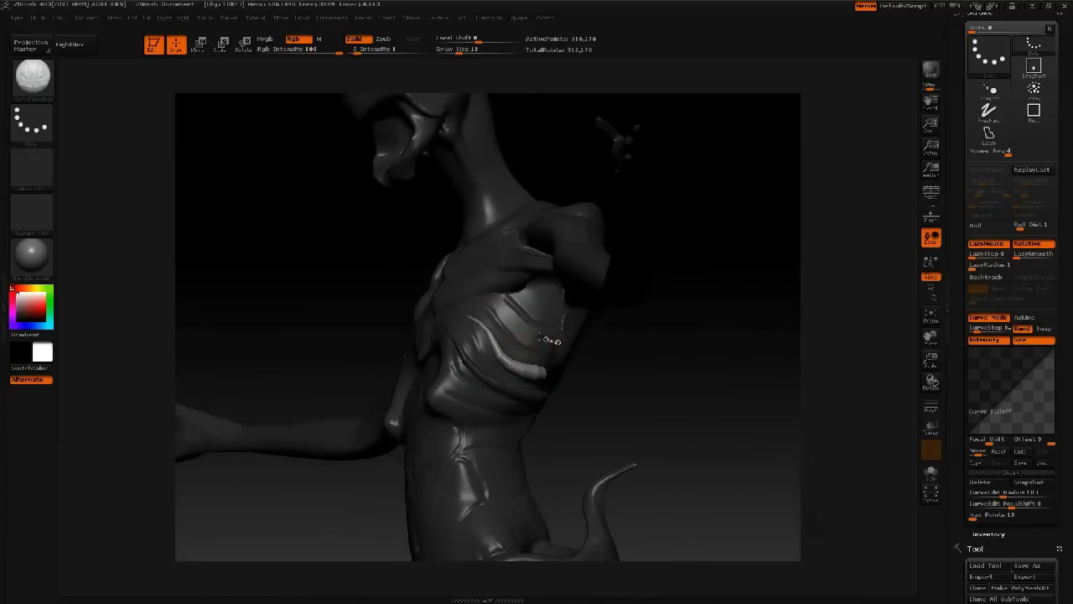
{"action": "left_click", "coordinate": [501, 300]}
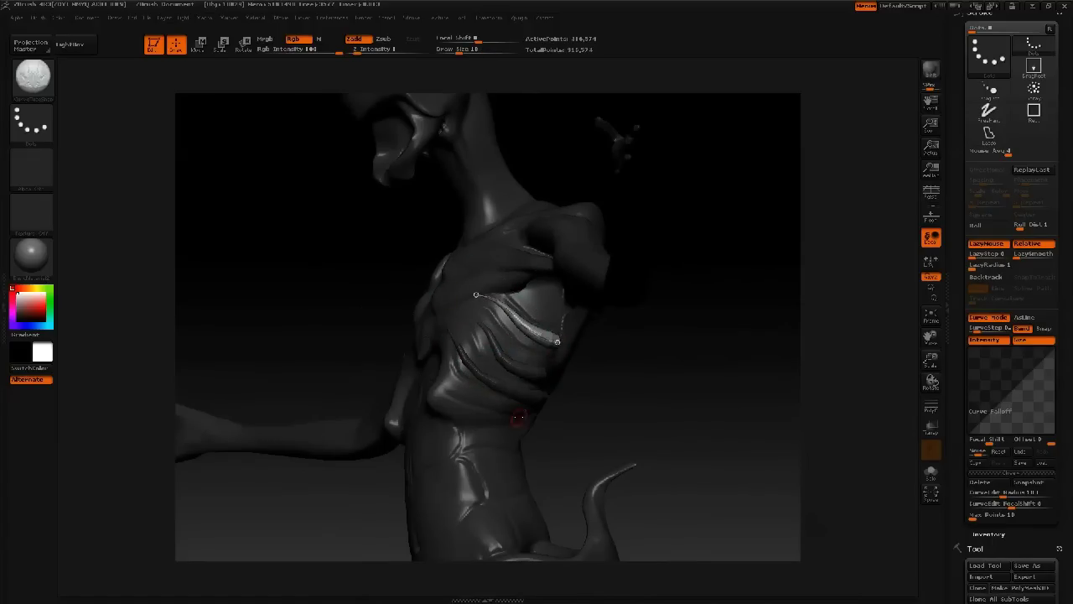
Step: Draw further curved rib tubes around the lower ribcage, working from the opposite side of the torso
{"action": "left_click_drag", "start_coordinate": [444, 368], "coordinate": [443, 366]}
{"action": "left_click_drag", "start_coordinate": [326, 322], "coordinate": [435, 384]}
{"action": "left_click_drag", "start_coordinate": [353, 405], "coordinate": [362, 354]}
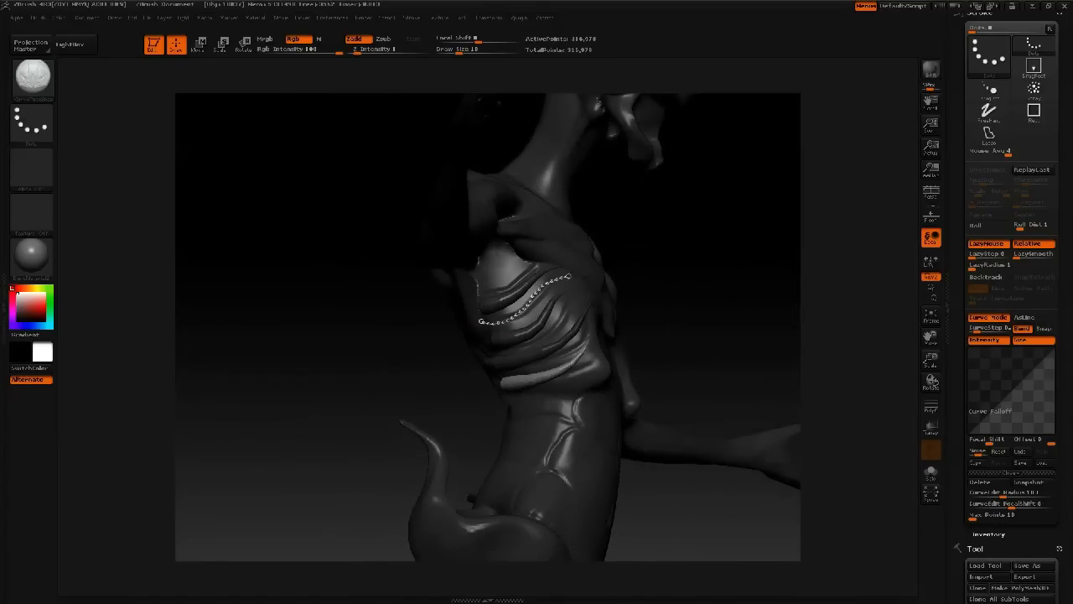
{"action": "left_click_drag", "start_coordinate": [624, 275], "coordinate": [626, 275]}
Step: Draw a series of symmetrical rib tubes on the back, running from the spine outward and down to the waist
{"action": "left_click_drag", "start_coordinate": [712, 248], "coordinate": [553, 369]}
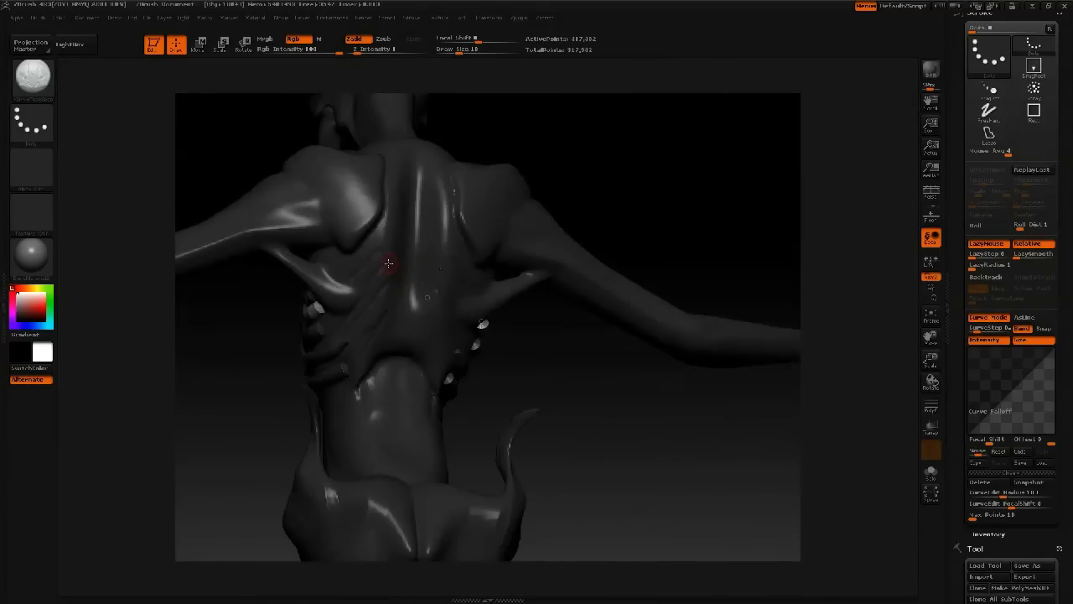
{"action": "mouse_move", "coordinate": [311, 326]}
{"action": "left_mouse_down"}
{"action": "mouse_move", "coordinate": [305, 342]}
{"action": "mouse_move", "coordinate": [326, 352]}
{"action": "left_mouse_up"}
{"action": "left_click", "coordinate": [361, 316]}
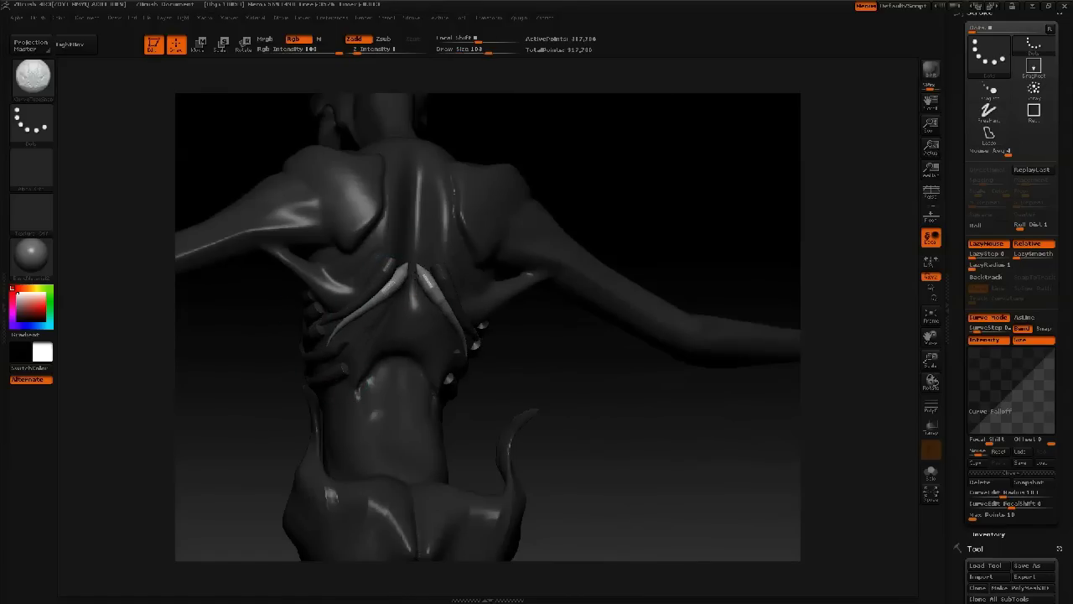
{"action": "mouse_move", "coordinate": [400, 299]}
{"action": "left_mouse_down"}
{"action": "mouse_move", "coordinate": [346, 381]}
{"action": "mouse_move", "coordinate": [400, 298]}
{"action": "left_mouse_up"}
{"action": "left_click", "coordinate": [395, 316]}
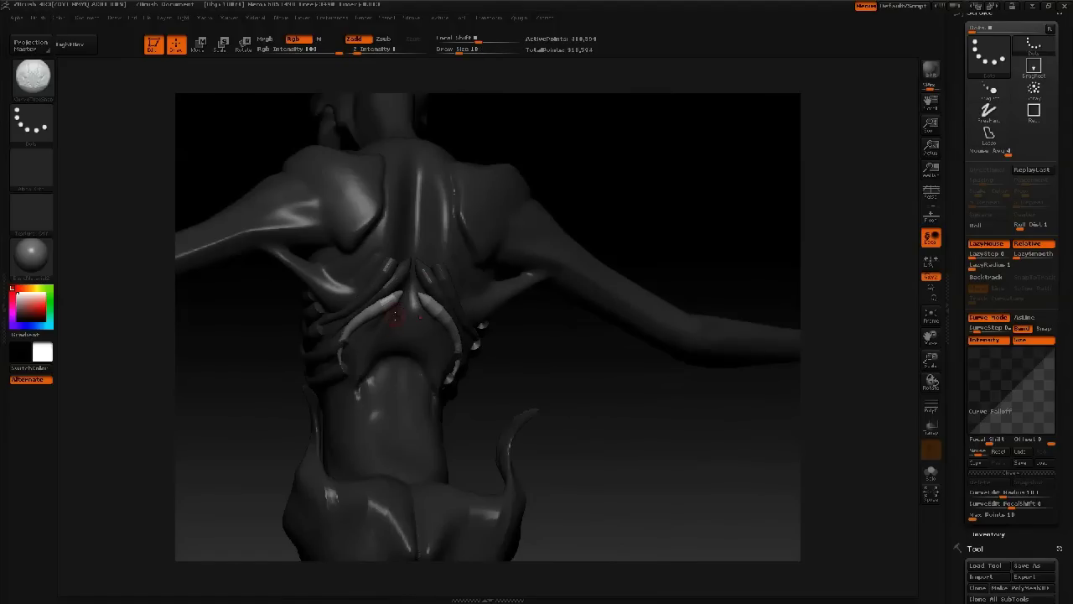
{"action": "left_click_drag", "start_coordinate": [380, 334], "coordinate": [358, 394]}
{"action": "left_click_drag", "start_coordinate": [383, 464], "coordinate": [383, 464]}
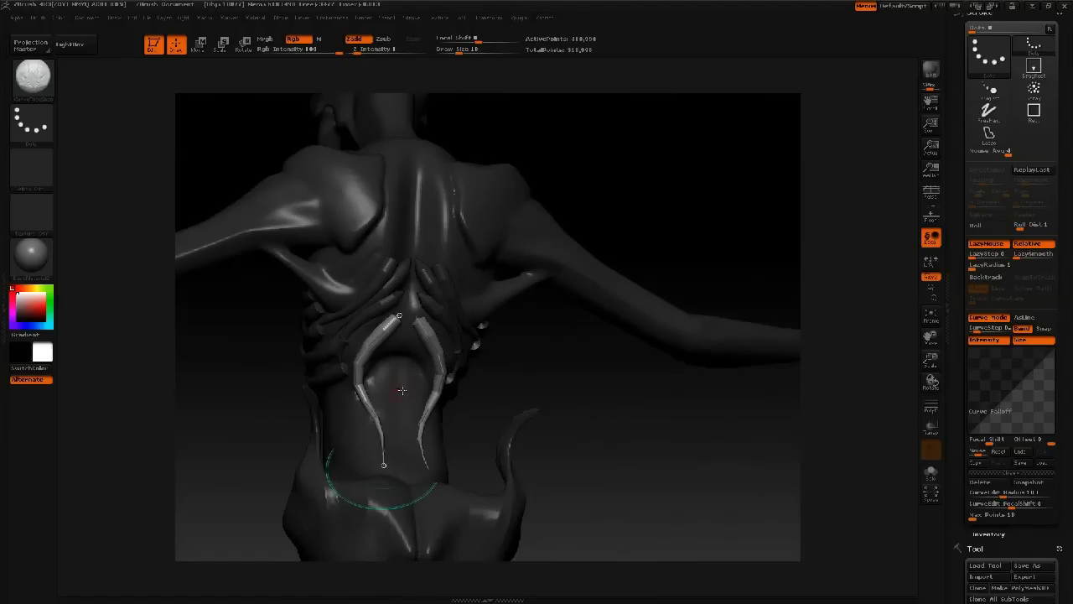
Step: Draw symmetrical tendon tubes from the upper shoulders up the back and sides of the neck to the head
{"action": "left_click_drag", "start_coordinate": [602, 137], "coordinate": [531, 322], "text": "alt"}
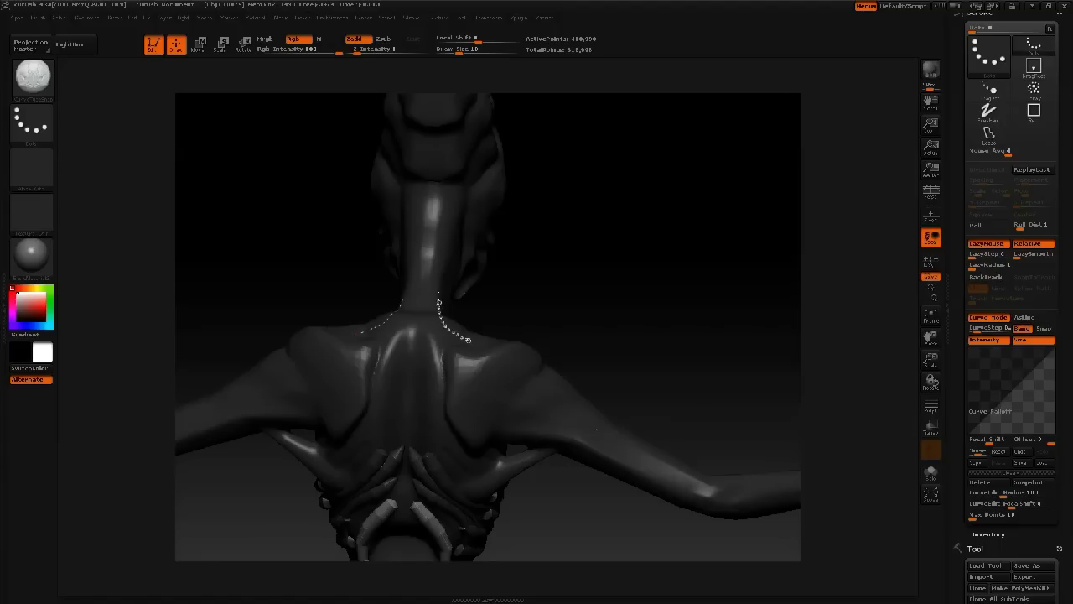
{"action": "left_click_drag", "start_coordinate": [464, 215], "coordinate": [513, 151]}
{"action": "left_click_drag", "start_coordinate": [540, 194], "coordinate": [594, 191]}
{"action": "left_click_drag", "start_coordinate": [443, 202], "coordinate": [442, 285]}
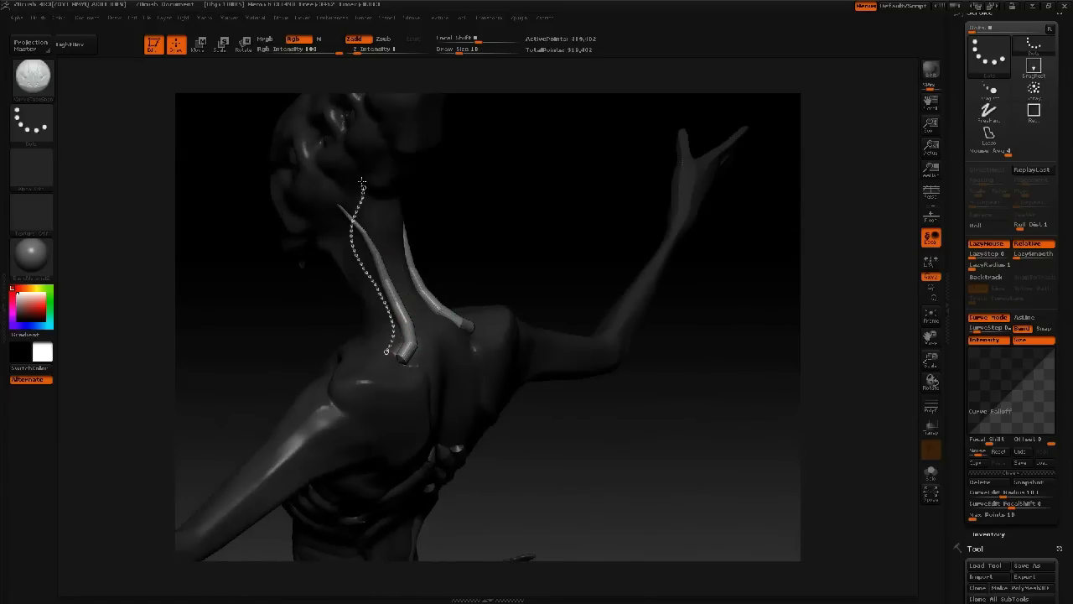
{"action": "left_click_drag", "start_coordinate": [362, 180], "coordinate": [366, 163]}
Step: Draw a tube from the collarbone up the front side of the neck to behind the jaw and adjust its thickness
{"action": "mouse_move", "coordinate": [290, 316]}
{"action": "left_mouse_down"}
{"action": "mouse_move", "coordinate": [322, 312]}
{"action": "mouse_move", "coordinate": [337, 289]}
{"action": "mouse_move", "coordinate": [313, 326]}
{"action": "mouse_move", "coordinate": [367, 199]}
{"action": "left_mouse_up"}
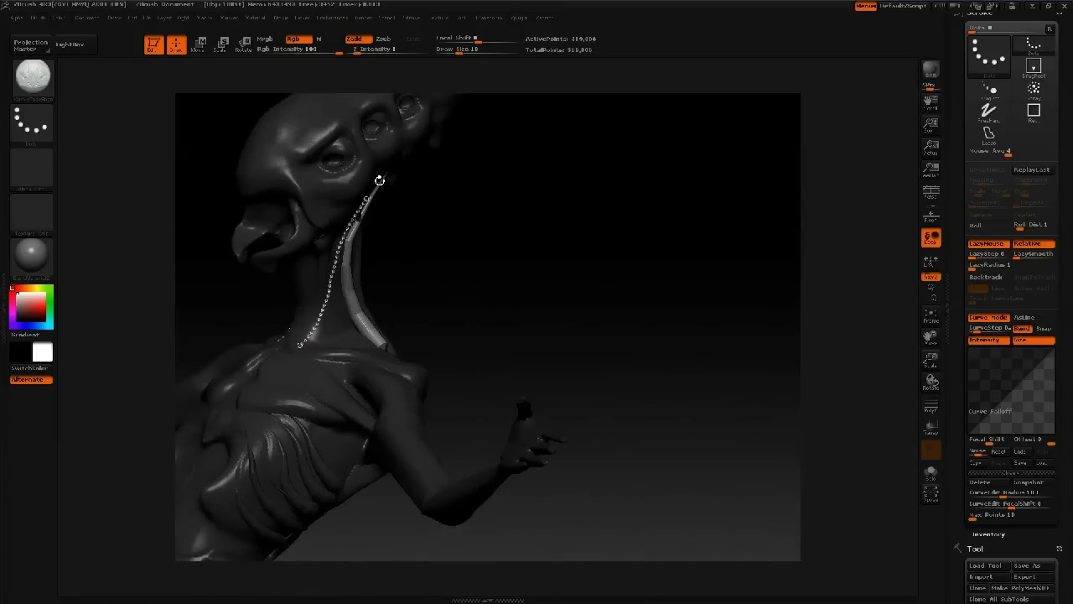
{"action": "left_click_drag", "start_coordinate": [434, 227], "coordinate": [367, 239]}
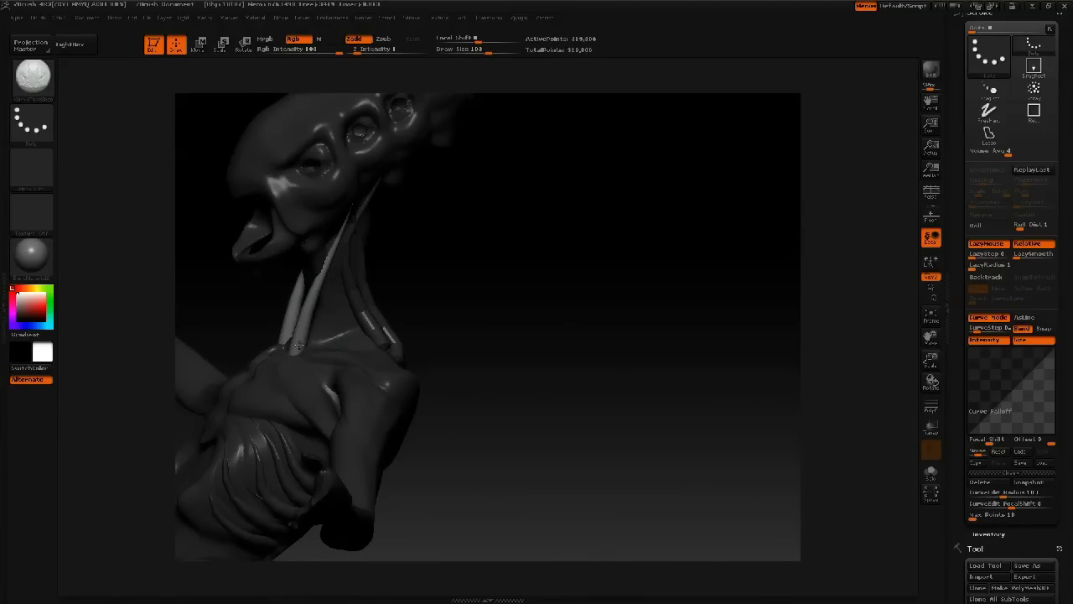
{"action": "left_click", "coordinate": [324, 265]}
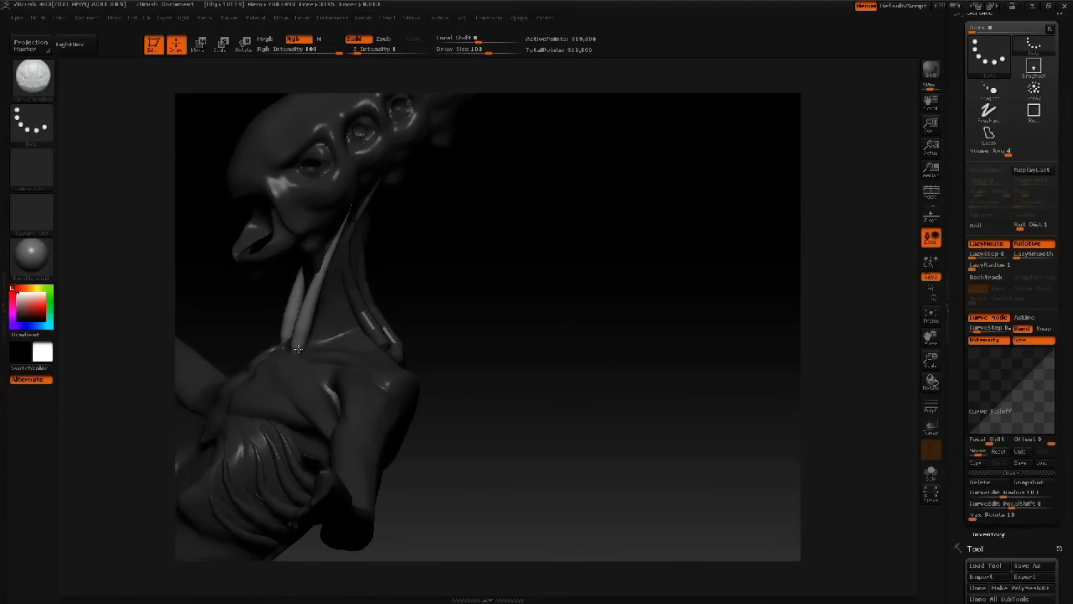
{"action": "left_click_drag", "start_coordinate": [247, 304], "coordinate": [332, 299]}
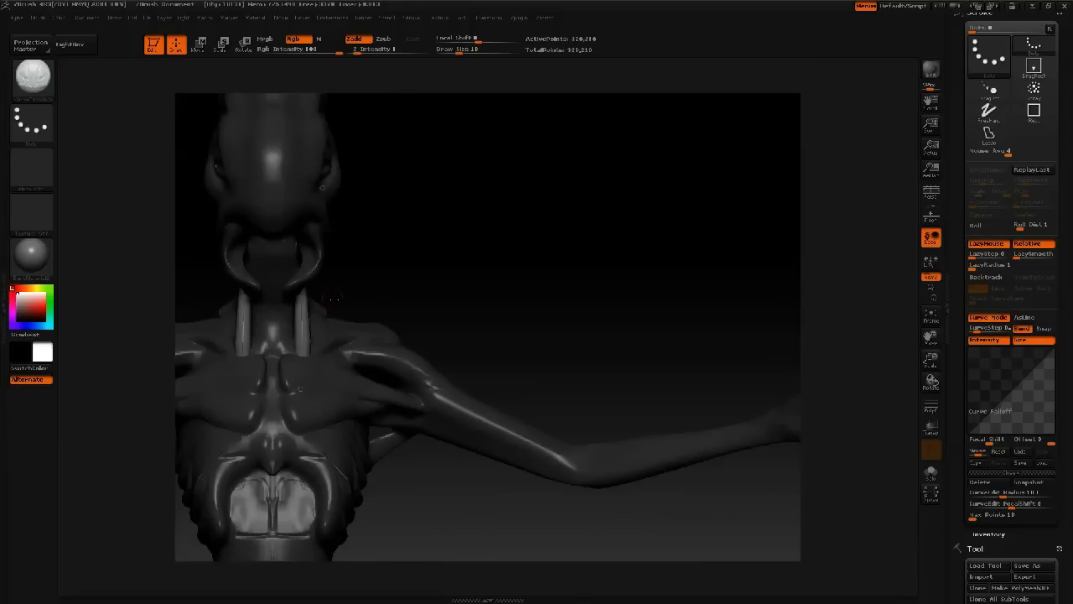
{"action": "left_click_drag", "start_coordinate": [307, 330], "coordinate": [241, 335]}
{"action": "left_click", "coordinate": [319, 341]}
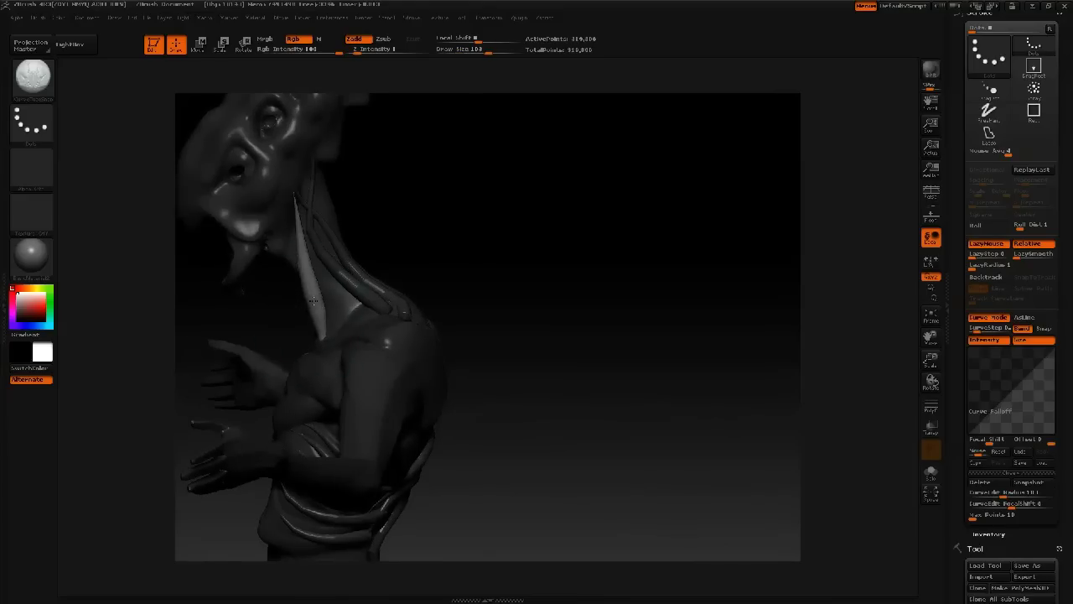
Step: Draw symmetrical tubes down the lower back, branching from the spine toward the waist and the top of the pelvis
{"action": "left_click_drag", "start_coordinate": [253, 314], "coordinate": [448, 322]}
{"action": "right_click_drag", "start_coordinate": [411, 322], "coordinate": [349, 237], "text": "alt"}
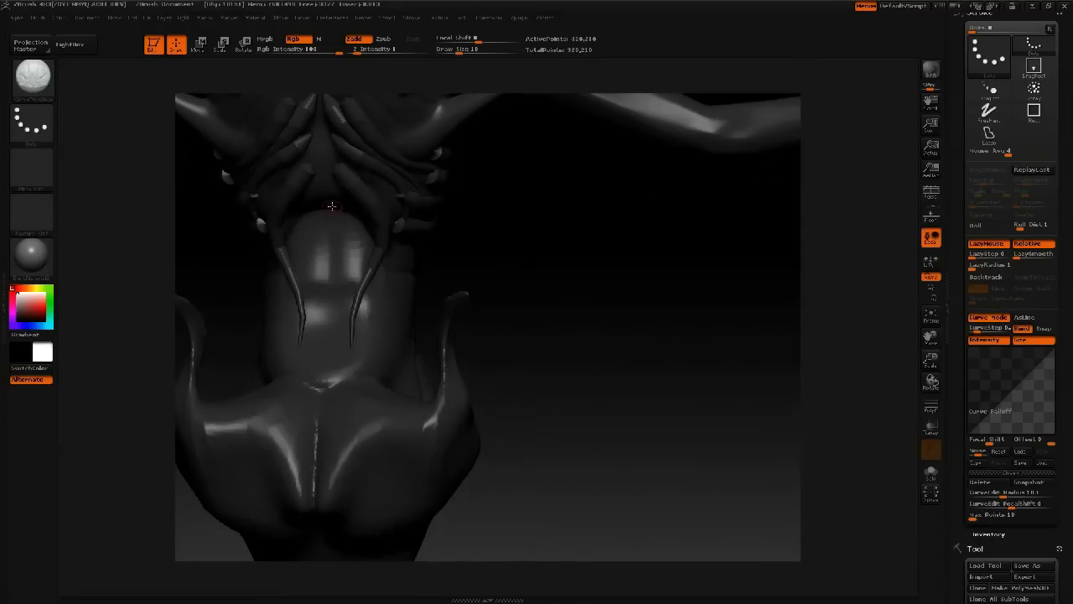
{"action": "left_click_drag", "start_coordinate": [388, 290], "coordinate": [404, 296]}
{"action": "left_click_drag", "start_coordinate": [328, 255], "coordinate": [344, 268]}
{"action": "left_click_drag", "start_coordinate": [399, 348], "coordinate": [411, 367]}
{"action": "left_click_drag", "start_coordinate": [328, 310], "coordinate": [411, 403]}
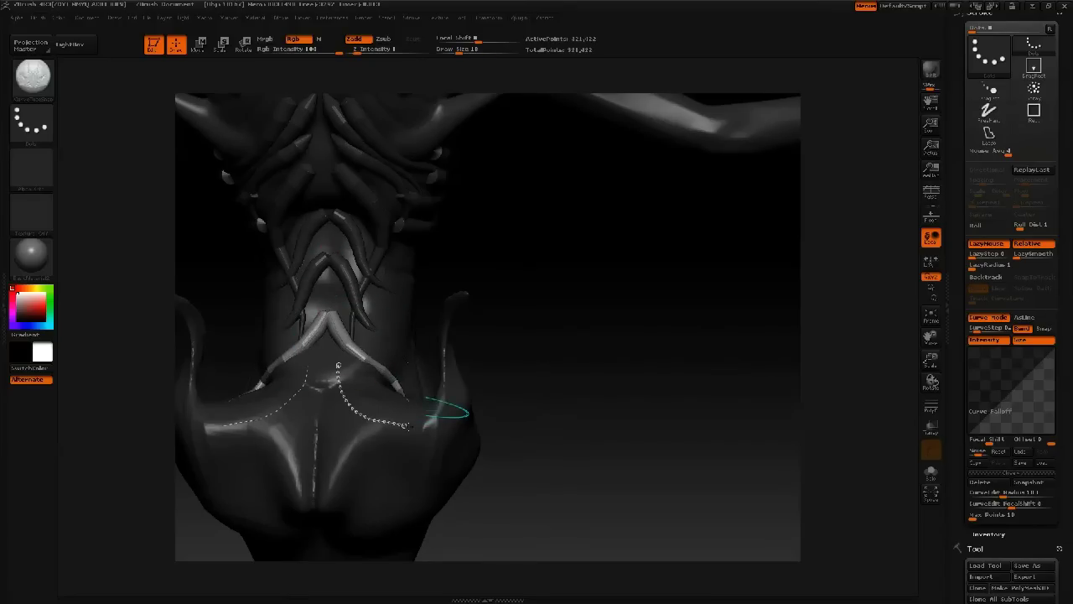
{"action": "left_click_drag", "start_coordinate": [438, 467], "coordinate": [441, 488]}
Step: Draw tubes wrapping around the waist from the side to the front of the abdomen and under the ribcage
{"action": "left_click_drag", "start_coordinate": [558, 287], "coordinate": [482, 291]}
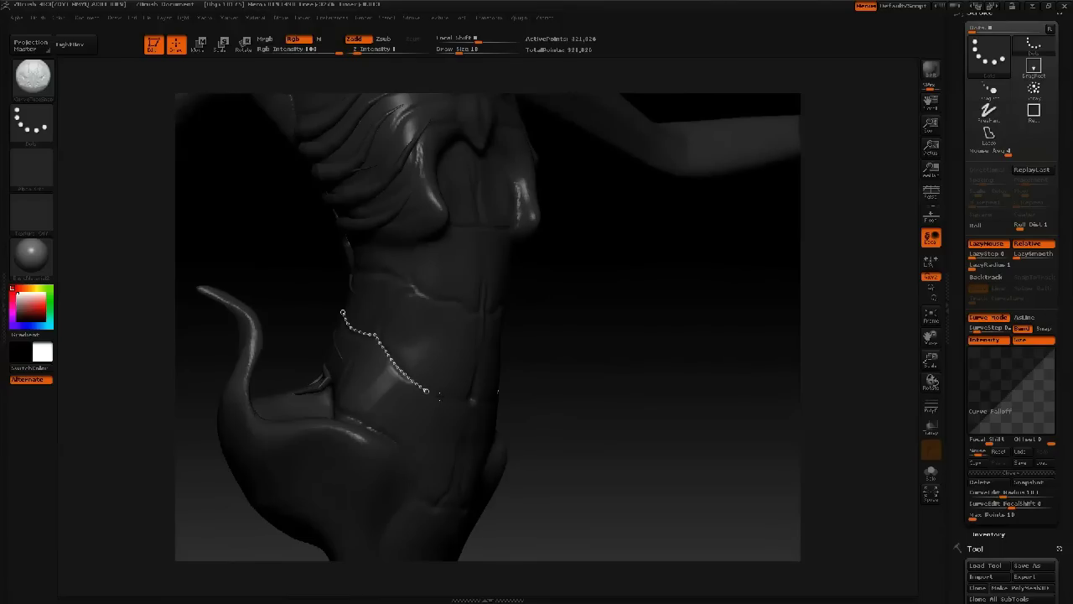
{"action": "left_click_drag", "start_coordinate": [437, 394], "coordinate": [454, 397]}
{"action": "left_click_drag", "start_coordinate": [430, 301], "coordinate": [501, 307]}
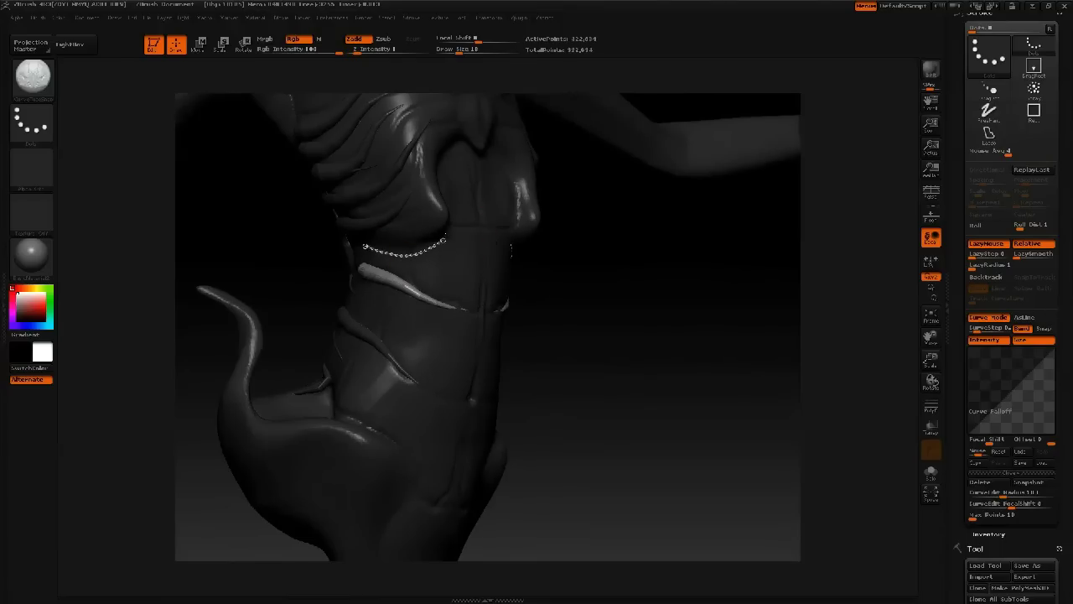
{"action": "left_click_drag", "start_coordinate": [474, 229], "coordinate": [484, 231]}
Step: Reselect the CurveTubeSnap brush, adjust its draw size and draw thick tubes along the hip creases and pelvis
{"action": "mouse_move", "coordinate": [603, 270]}
{"action": "left_mouse_down"}
{"action": "mouse_move", "coordinate": [547, 271]}
{"action": "mouse_move", "coordinate": [572, 274]}
{"action": "left_mouse_up"}
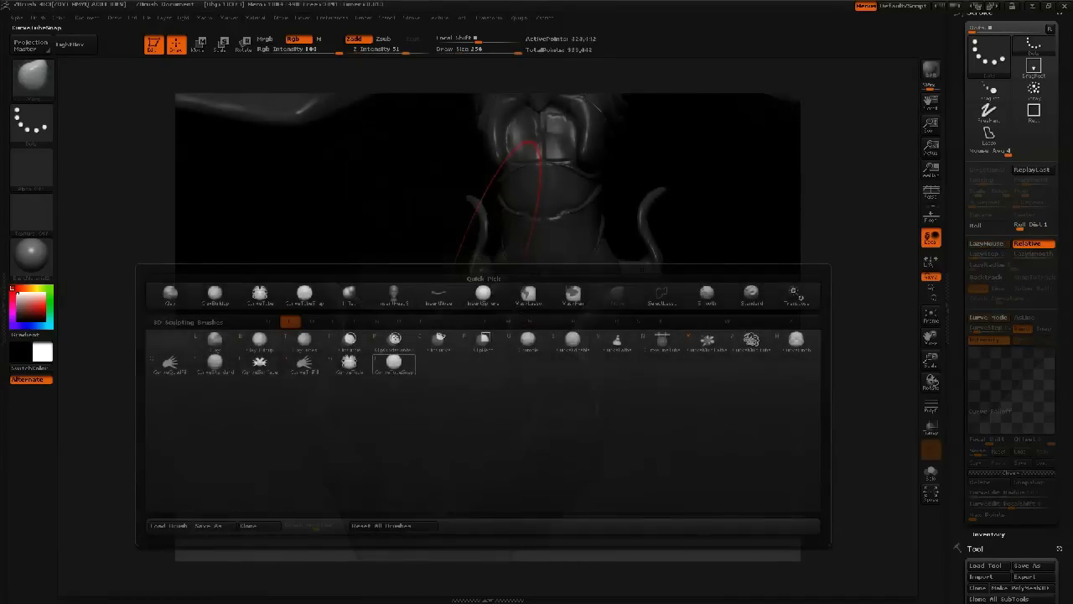
{"action": "left_click", "coordinate": [394, 363]}
{"action": "key", "text": "space"}
{"action": "left_click_drag", "start_coordinate": [459, 325], "coordinate": [410, 325]}
{"action": "left_click_drag", "start_coordinate": [620, 264], "coordinate": [573, 334]}
{"action": "right_click_drag", "start_coordinate": [536, 359], "coordinate": [658, 317]}
{"action": "left_click_drag", "start_coordinate": [660, 313], "coordinate": [636, 302]}
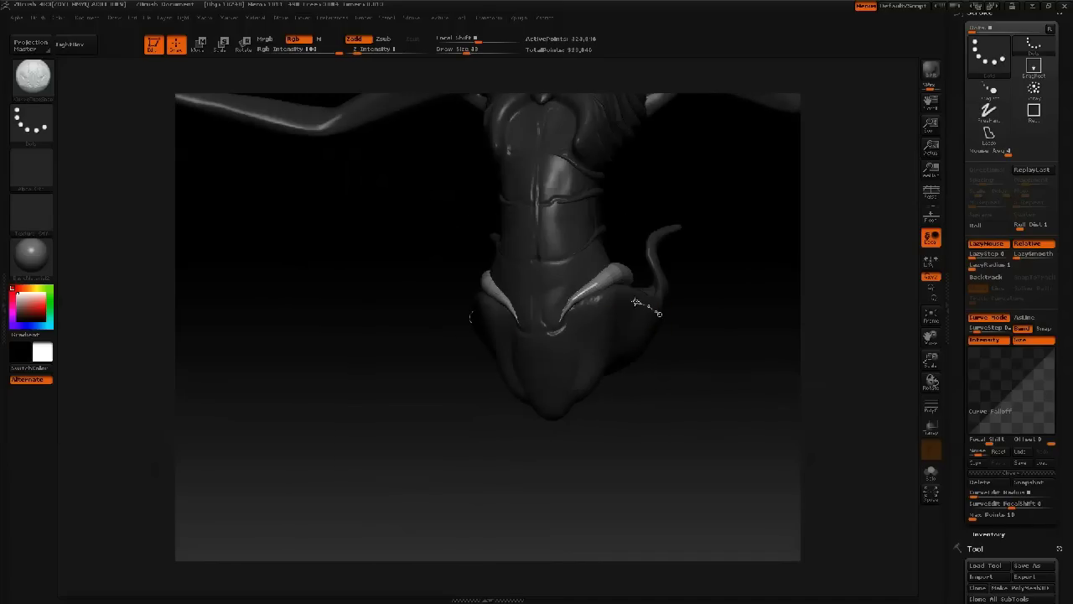
{"action": "left_click_drag", "start_coordinate": [590, 376], "coordinate": [556, 422]}
Step: Draw wide symmetrical tubes from the sides of the neck down onto the shoulders
{"action": "mouse_move", "coordinate": [617, 314]}
{"action": "right_mouse_down"}
{"action": "mouse_move", "coordinate": [414, 372]}
{"action": "mouse_move", "coordinate": [431, 315]}
{"action": "mouse_move", "coordinate": [540, 216]}
{"action": "mouse_move", "coordinate": [618, 247]}
{"action": "mouse_move", "coordinate": [599, 189]}
{"action": "mouse_move", "coordinate": [573, 286]}
{"action": "right_mouse_up"}
{"action": "right_click_drag", "start_coordinate": [529, 221], "coordinate": [596, 362], "text": "alt"}
{"action": "left_click_drag", "start_coordinate": [541, 217], "coordinate": [516, 151]}
{"action": "mouse_move", "coordinate": [528, 168]}
{"action": "right_mouse_down"}
{"action": "mouse_move", "coordinate": [685, 207]}
{"action": "mouse_move", "coordinate": [630, 255]}
{"action": "right_mouse_up"}
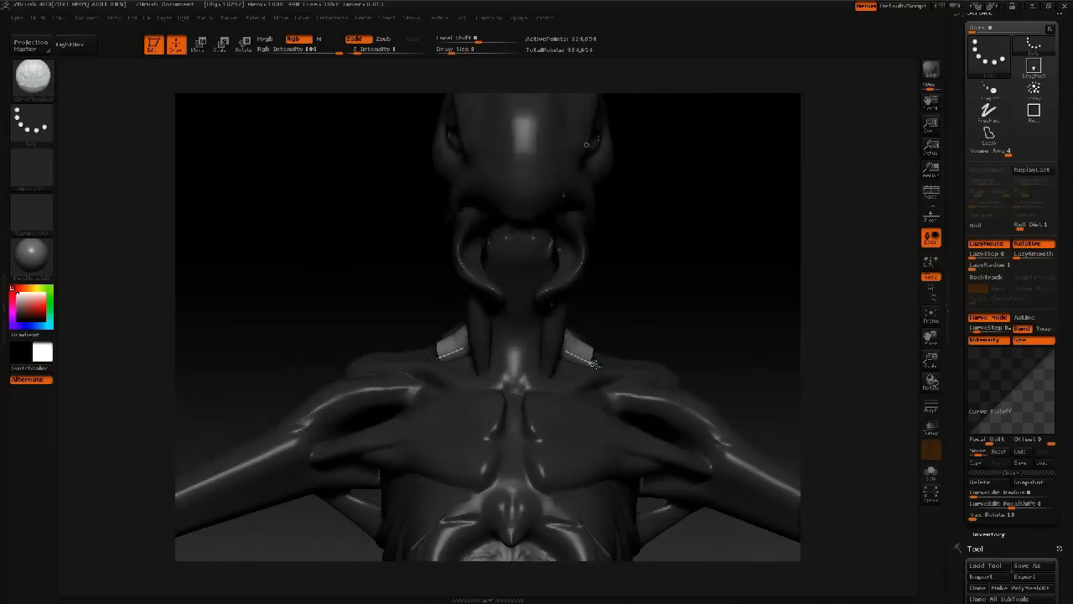
{"action": "left_click_drag", "start_coordinate": [598, 362], "coordinate": [642, 383]}
{"action": "right_click_drag", "start_coordinate": [643, 383], "coordinate": [580, 388]}
{"action": "left_click_drag", "start_coordinate": [584, 389], "coordinate": [619, 385]}
Step: Change the draw size and rework the thickness and shoulder end of the neck-to-shoulder tubes
{"action": "left_click_drag", "start_coordinate": [652, 202], "coordinate": [708, 213]}
{"action": "key", "text": "space"}
{"action": "mouse_move", "coordinate": [526, 227]}
{"action": "left_mouse_down"}
{"action": "mouse_move", "coordinate": [541, 228]}
{"action": "mouse_move", "coordinate": [495, 233]}
{"action": "mouse_move", "coordinate": [509, 296]}
{"action": "left_mouse_up"}
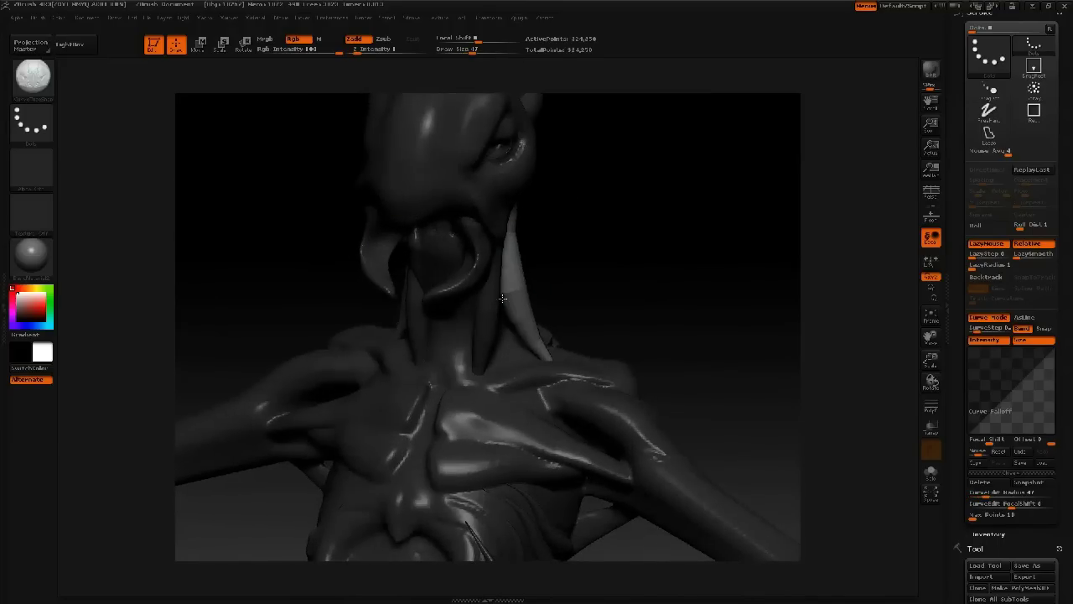
{"action": "left_click_drag", "start_coordinate": [549, 365], "coordinate": [539, 368]}
{"action": "mouse_move", "coordinate": [556, 332]}
{"action": "left_mouse_down"}
{"action": "mouse_move", "coordinate": [335, 323]}
{"action": "mouse_move", "coordinate": [638, 220]}
{"action": "mouse_move", "coordinate": [611, 231]}
{"action": "mouse_move", "coordinate": [619, 248]}
{"action": "left_mouse_up"}
{"action": "key", "text": "]"}
{"action": "mouse_move", "coordinate": [563, 379]}
{"action": "left_mouse_down"}
{"action": "mouse_move", "coordinate": [522, 379]}
{"action": "mouse_move", "coordinate": [538, 369]}
{"action": "left_mouse_up"}
{"action": "left_click_drag", "start_coordinate": [635, 263], "coordinate": [613, 256], "text": "shift"}
Step: Switch to the Move brush, clear the mask and remesh the DynaMesh to fuse the curve tubes into the body
{"action": "key", "text": "b"}
{"action": "key", "text": "m"}
{"action": "key", "text": "v"}
{"action": "key", "text": "space"}
{"action": "mouse_move", "coordinate": [513, 280]}
{"action": "left_mouse_down"}
{"action": "mouse_move", "coordinate": [532, 277]}
{"action": "mouse_move", "coordinate": [545, 259]}
{"action": "mouse_move", "coordinate": [590, 256]}
{"action": "mouse_move", "coordinate": [580, 258]}
{"action": "left_mouse_up"}
{"action": "key", "text": "["}
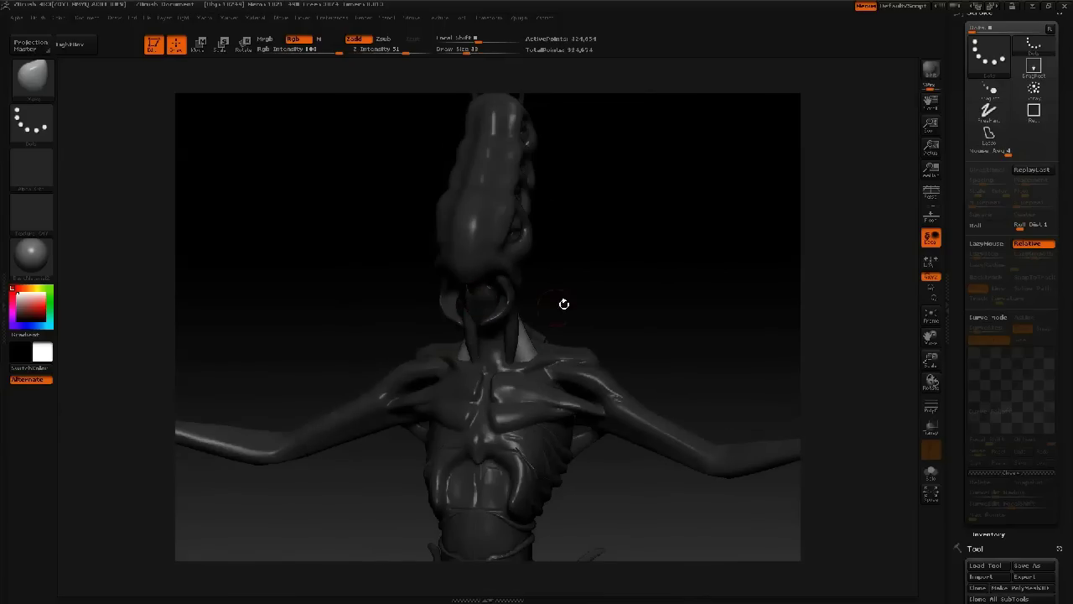
{"action": "left_click", "coordinate": [668, 334], "text": "ctrl"}
{"action": "left_click", "coordinate": [529, 342], "text": "ctrl"}
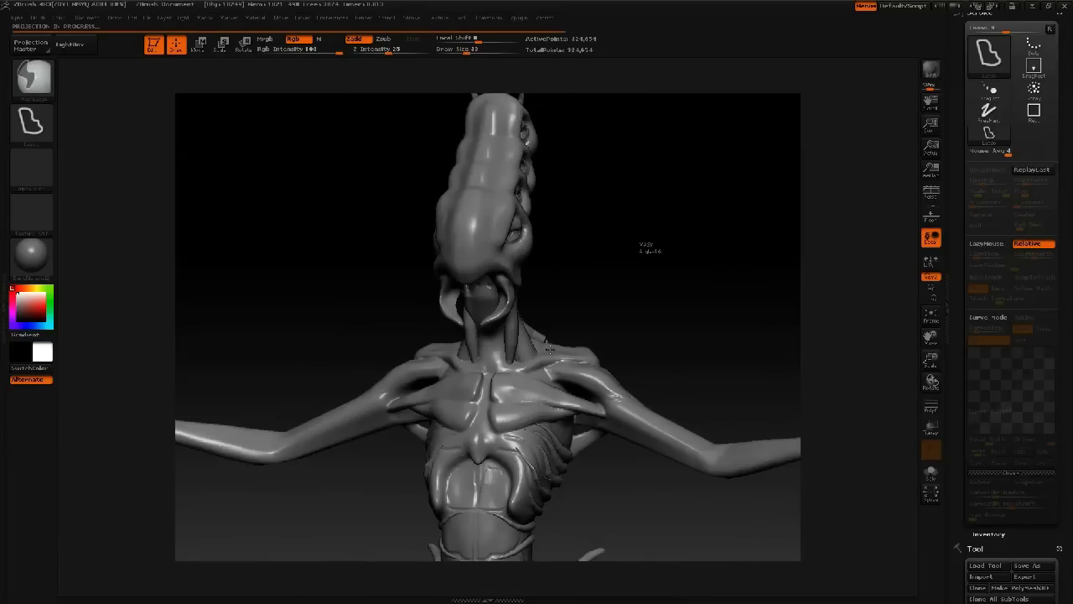
Step: Smooth the fused tubes and their joins along the neck, shoulders and torso
{"action": "left_click_drag", "start_coordinate": [605, 234], "coordinate": [628, 163], "text": "alt"}
{"action": "mouse_move", "coordinate": [738, 168]}
{"action": "left_mouse_down"}
{"action": "mouse_move", "coordinate": [644, 191]}
{"action": "mouse_move", "coordinate": [637, 289]}
{"action": "left_mouse_up"}
{"action": "mouse_move", "coordinate": [532, 250]}
{"action": "left_mouse_down", "text": "shift"}
{"action": "mouse_move", "coordinate": [541, 250]}
{"action": "mouse_move", "coordinate": [541, 192]}
{"action": "left_mouse_up", "text": "shift"}
{"action": "left_click_drag", "start_coordinate": [538, 316], "coordinate": [549, 317], "text": "shift"}
{"action": "left_click_drag", "start_coordinate": [489, 349], "coordinate": [499, 356], "text": "shift"}
{"action": "left_click_drag", "start_coordinate": [498, 355], "coordinate": [508, 386], "text": "shift"}
{"action": "mouse_move", "coordinate": [545, 449]}
{"action": "left_mouse_down", "text": "shift"}
{"action": "mouse_move", "coordinate": [555, 458]}
{"action": "mouse_move", "coordinate": [543, 453]}
{"action": "left_mouse_up", "text": "shift"}
{"action": "mouse_move", "coordinate": [404, 369]}
{"action": "left_mouse_down", "text": "alt"}
{"action": "mouse_move", "coordinate": [419, 304]}
{"action": "mouse_move", "coordinate": [513, 304]}
{"action": "mouse_move", "coordinate": [497, 335]}
{"action": "mouse_move", "coordinate": [468, 233]}
{"action": "mouse_move", "coordinate": [503, 356]}
{"action": "left_mouse_up", "text": "alt"}
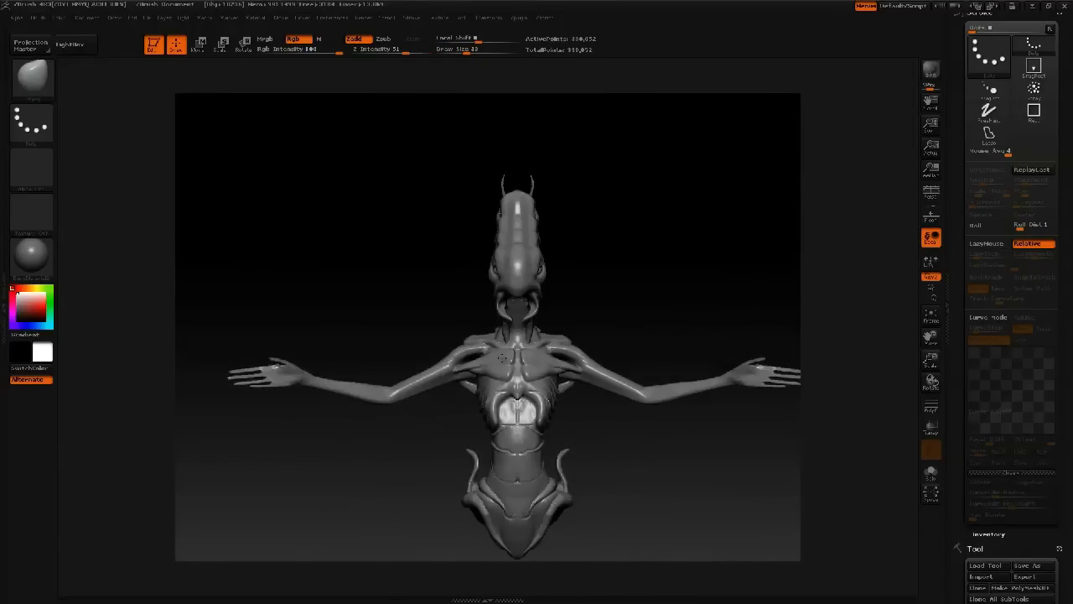
Step: Nudge the hip spikes with the Move brush and turn on perspective for the view of the whole creature
{"action": "left_click_drag", "start_coordinate": [470, 452], "coordinate": [471, 446]}
{"action": "left_click_drag", "start_coordinate": [507, 337], "coordinate": [477, 362]}
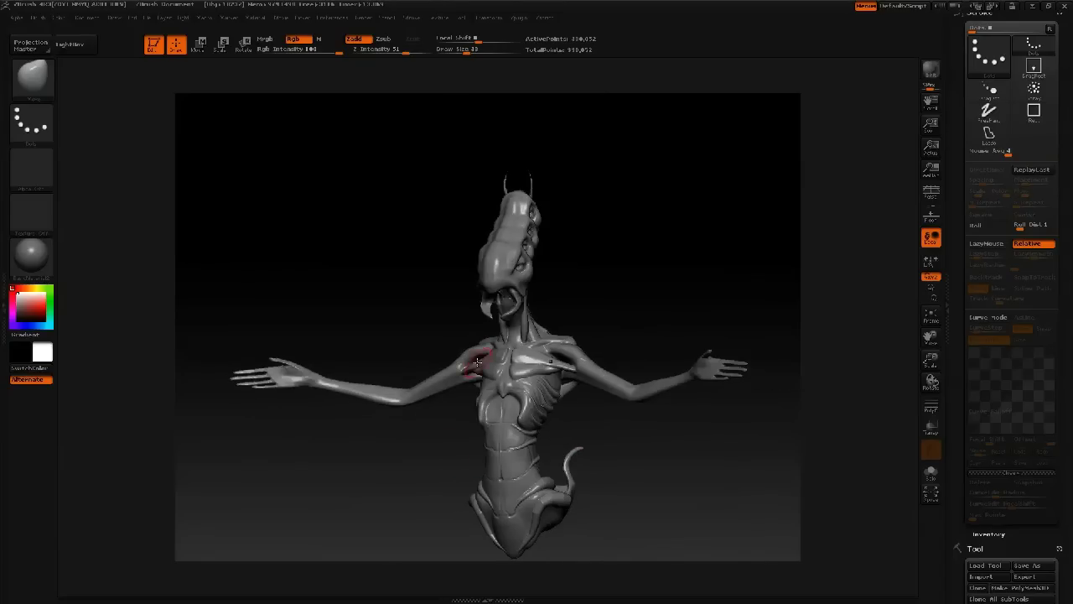
{"action": "key", "text": "p"}
{"action": "left_click_drag", "start_coordinate": [597, 272], "coordinate": [439, 307]}
{"action": "right_click_drag", "start_coordinate": [439, 307], "coordinate": [445, 342], "text": "ctrl"}
{"action": "mouse_move", "coordinate": [444, 242]}
{"action": "left_mouse_down"}
{"action": "mouse_move", "coordinate": [436, 252]}
{"action": "mouse_move", "coordinate": [406, 249]}
{"action": "left_mouse_up"}
{"action": "right_click_drag", "start_coordinate": [453, 206], "coordinate": [454, 158], "text": "alt"}
{"action": "right_click_drag", "start_coordinate": [508, 244], "coordinate": [450, 299]}
Step: Save the tool as scorpio_011 in the ztools folder
{"action": "key", "text": "ctrl+shift+t"}
{"action": "left_click", "coordinate": [109, 244]}
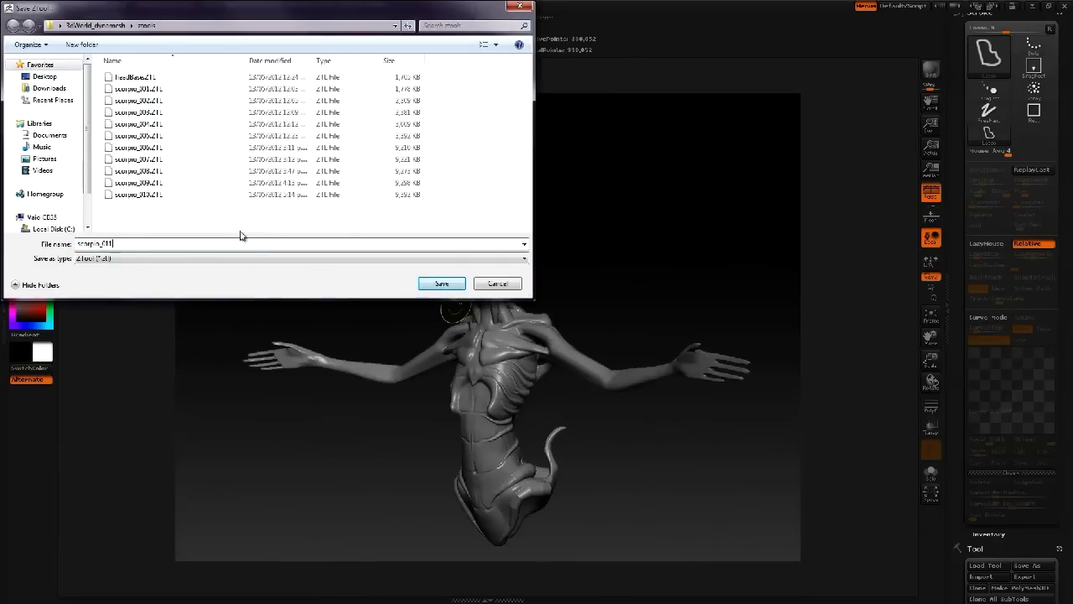
{"action": "key", "text": "Return"}
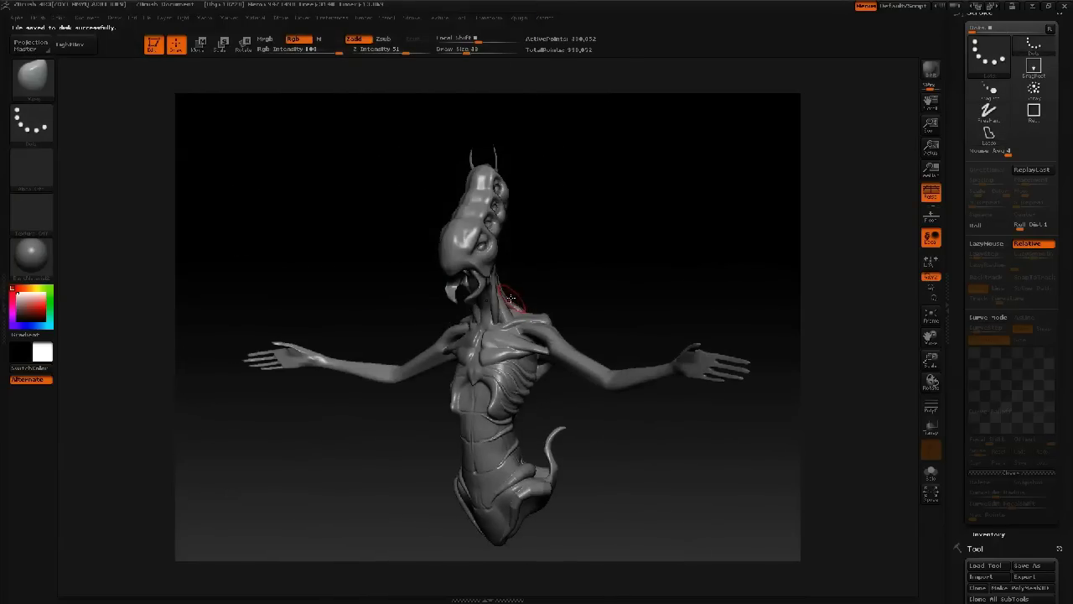